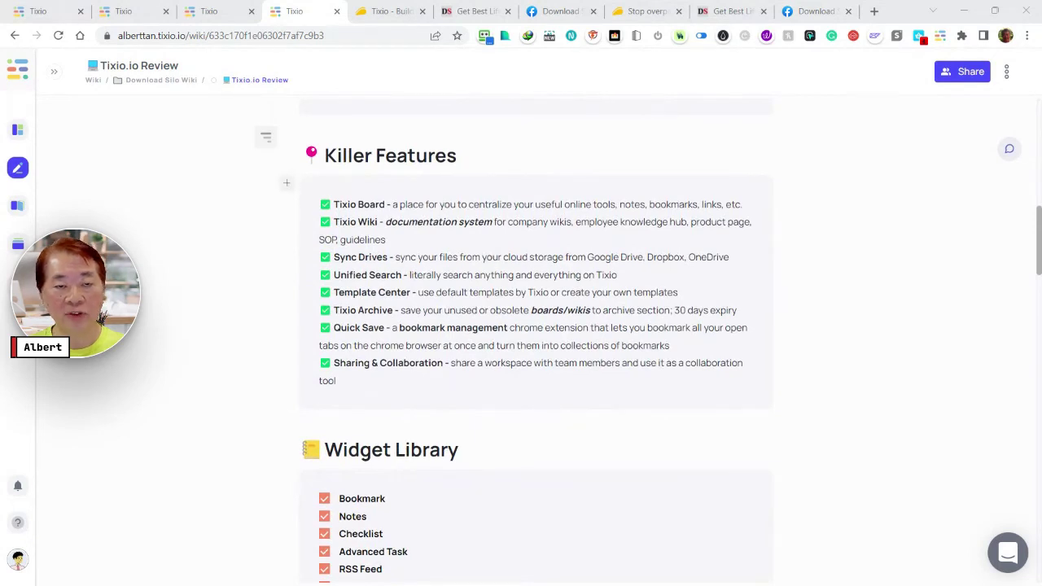
Read the Tixio.io Review wiki page from Killer Features through Widget Library, Pros, Cons and the final verdict to Upcoming Features
scroll(537, 342, down, 2)
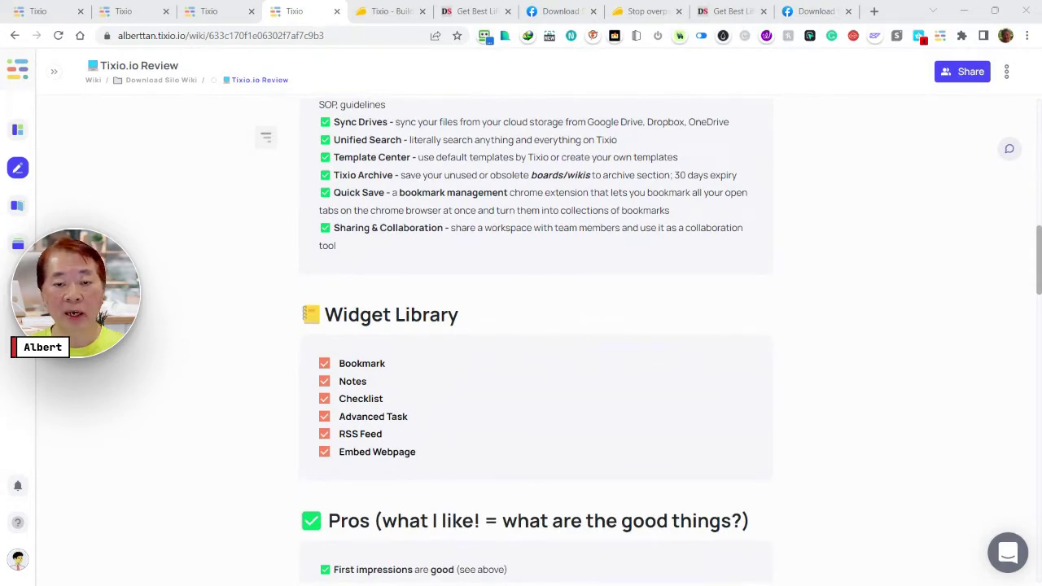
scroll(537, 342, down, 4)
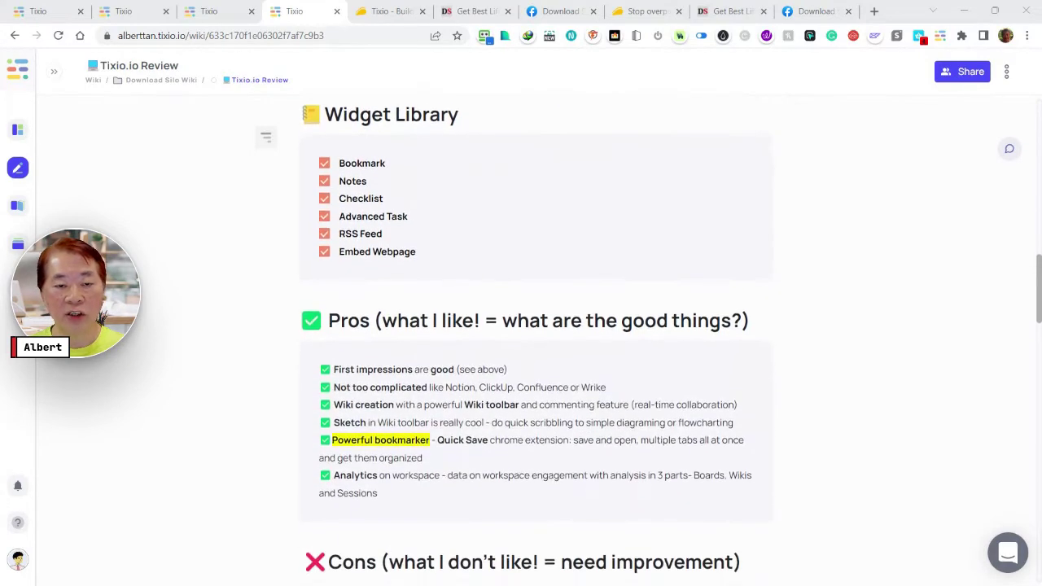
scroll(537, 341, down, 2)
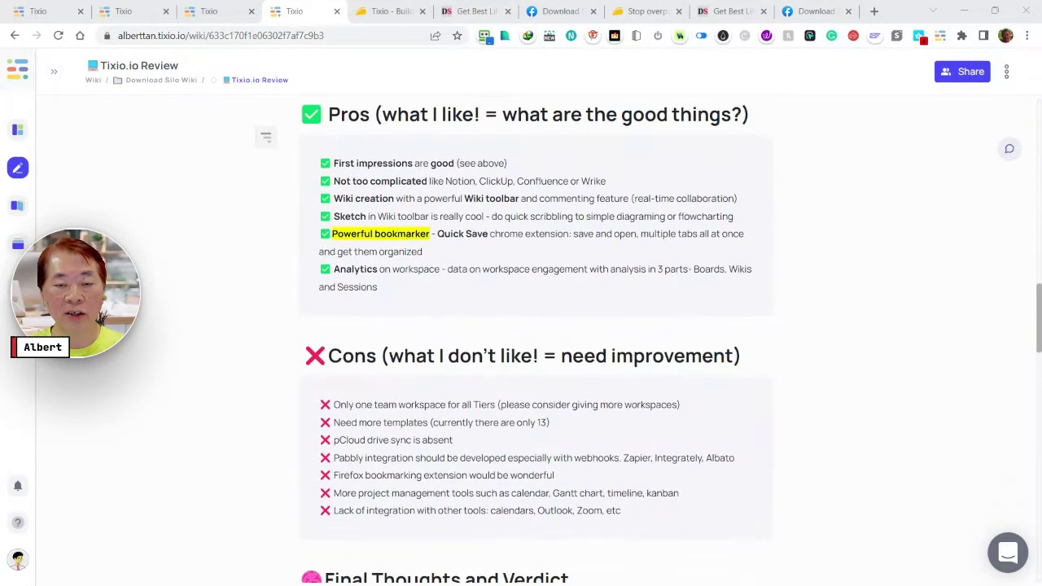
scroll(538, 342, down, 3)
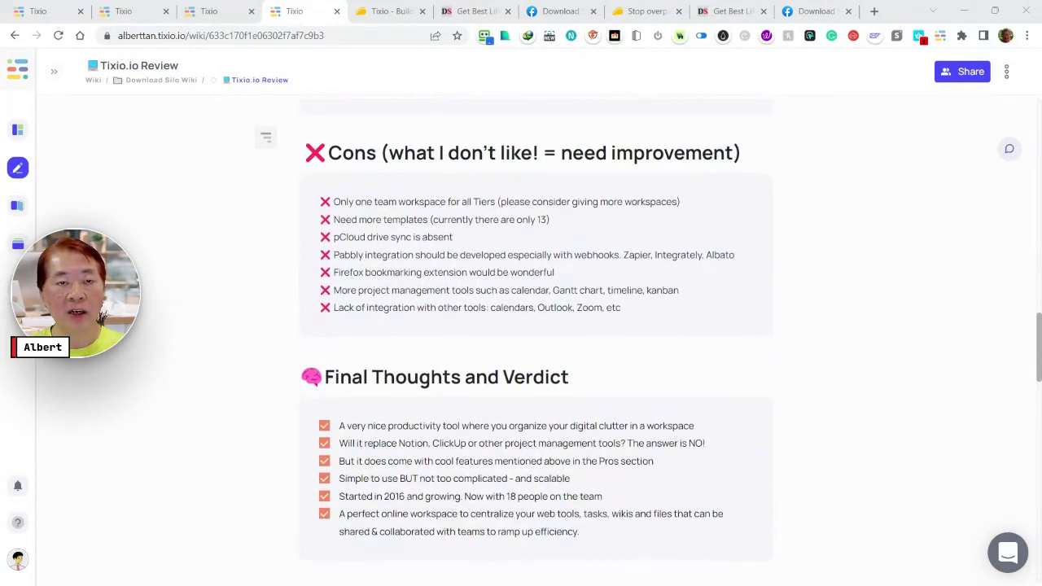
scroll(537, 342, down, 2)
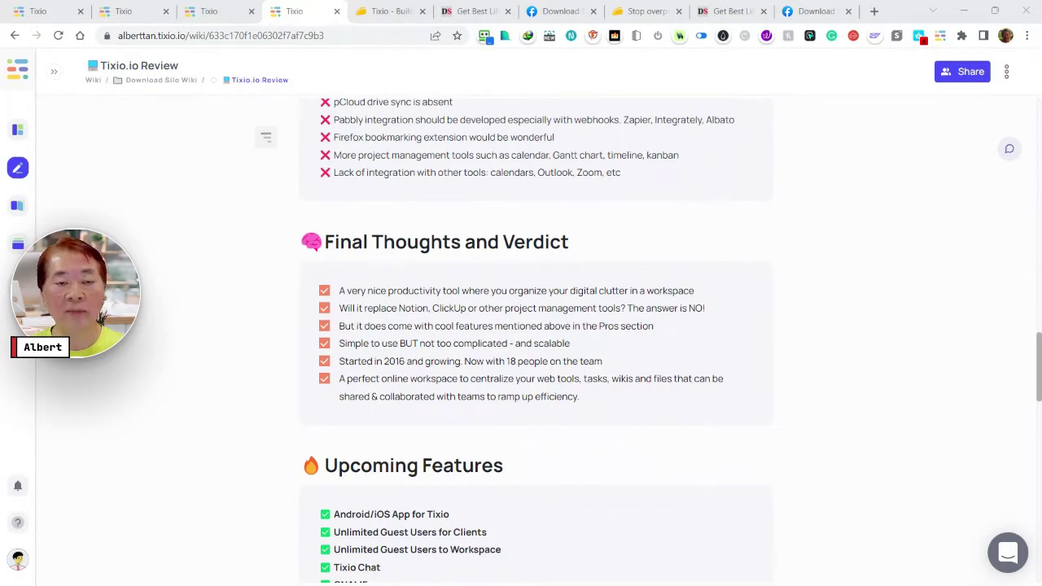
scroll(536, 342, down, 3)
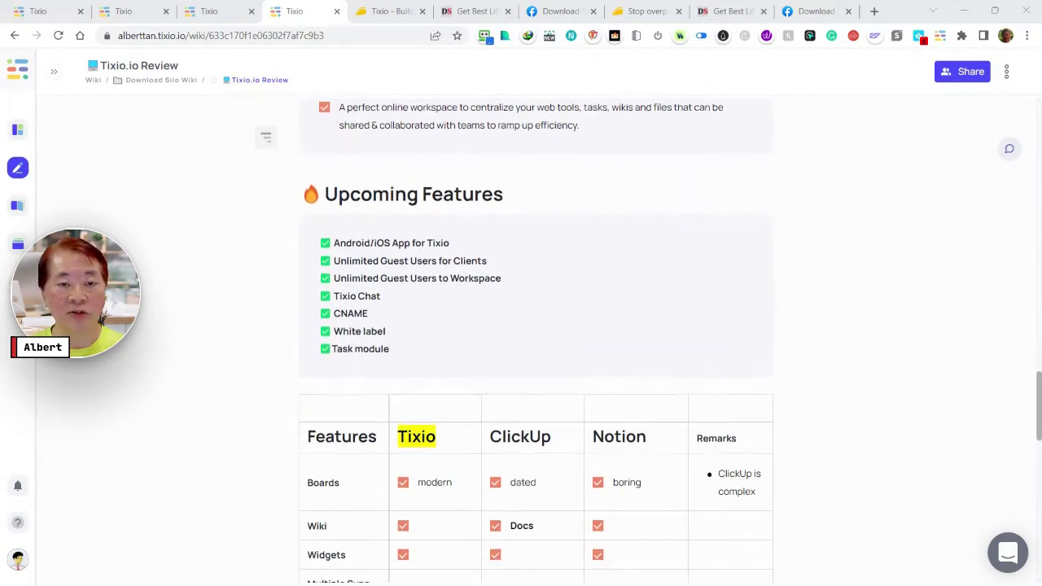
scroll(535, 340, down, 2)
Examine the feature and pricing comparison table for Tixio, ClickUp and Notion, and the Useful Links section below it
scroll(536, 342, down, 3)
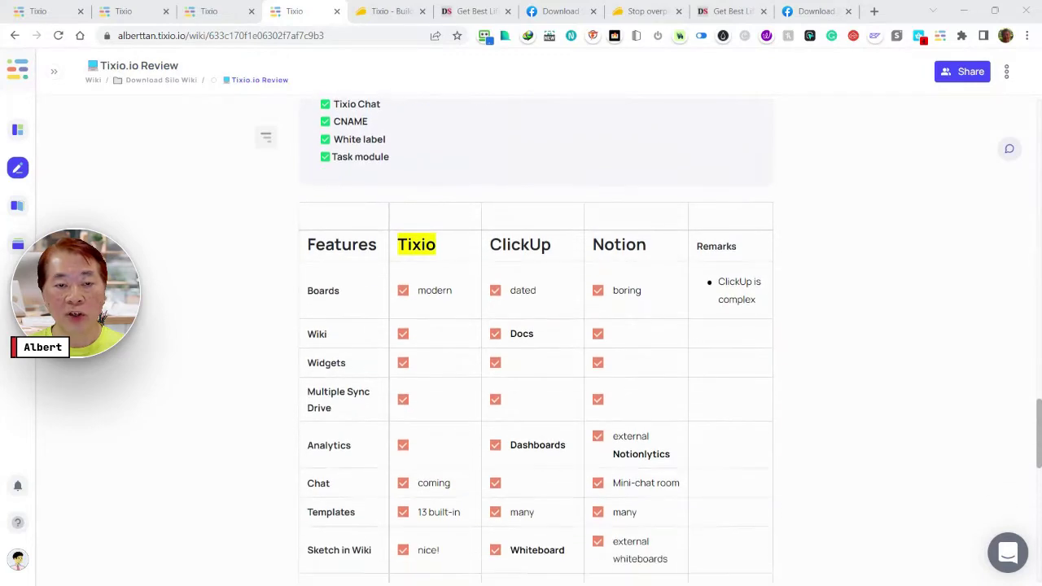
scroll(536, 340, down, 1)
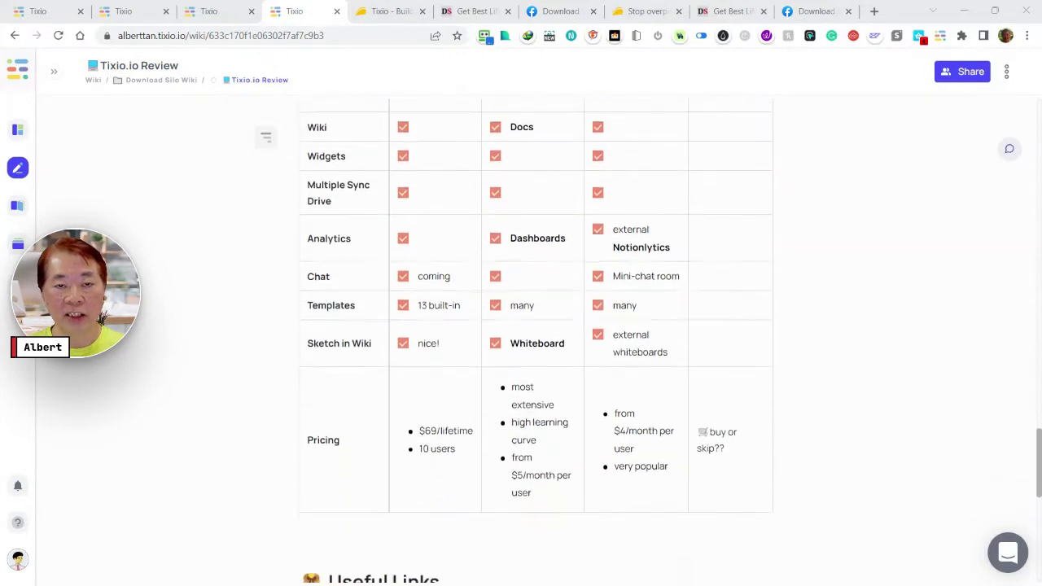
scroll(536, 341, up, 3)
scroll(535, 341, down, 2)
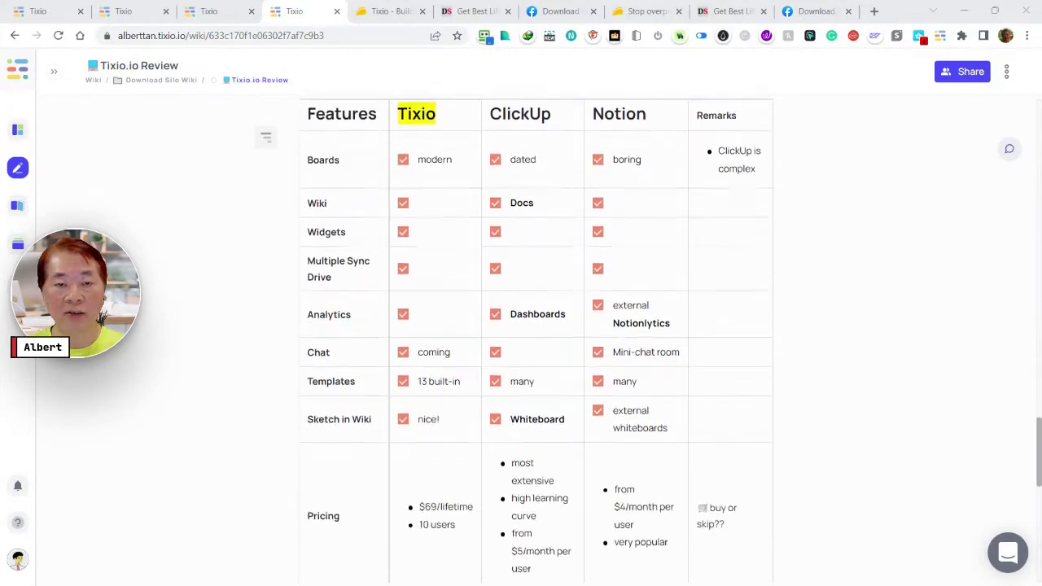
scroll(535, 340, up, 1)
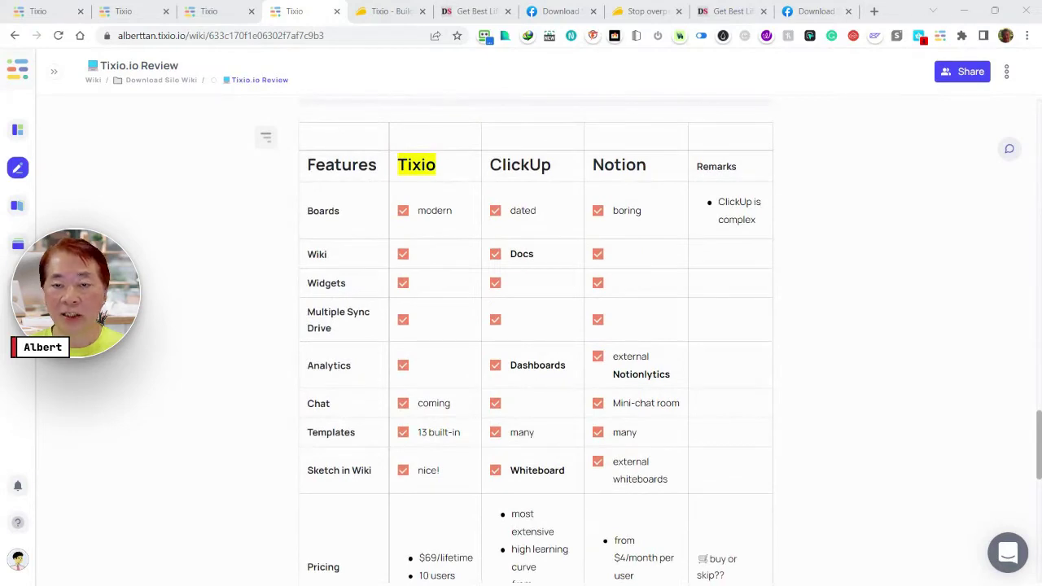
scroll(536, 340, down, 8)
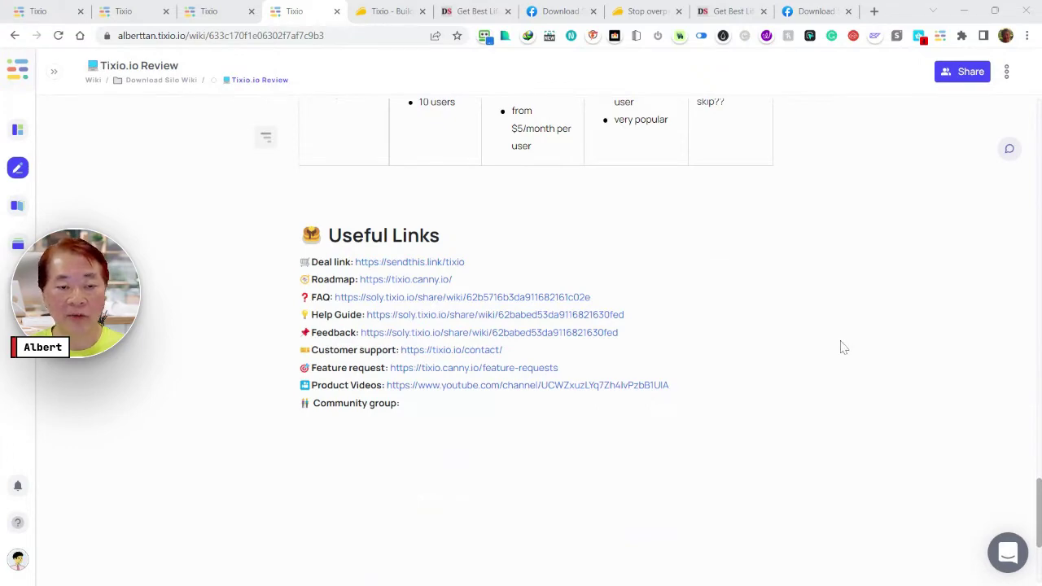
Return to the beginning of the Tixio.io Review page, where the deal link and introduction are
scroll(844, 348, up, 15)
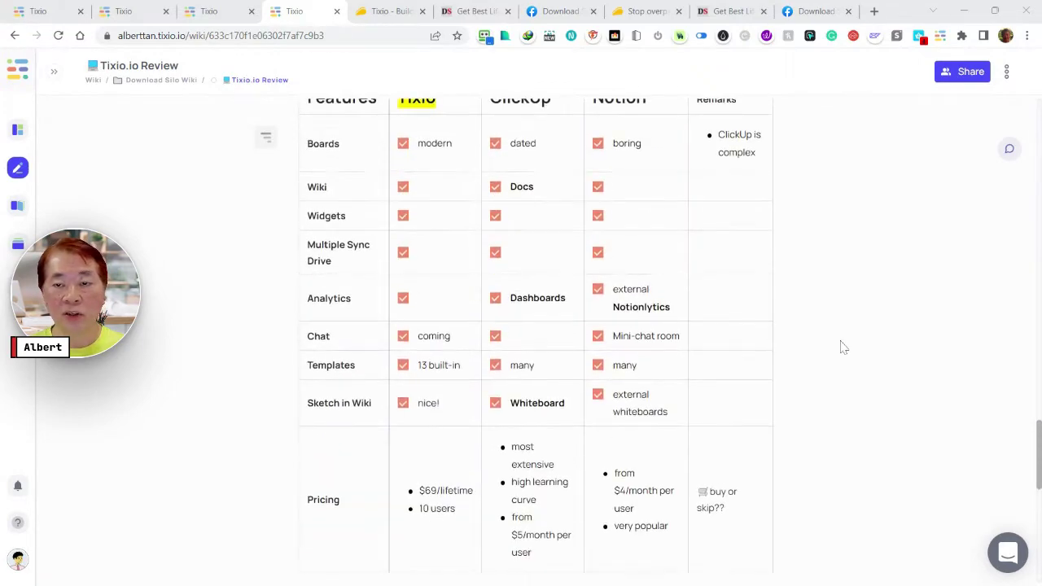
scroll(843, 348, up, 12)
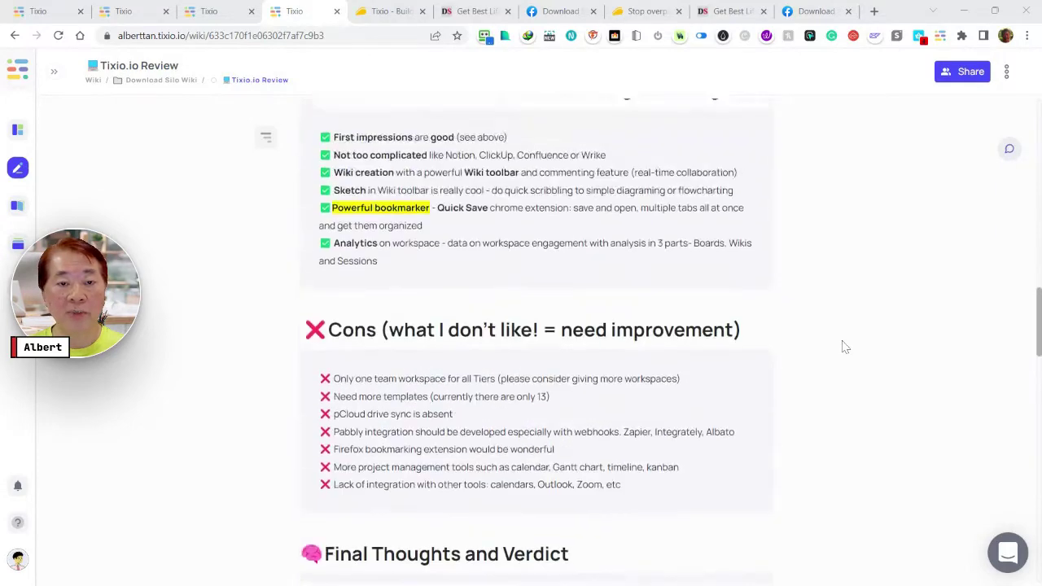
scroll(844, 347, up, 12)
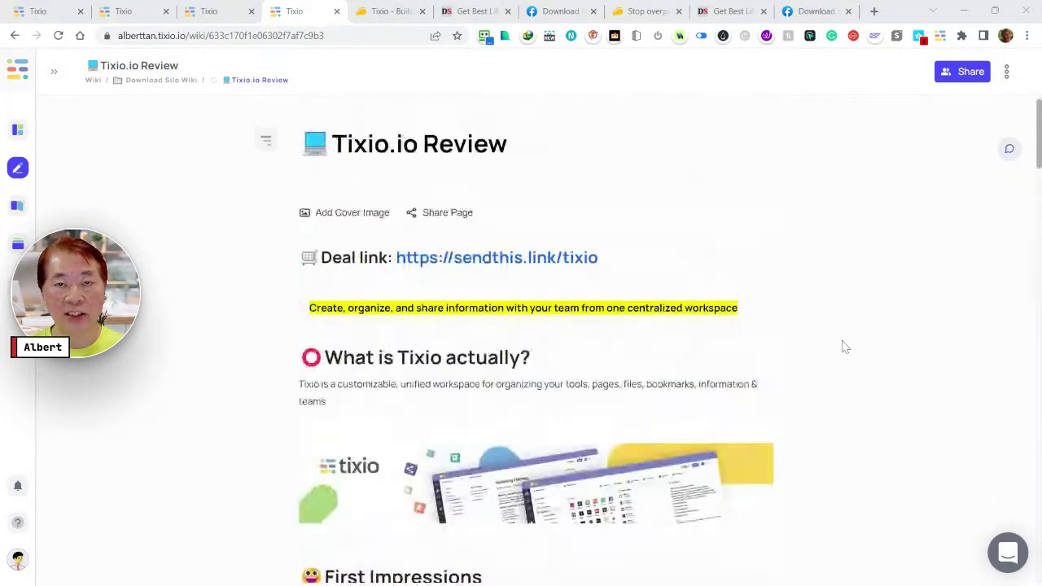
Switch to the AppSumo product page for Tixio and review the lifetime deal offer, description and At-a-glance section
click(407, 15)
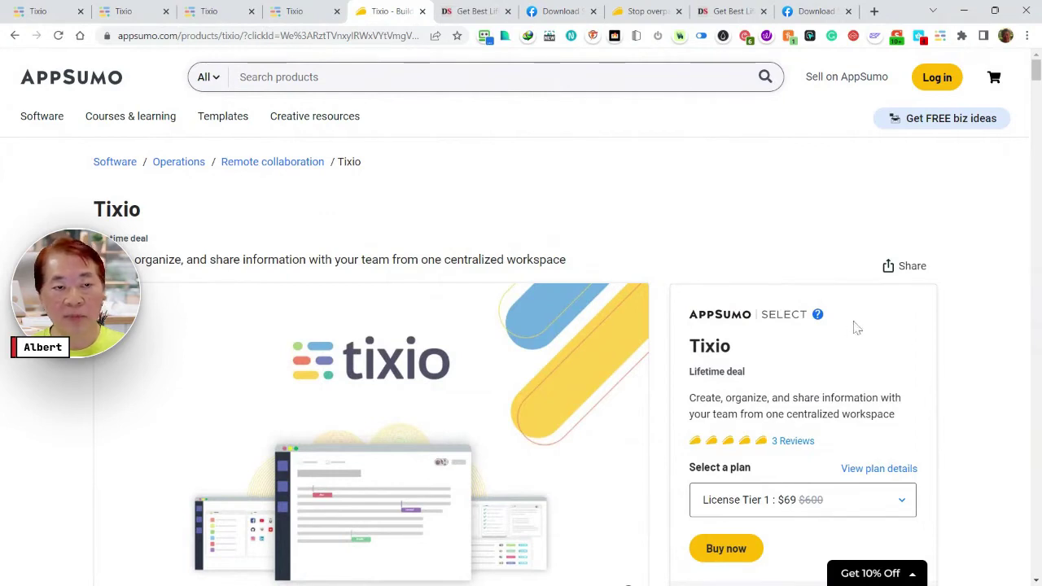
scroll(796, 382, down, 1)
scroll(796, 385, down, 1)
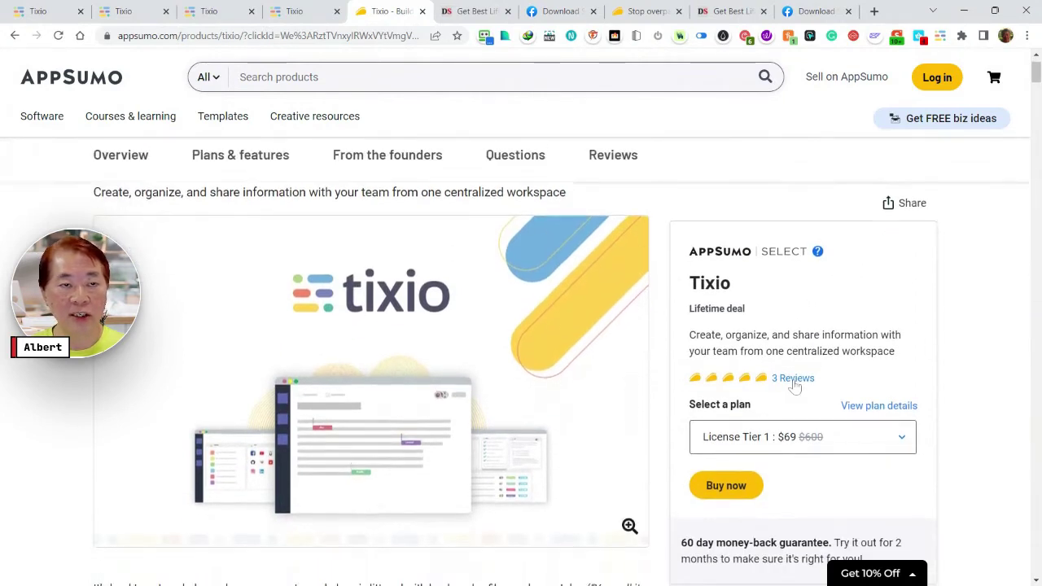
scroll(796, 386, up, 2)
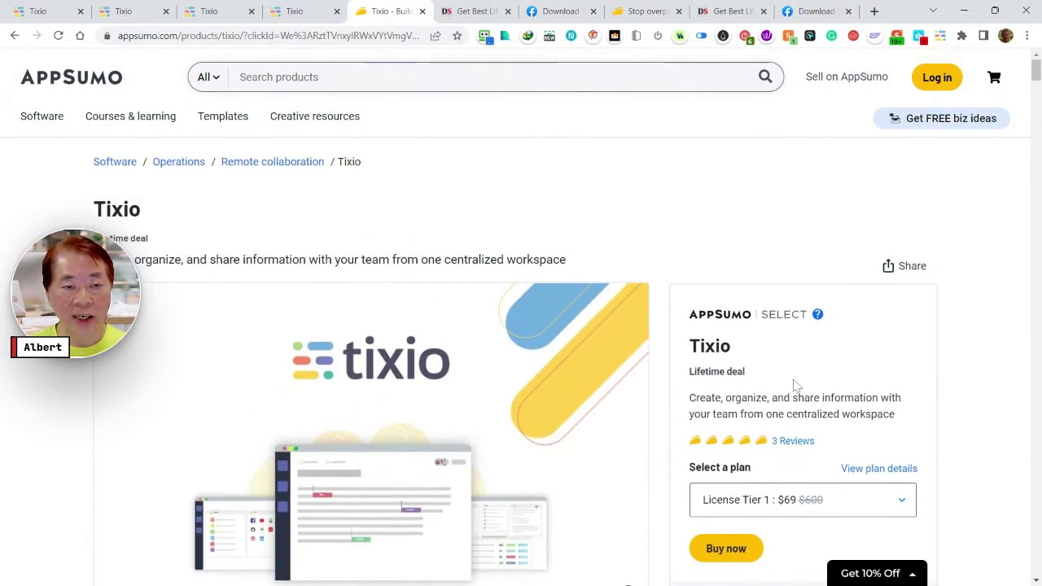
scroll(794, 384, down, 4)
scroll(796, 382, down, 5)
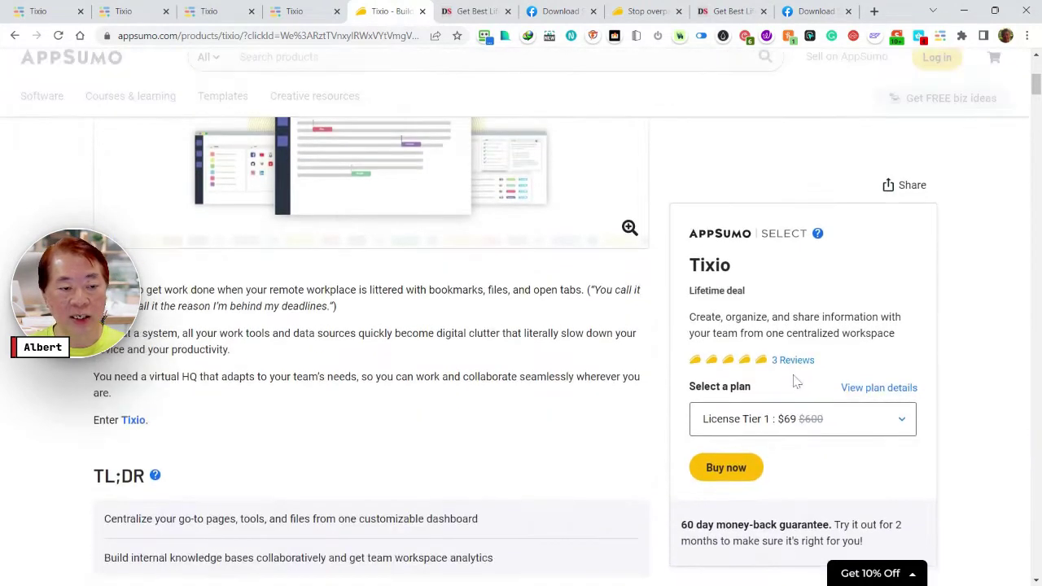
scroll(795, 383, down, 3)
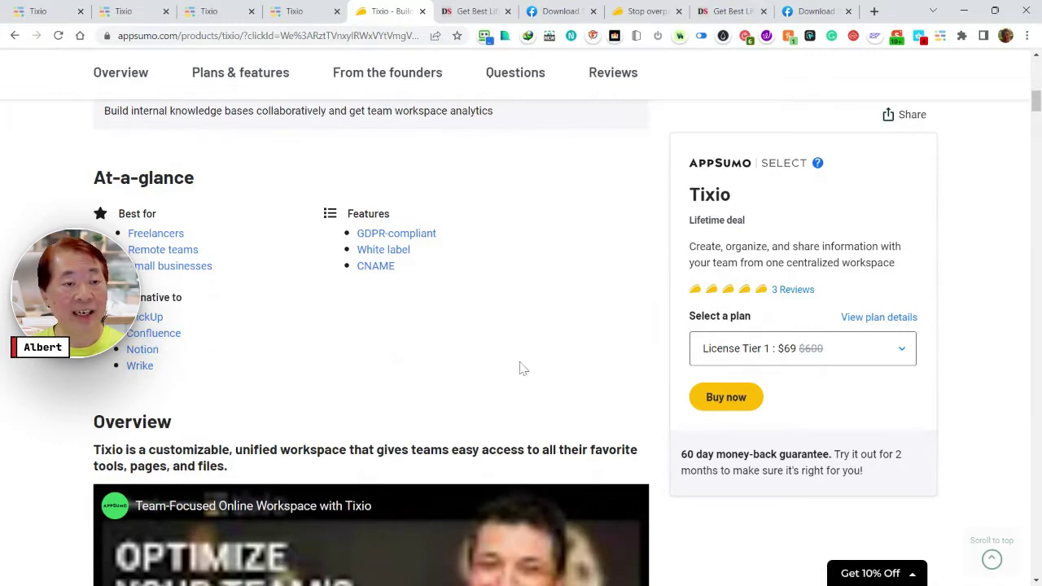
scroll(522, 369, up, 8)
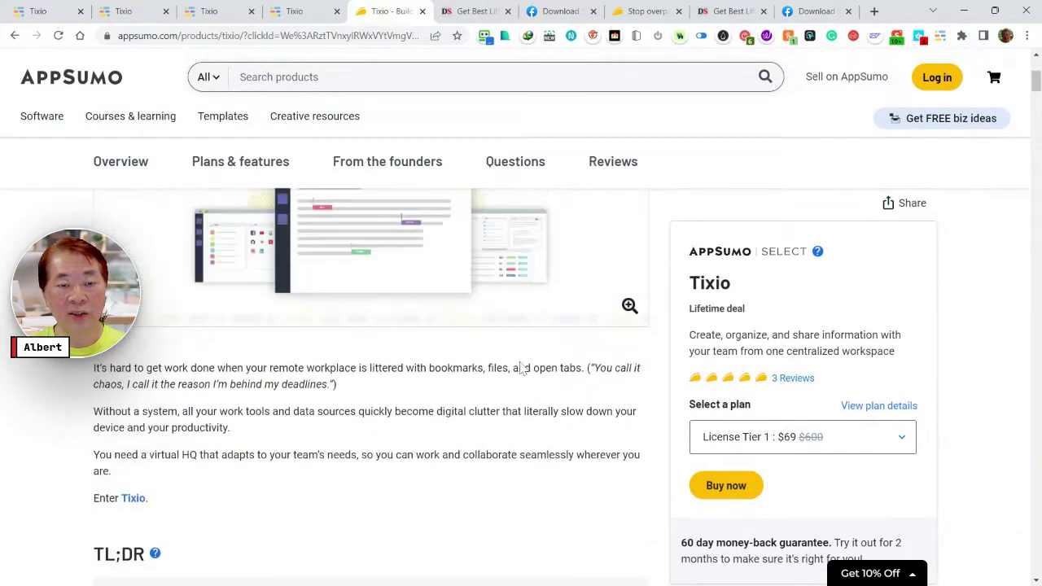
scroll(522, 369, up, 2)
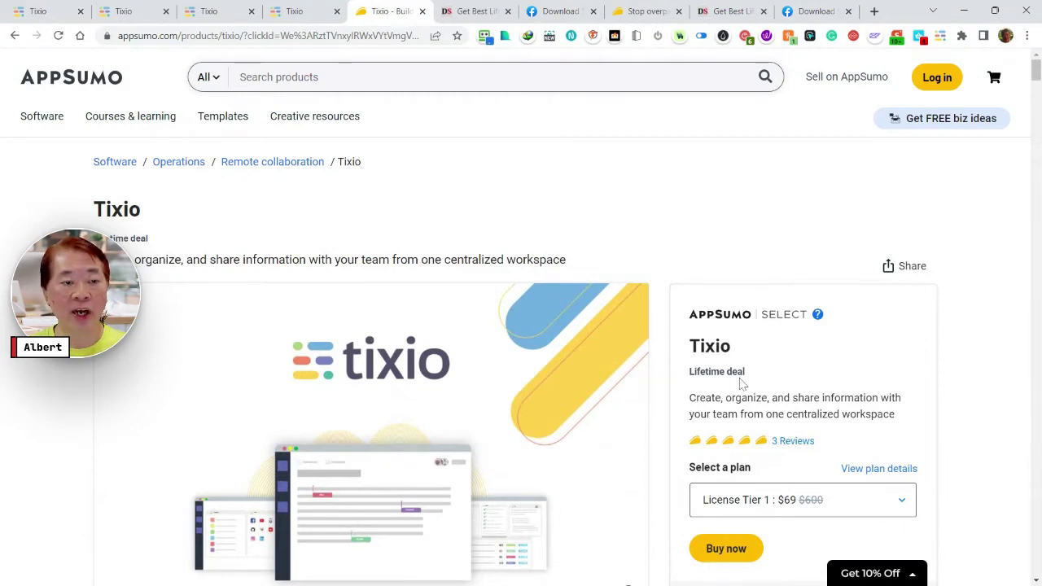
Look at the license tiers offered for Tixio and open the plan details to compare included features and tier cards
scroll(742, 384, down, 1)
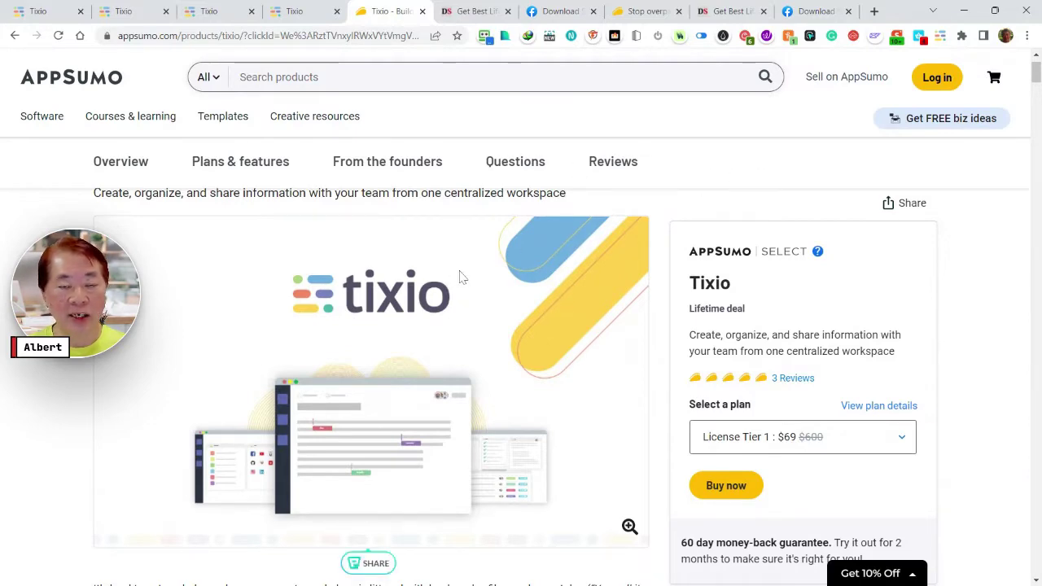
scroll(459, 275, down, 1)
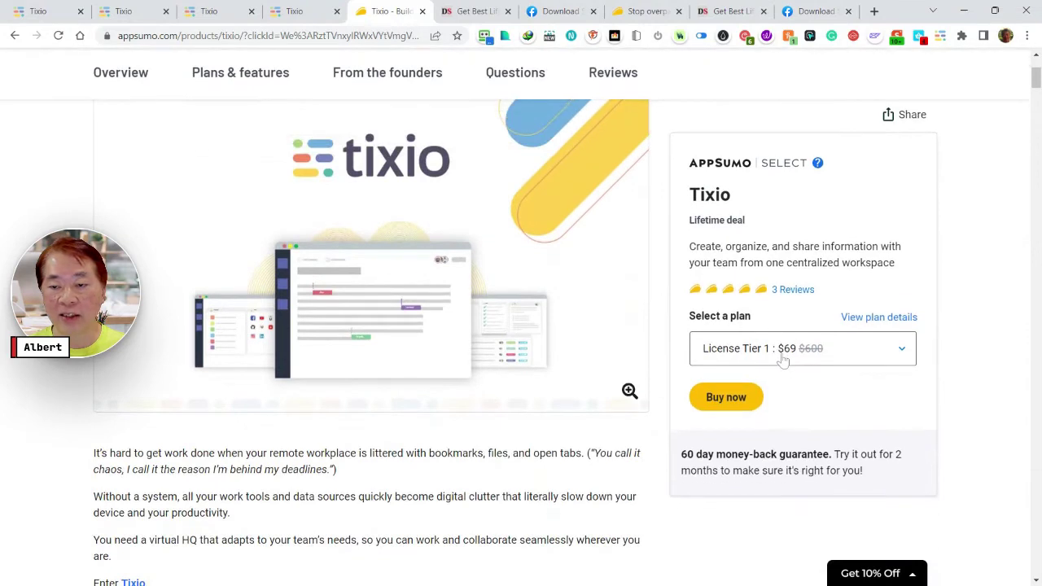
click(783, 358)
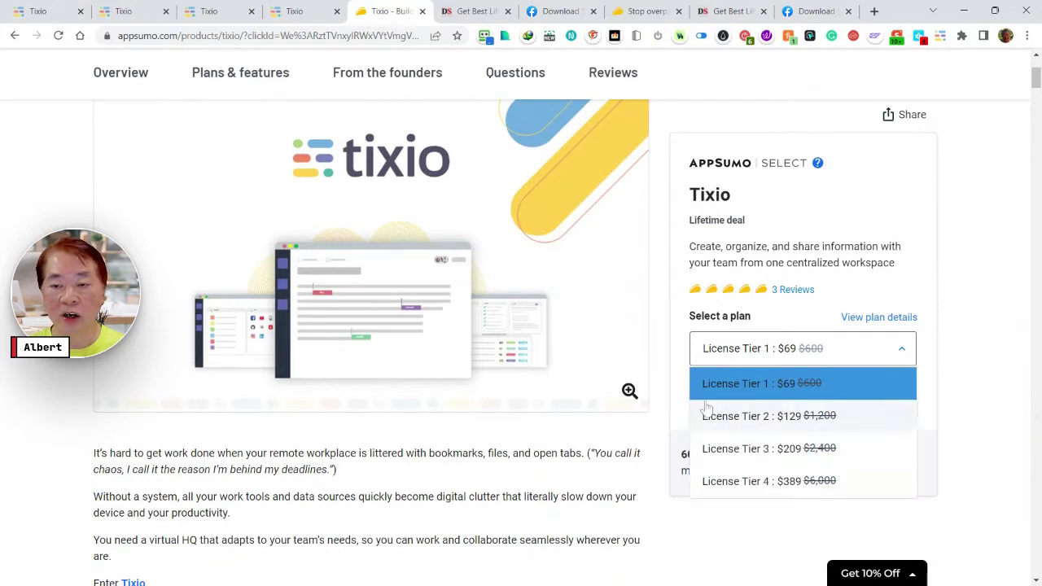
click(868, 318)
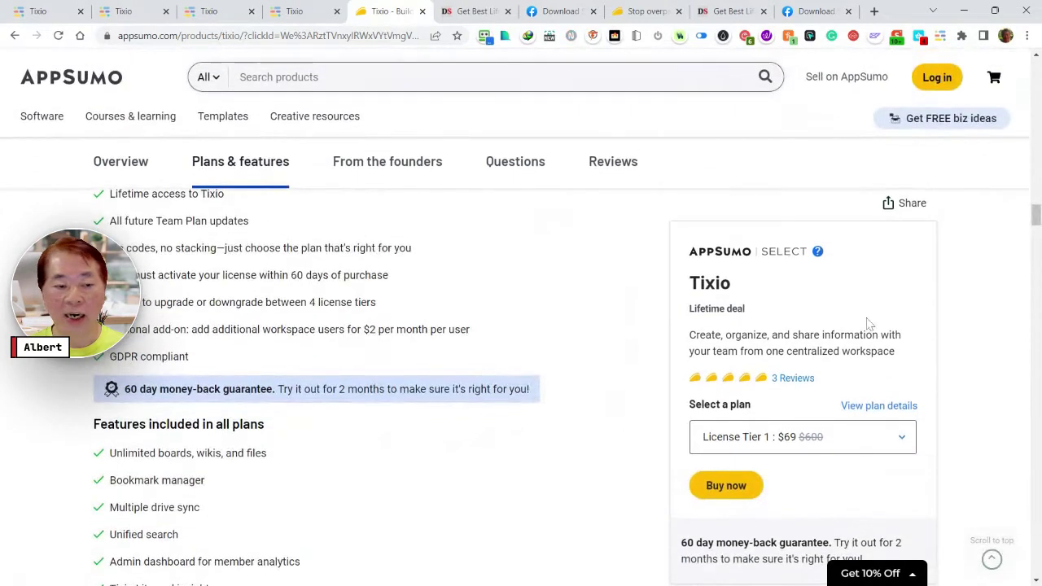
scroll(578, 366, down, 5)
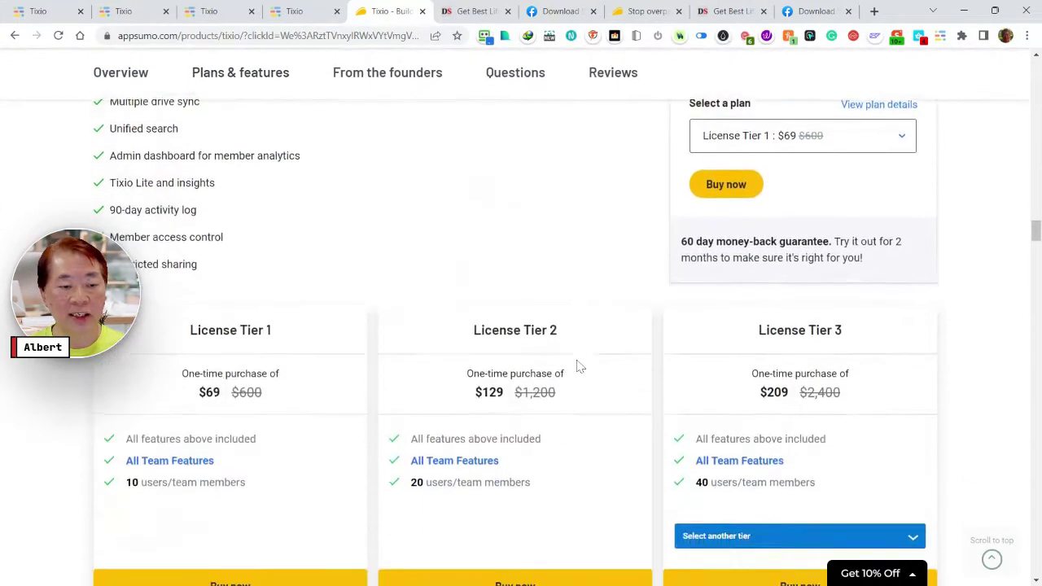
scroll(578, 366, down, 2)
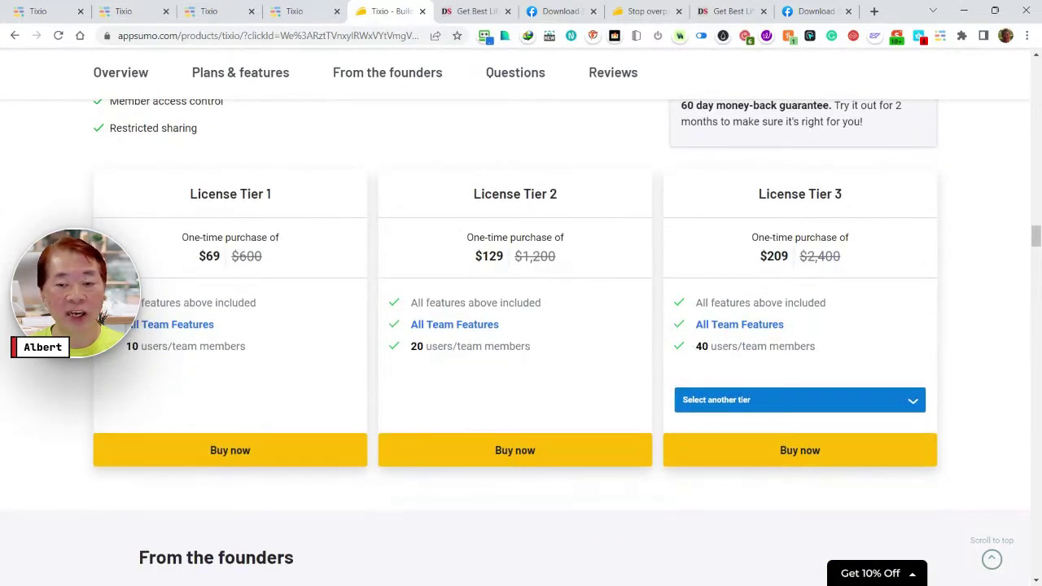
Show License Tier 4 in the third plan card and dismiss the Coupert cash back popup
click(727, 405)
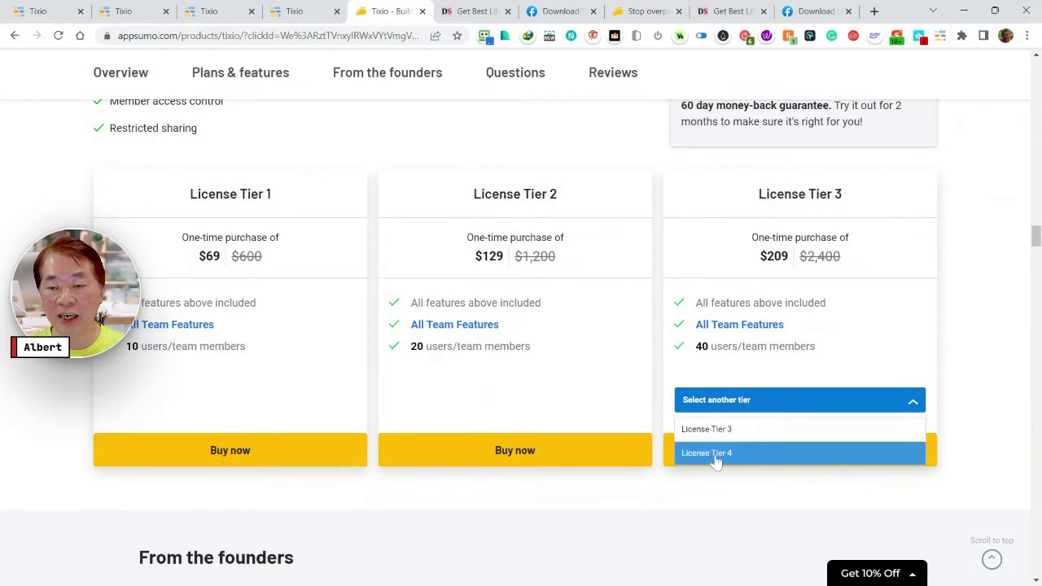
click(716, 456)
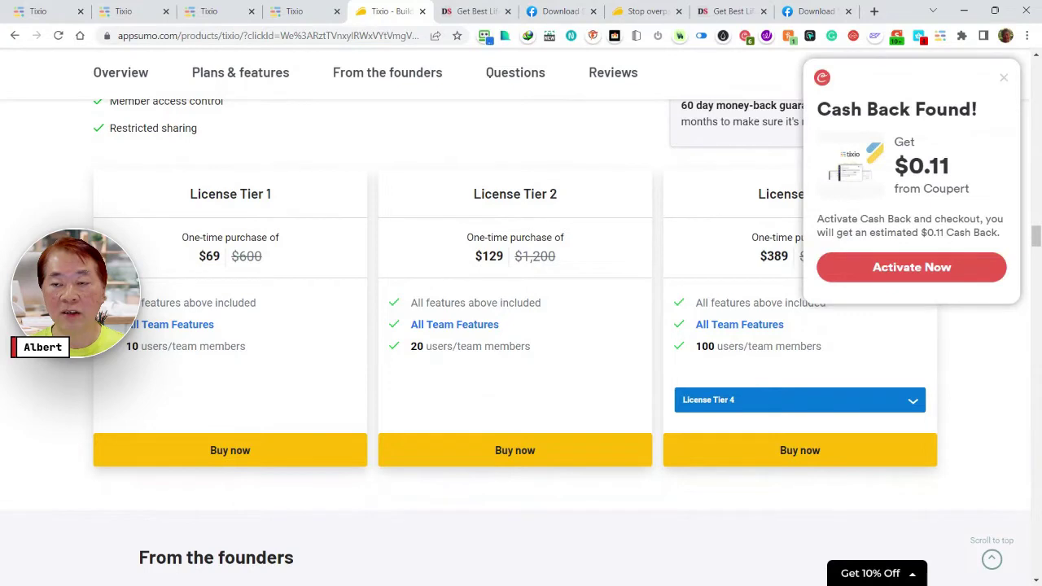
click(1004, 78)
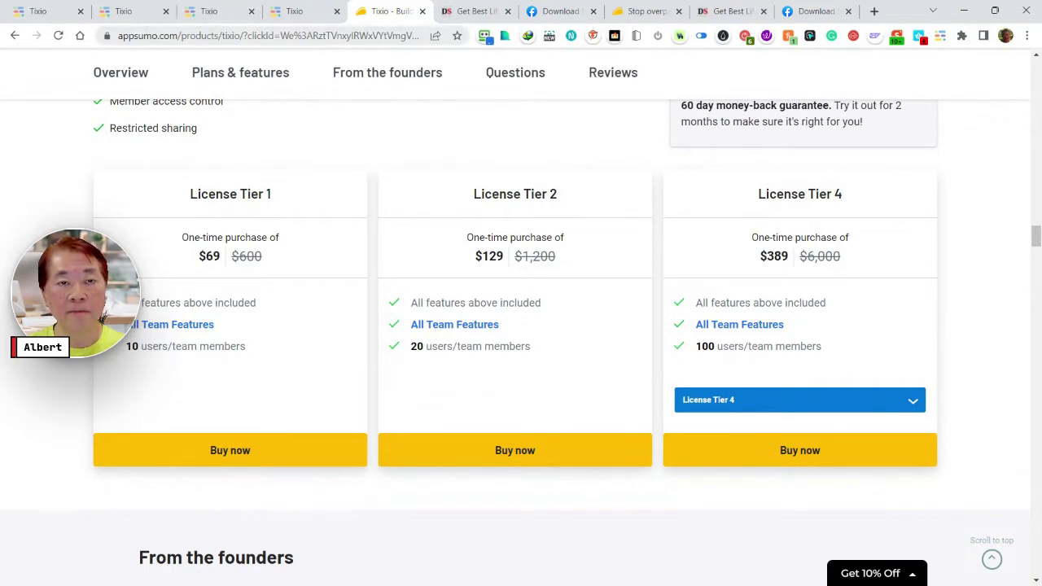
Go back to the Tixio.io Review wiki page and read the First Impressions and Killer Features sections
click(300, 20)
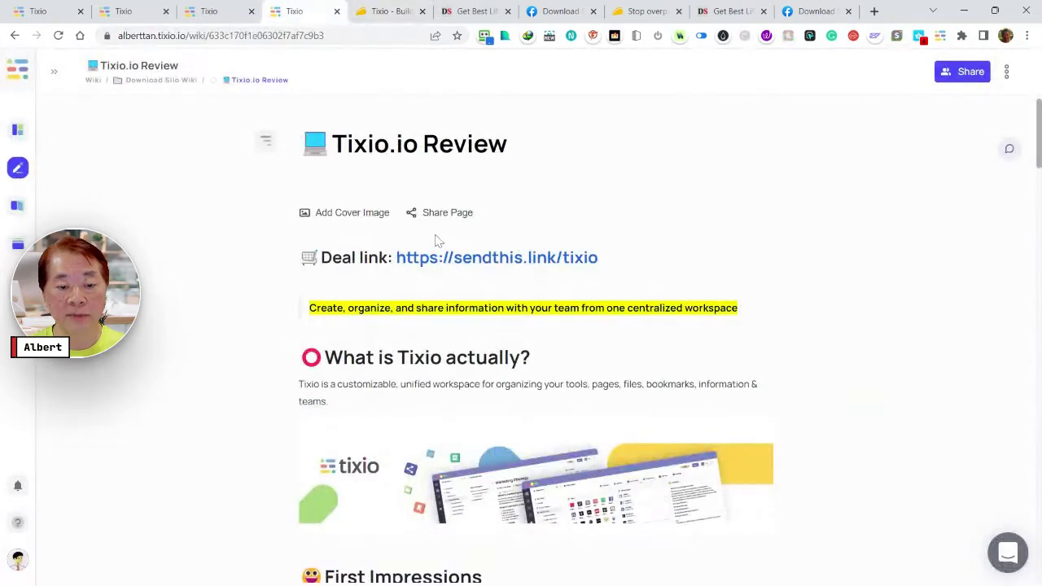
scroll(451, 261, down, 3)
scroll(452, 257, down, 3)
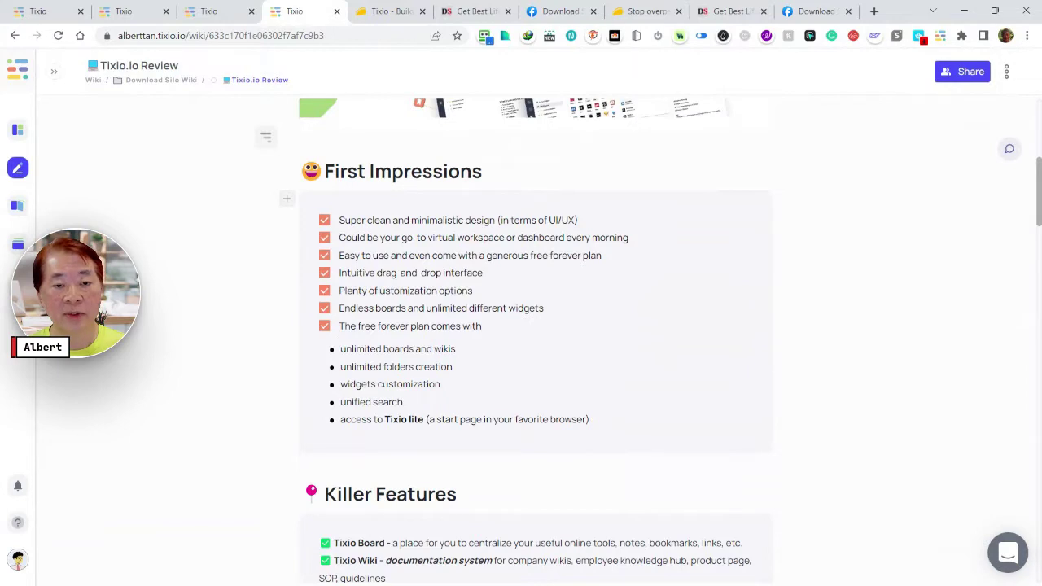
scroll(537, 342, down, 1)
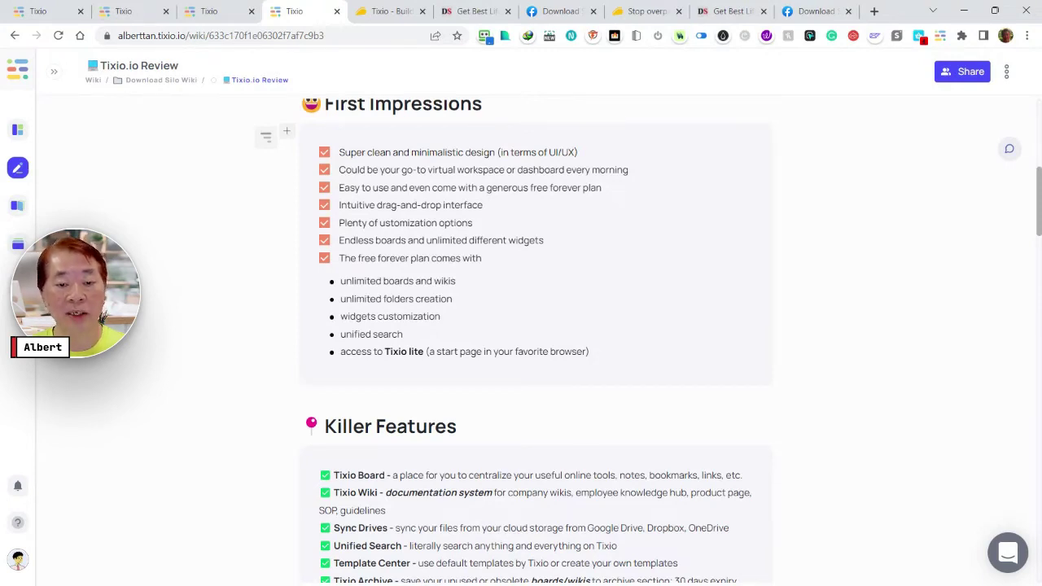
scroll(529, 342, down, 3)
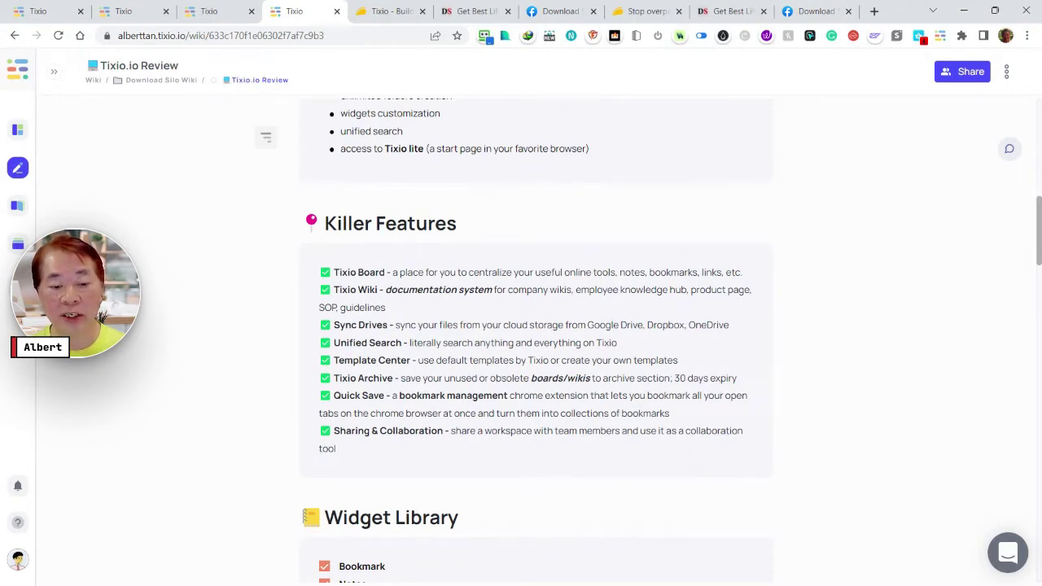
Switch to the Downlaod Silo FB group copy board, expand the board list, and look at the Wiki and Files sections
click(38, 13)
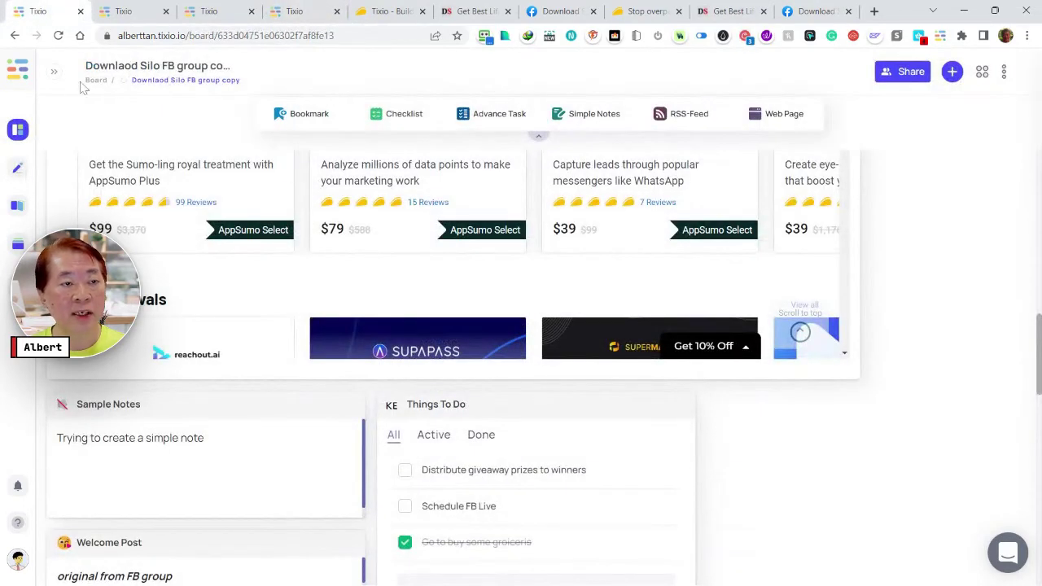
click(54, 73)
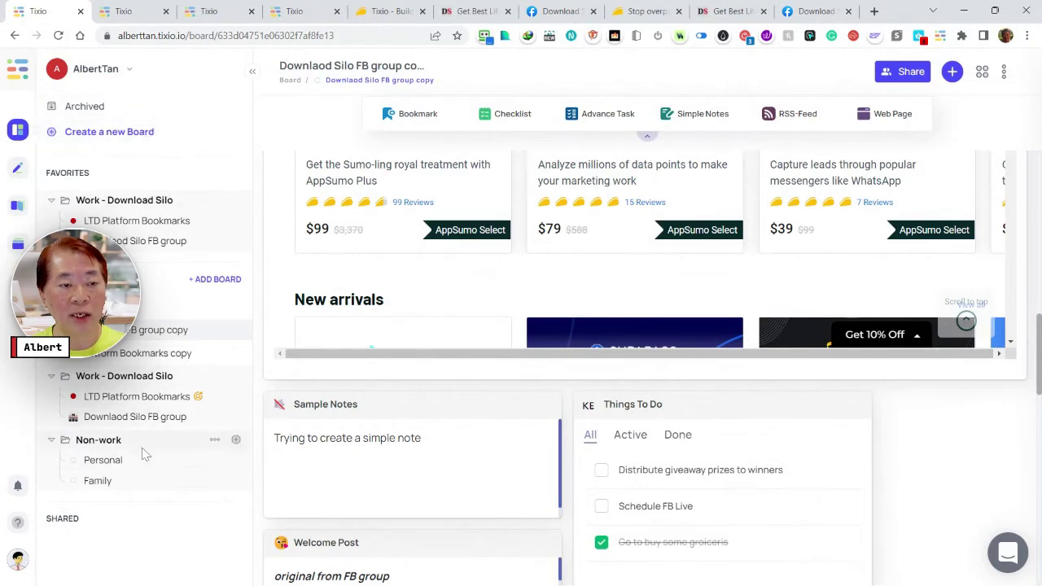
click(18, 168)
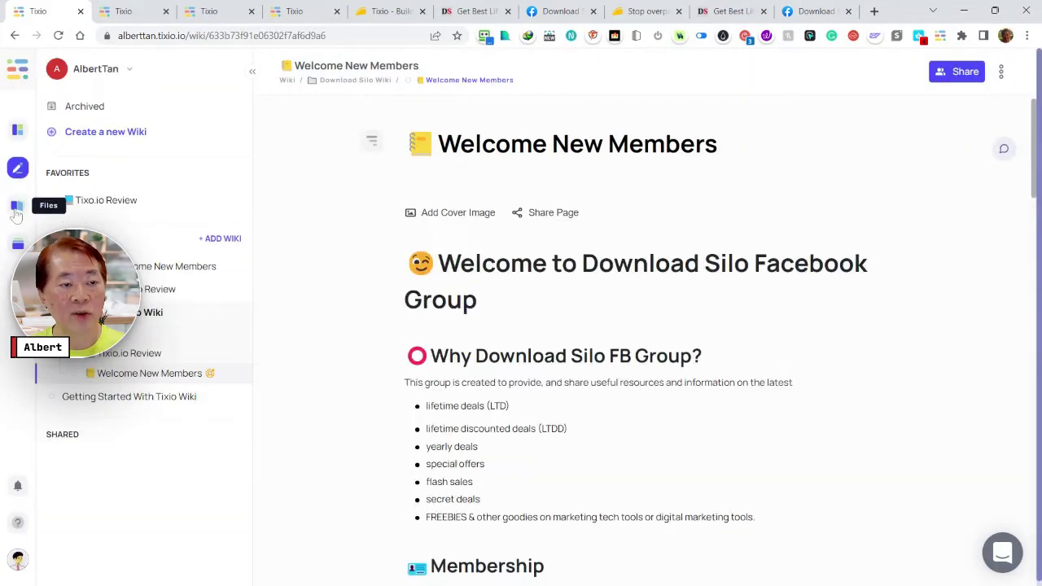
click(17, 208)
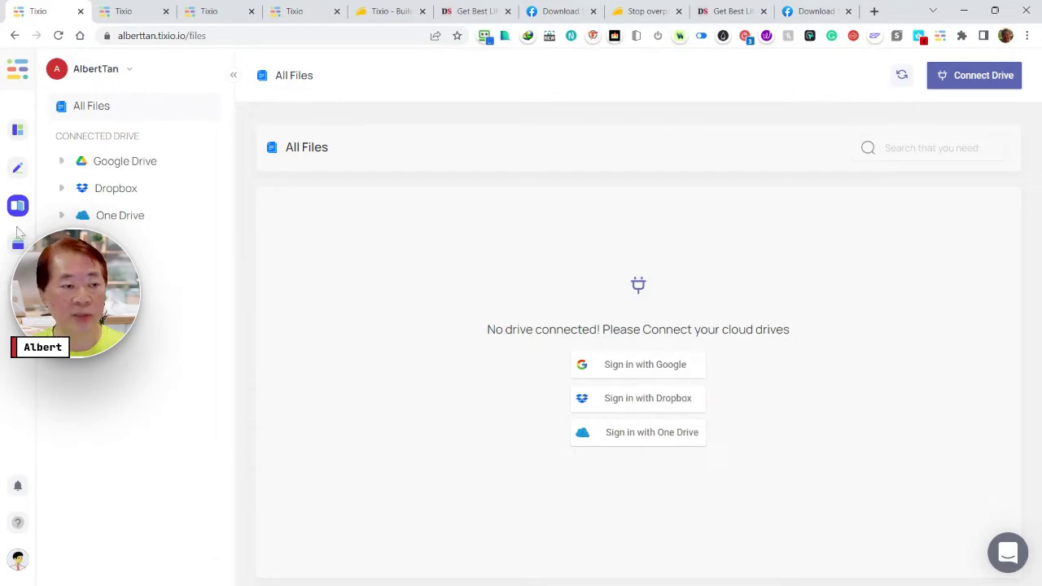
View the All Templates gallery and the Search Anything window, closing each one again
click(18, 246)
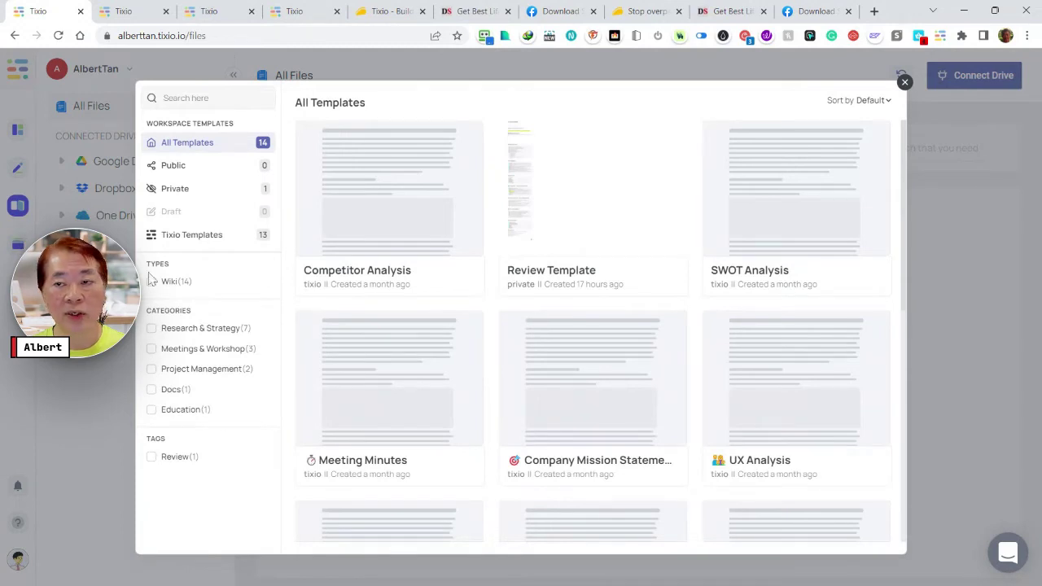
click(904, 81)
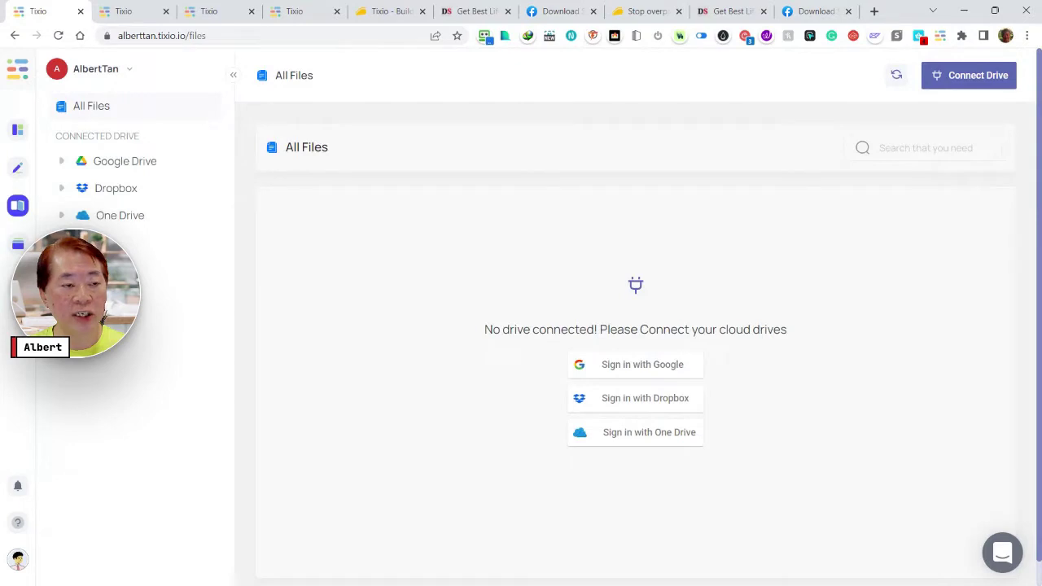
key(ctrl+k)
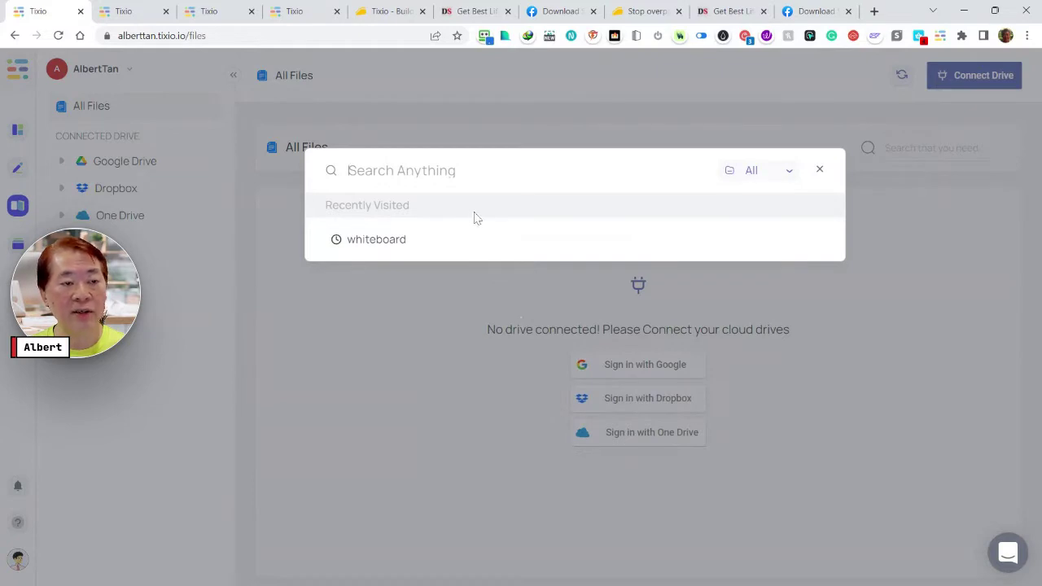
click(818, 171)
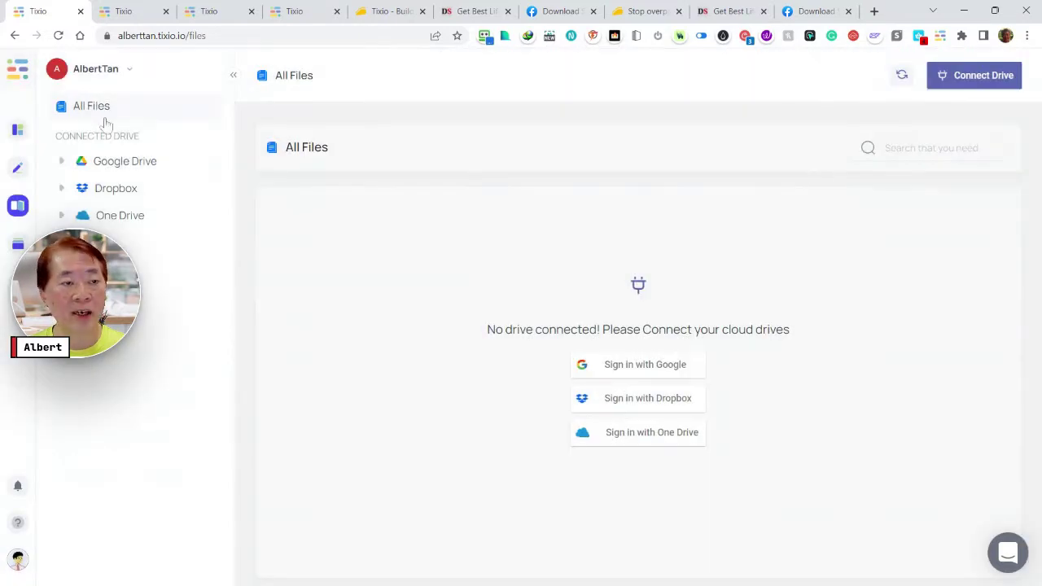
Go back to the boards, collapse and re-expand the Work - Download Silo and Non-work folders, and show the new board creation options
click(16, 132)
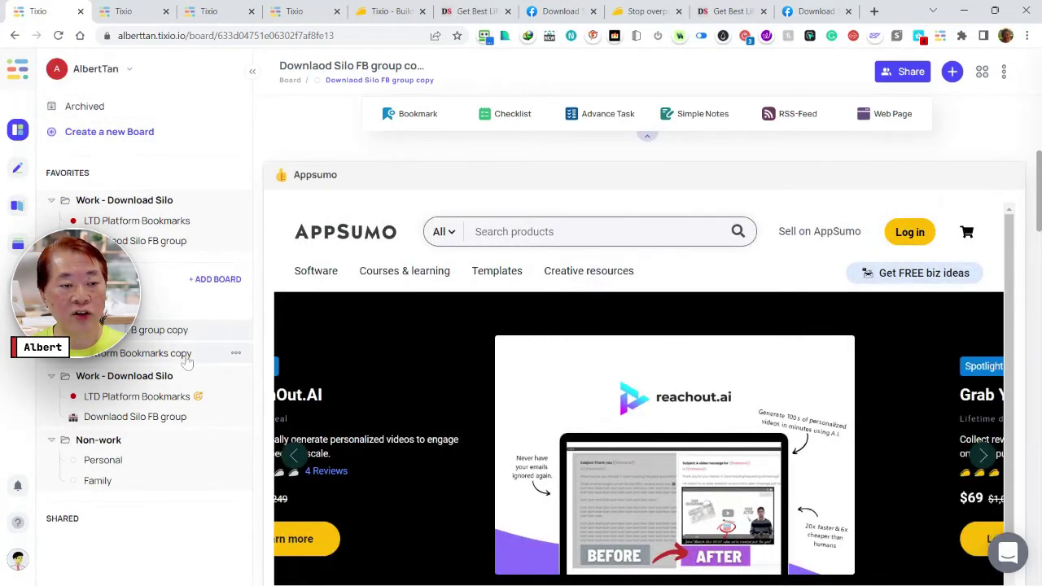
click(52, 375)
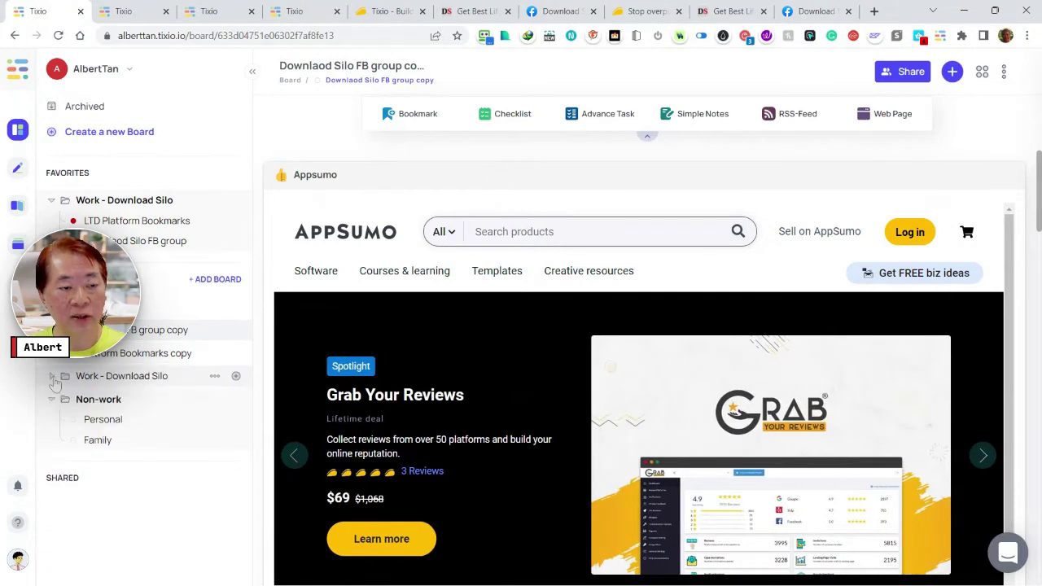
click(51, 399)
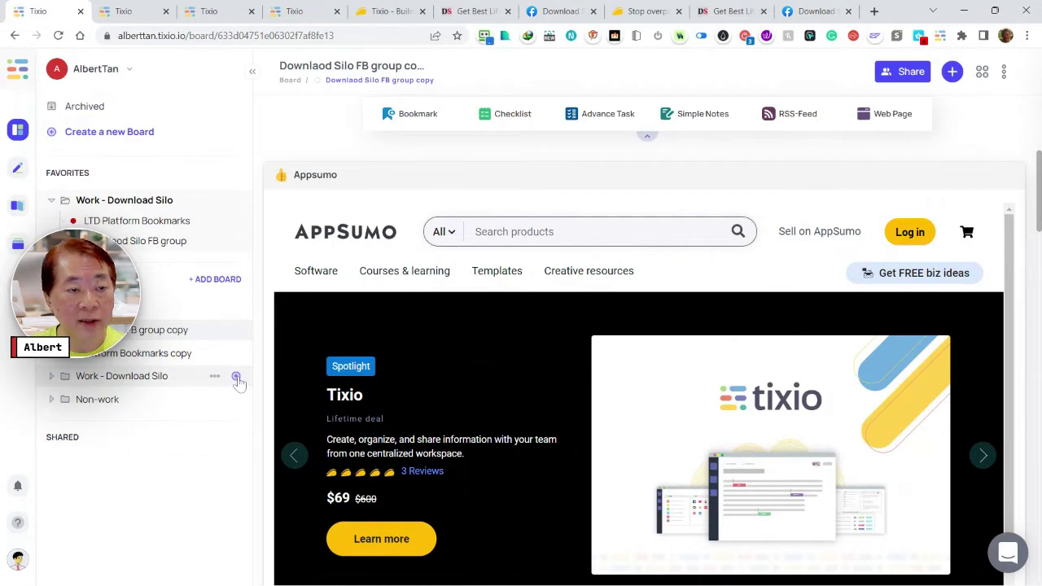
click(127, 134)
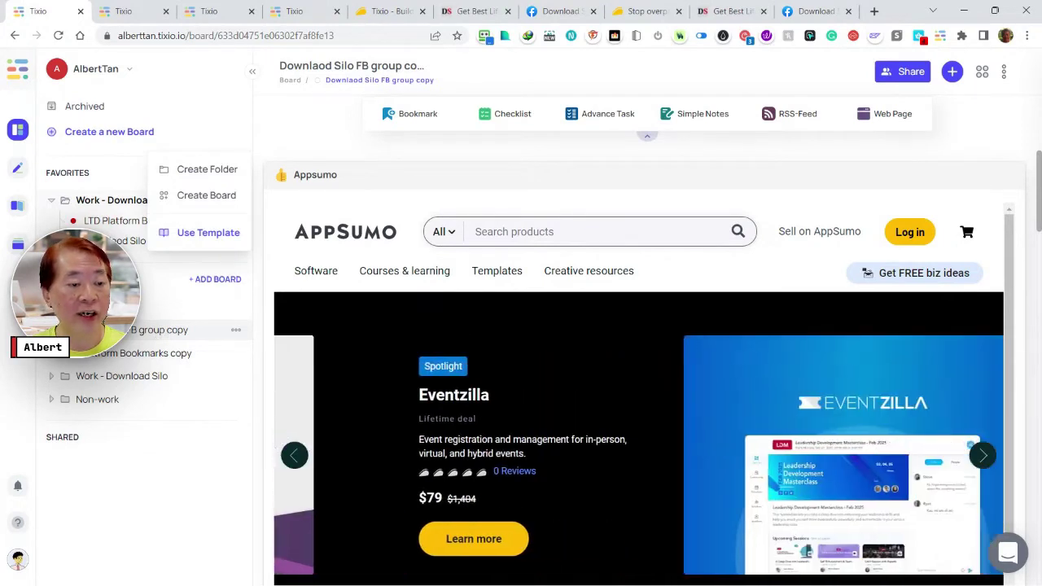
click(50, 377)
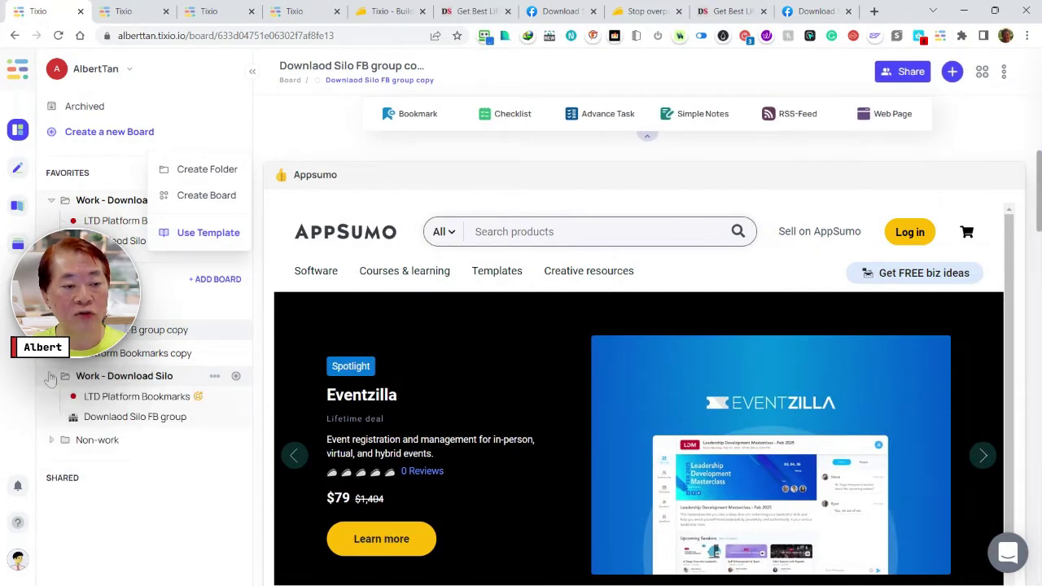
click(52, 439)
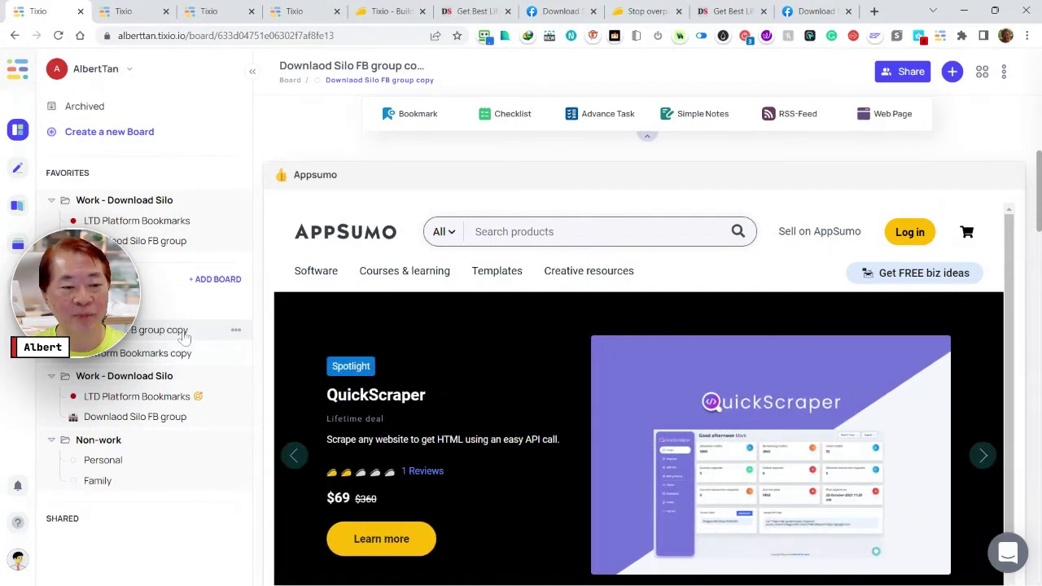
View the LTD Platform Bookmarks copy board, then reopen the Downlaod Silo FB group copy board with the board list collapsed
click(128, 355)
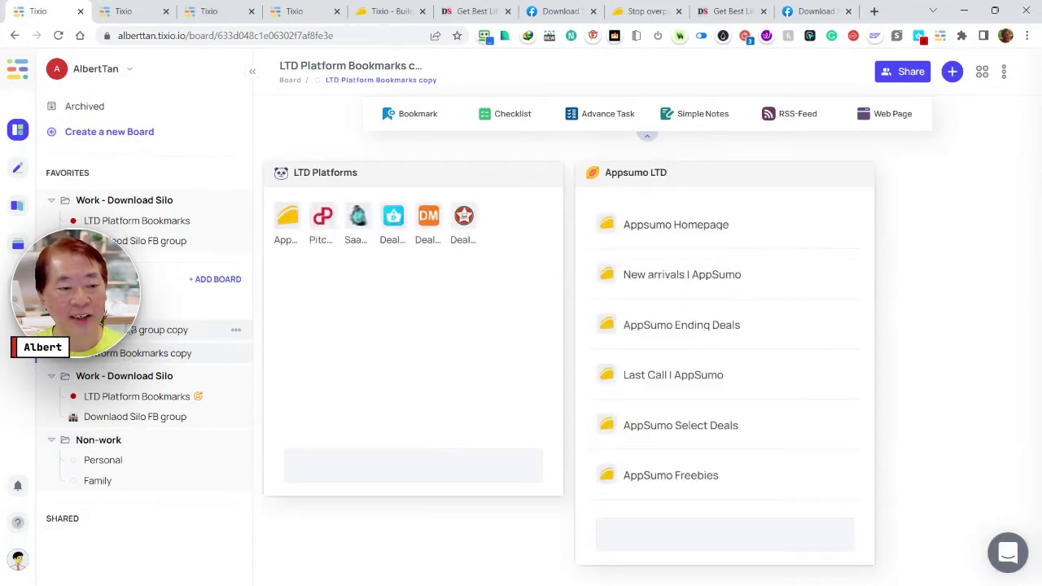
click(128, 334)
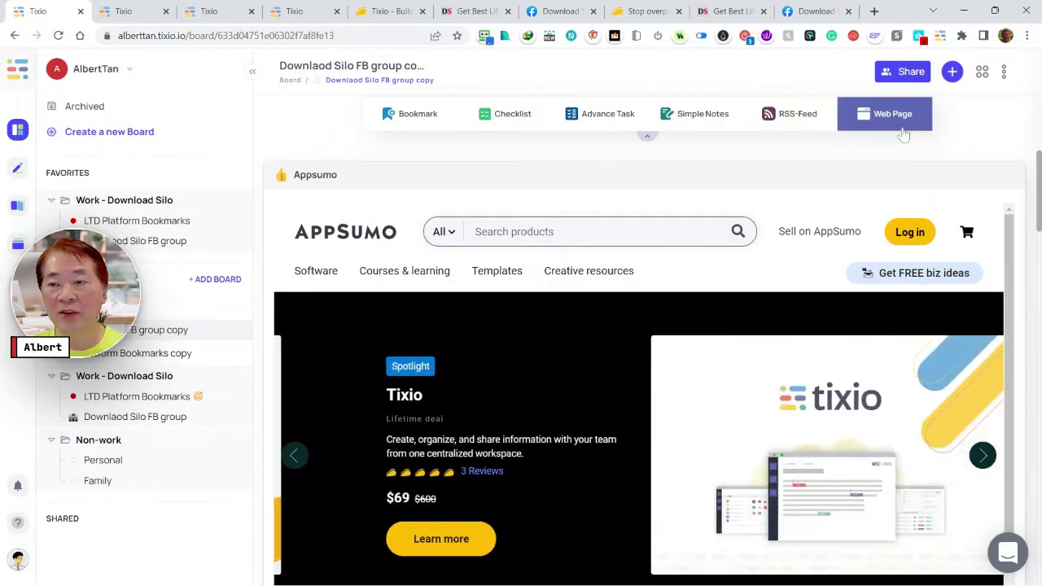
click(253, 72)
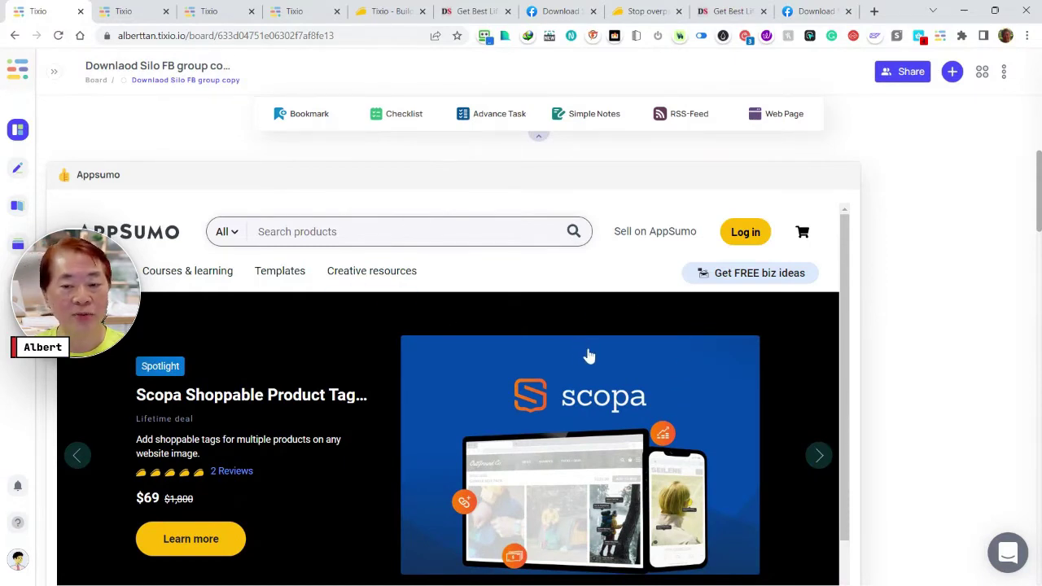
Look through the embedded Appsumo web page widget and the board below it down to the Things To Do checklist
scroll(590, 354, down, 2)
scroll(590, 354, down, 5)
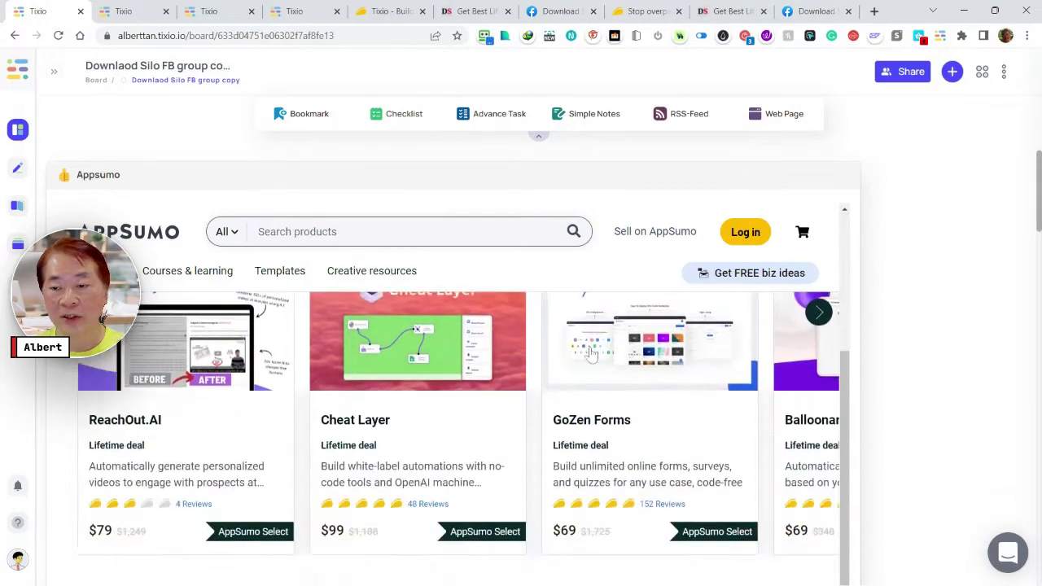
scroll(971, 394, down, 5)
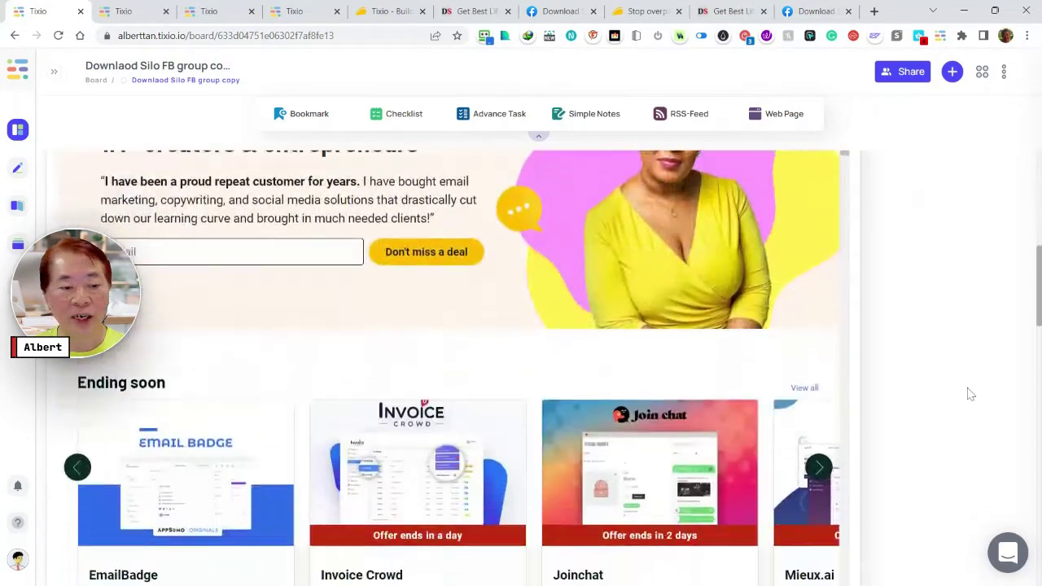
scroll(970, 394, up, 6)
scroll(971, 394, down, 2)
scroll(970, 395, down, 6)
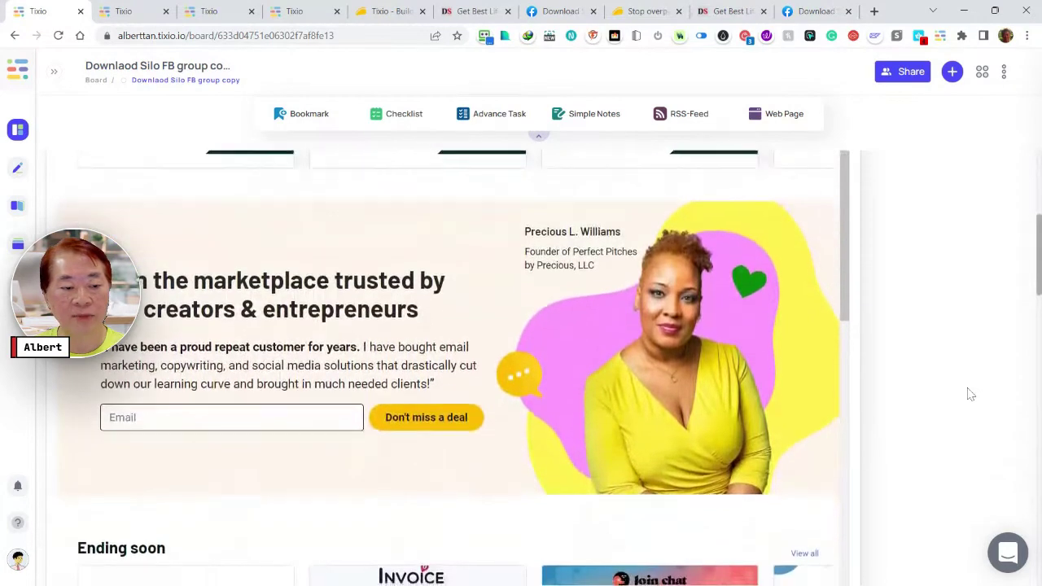
scroll(971, 394, down, 1)
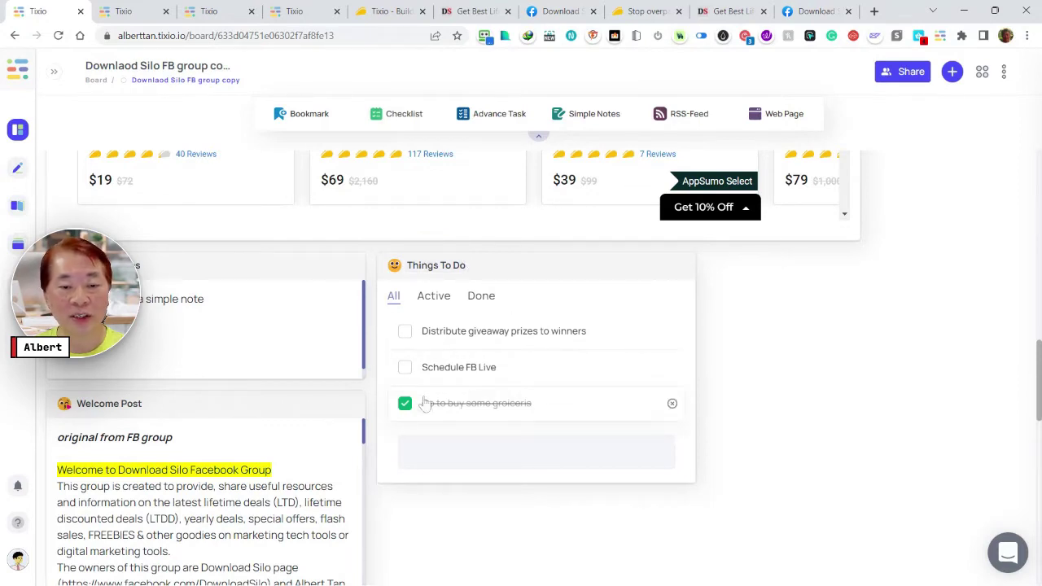
Mark "Distribute giveaway prizes to winners" as done in the Things To Do checklist and view its Done, Active and All lists
click(406, 334)
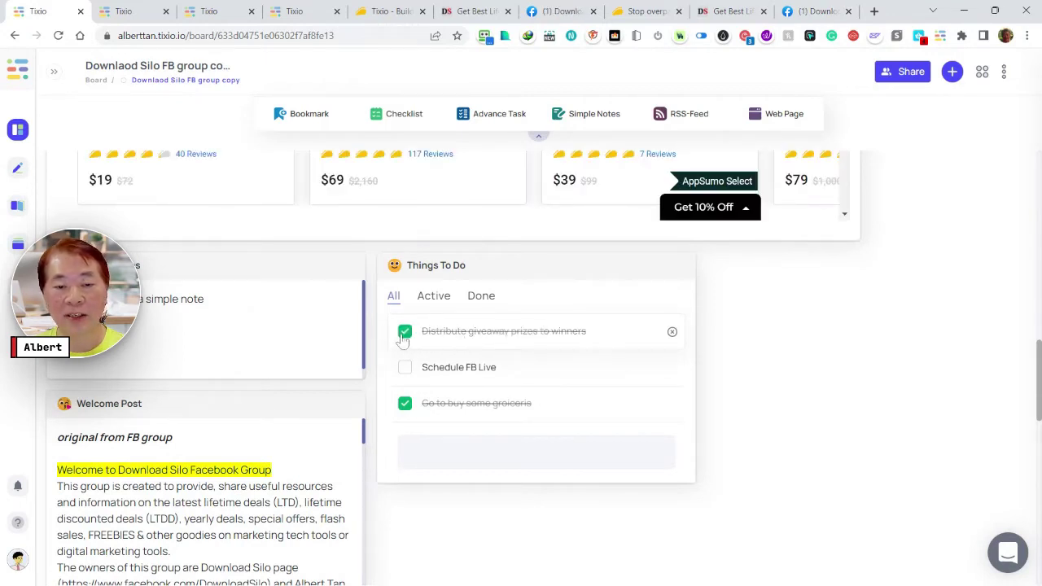
click(481, 298)
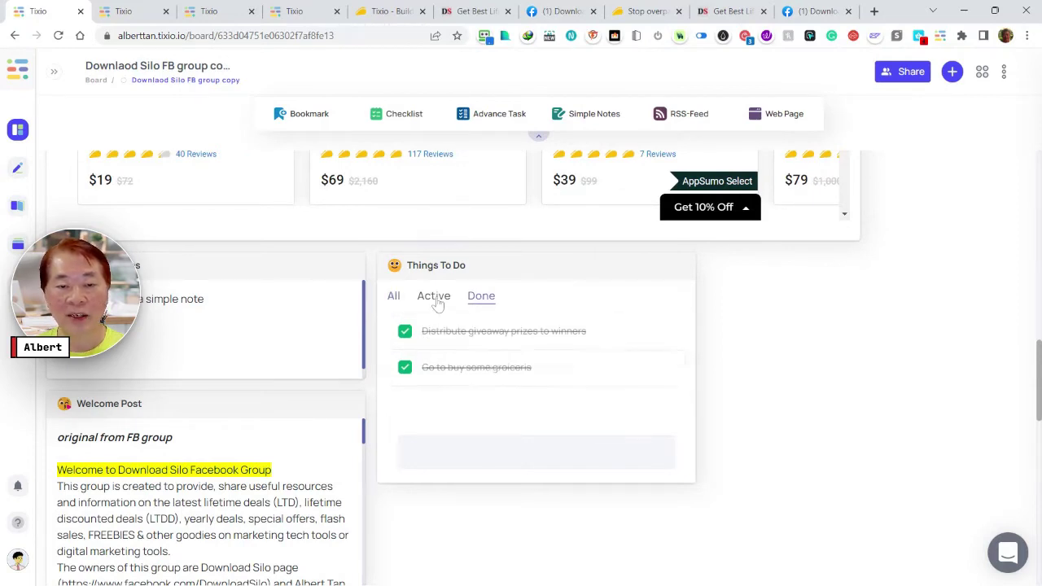
click(438, 301)
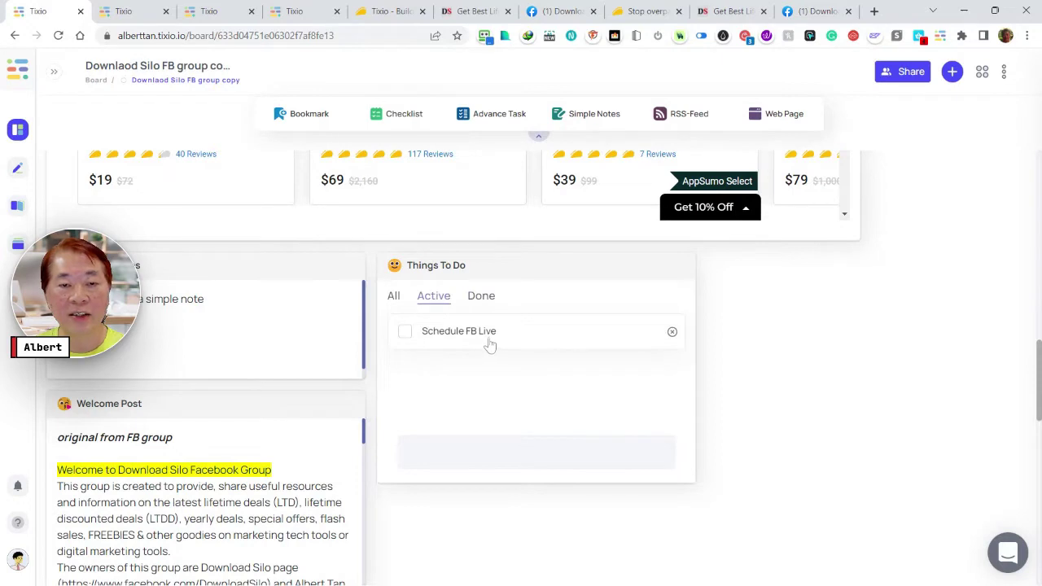
click(394, 300)
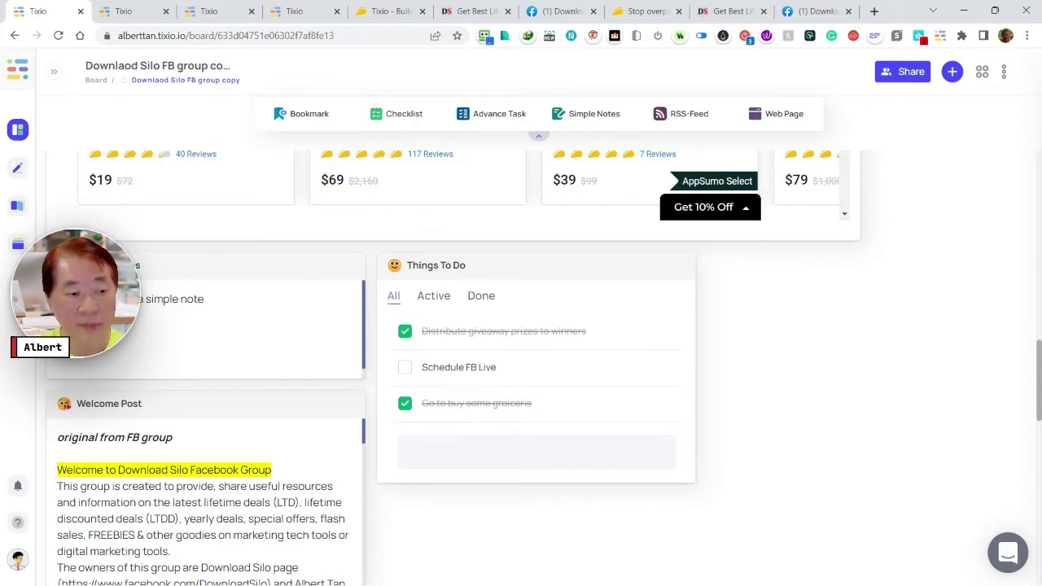
Widen the Welcome Post note to the outer edge of the Things To Do checklist and make it taller
scroll(363, 476, down, 2)
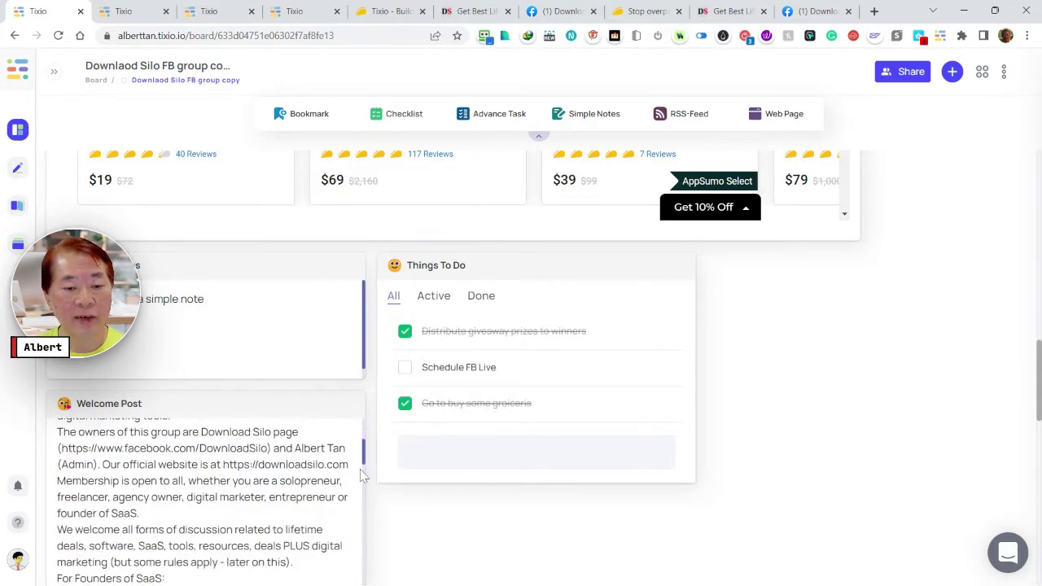
scroll(203, 505, up, 2)
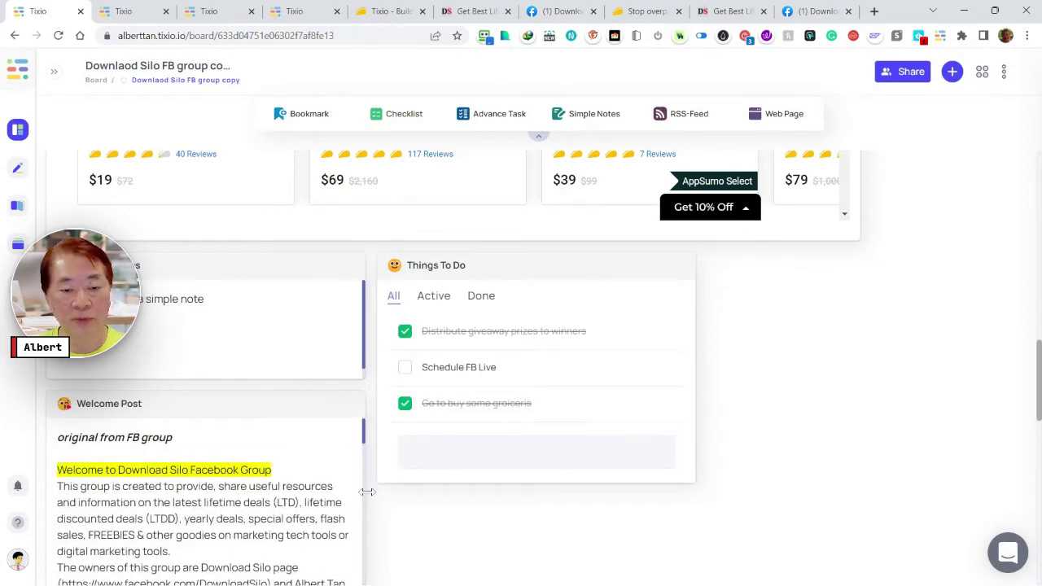
drag(367, 492, 798, 484)
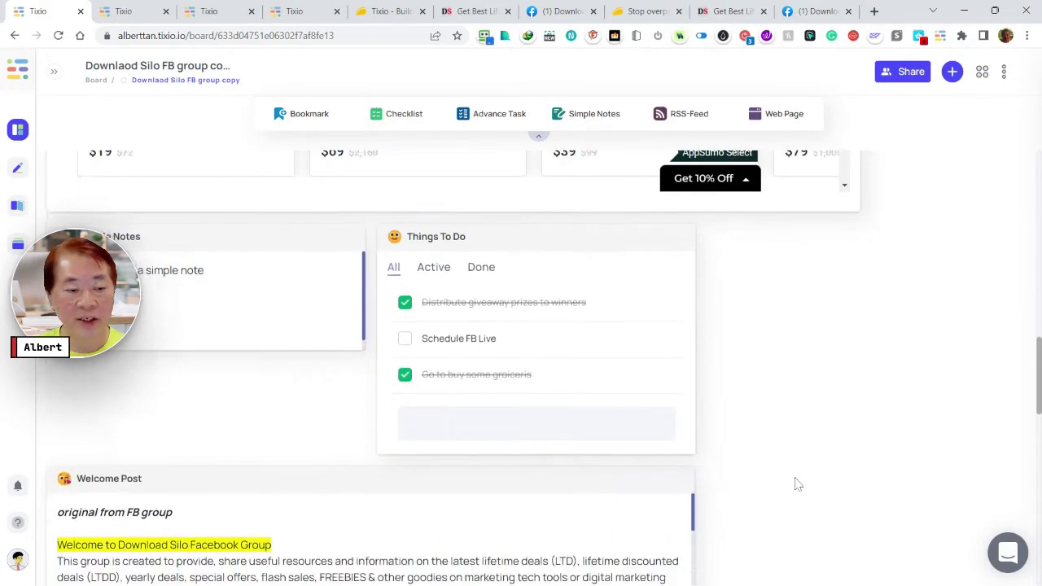
scroll(798, 484, down, 3)
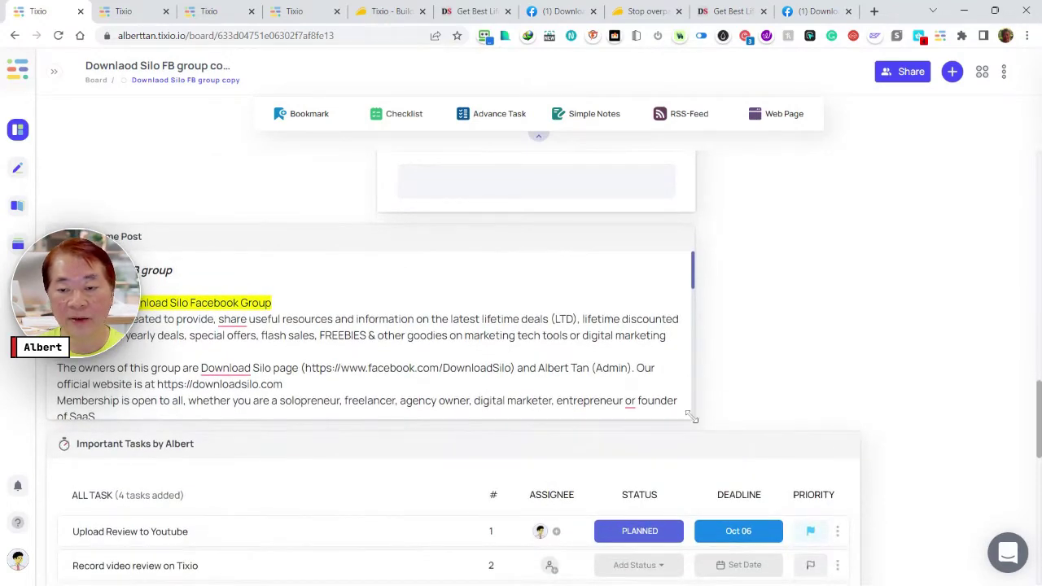
drag(690, 417, 694, 559)
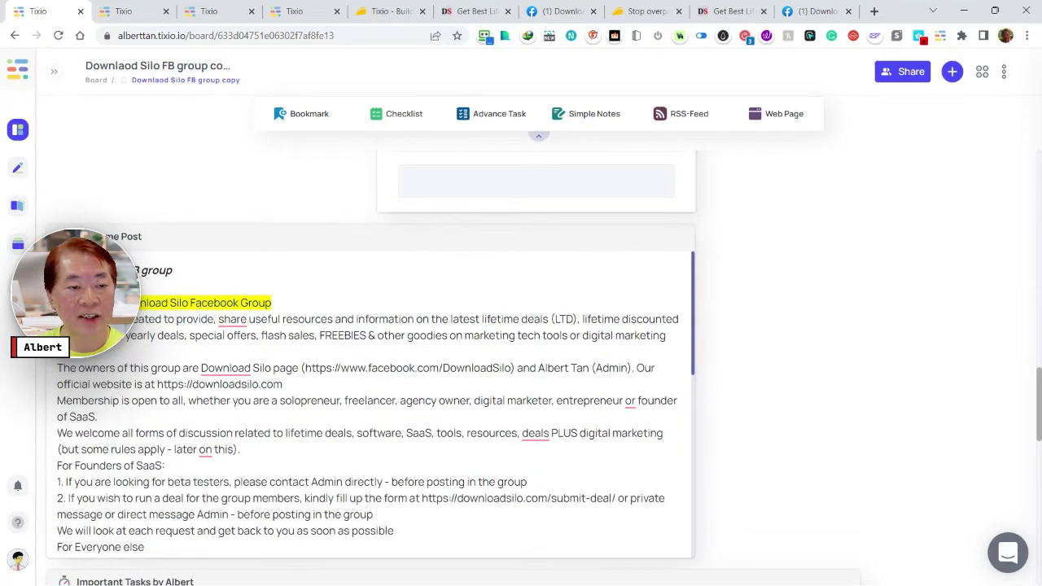
Read through the Welcome Post note, then shrink it to the width of the Sample Notes widget and a shorter height
scroll(368, 407, down, 2)
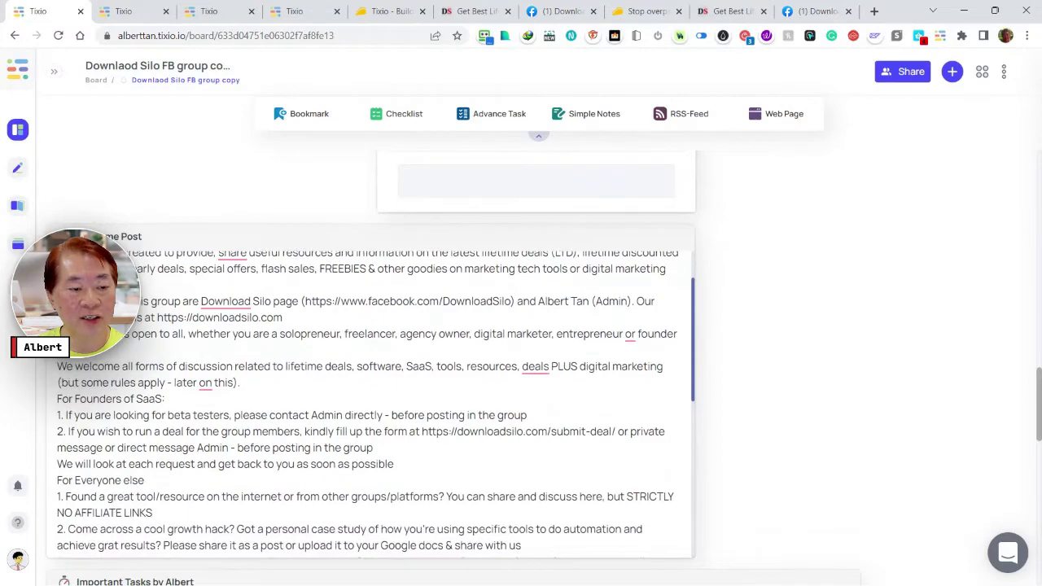
scroll(376, 403, up, 2)
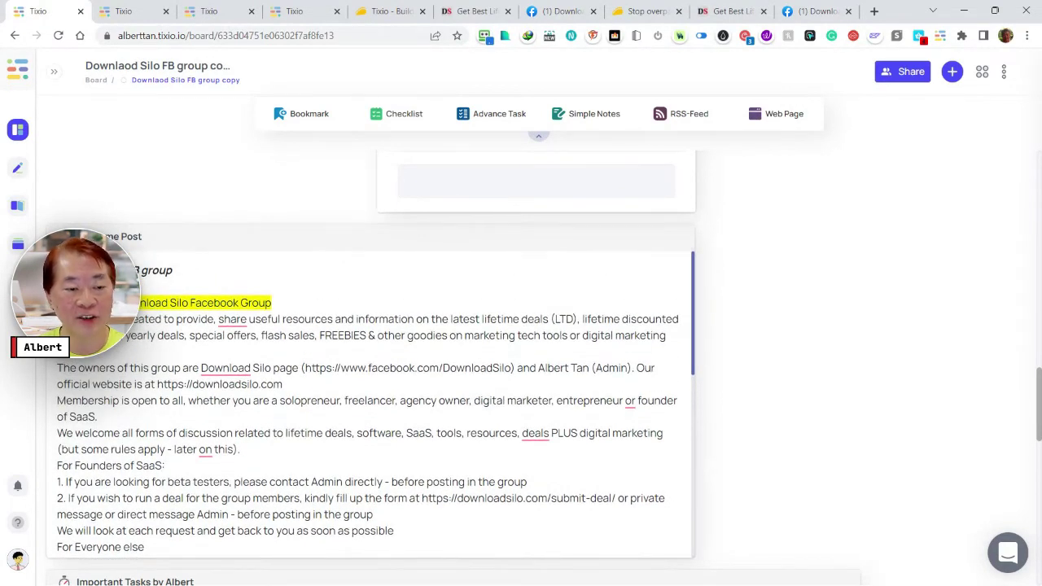
scroll(368, 407, down, 5)
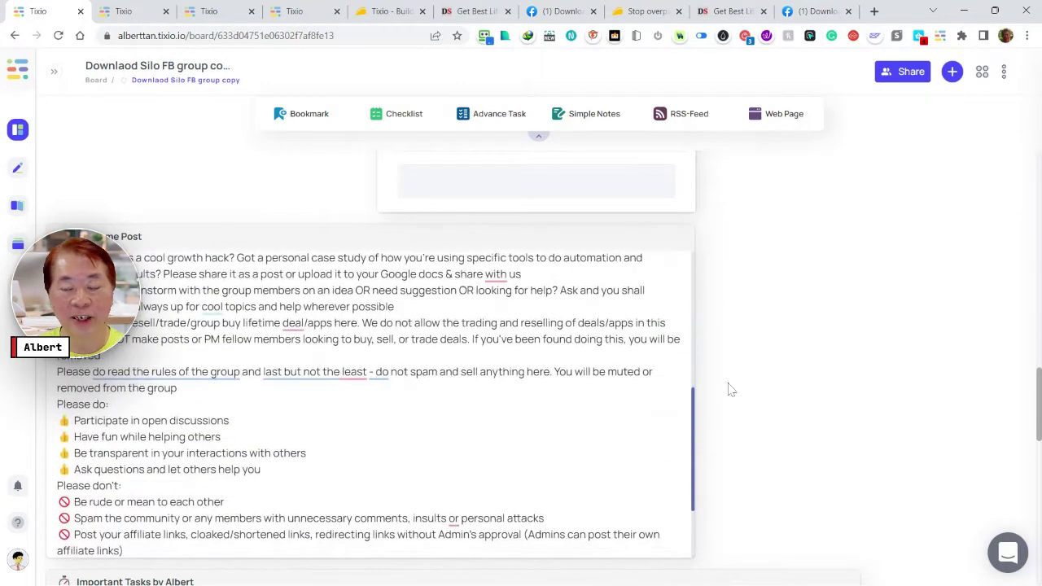
drag(694, 387, 403, 344)
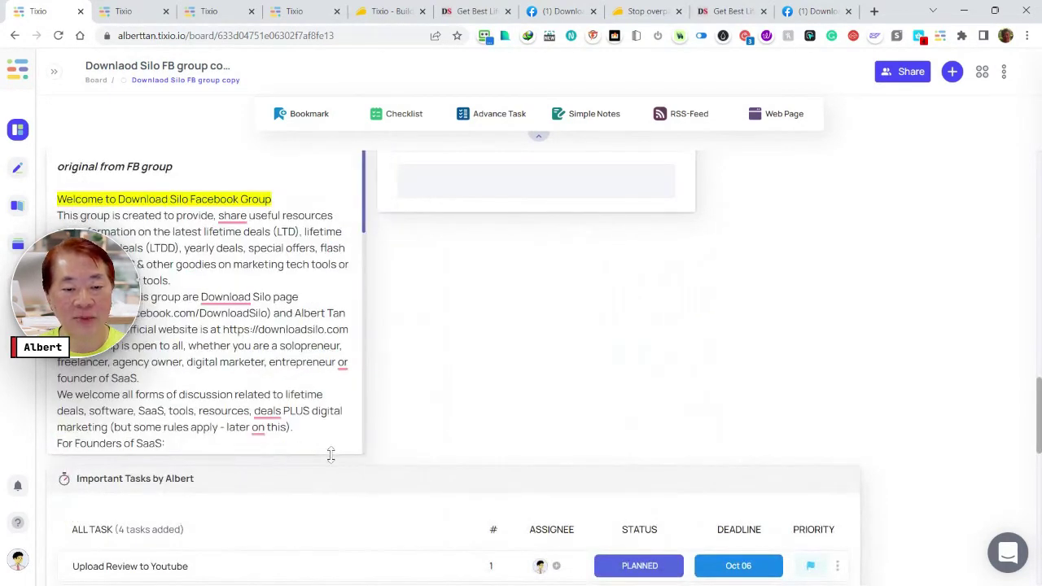
drag(330, 454, 565, 252)
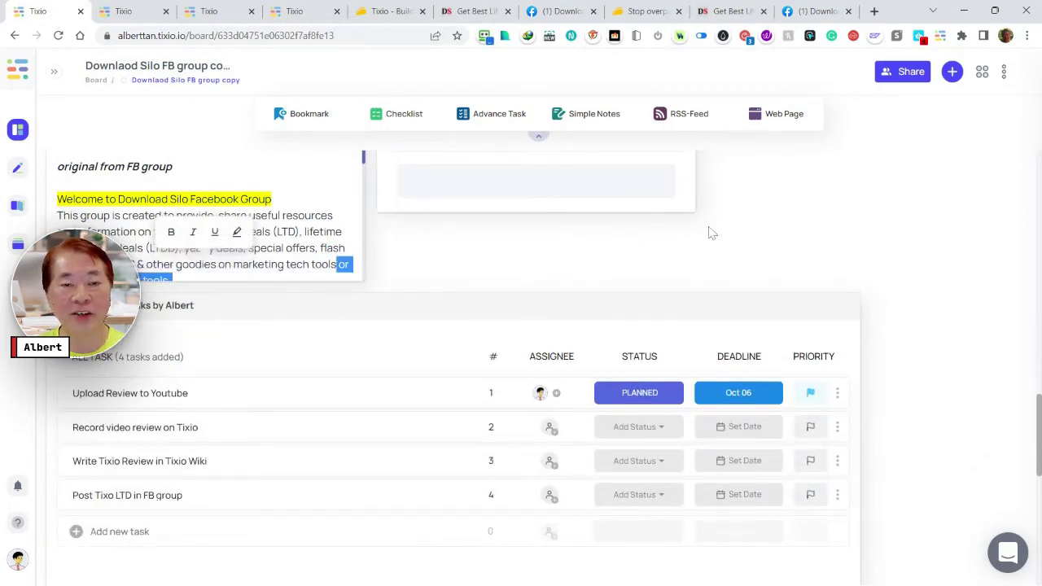
Narrow the Important Tasks widget to about 70% of its width and move "Upload Review to Youtube" to the end of its task list
scroll(877, 274, up, 4)
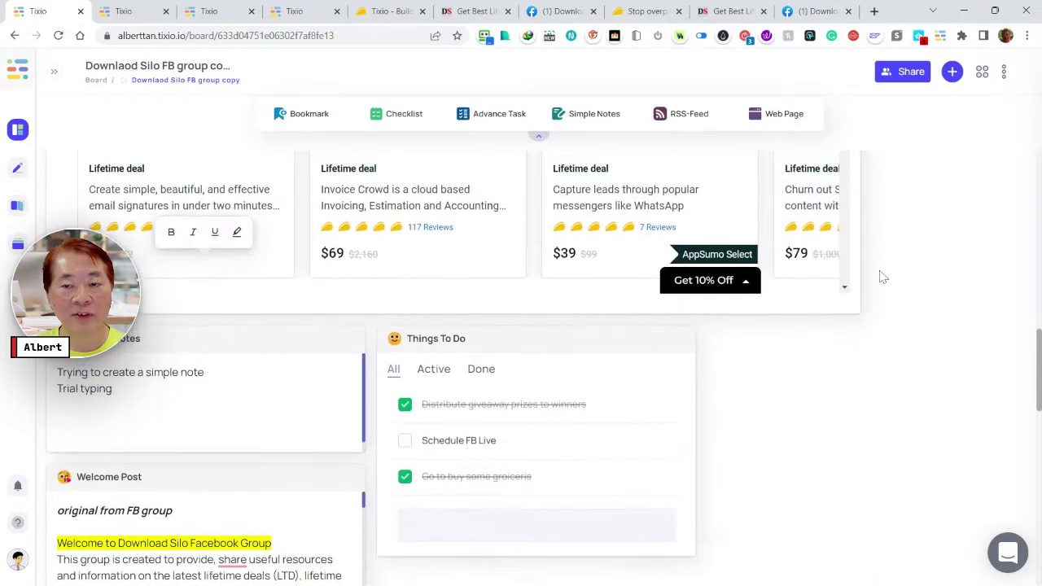
scroll(879, 274, up, 3)
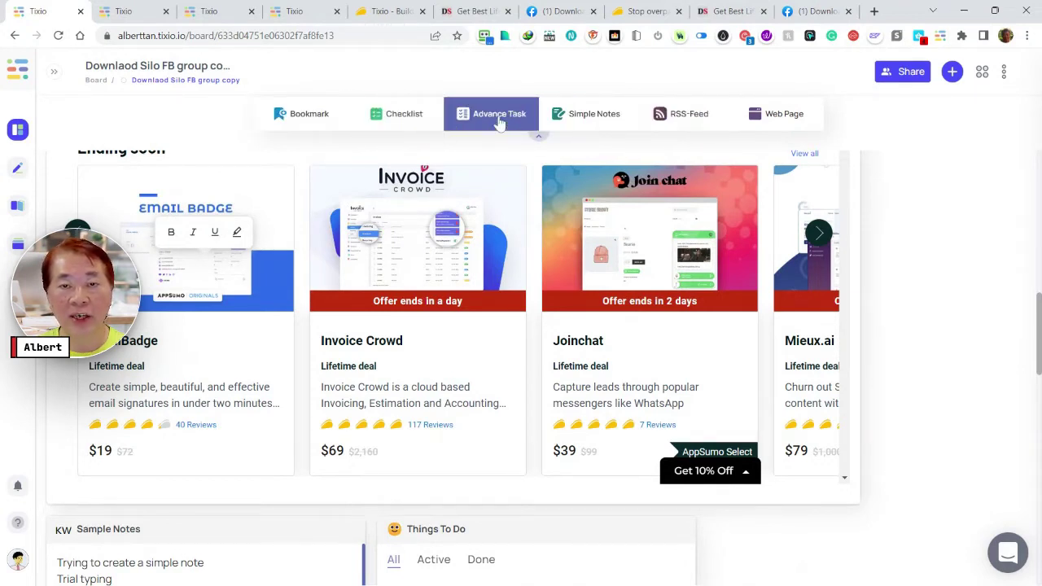
scroll(976, 370, down, 2)
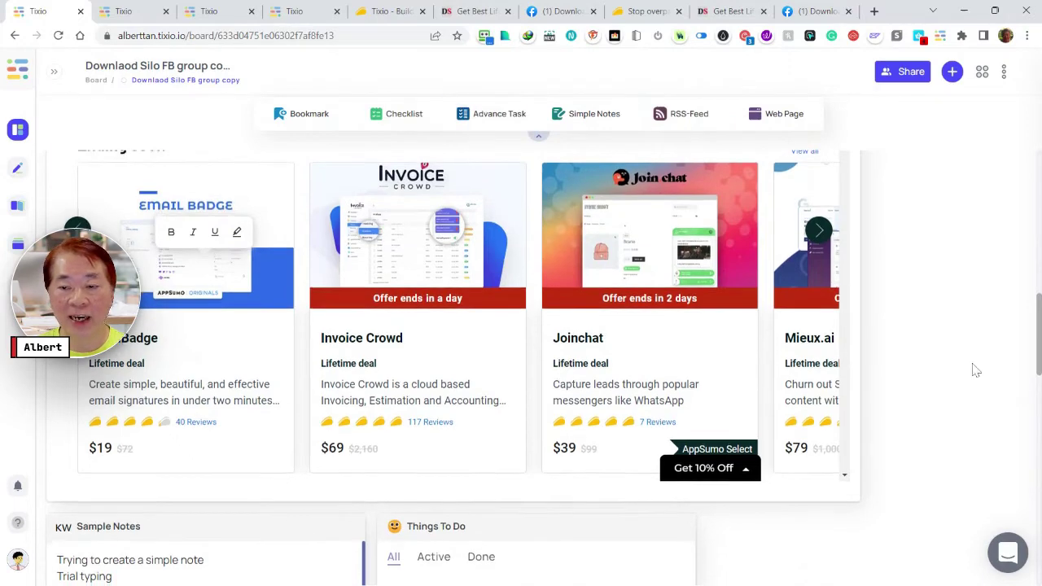
scroll(977, 370, down, 6)
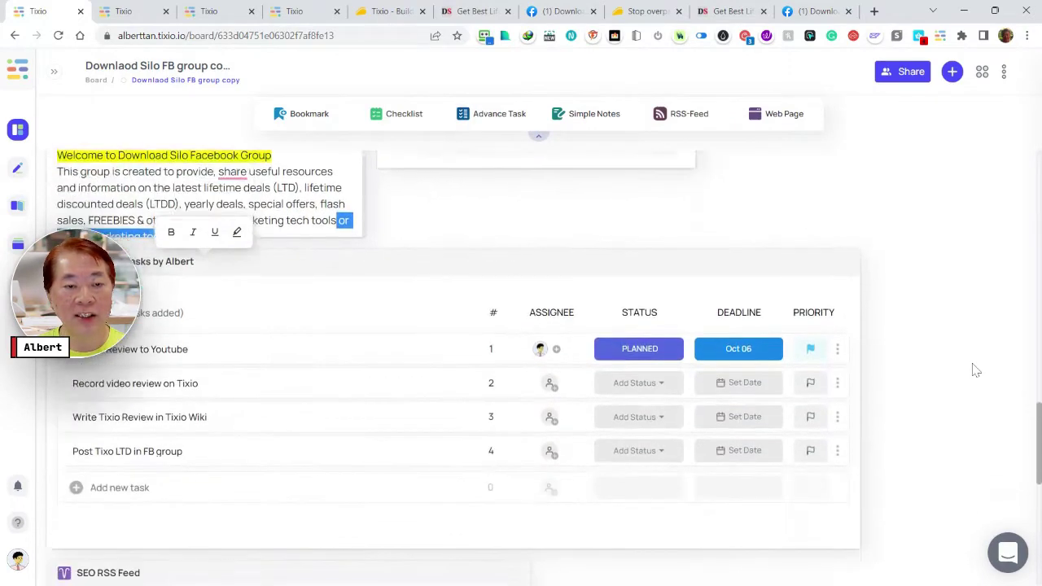
click(375, 236)
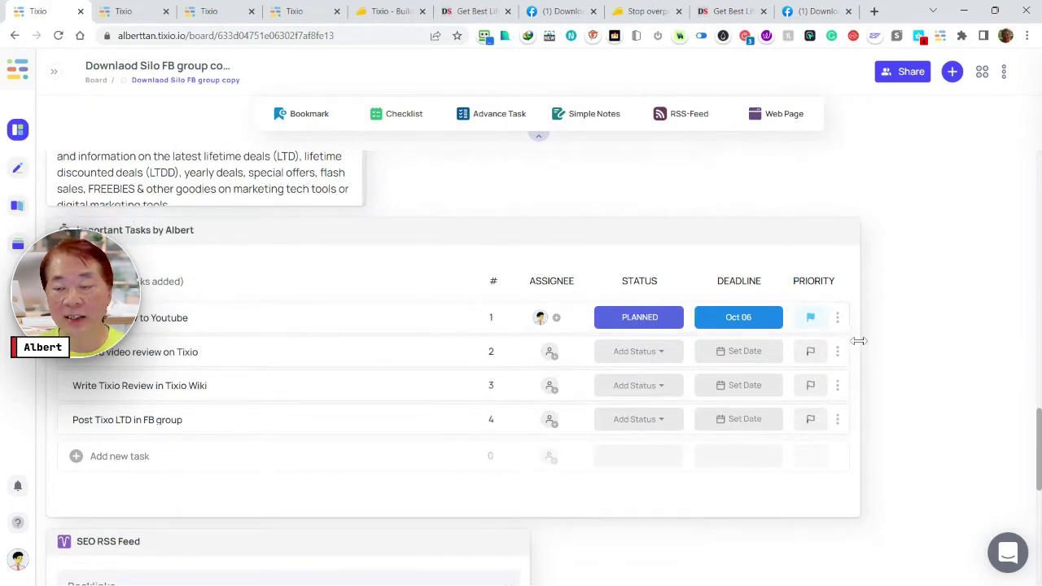
drag(860, 341, 506, 323)
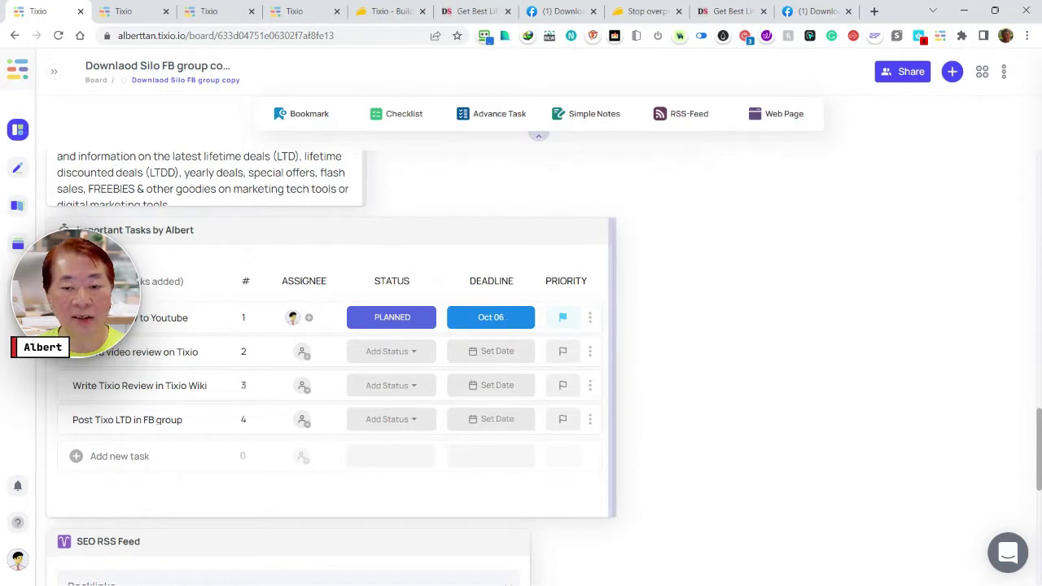
mouse_move(616, 333)
mouse_down()
mouse_move(649, 324)
mouse_move(858, 337)
mouse_move(616, 337)
mouse_up()
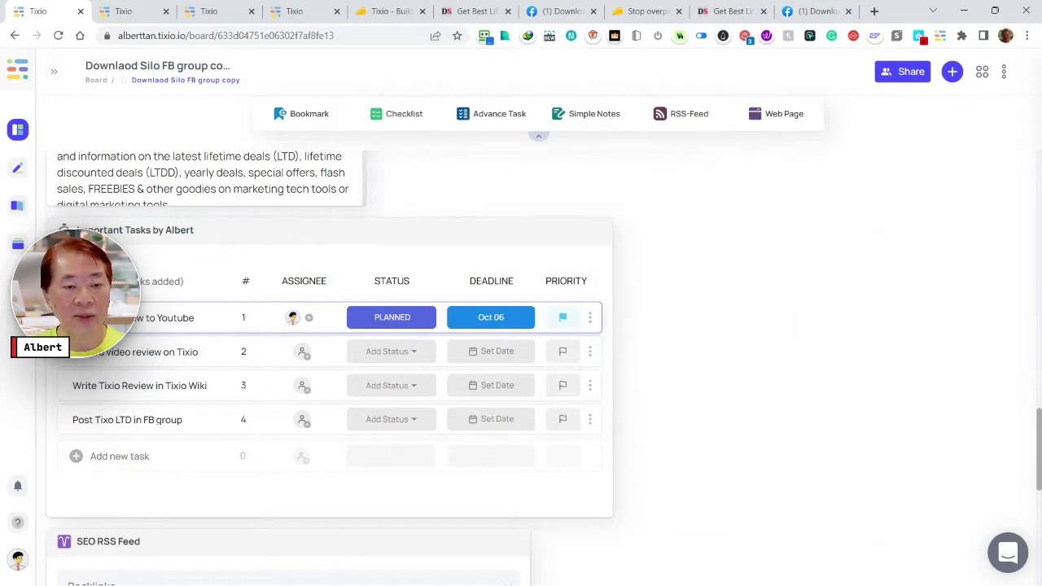
drag(65, 318, 78, 425)
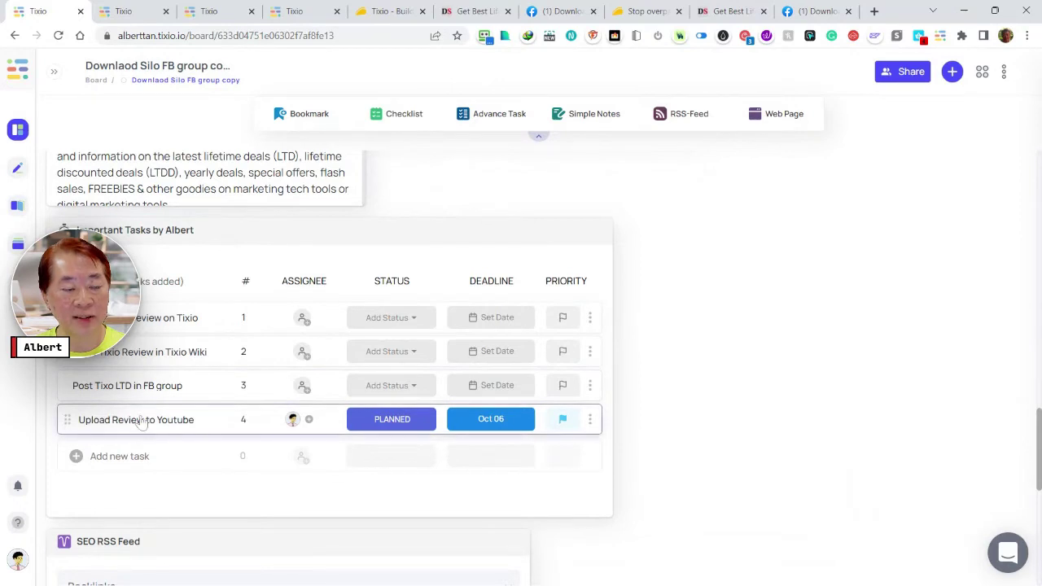
mouse_move(297, 430)
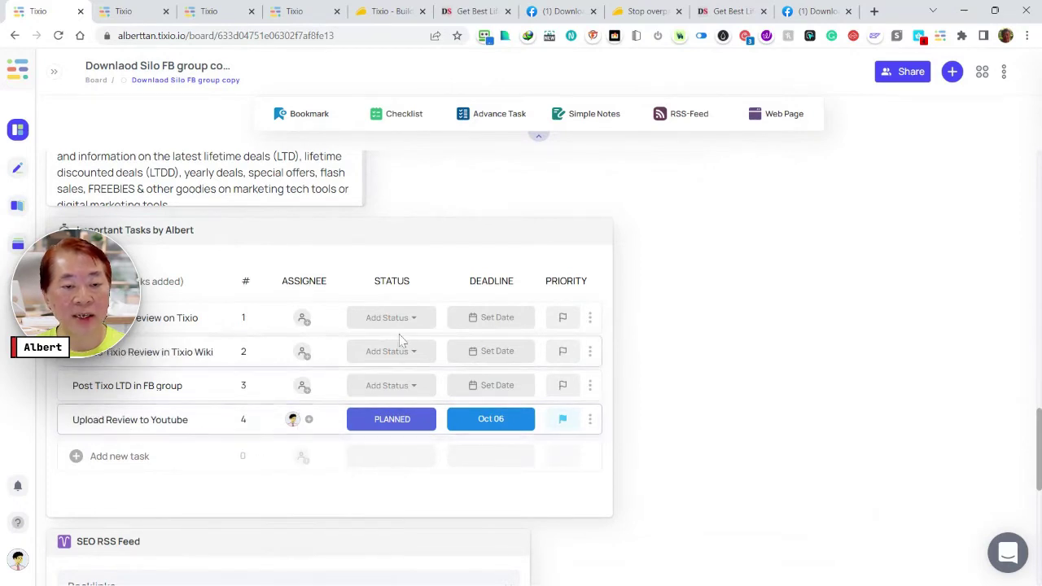
Give the "Record video review on Tixio" task the status Working On It and the deadline Oct 5, 2022
click(420, 322)
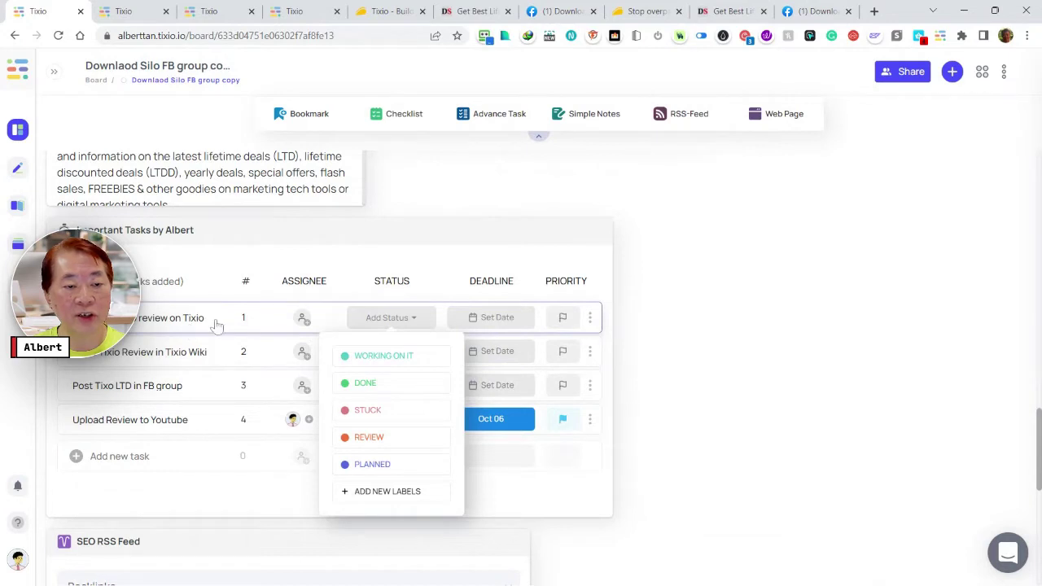
click(389, 358)
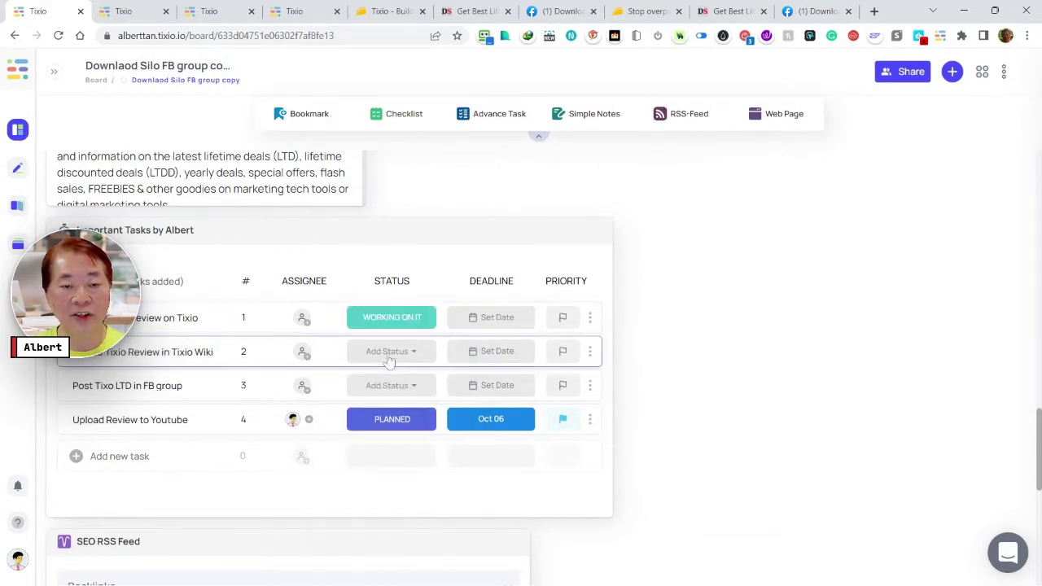
click(516, 325)
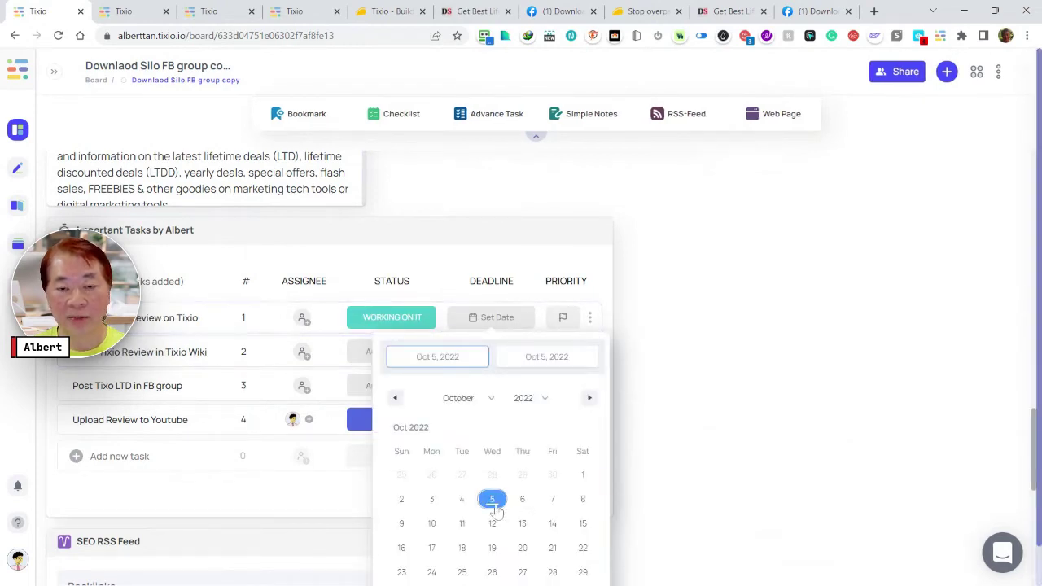
click(493, 500)
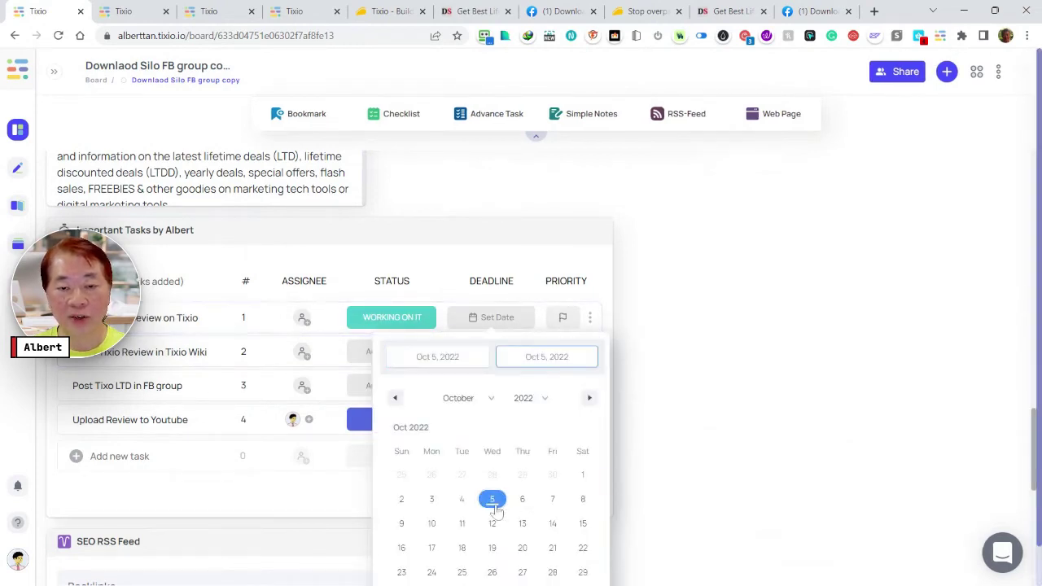
Set the priority of "Record video review on Tixio" to Urgent and assign the task to the board owner
click(565, 319)
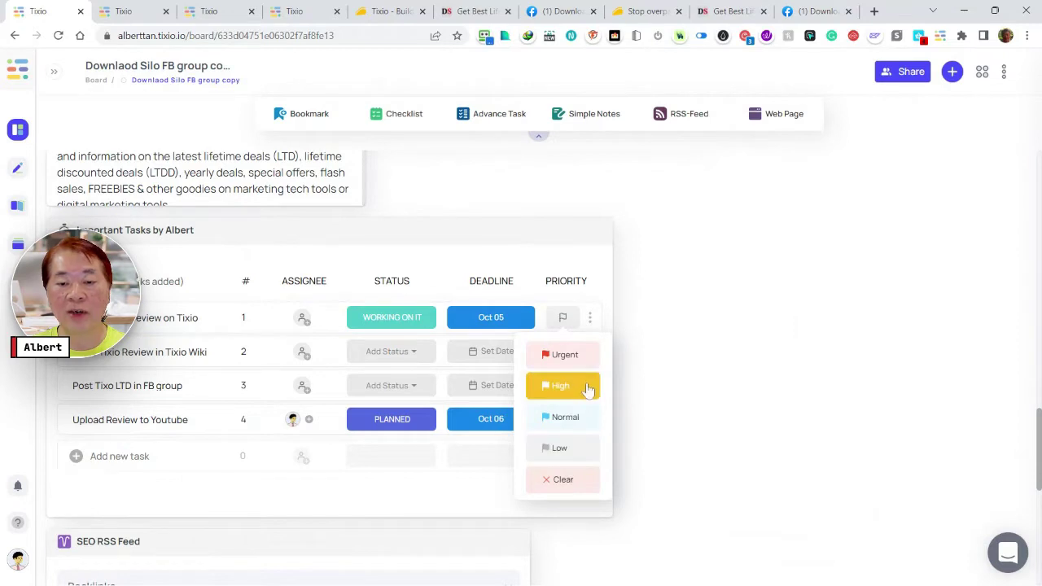
click(570, 359)
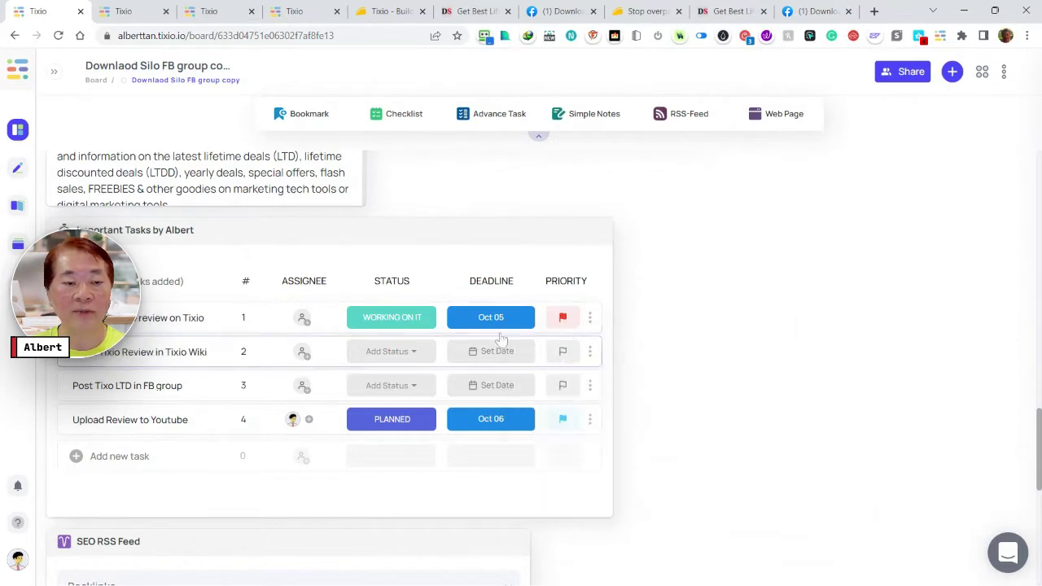
click(306, 322)
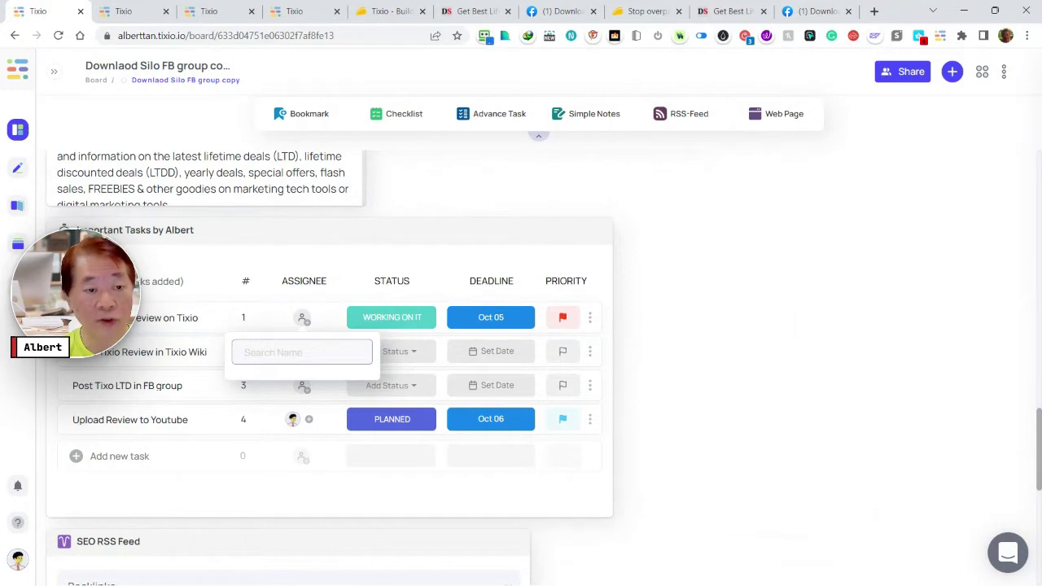
text(Alber)
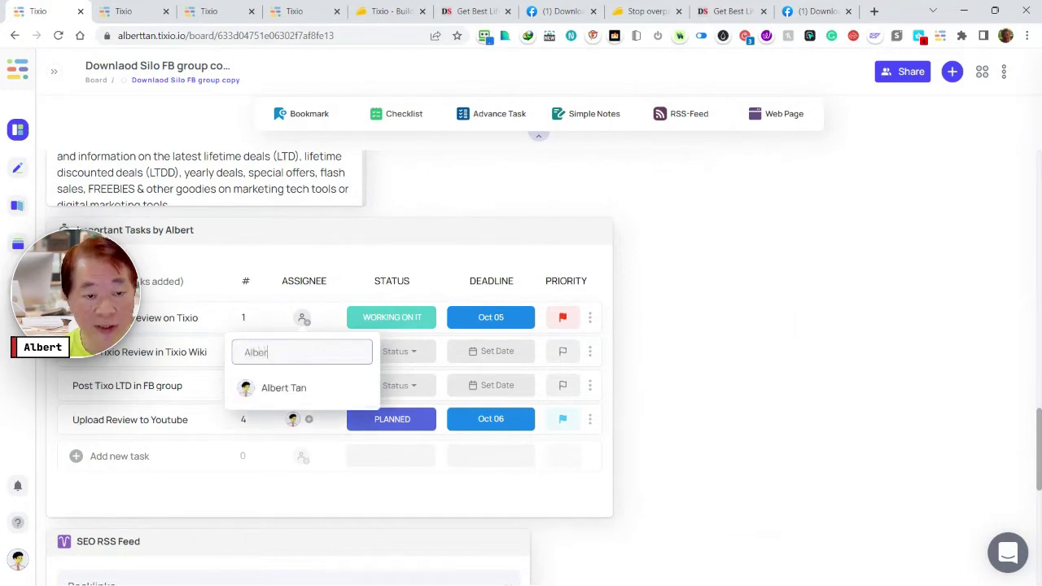
click(293, 394)
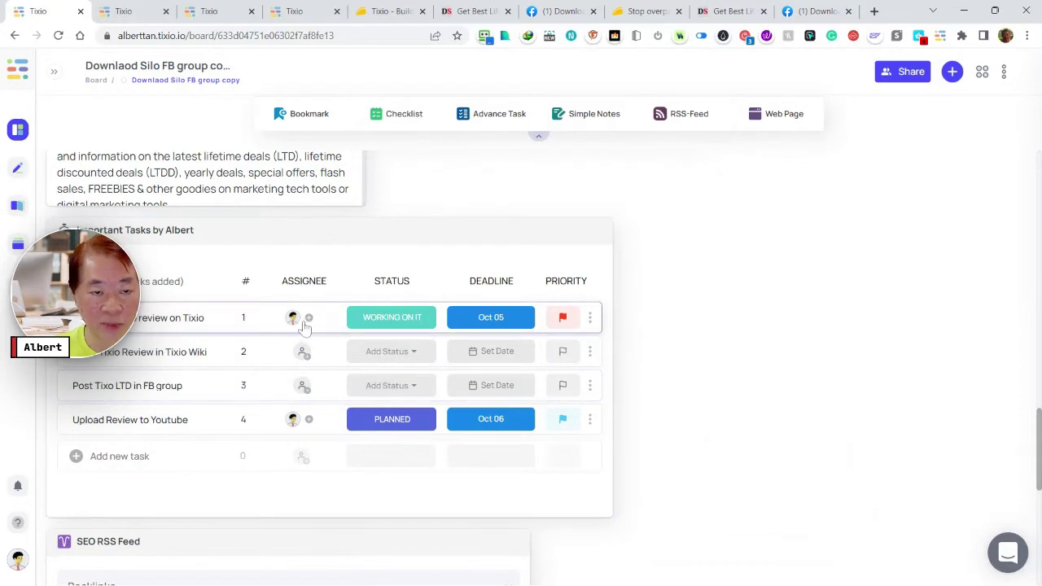
mouse_move(295, 324)
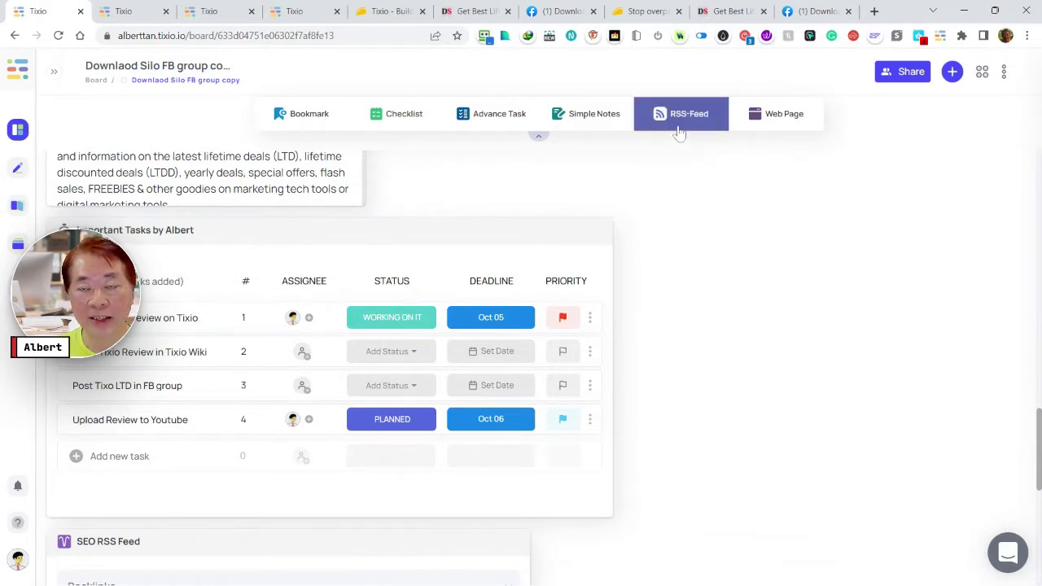
Widen the SEO RSS Feed widget to about one and a half times its width, past the edge of the Important Tasks widget
scroll(690, 298, down, 5)
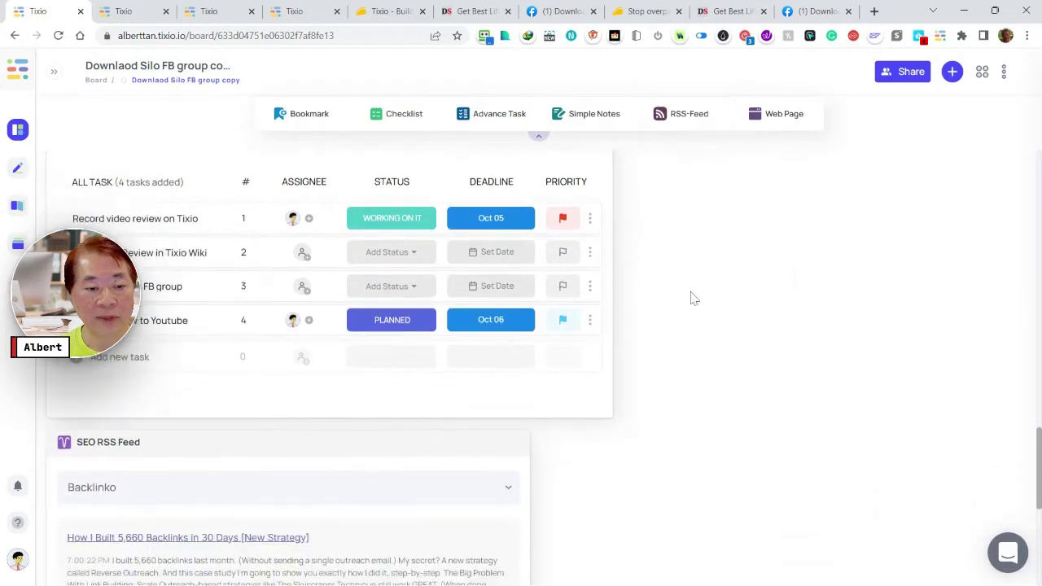
scroll(691, 298, up, 2)
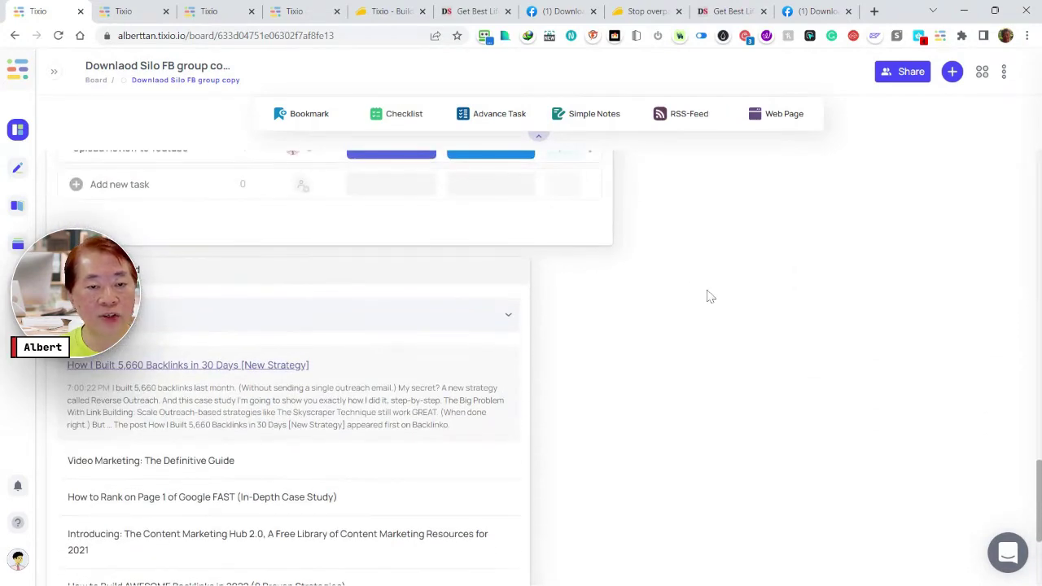
drag(531, 311, 778, 299)
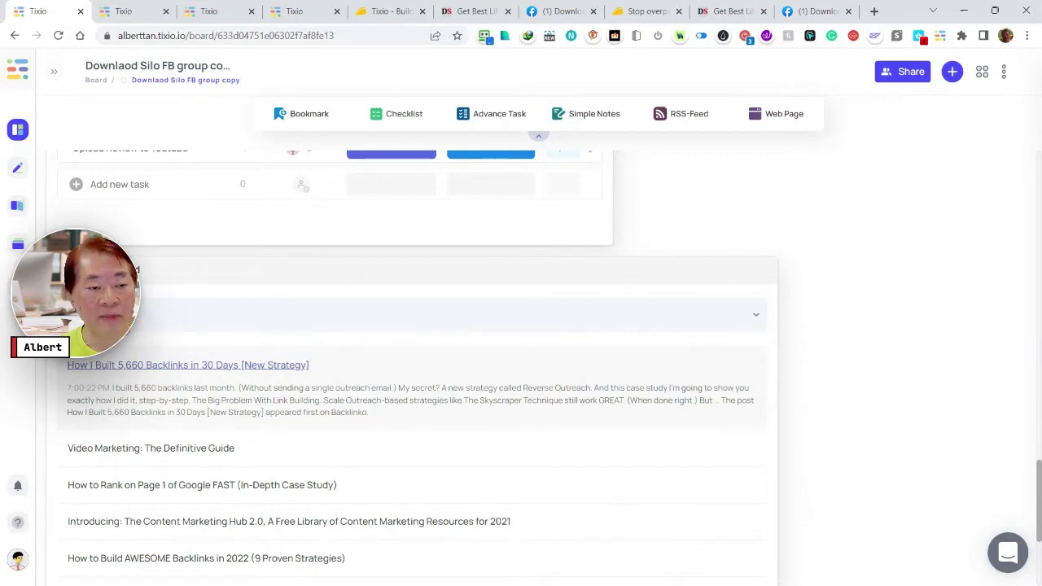
Look through the list of feed sources in the SEO RSS Feed widget and the second page of Backlinko articles
click(757, 319)
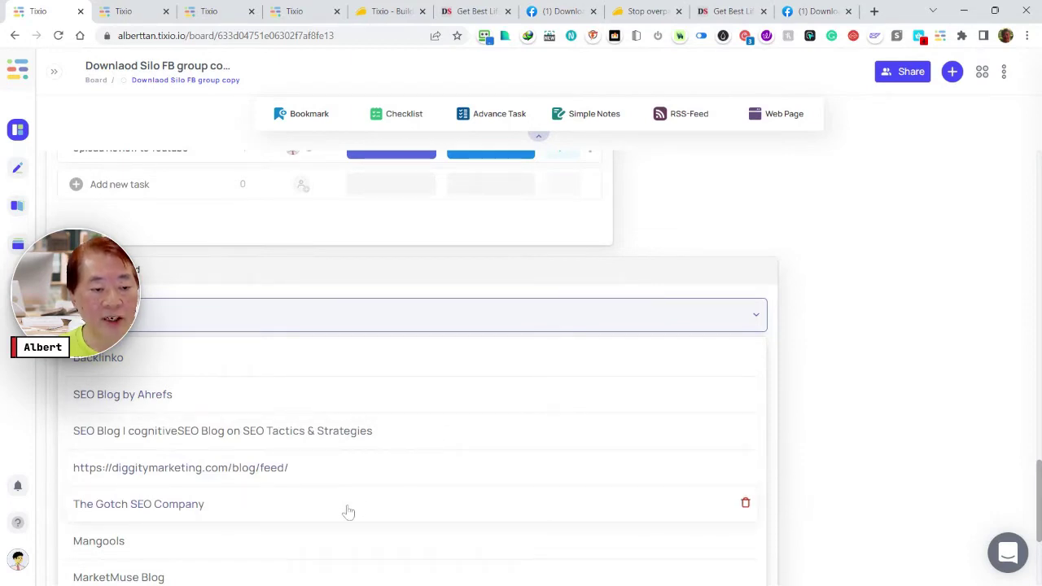
scroll(421, 460, down, 3)
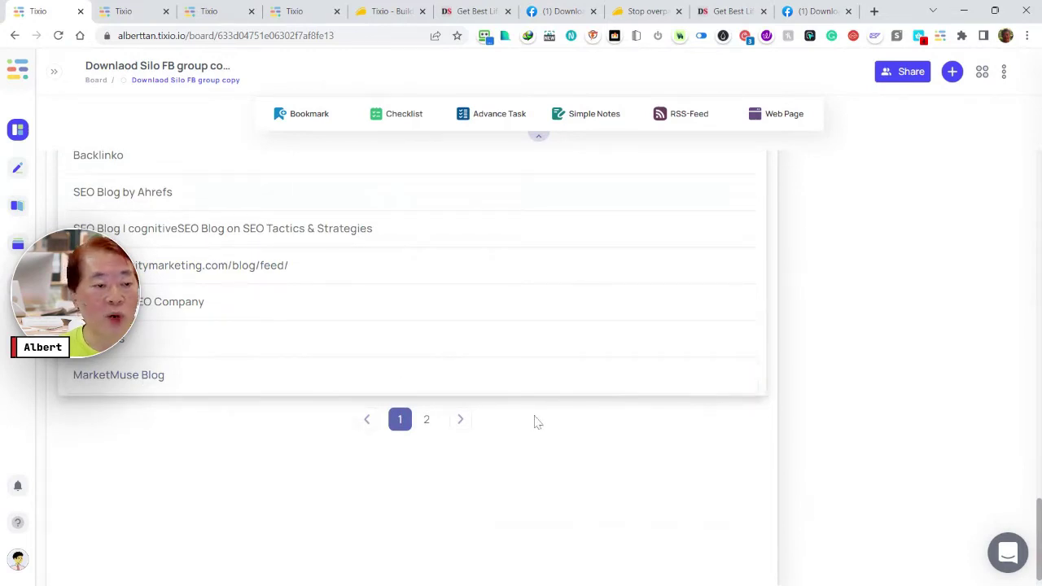
scroll(534, 422, up, 3)
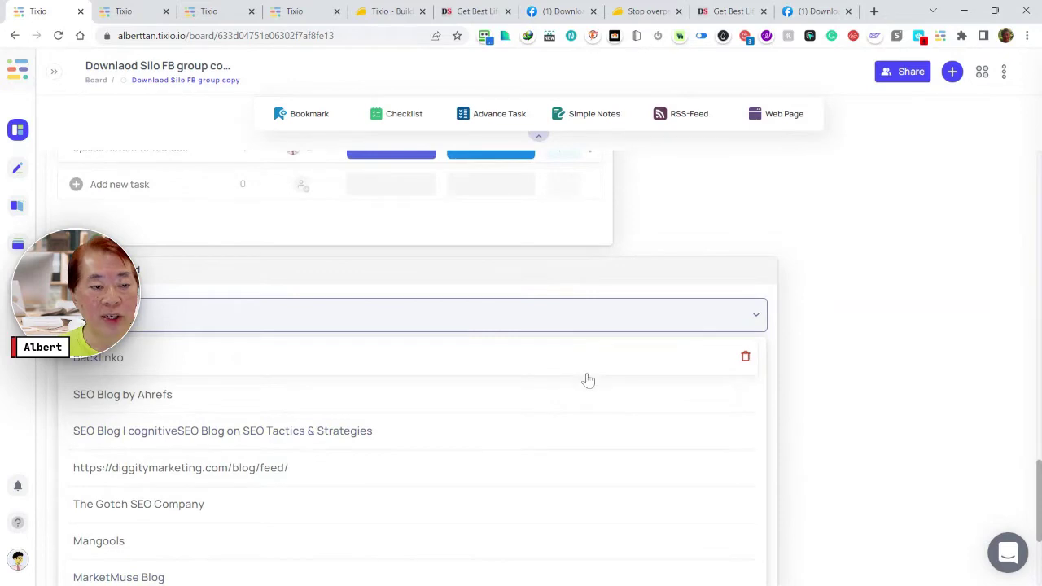
scroll(607, 383, up, 3)
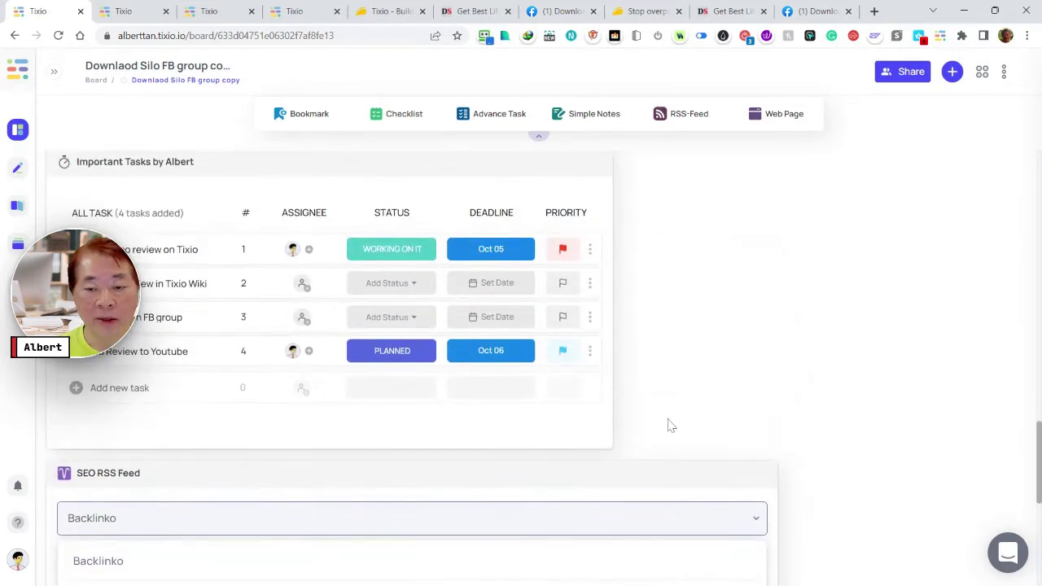
scroll(709, 463, down, 4)
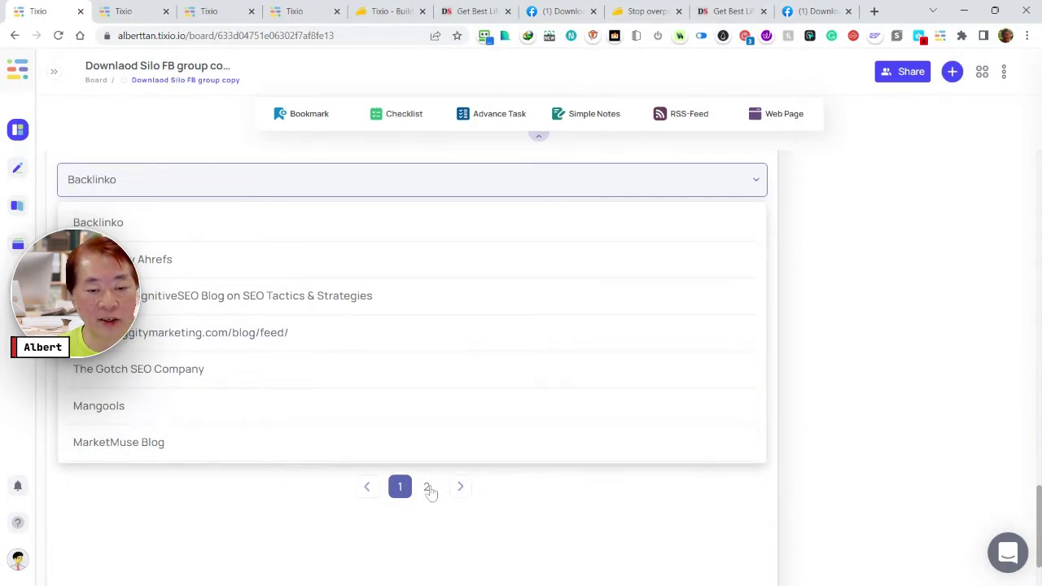
click(428, 487)
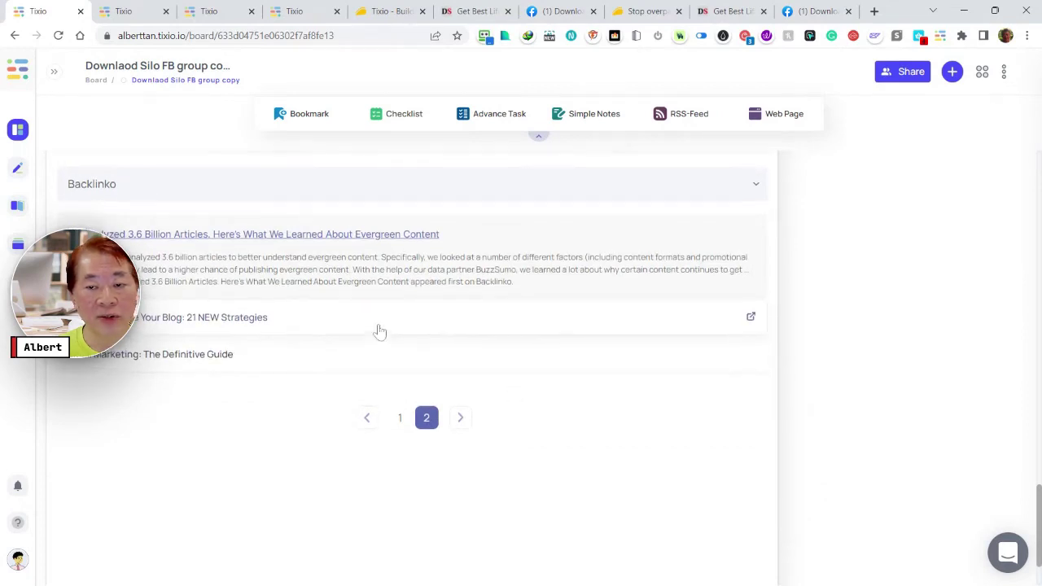
scroll(379, 330, up, 3)
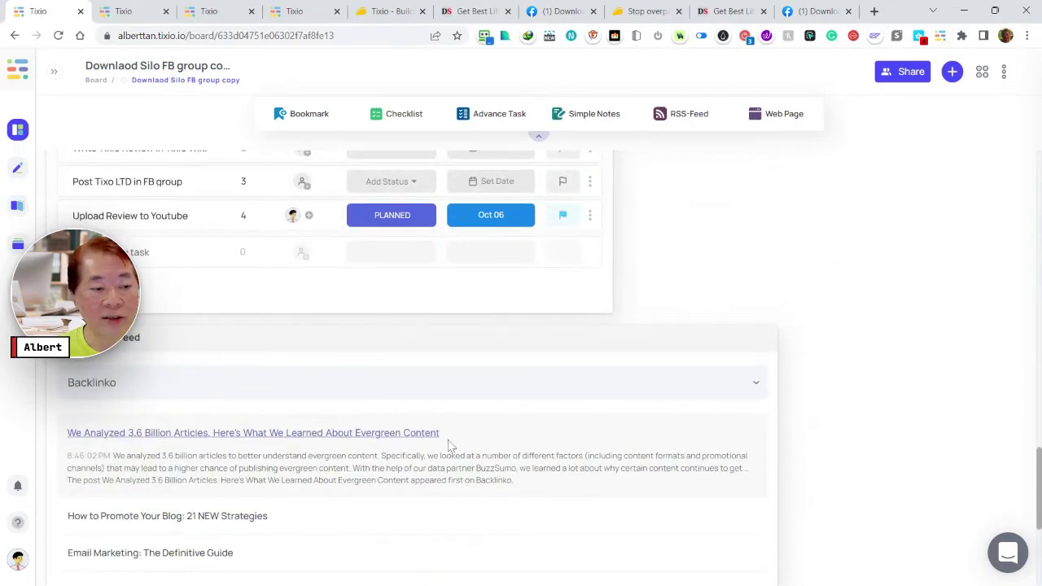
Switch the SEO RSS Feed widget to SEO Blog by Ahrefs to view its articles, and collapse the board's bar of widget types
click(757, 384)
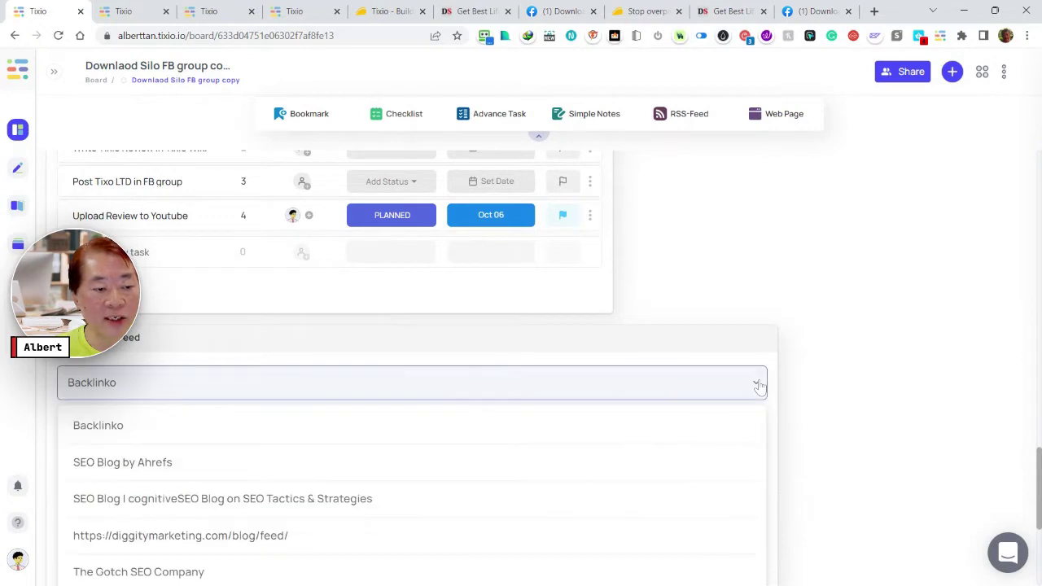
click(211, 464)
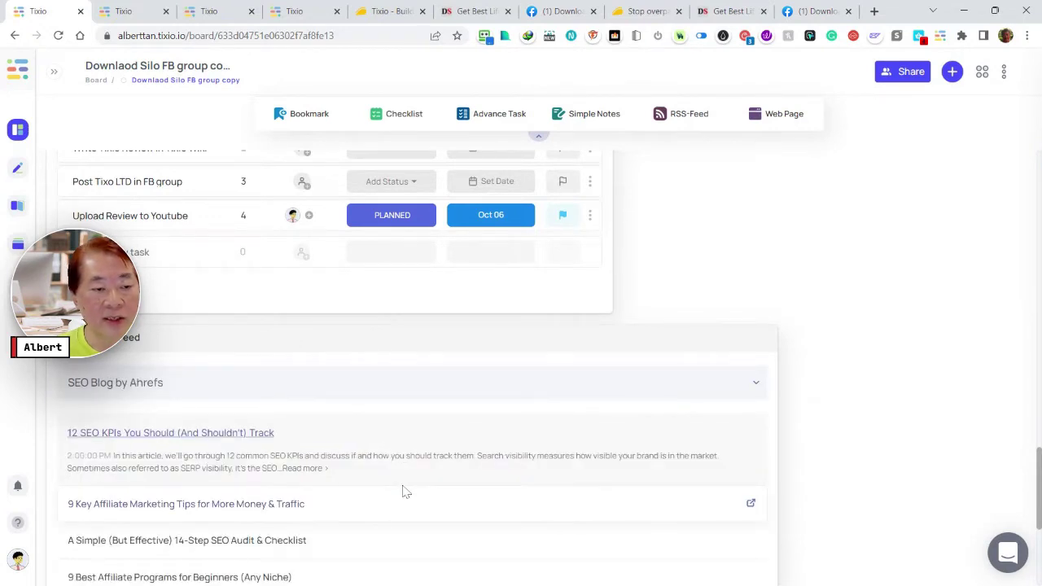
scroll(404, 491, down, 2)
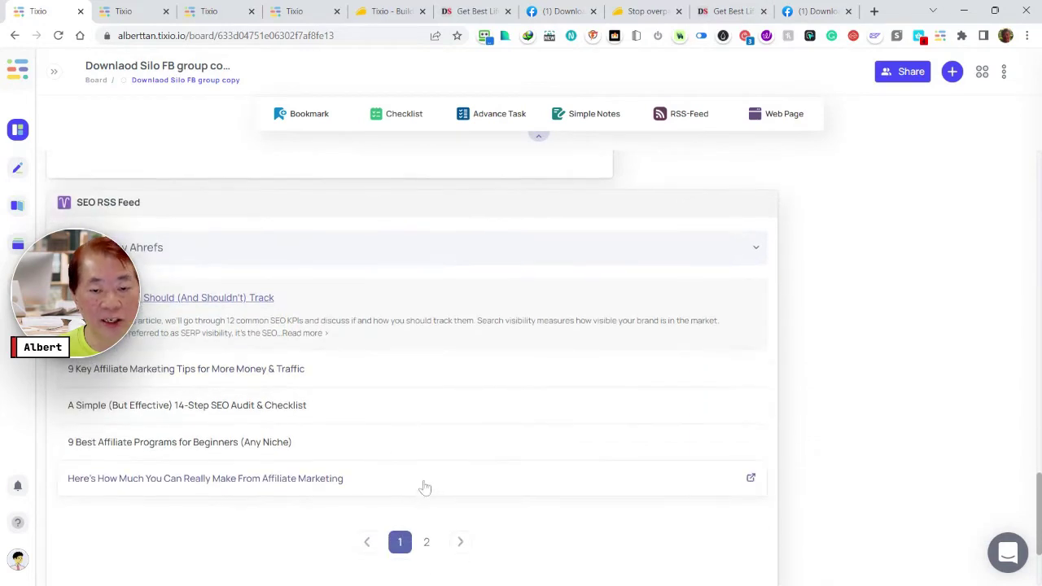
scroll(570, 442, down, 1)
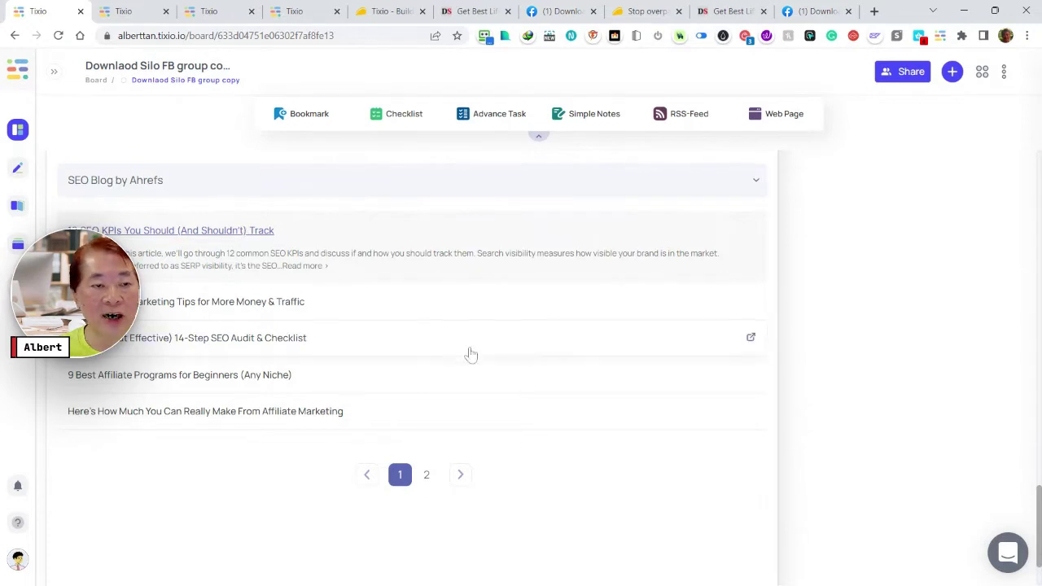
scroll(506, 401, up, 1)
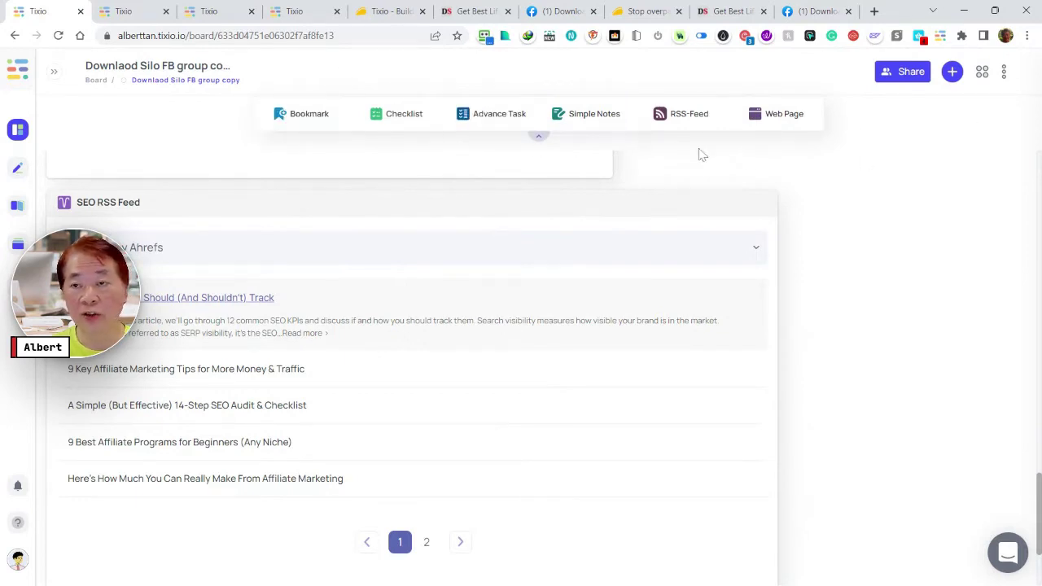
click(539, 142)
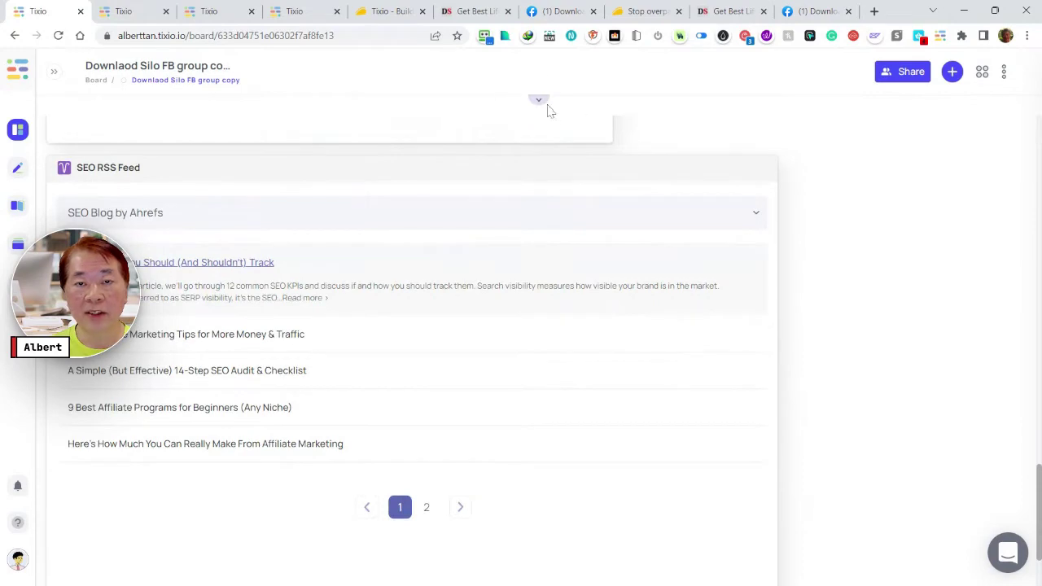
Look through the available widget types in the board's widget bar and in the Add Widget list
click(539, 99)
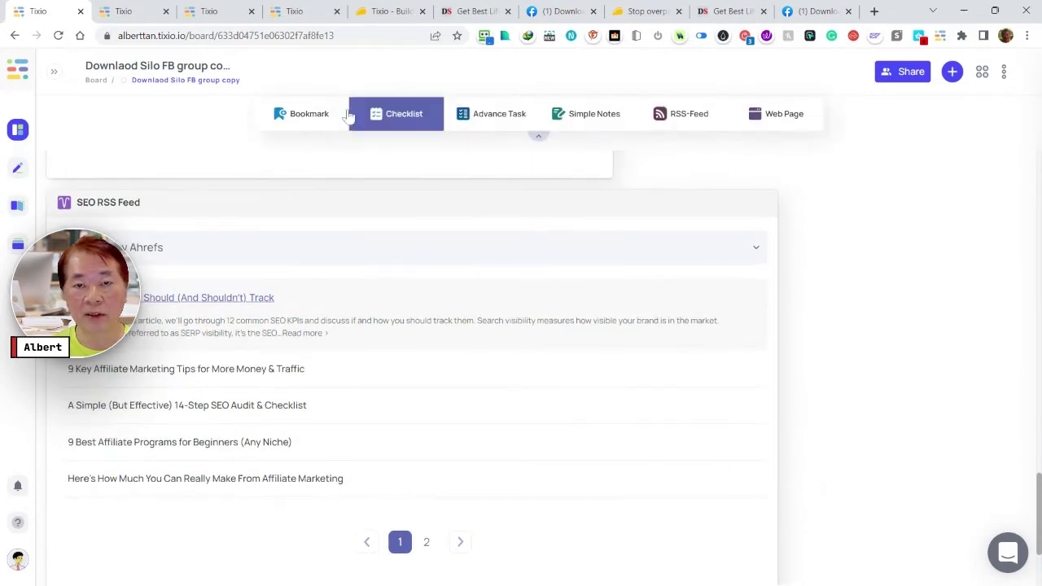
click(540, 142)
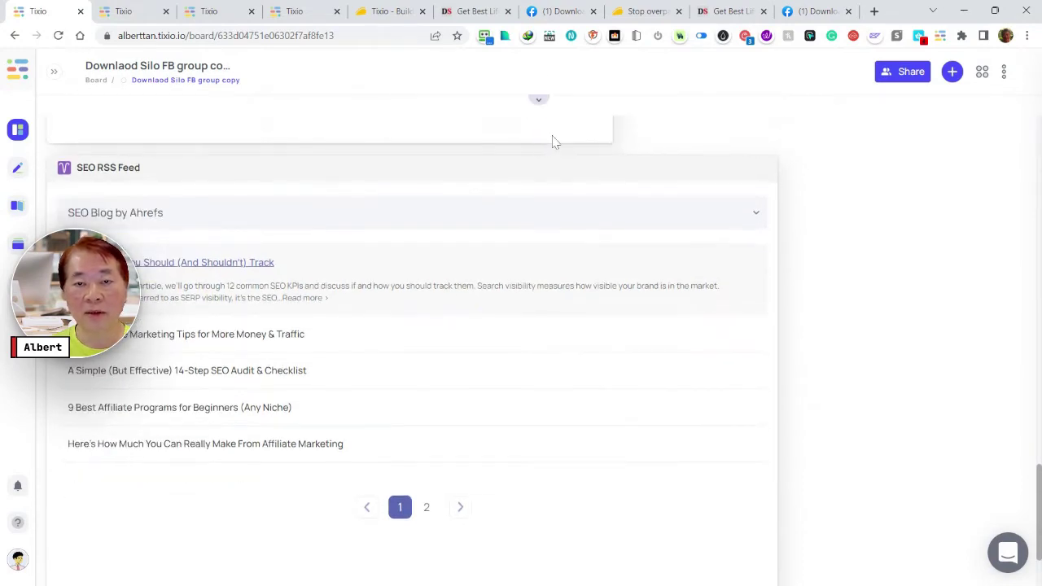
click(948, 72)
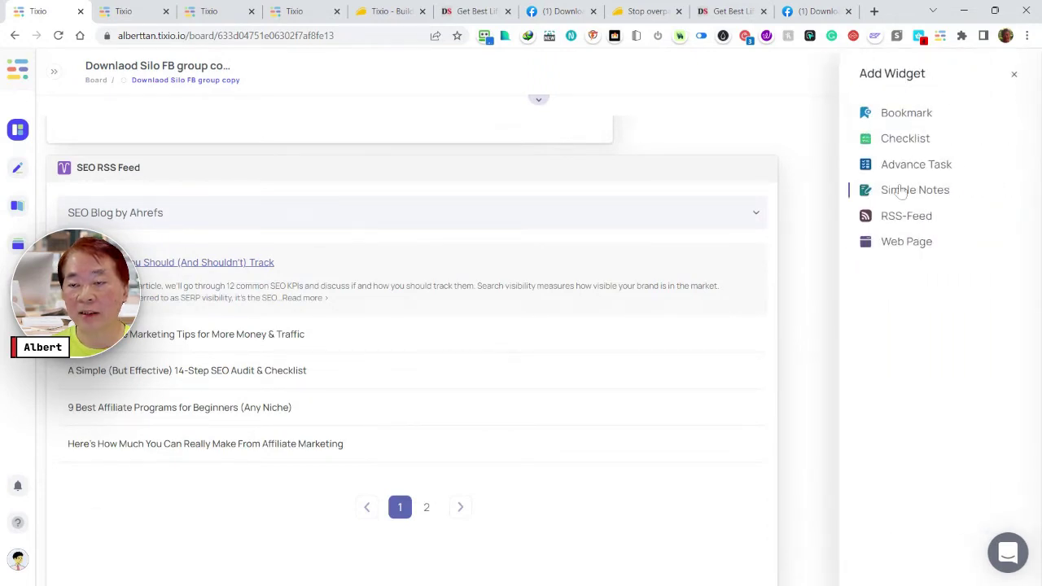
click(1014, 74)
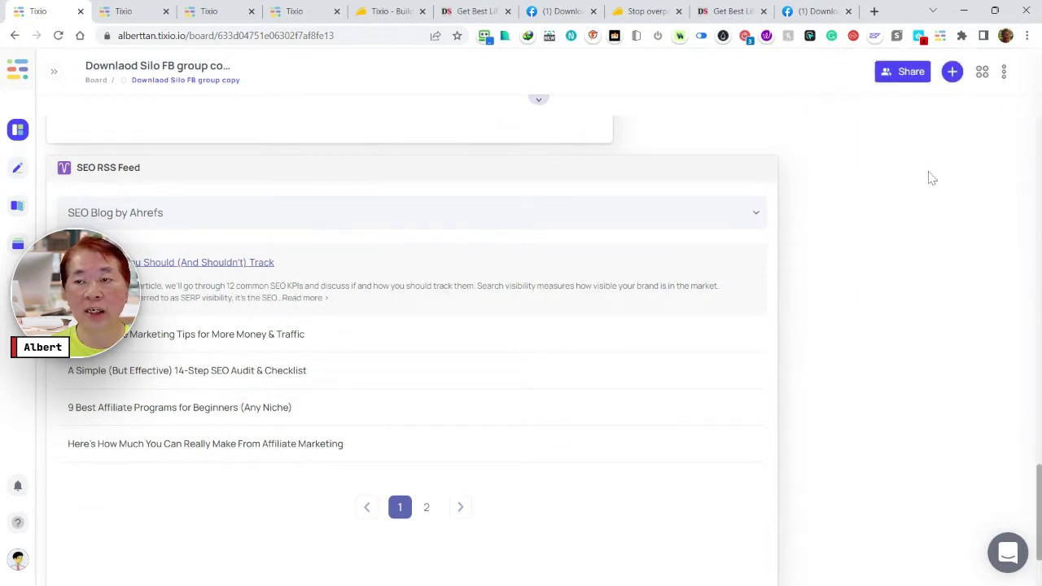
click(952, 73)
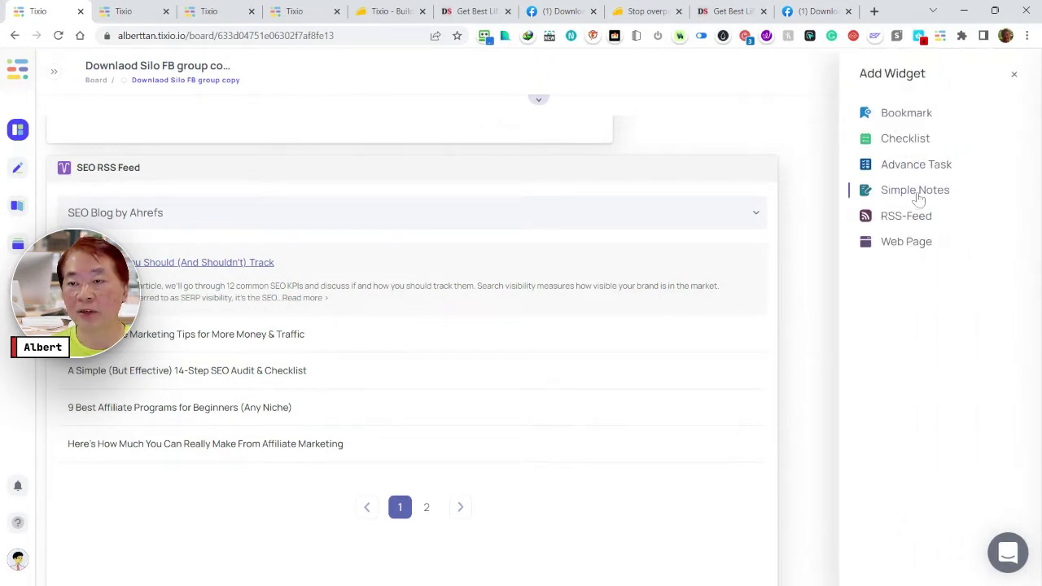
click(815, 233)
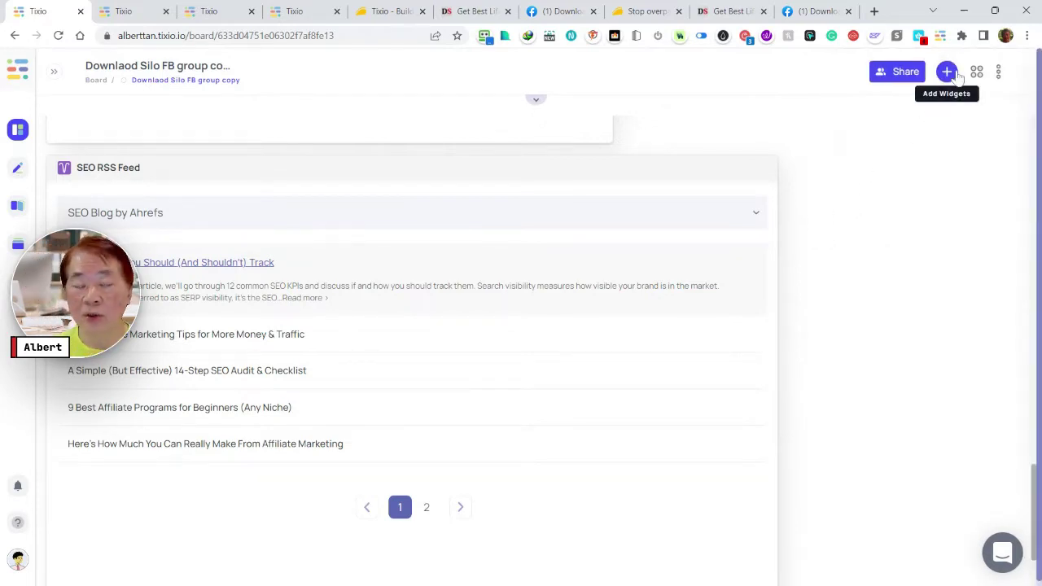
Expand the board list, switch to the LTD Platform Bookmarks copy board, and show its LTD Platforms widget in Details view
click(54, 72)
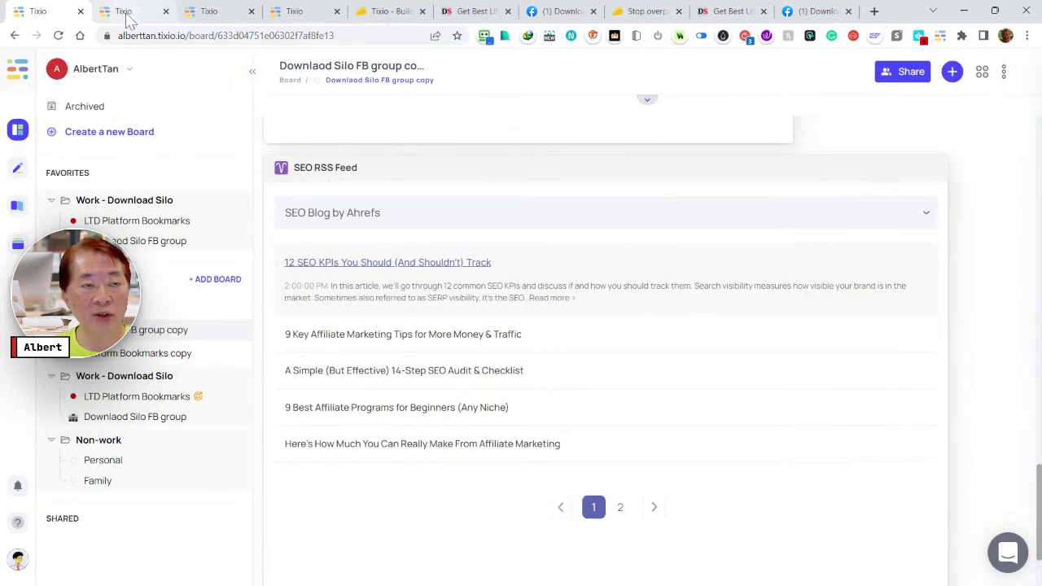
click(123, 12)
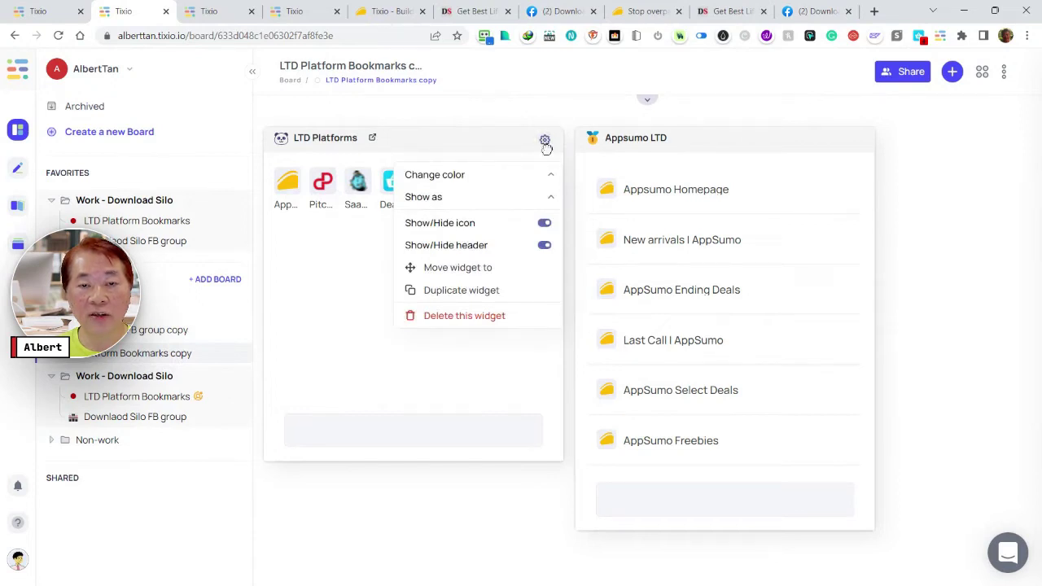
click(553, 200)
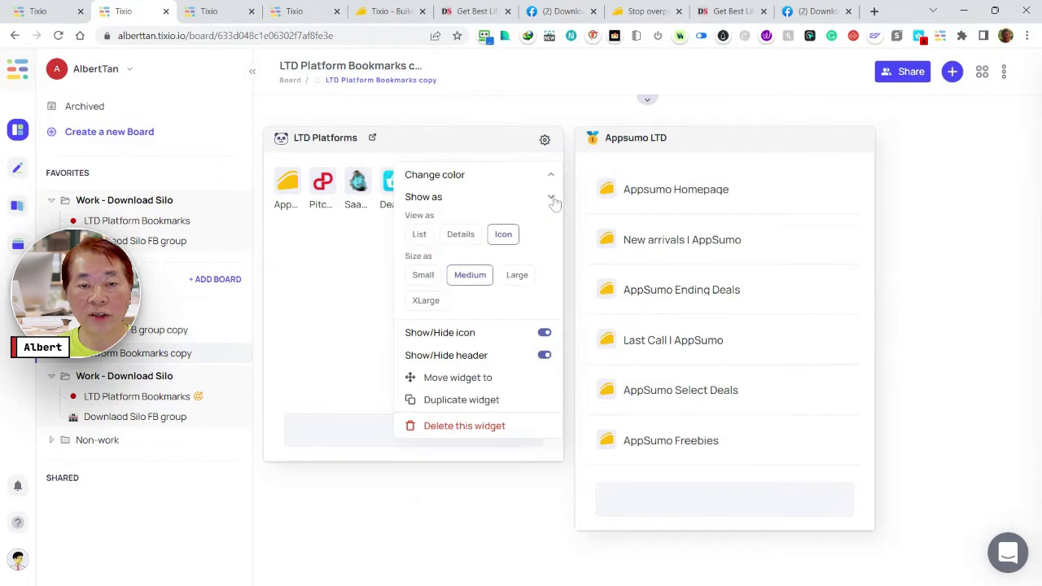
click(461, 236)
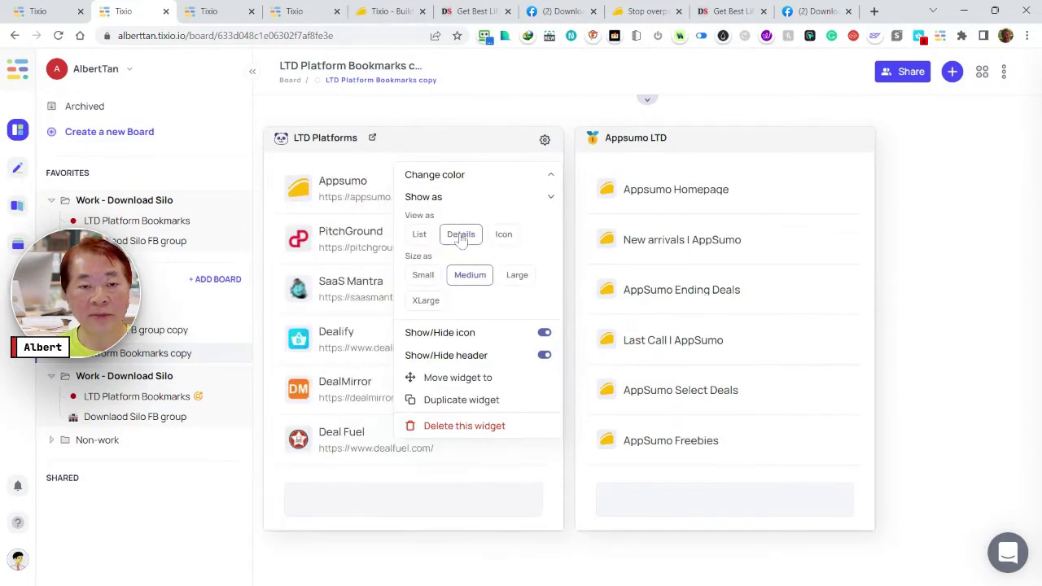
click(553, 199)
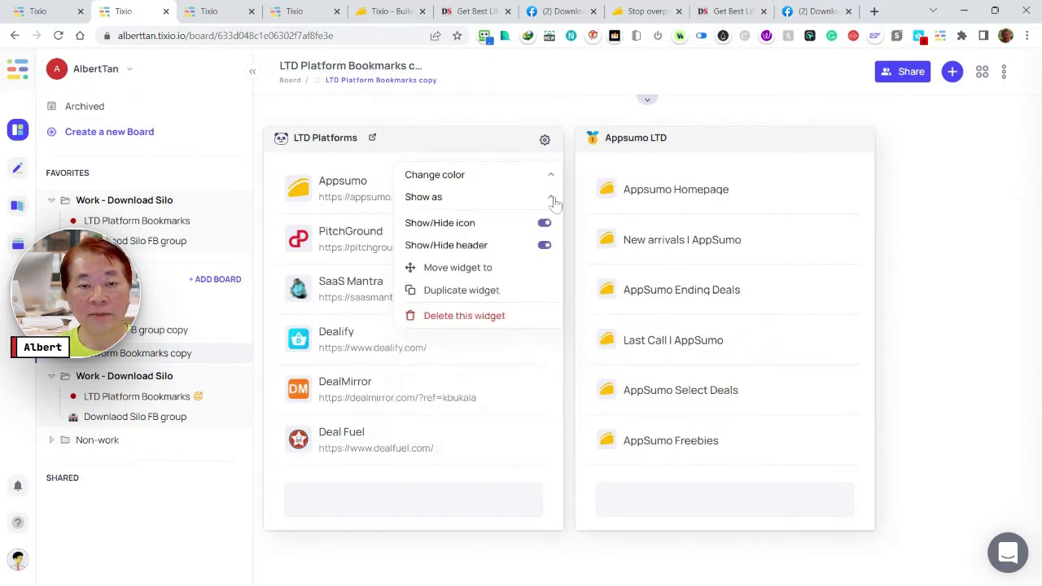
click(553, 200)
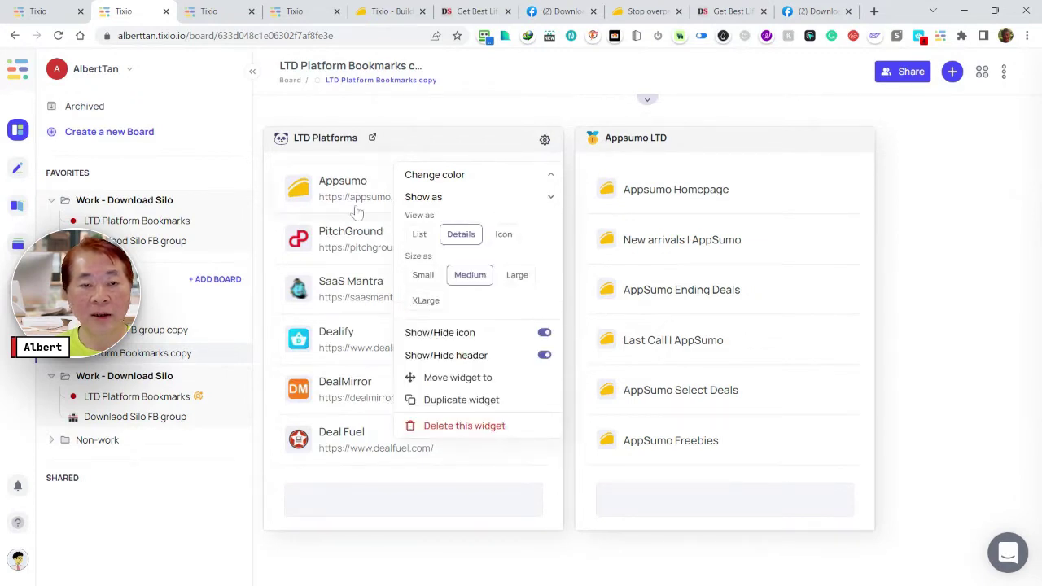
click(412, 140)
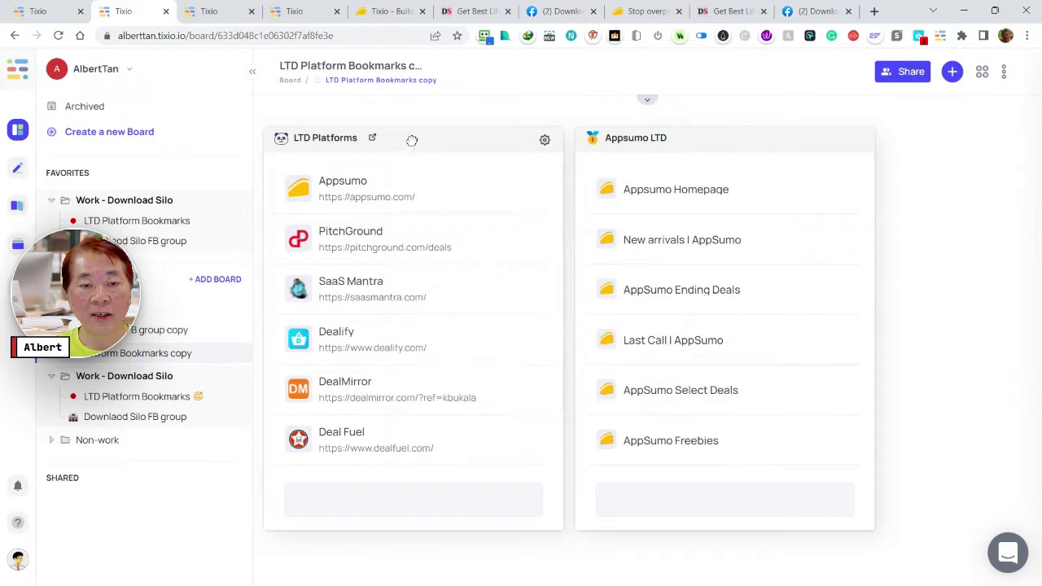
View the PitchGround and SaaS Mantra sites from their bookmarks in the LTD Platforms widget, and close both pages
click(359, 234)
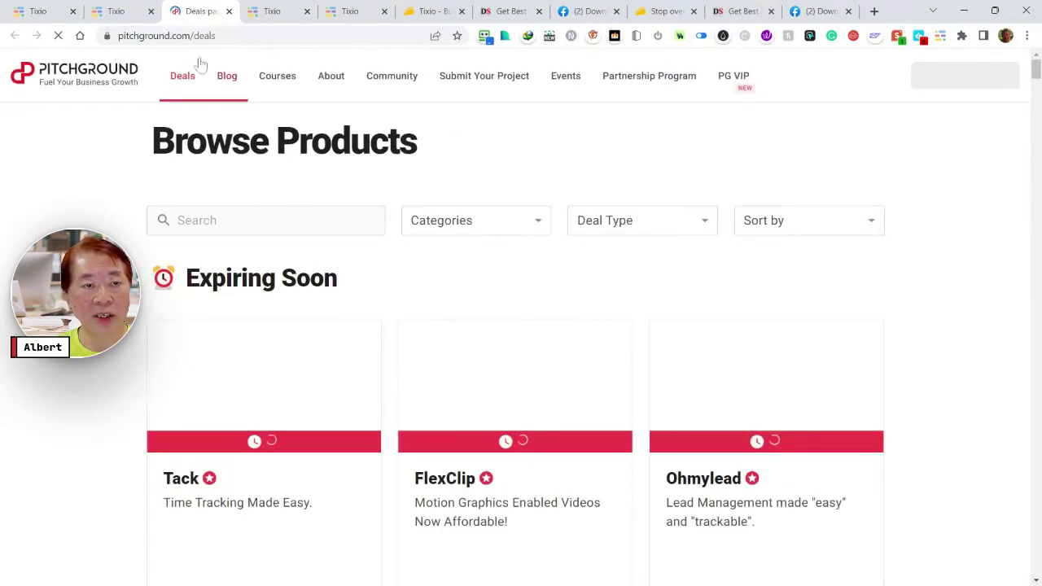
click(135, 15)
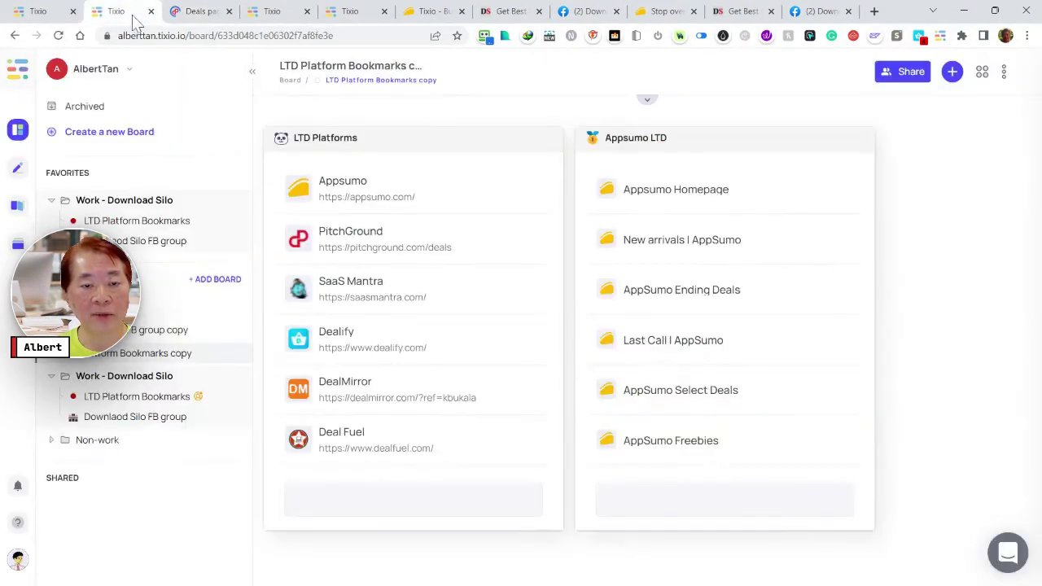
click(365, 290)
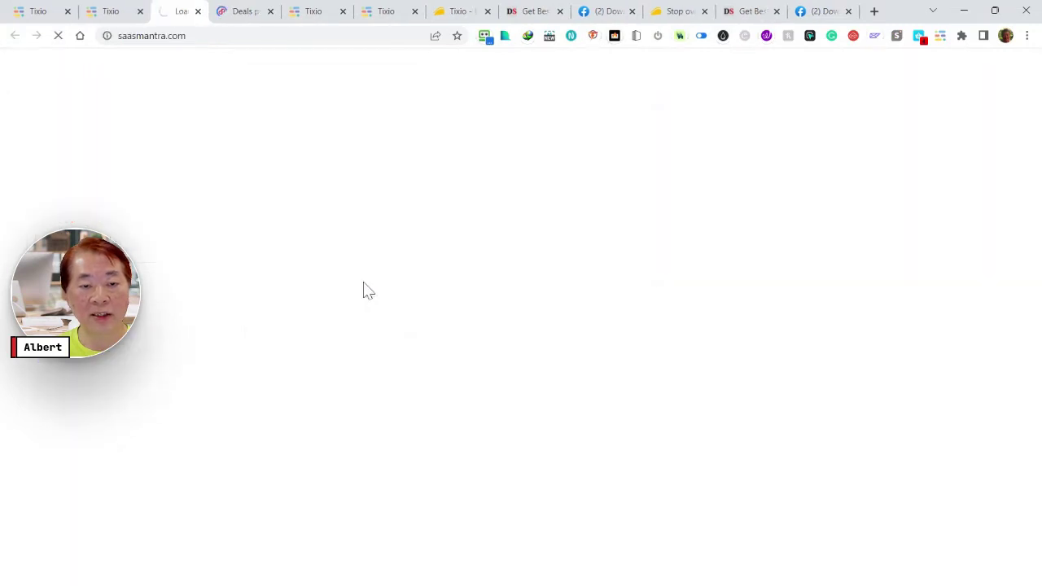
click(107, 15)
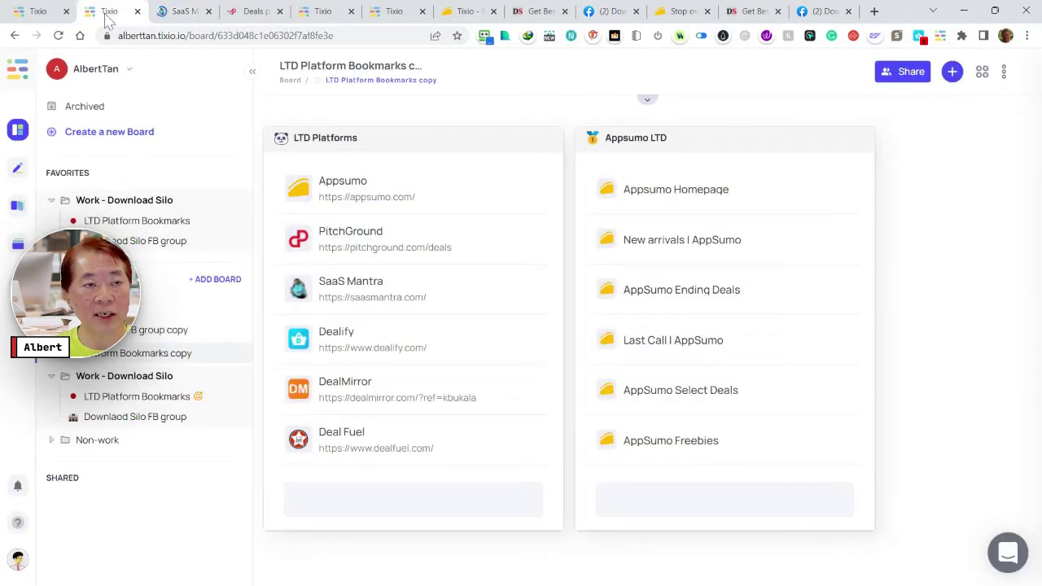
click(209, 11)
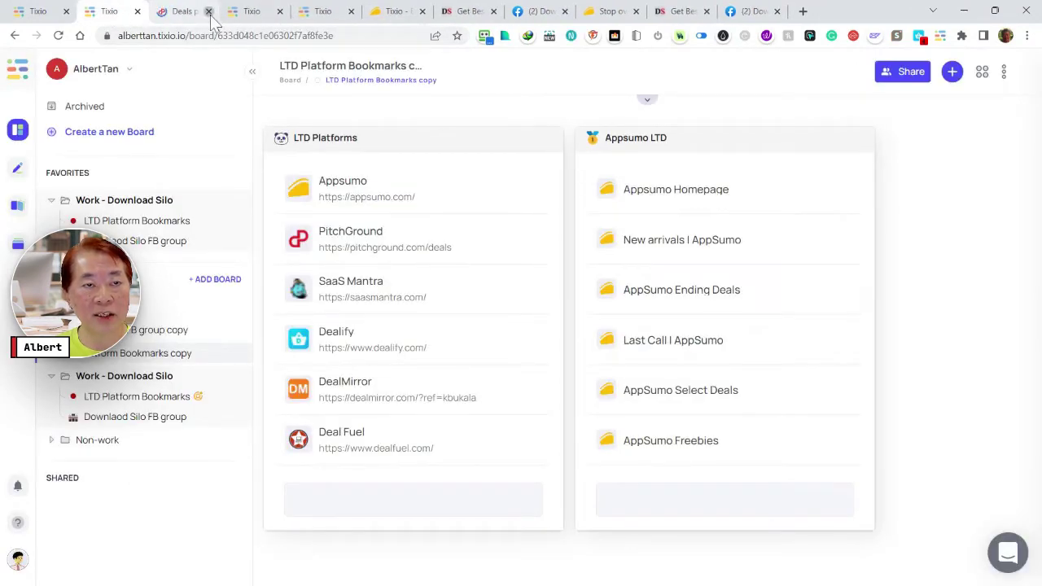
click(208, 12)
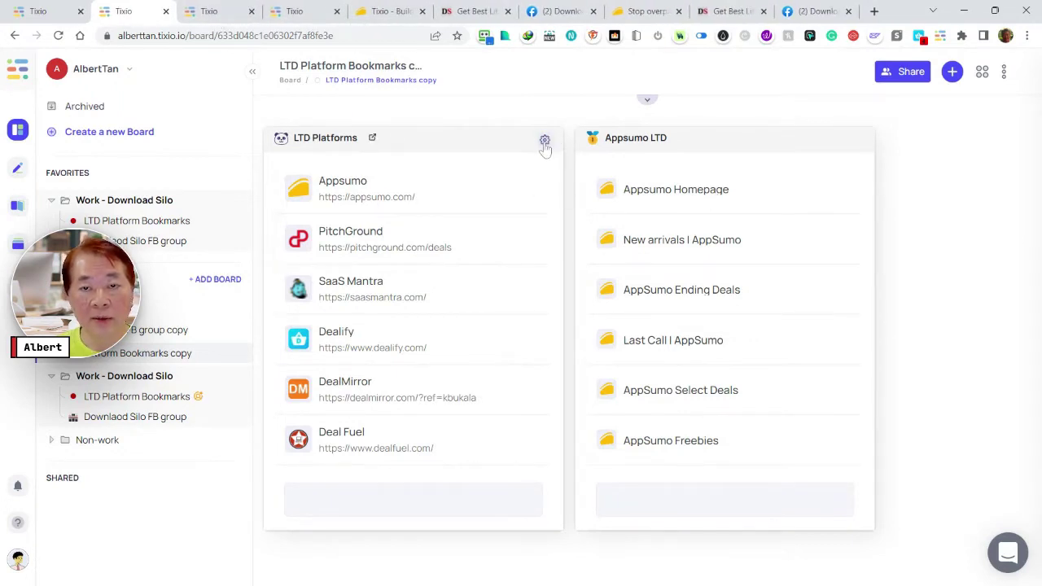
Show the LTD Platforms widget in List view and look at its theme color choices
click(545, 141)
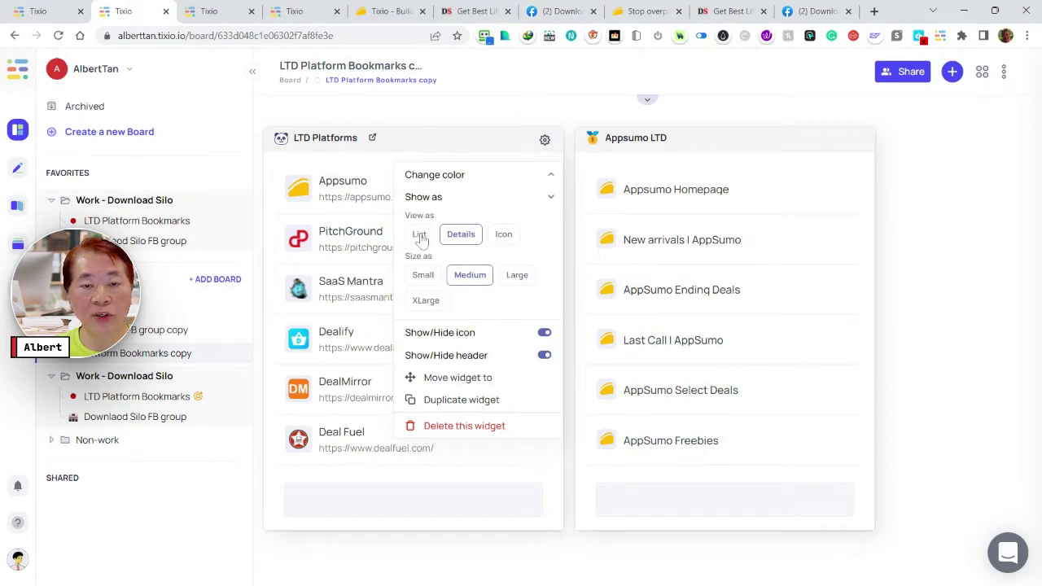
click(420, 235)
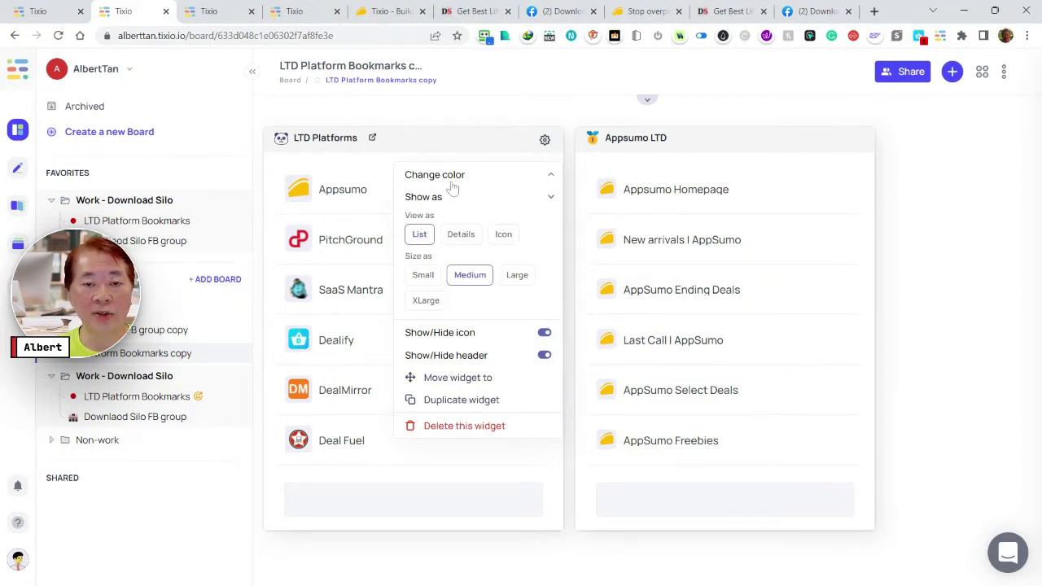
click(552, 176)
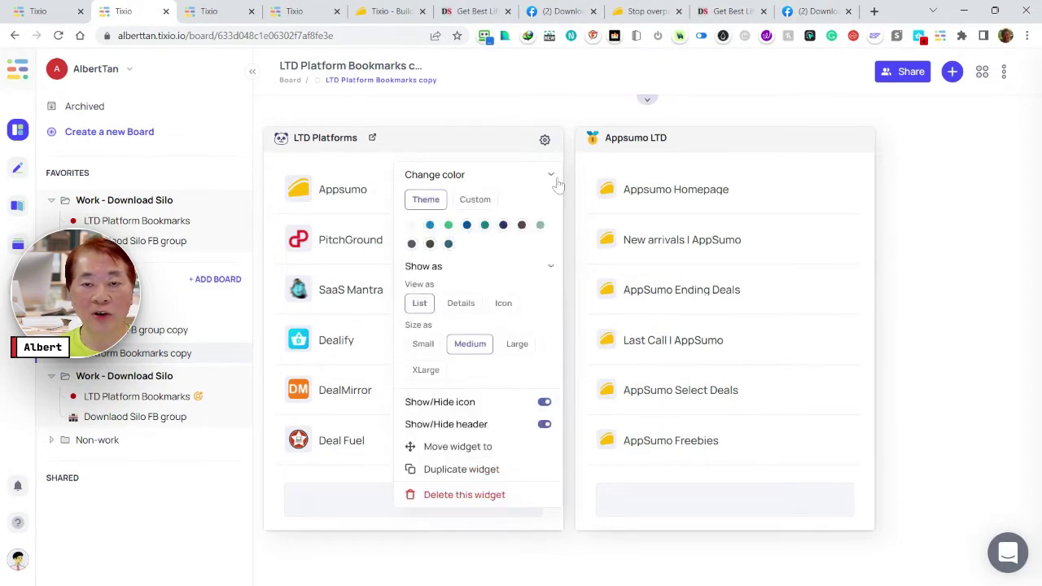
click(552, 177)
click(552, 176)
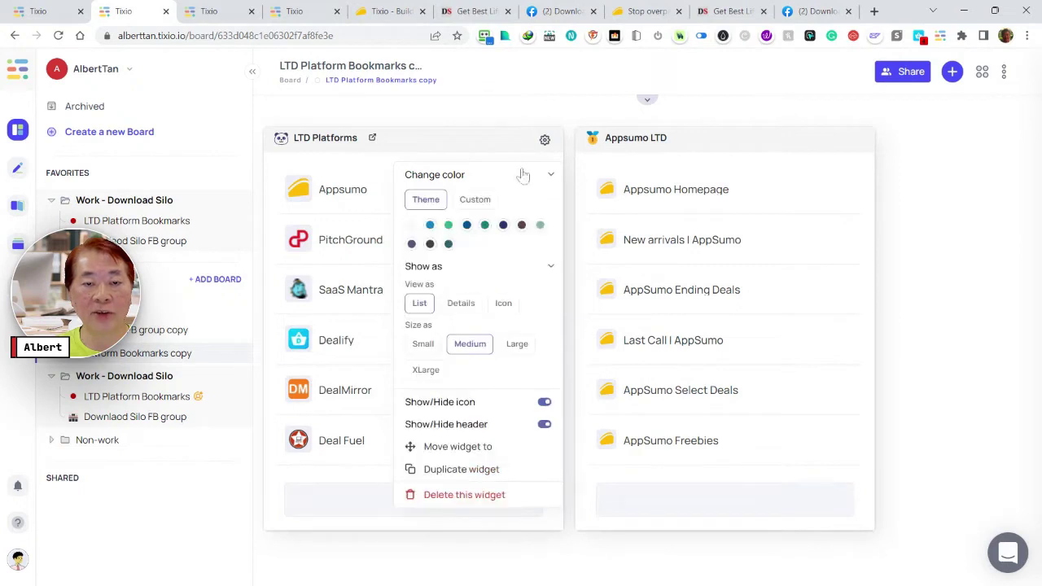
click(417, 166)
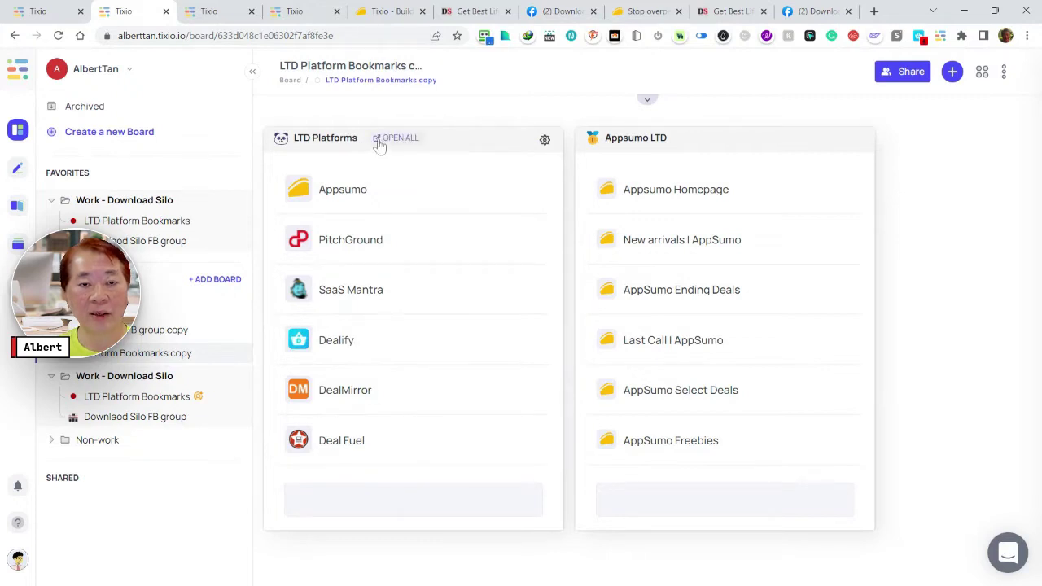
Open all bookmarks of the LTD Platforms widget at once, and close all the deal site pages
click(379, 144)
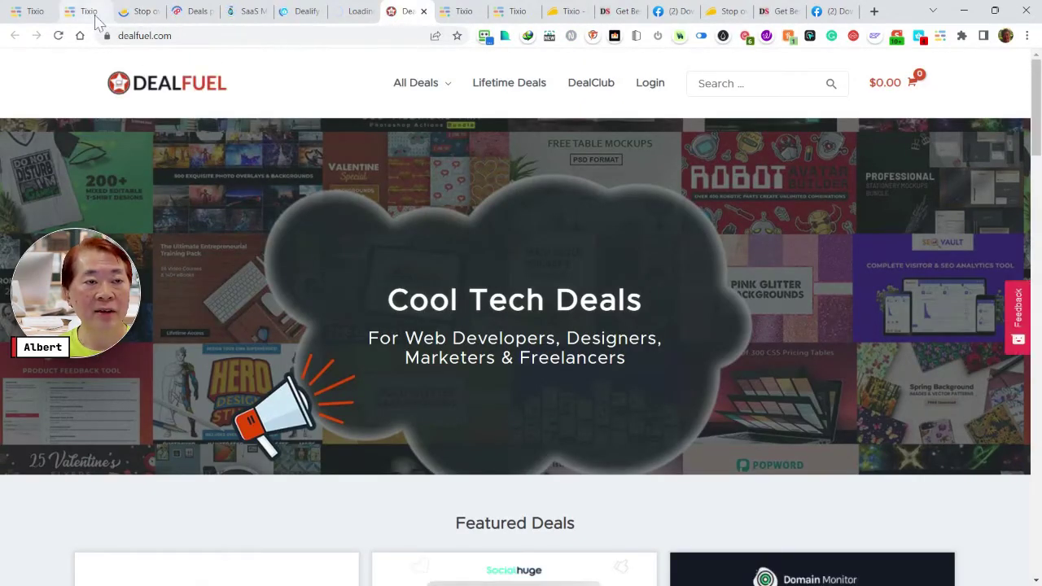
click(95, 21)
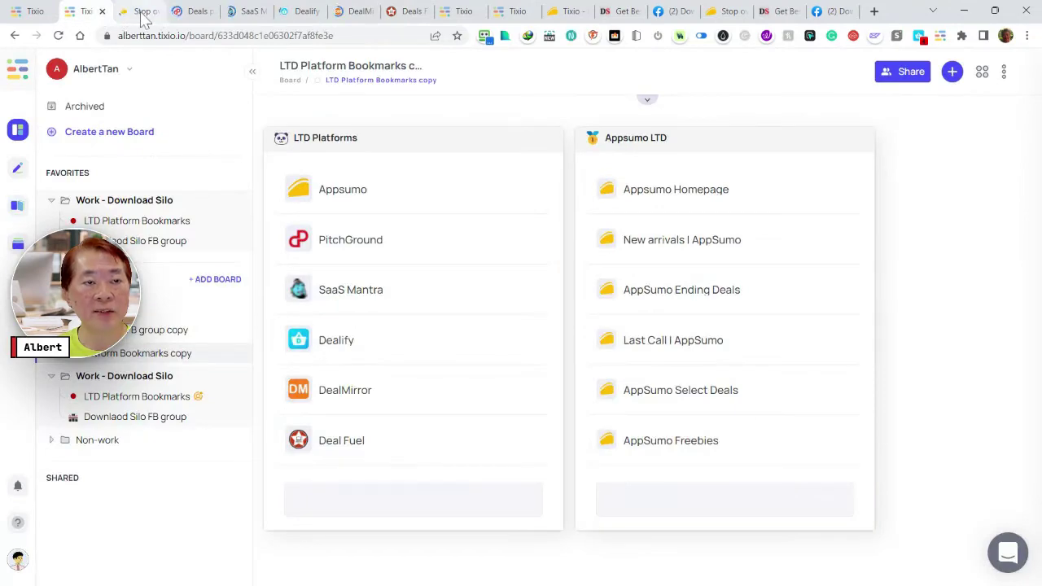
click(151, 16)
click(156, 12)
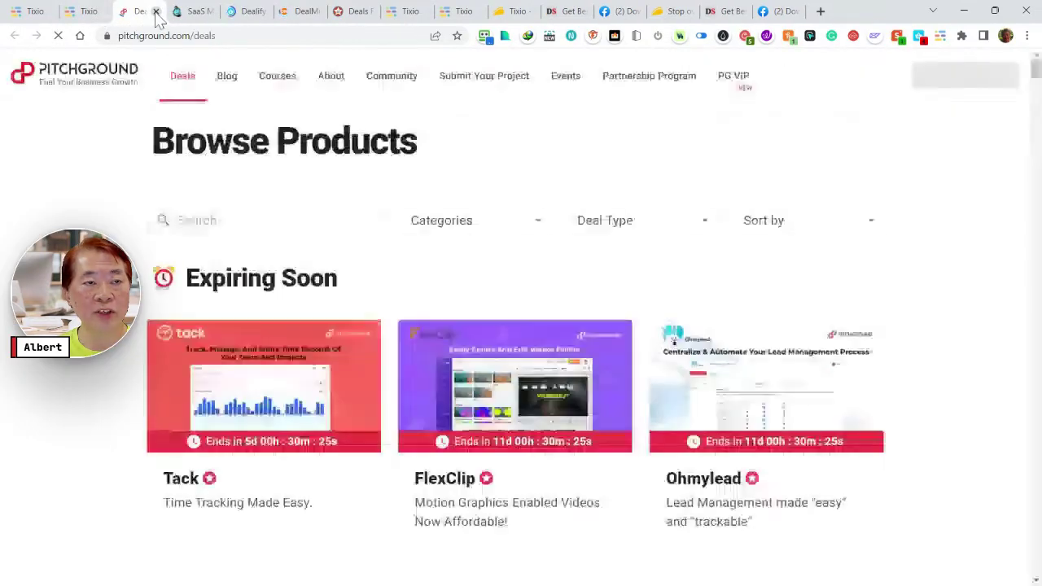
click(156, 11)
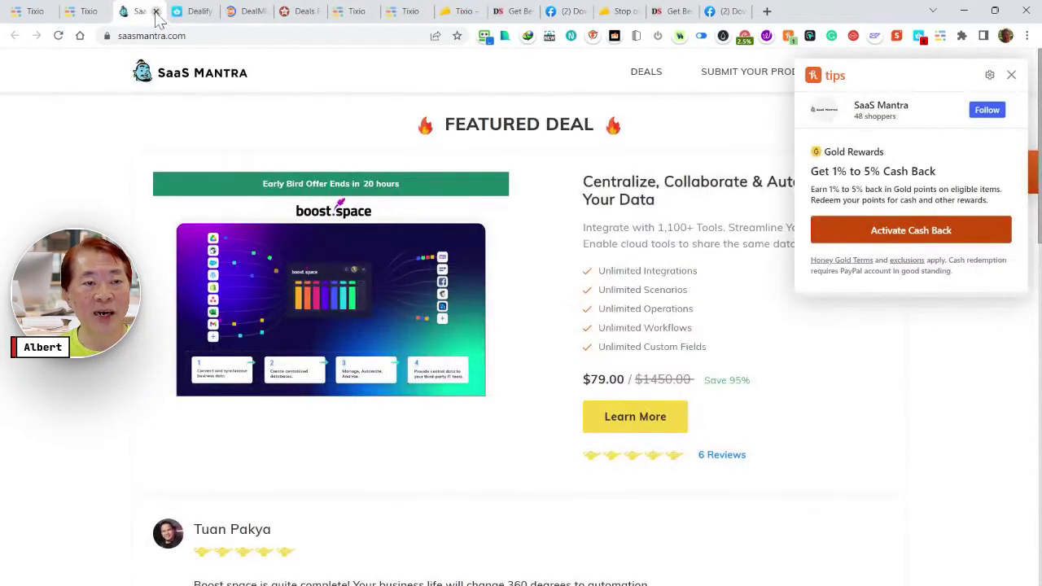
click(156, 11)
click(155, 11)
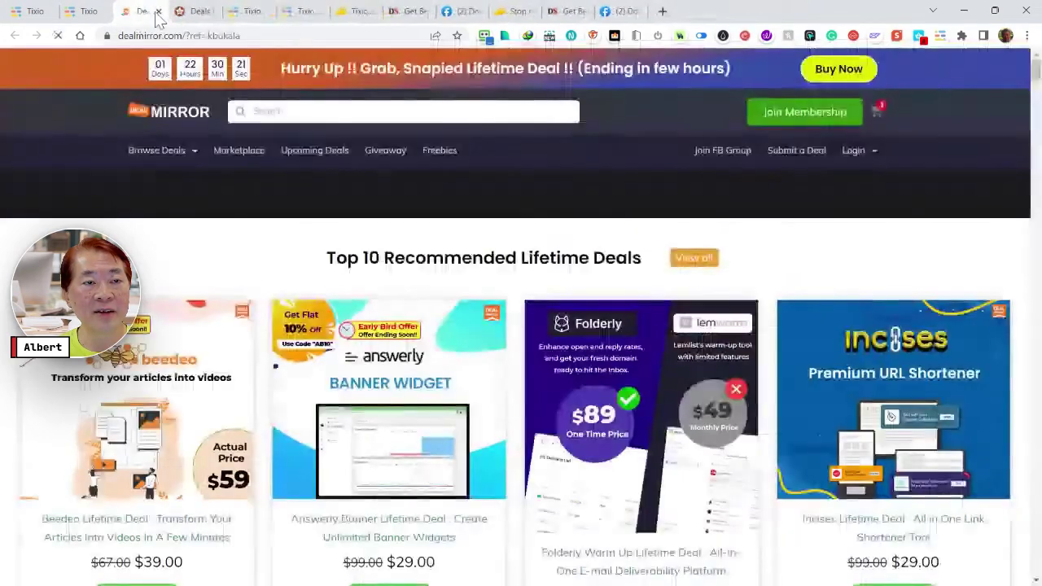
click(156, 11)
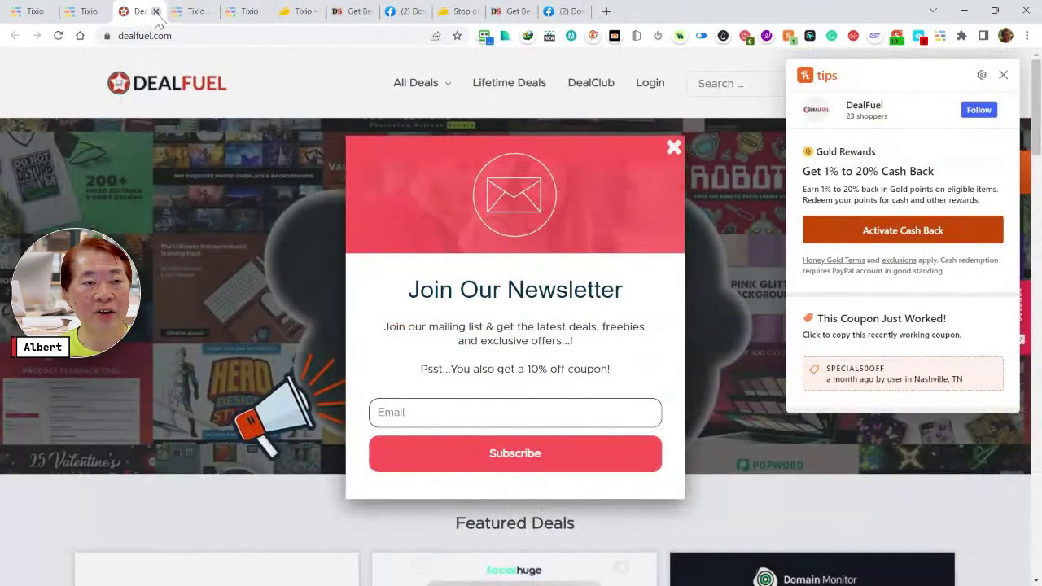
click(155, 11)
click(80, 12)
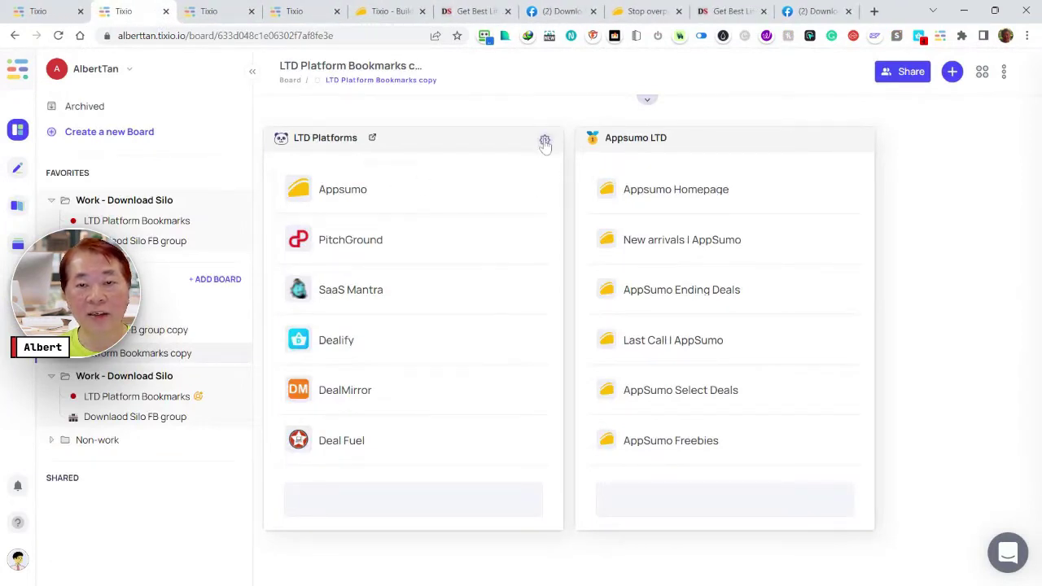
Show the LTD Platforms widget in Icon view and collapse the color choices in its settings
click(545, 142)
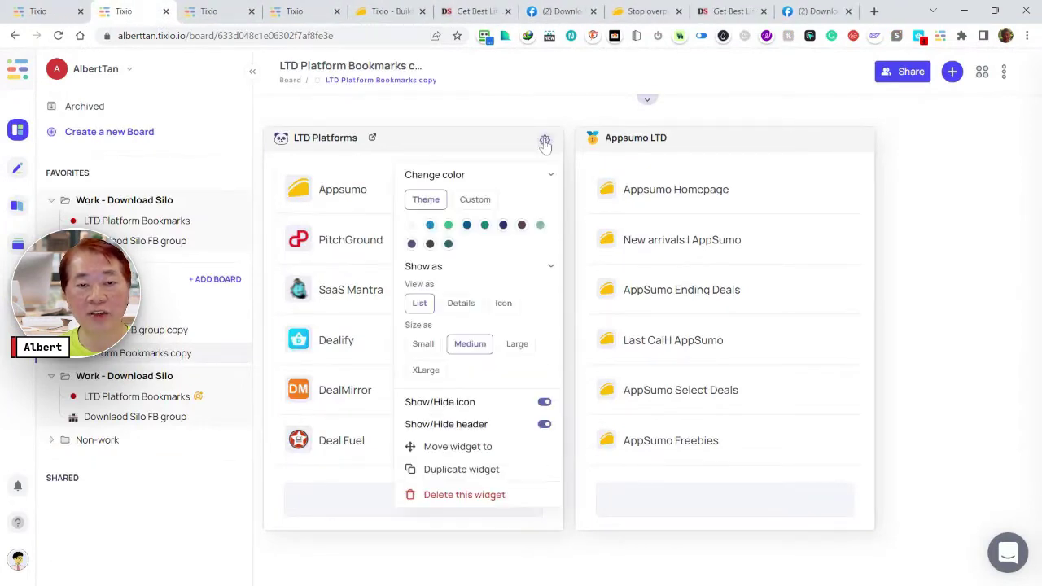
click(504, 304)
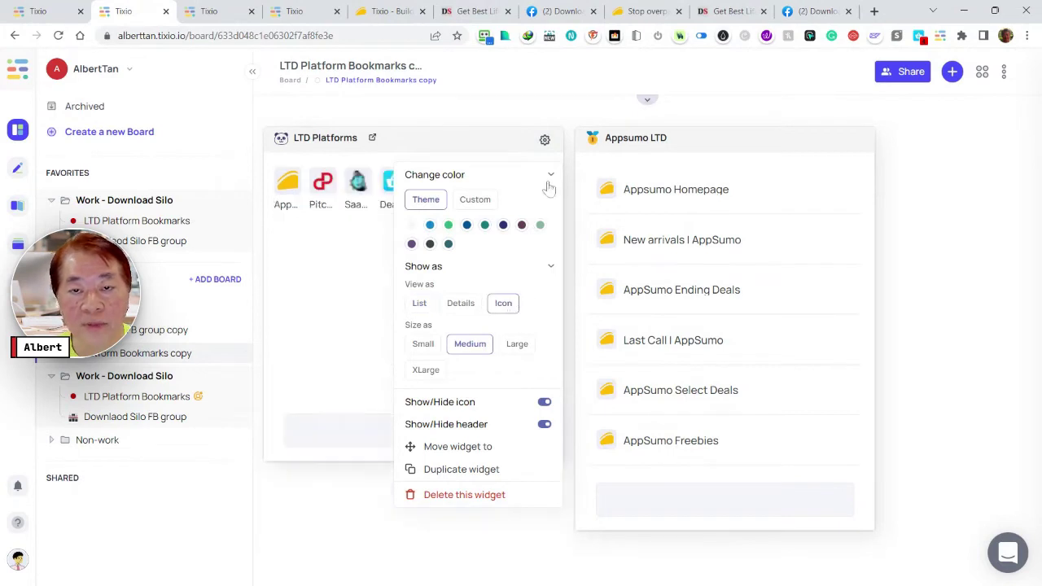
click(551, 176)
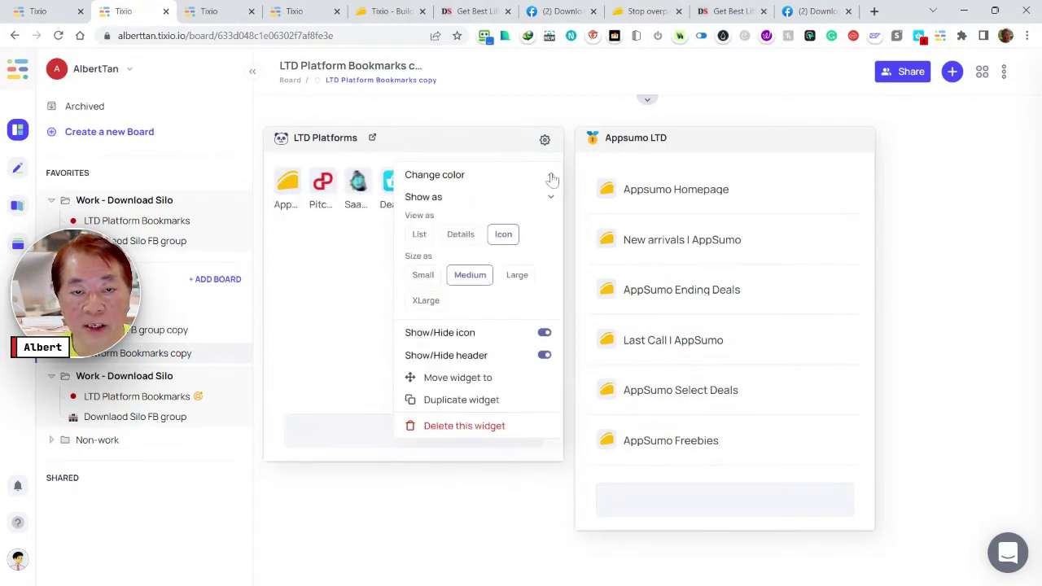
click(497, 142)
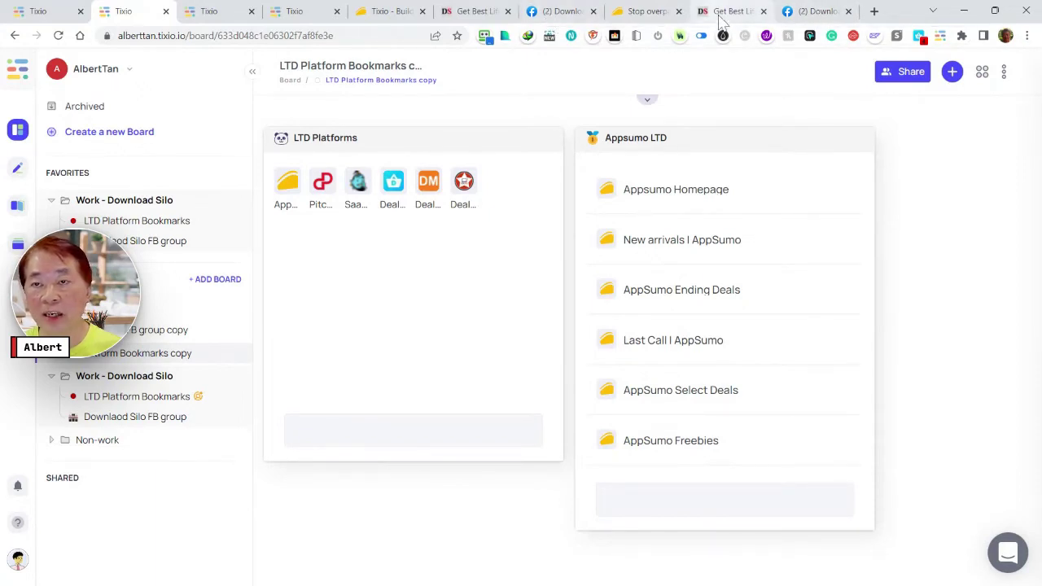
Close the duplicate Facebook group page and open Quick Save on the LTD Platform Bookmarks copy board
click(817, 13)
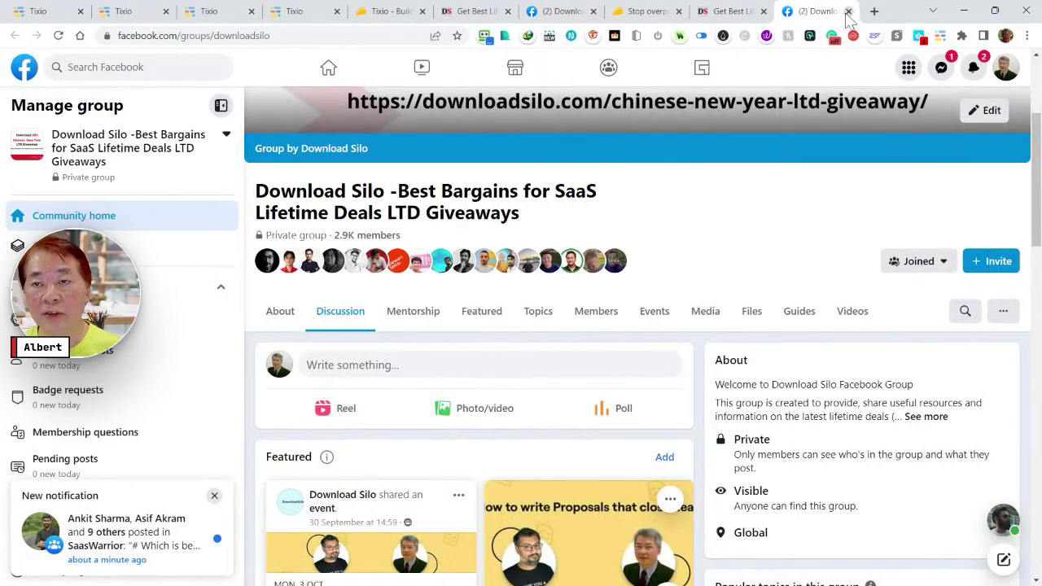
click(848, 12)
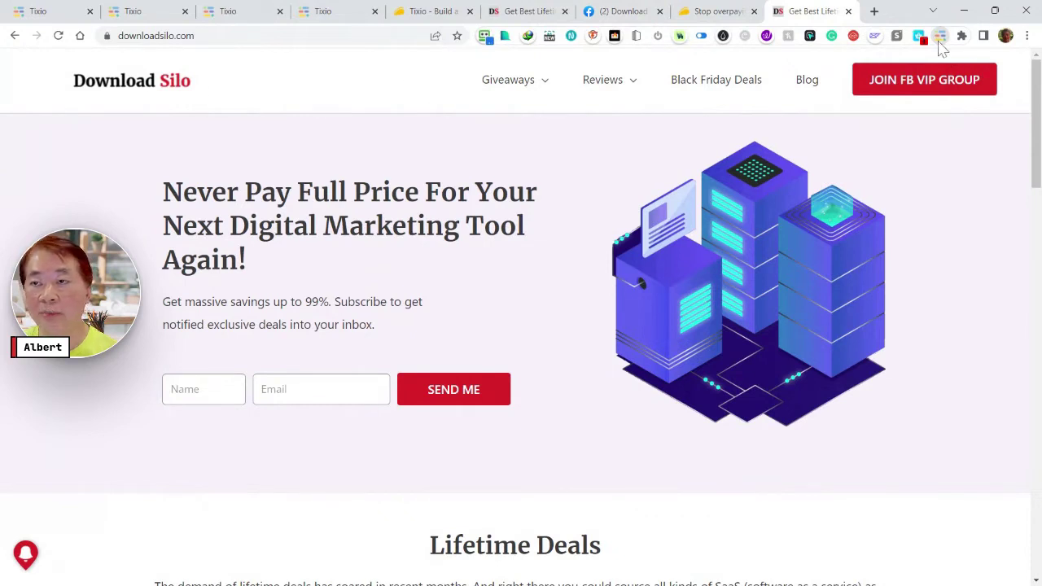
click(244, 15)
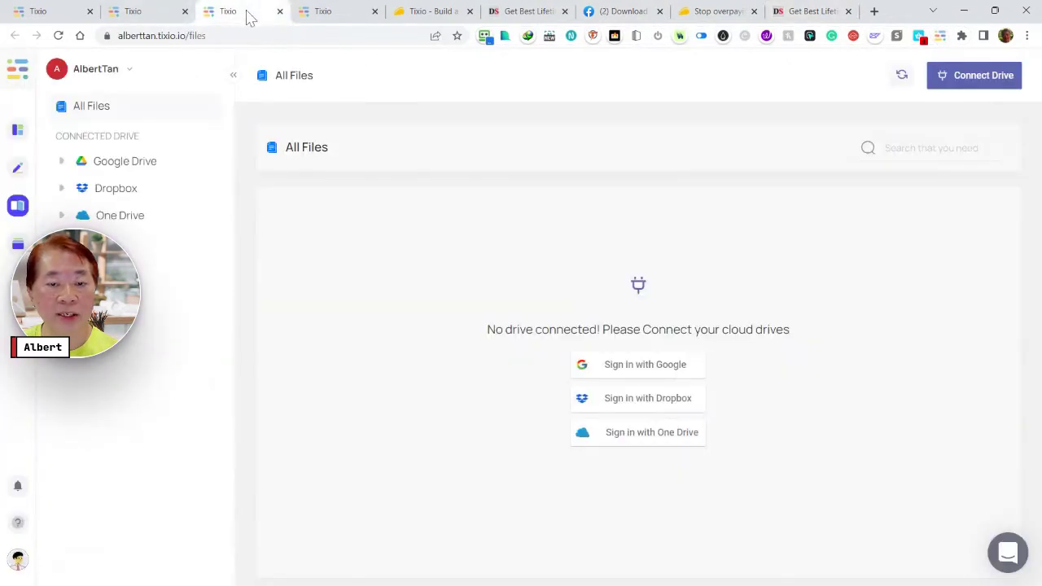
click(133, 14)
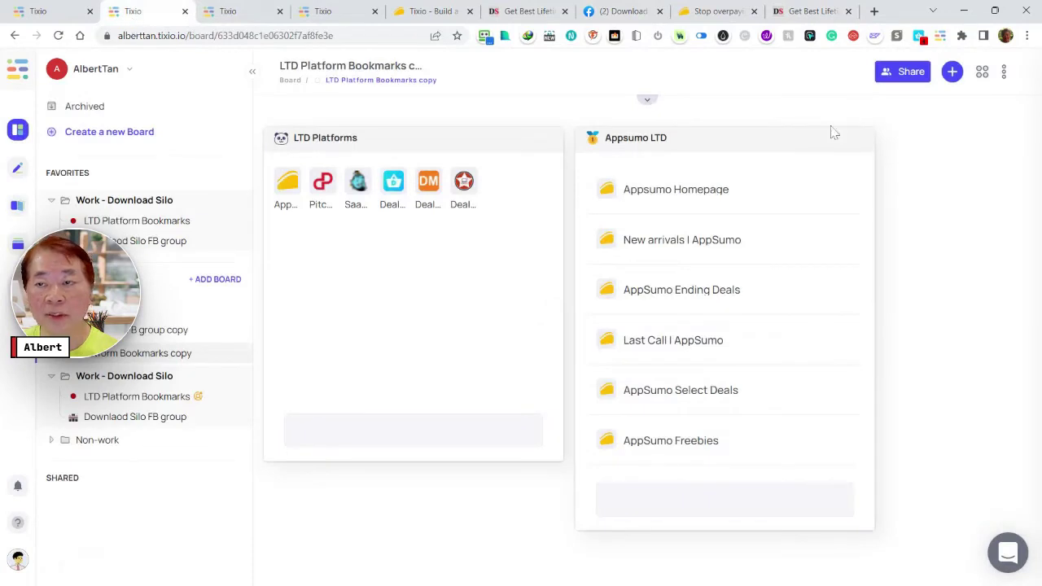
click(977, 73)
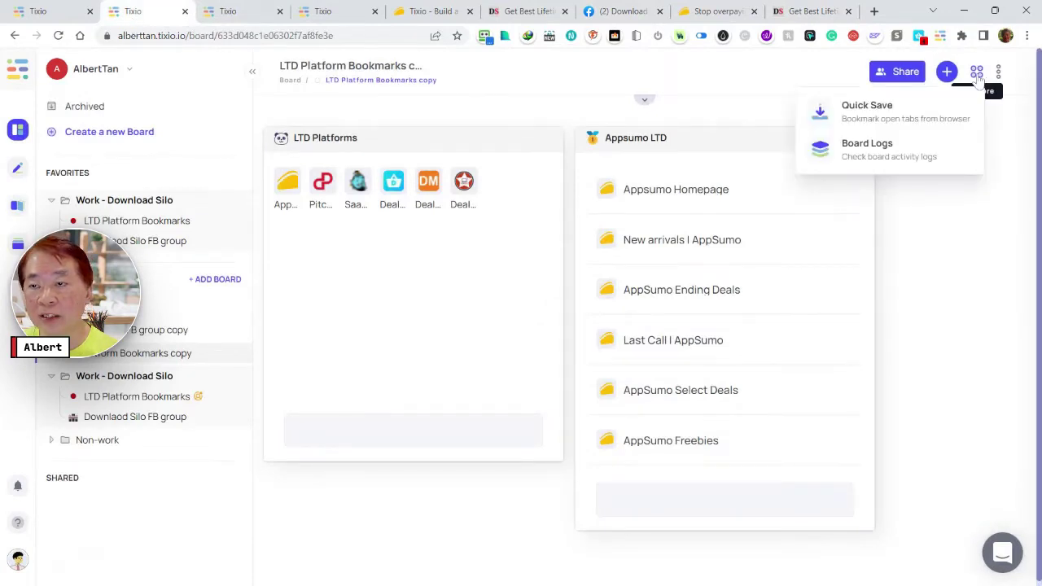
click(875, 110)
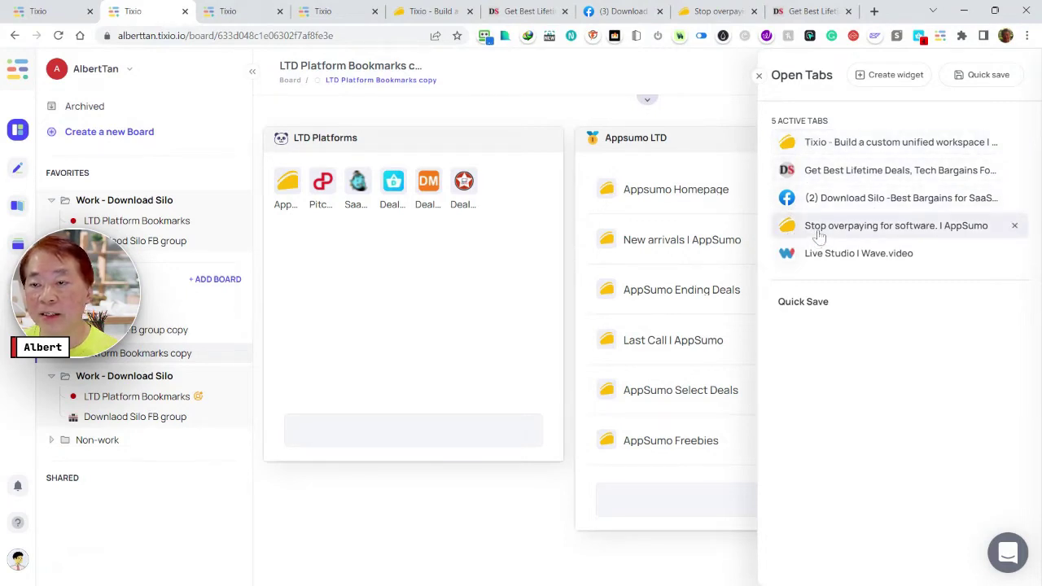
Look through the open AppSumo, Tixio deal, Download Silo and Facebook group pages that Quick Save can bookmark
click(720, 17)
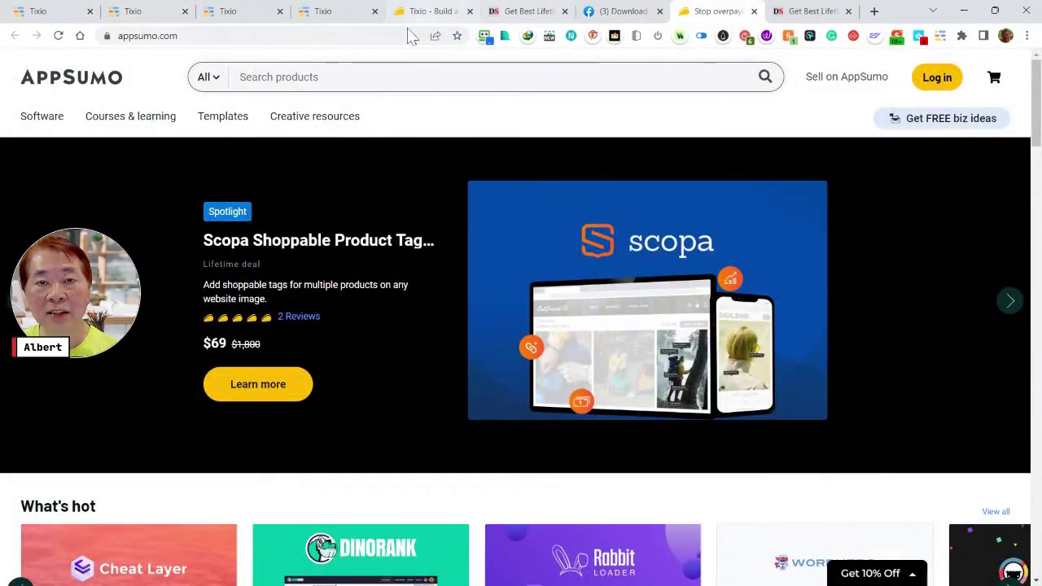
click(430, 18)
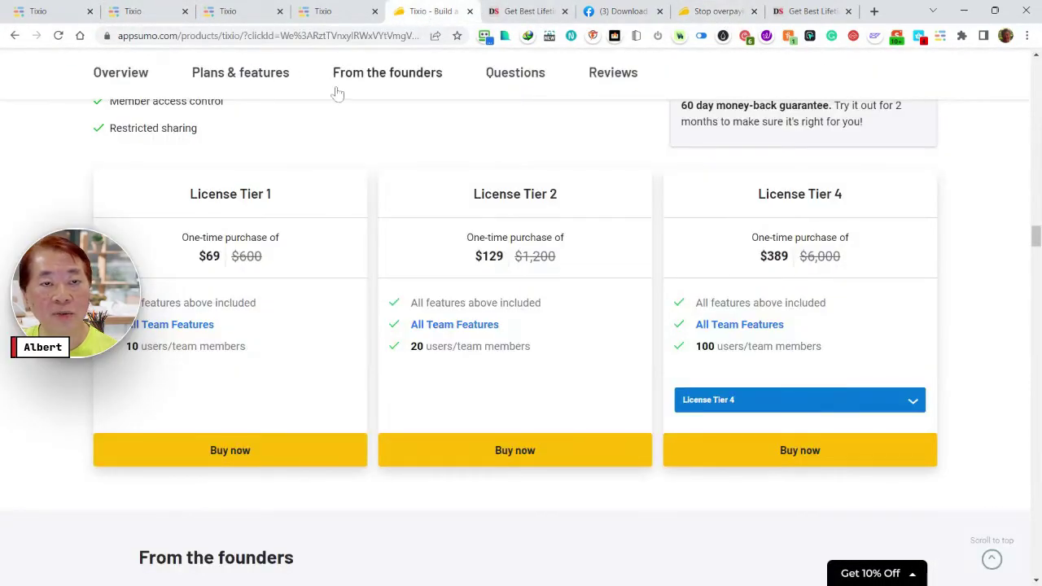
click(715, 14)
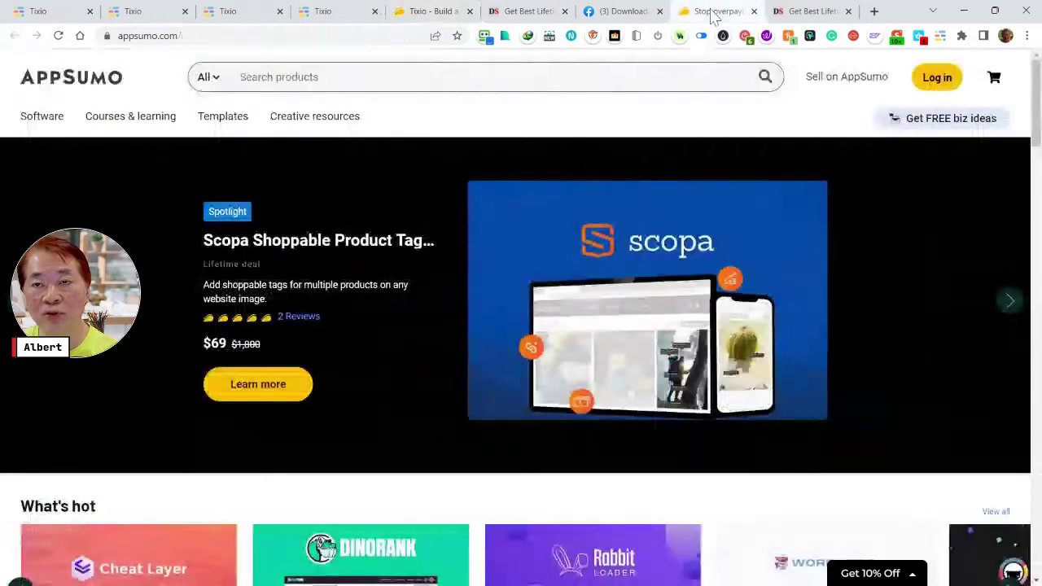
click(812, 16)
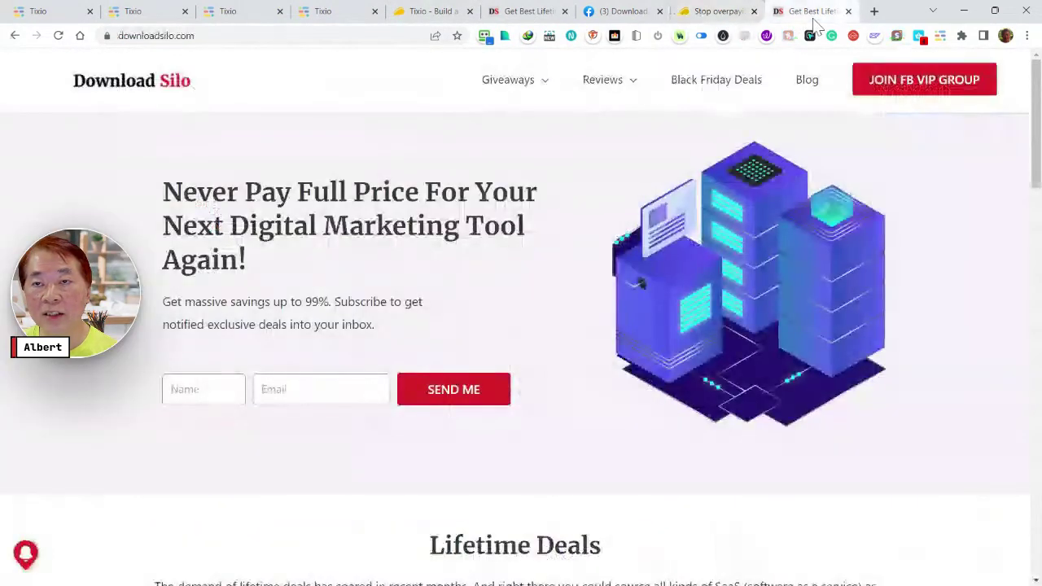
click(627, 15)
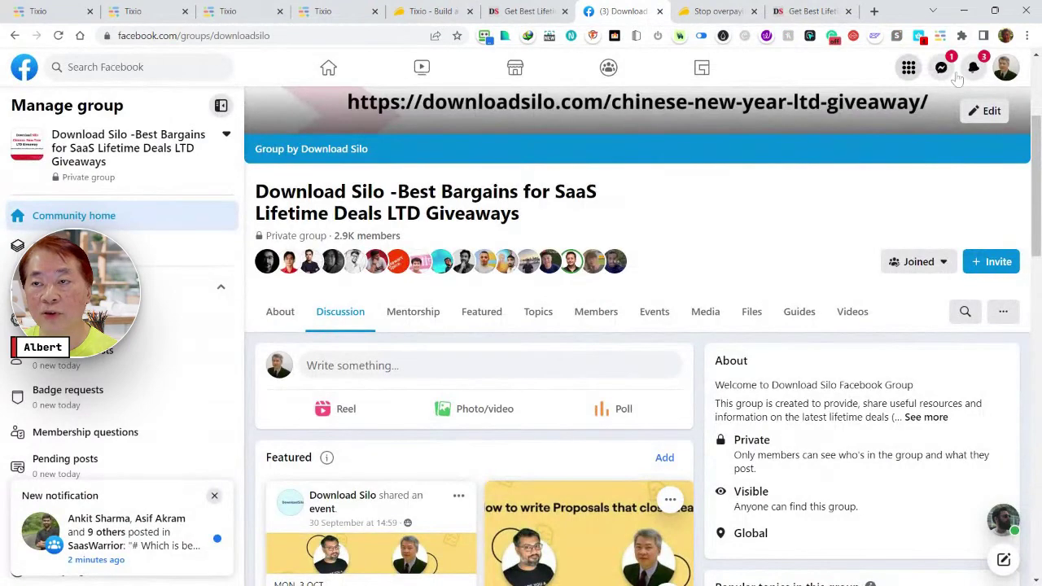
Quick-save the open browser tabs on the LTD Platform Bookmarks copy board, and look through the latest saved set
click(158, 13)
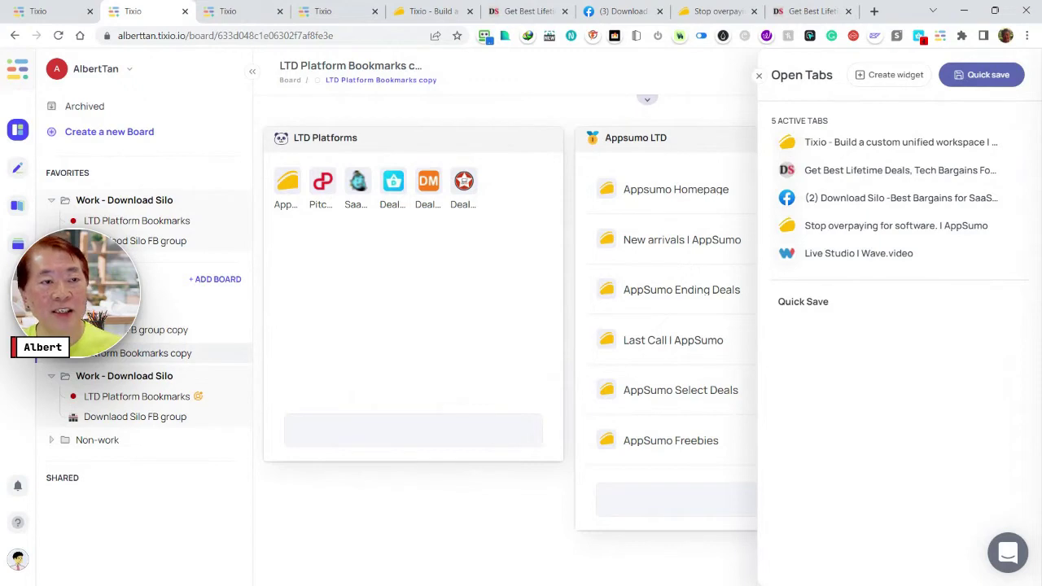
click(983, 85)
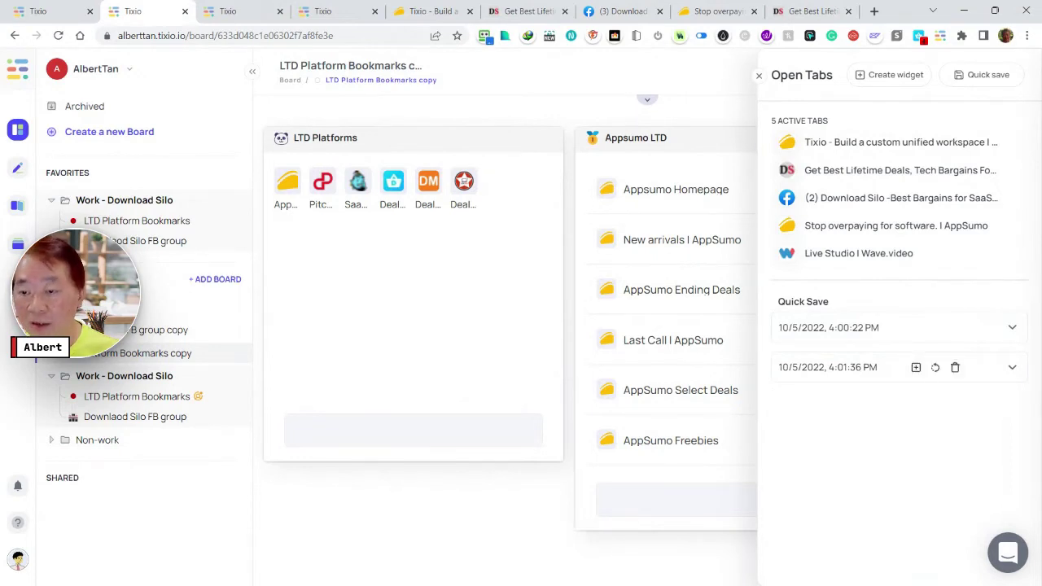
click(1012, 372)
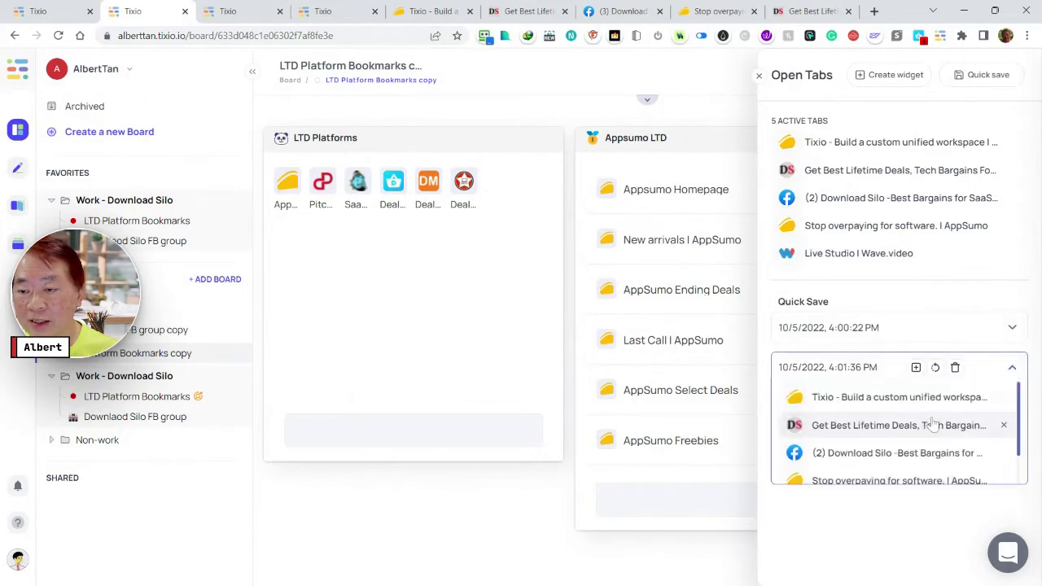
scroll(937, 420, down, 2)
scroll(936, 419, up, 2)
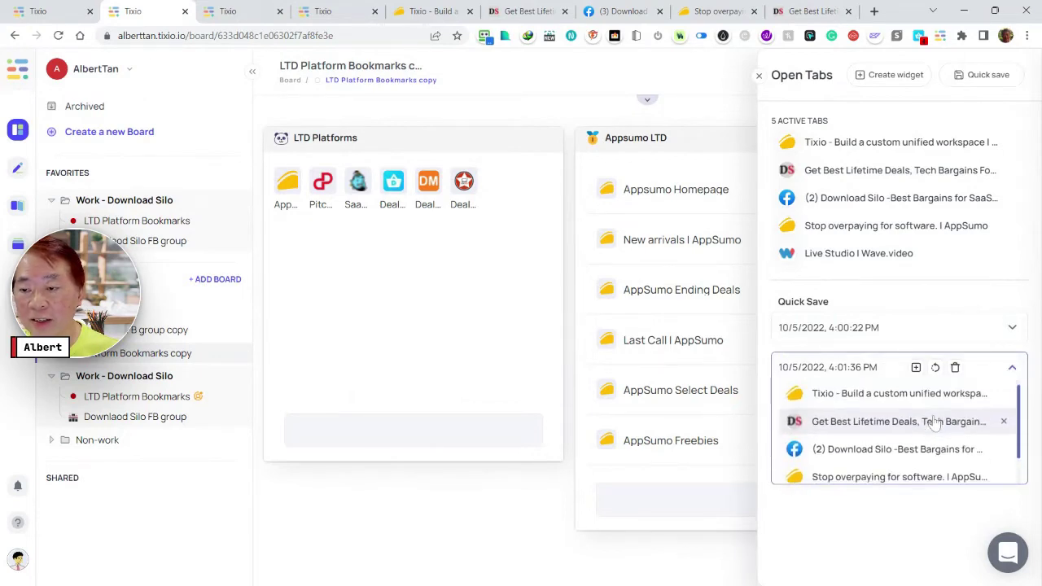
scroll(936, 420, down, 3)
click(530, 495)
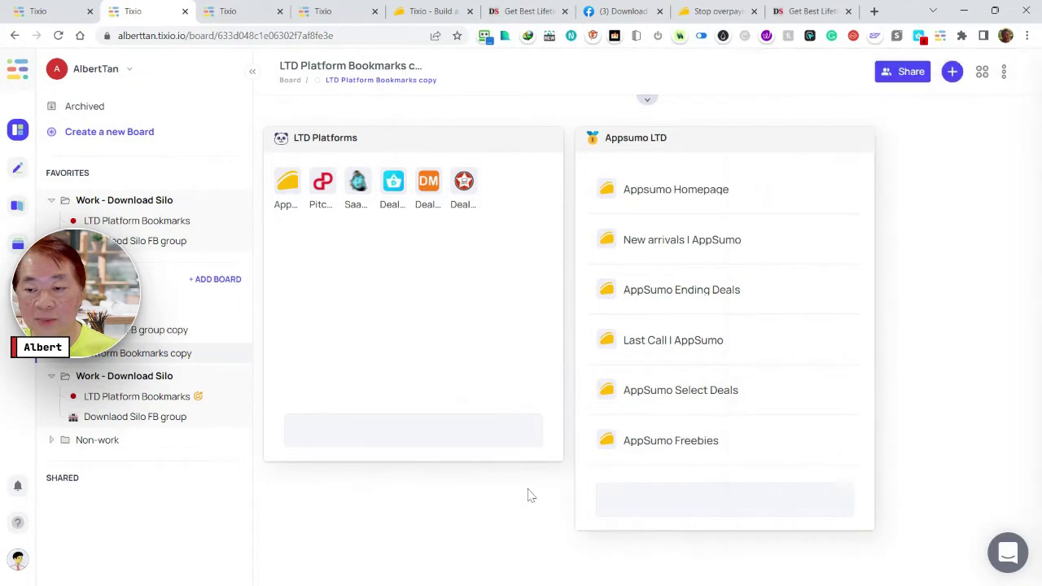
Create a bookmark widget on the board from the latest Quick Save set
click(983, 75)
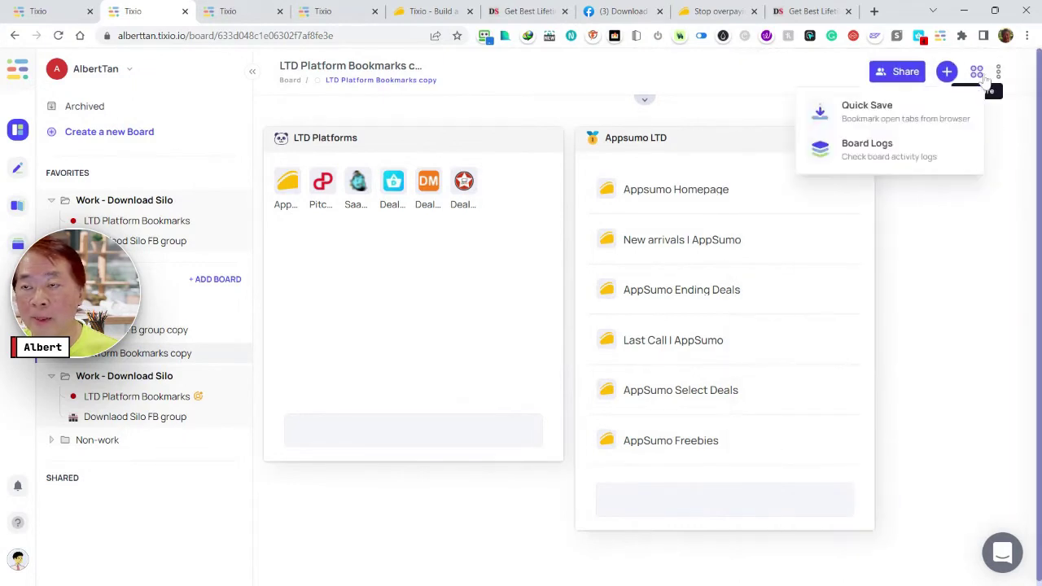
click(873, 109)
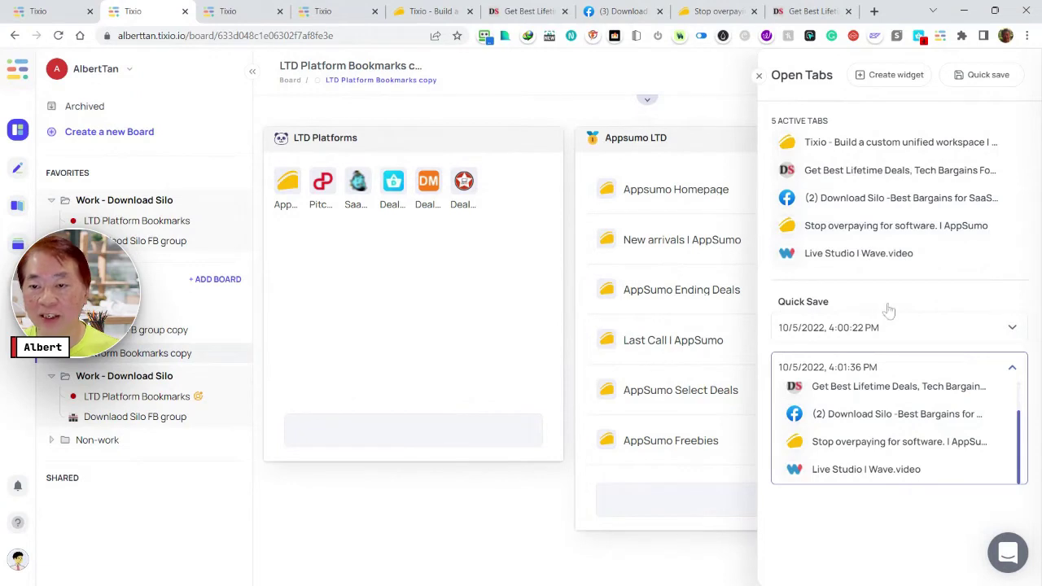
mouse_move(940, 372)
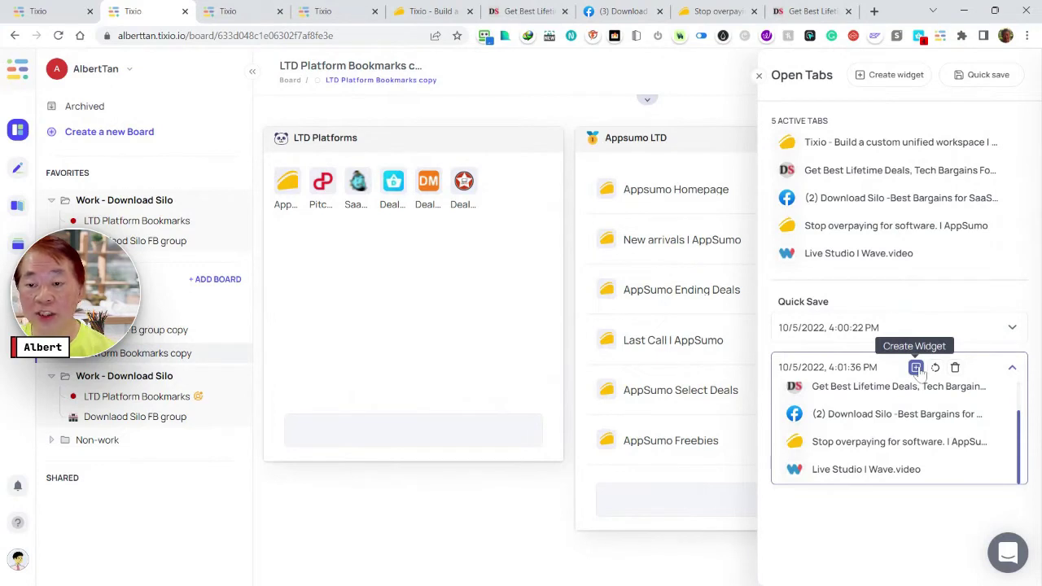
click(916, 368)
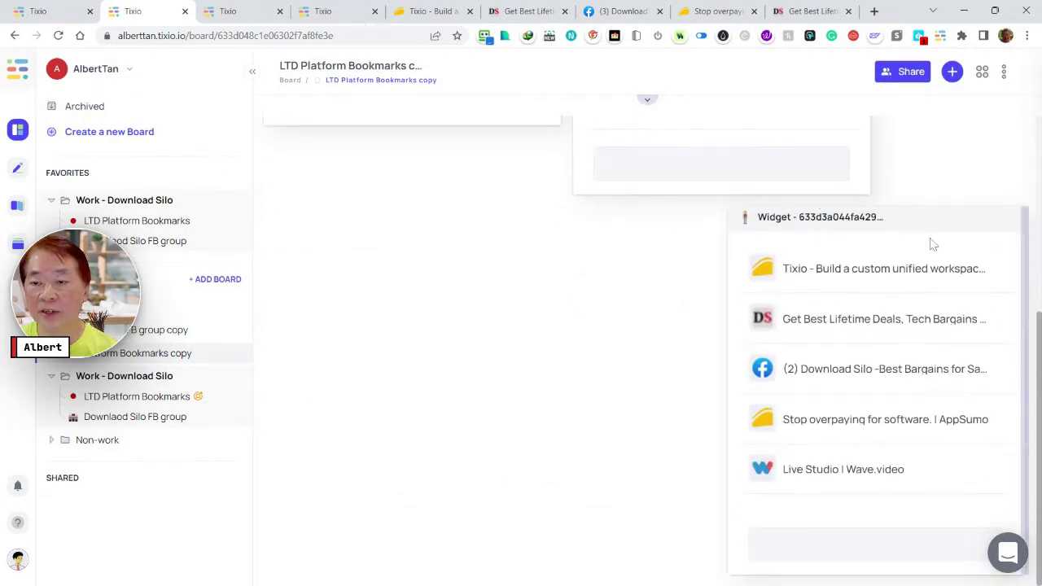
Rename the new bookmark widget as Trial Bookmarks
click(865, 217)
text(Tr)
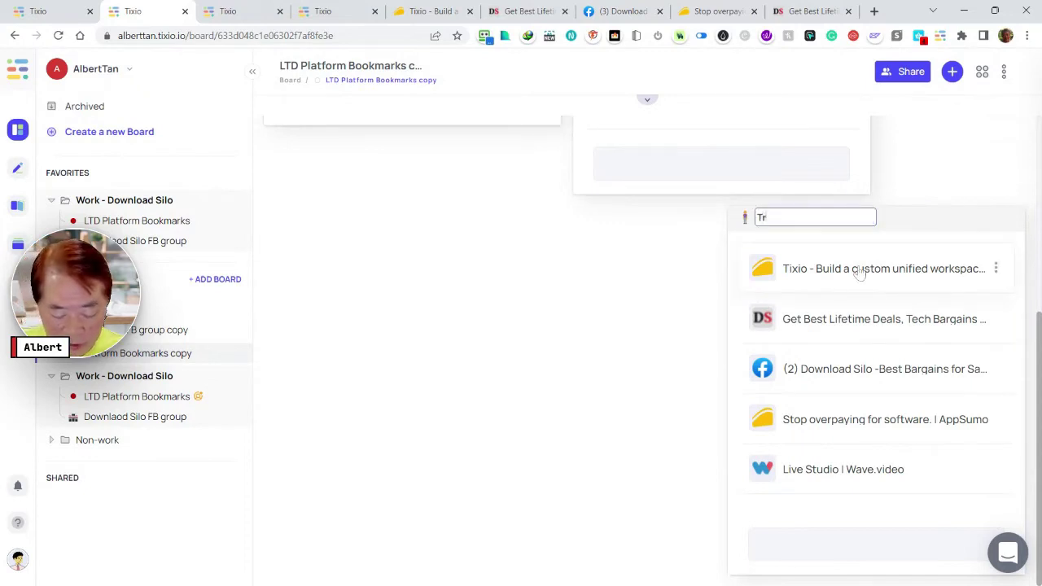
text(ial Bookmark)
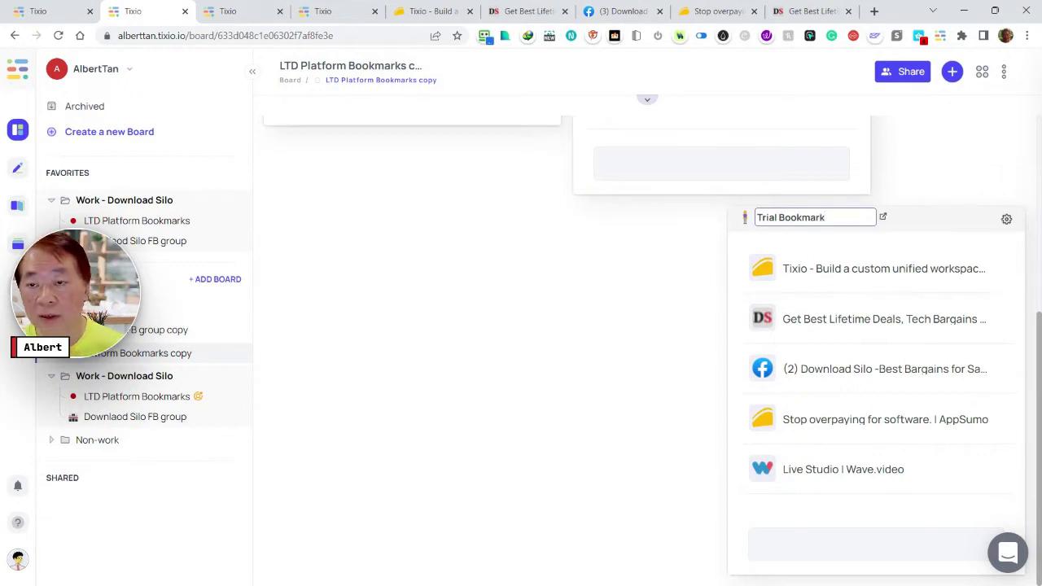
text(s)
click(649, 269)
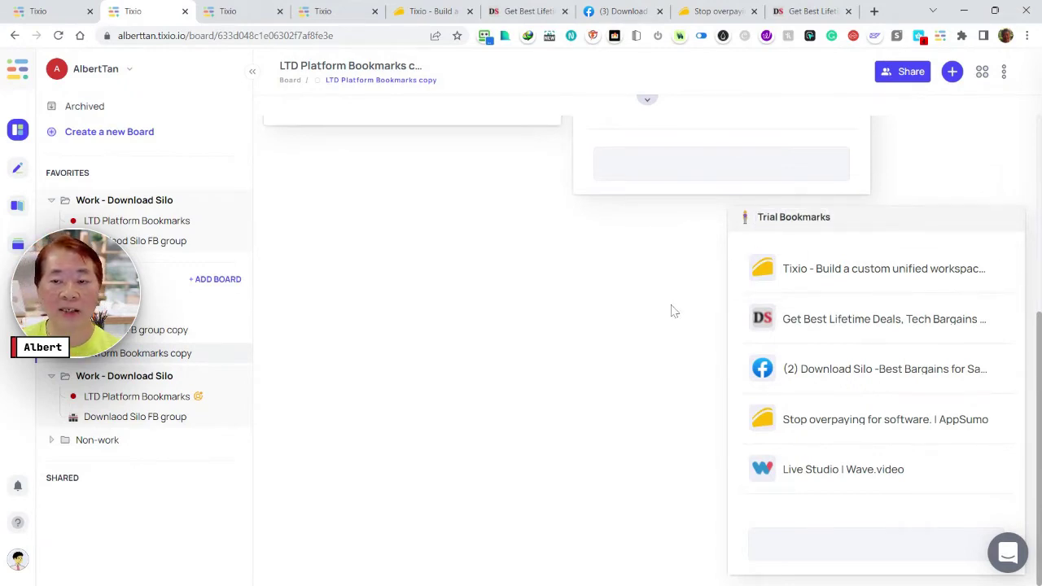
Look at the link entry field of the Appsumo LTD widget, and review the Killer Features and Widget Library in the Tixio.io Review wiki
scroll(673, 310, up, 4)
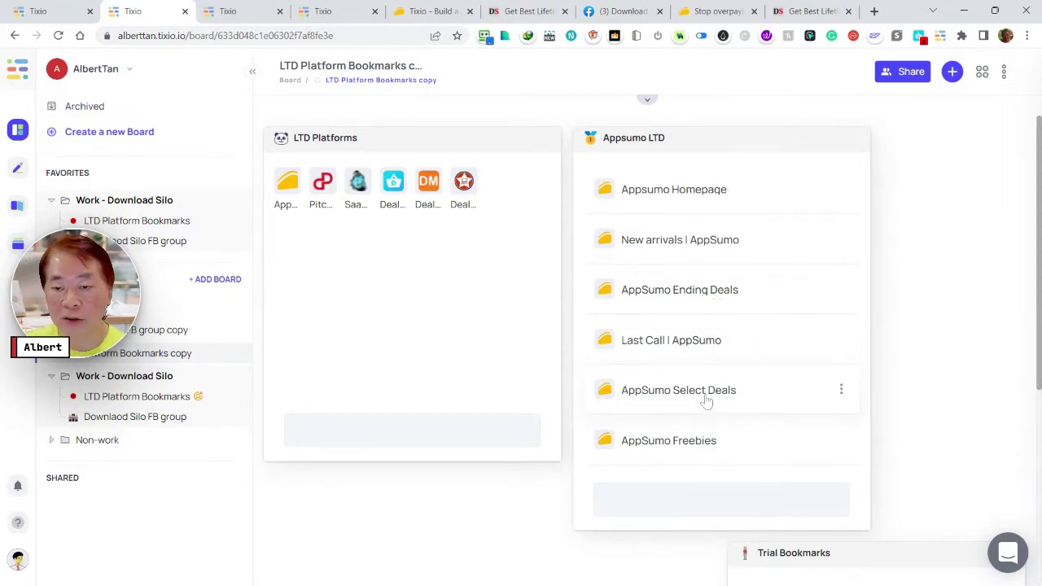
click(709, 499)
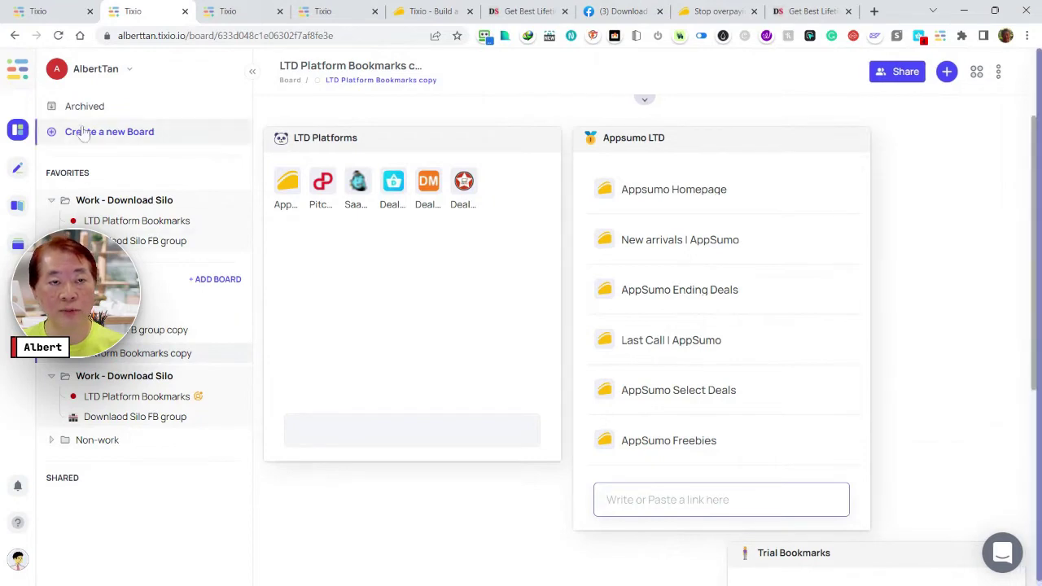
click(338, 18)
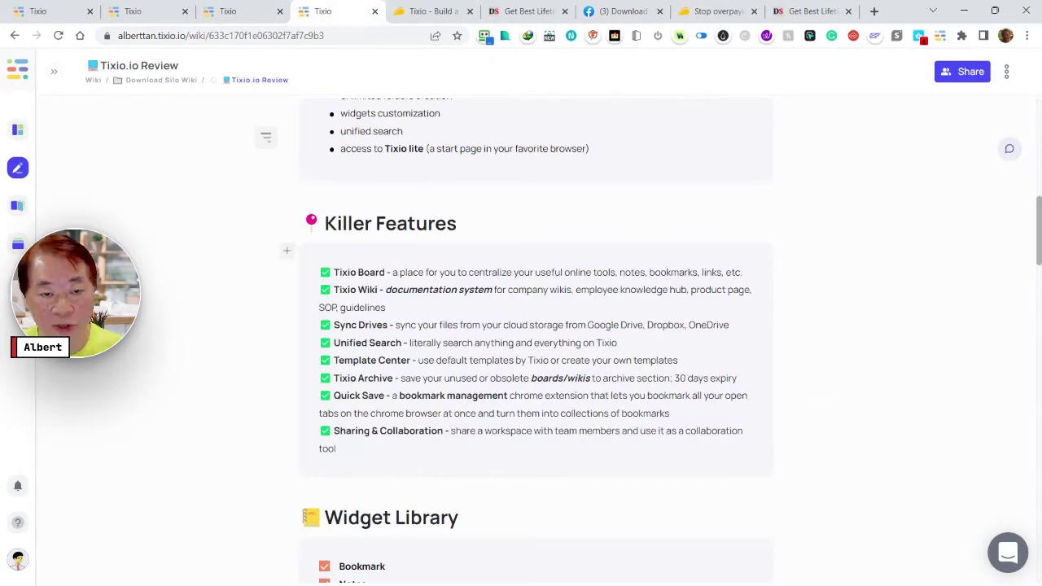
scroll(516, 341, up, 3)
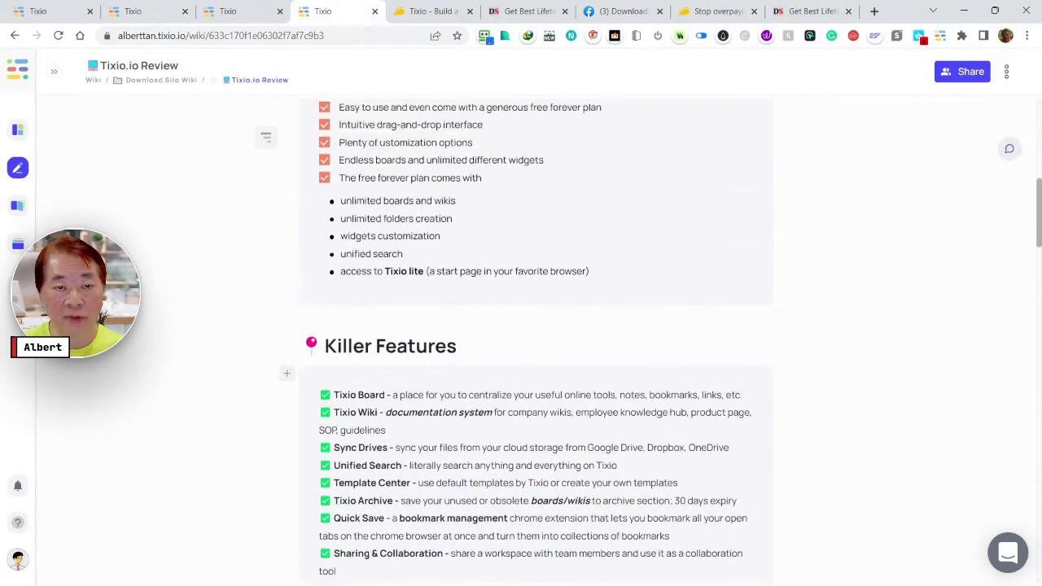
scroll(521, 341, down, 5)
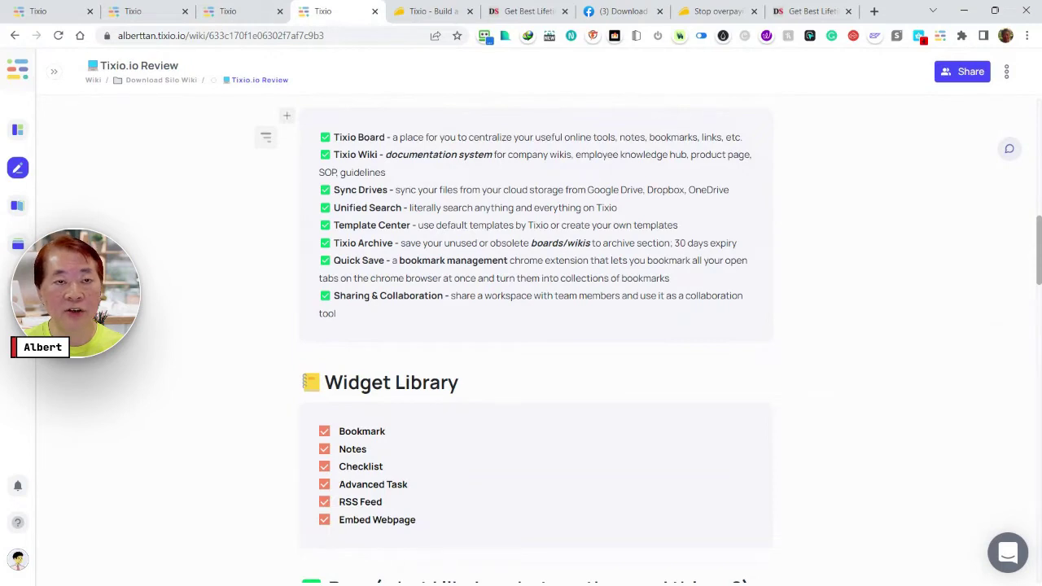
Share the Downlaod Silo FB group copy board with Anyone with the link, and set the link access back to No link created
click(52, 15)
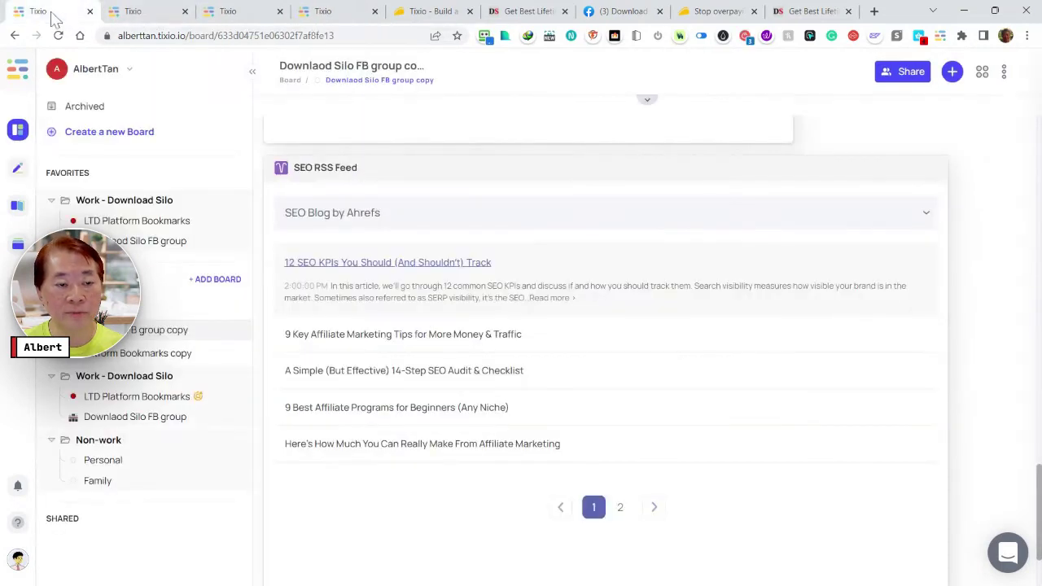
click(910, 79)
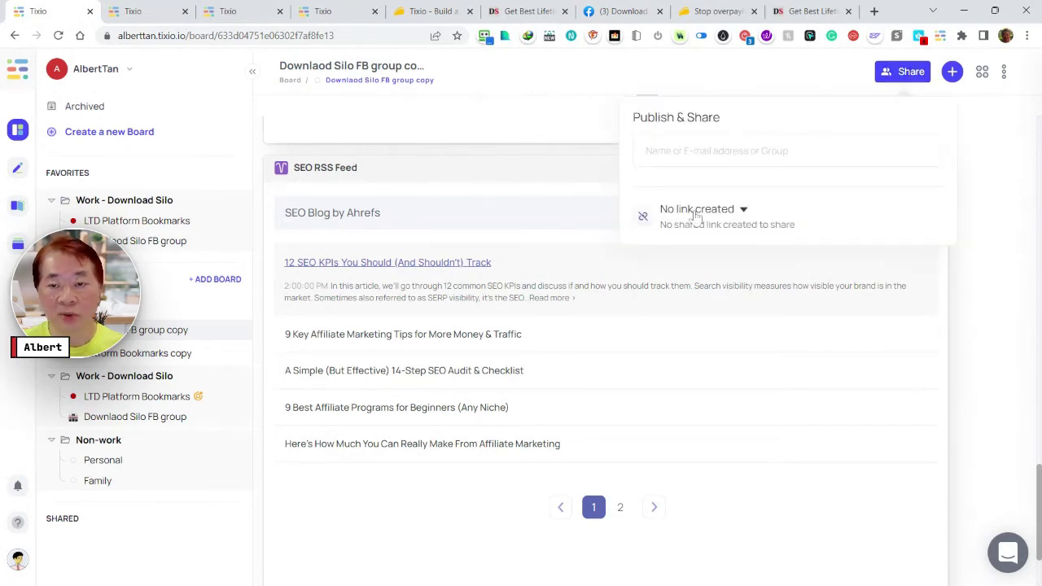
click(646, 150)
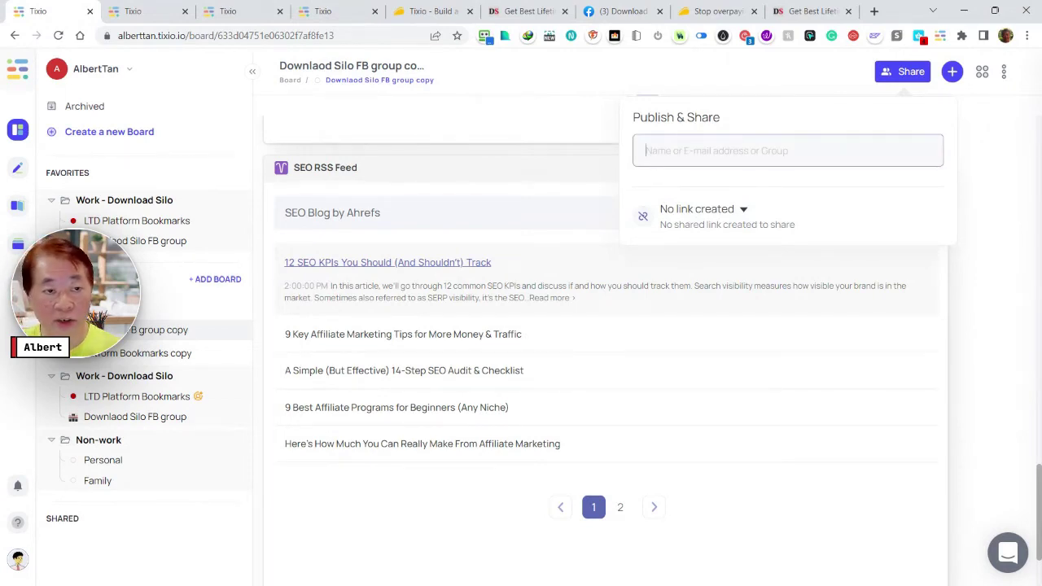
click(711, 213)
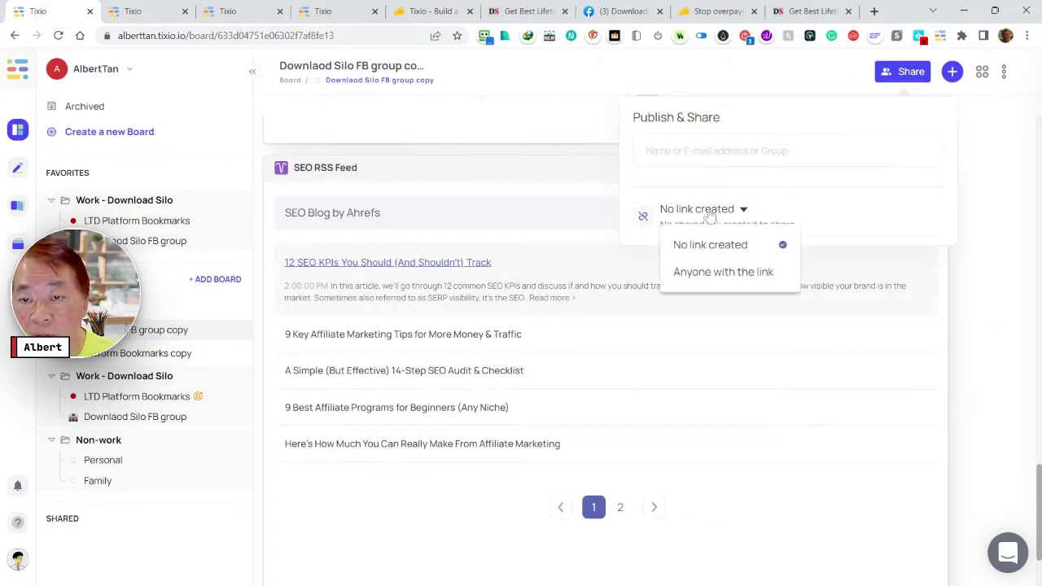
click(715, 275)
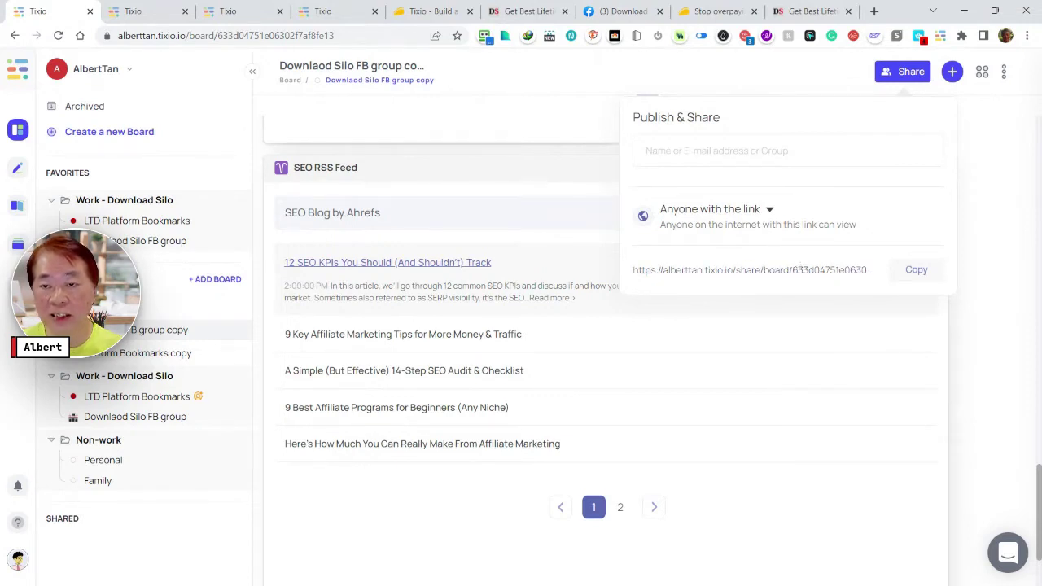
click(769, 210)
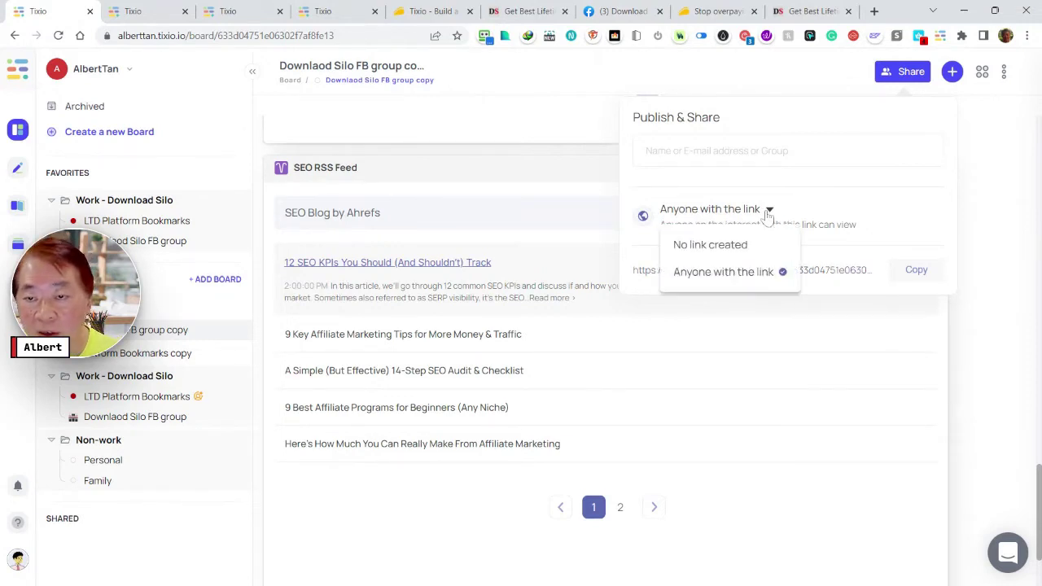
click(718, 247)
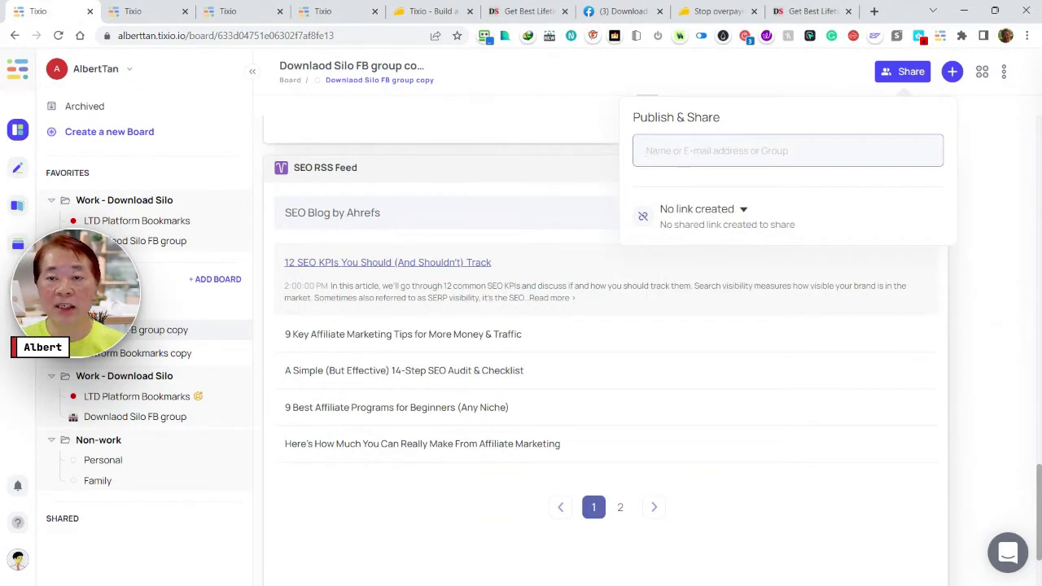
Close the board's sharing settings, and look at its Quick Save and Board Logs tools and its further board options
click(872, 110)
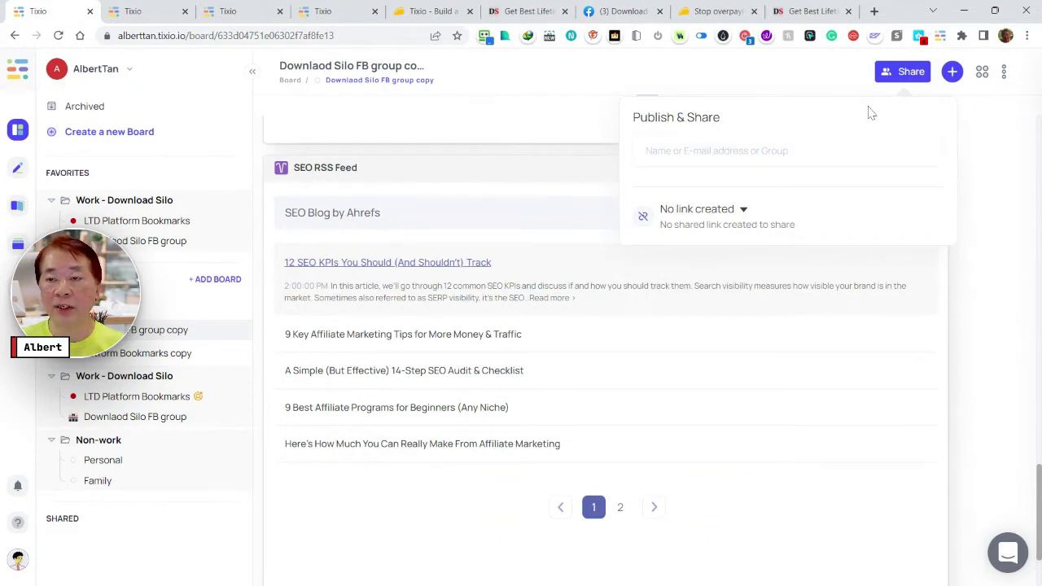
click(788, 90)
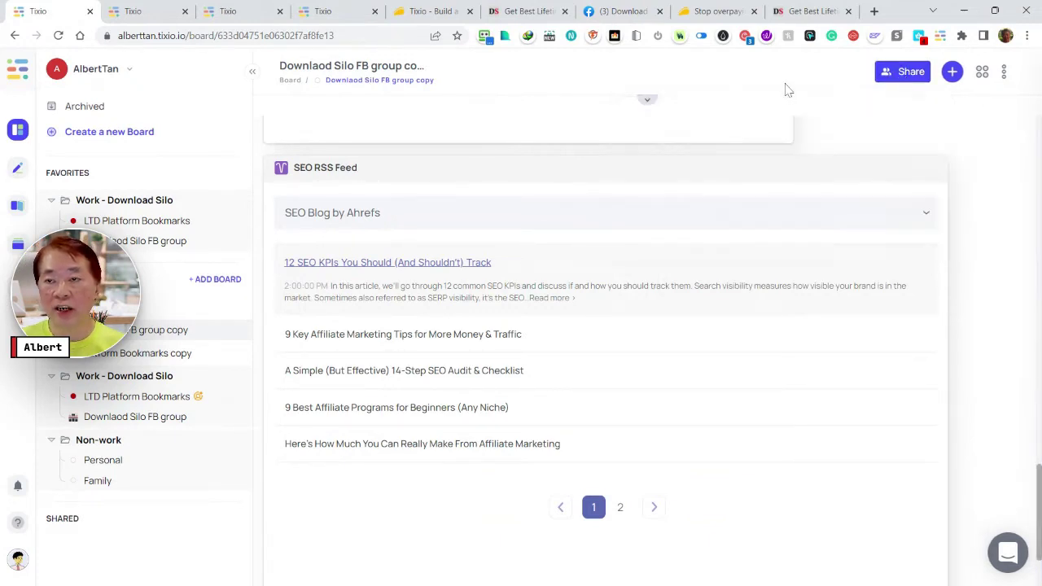
click(978, 77)
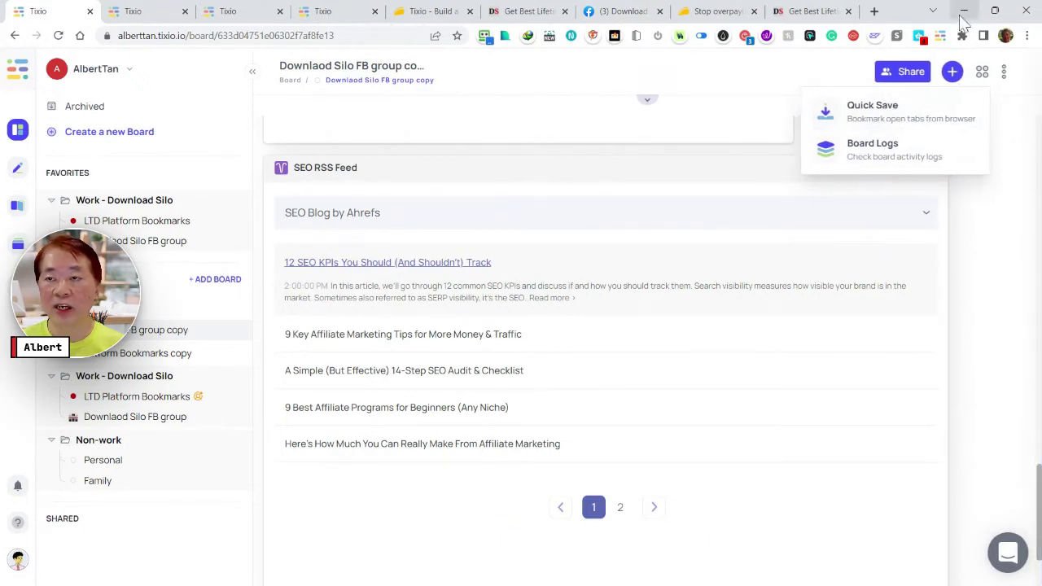
click(1002, 72)
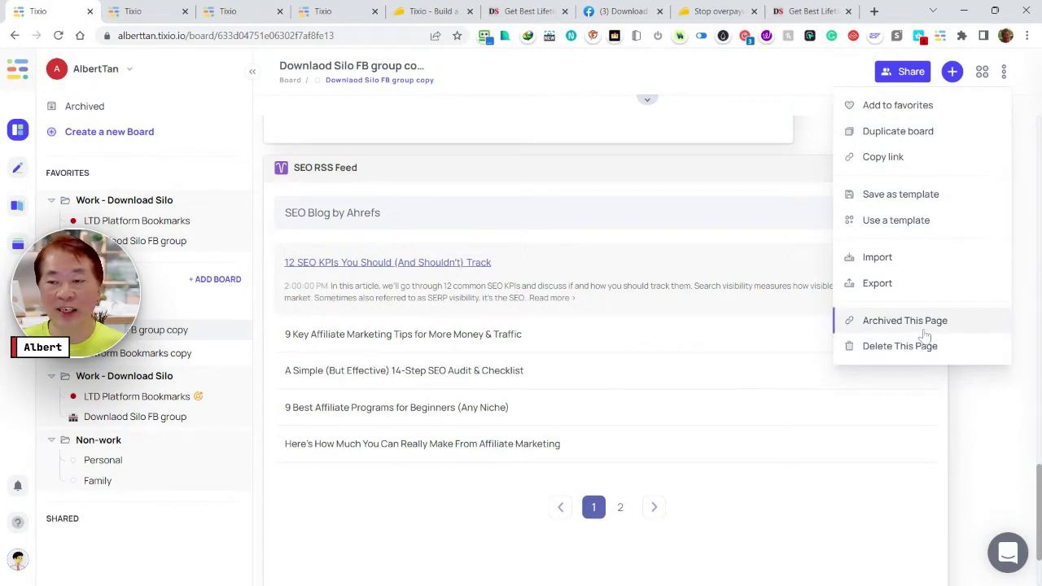
click(997, 391)
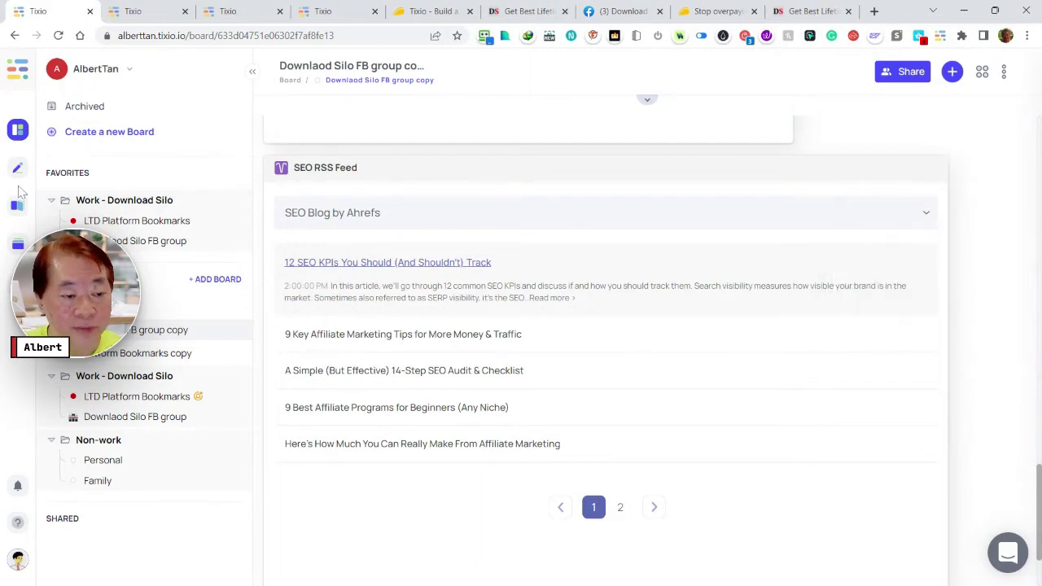
Look over the Tixio.io Review wiki, the cloud drive connections under All Files, and the LTD Platform Bookmarks copy board
click(349, 18)
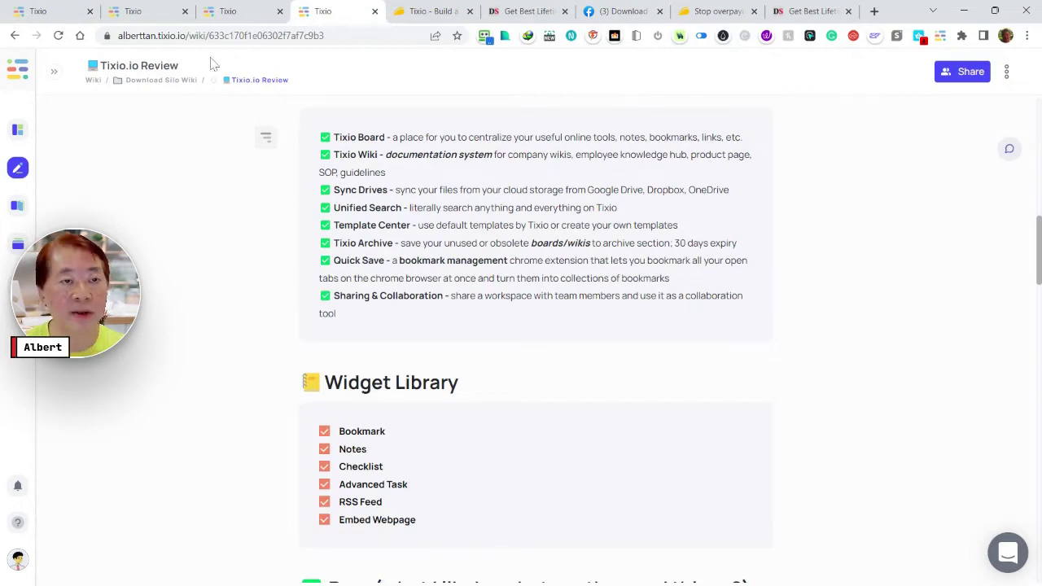
click(227, 14)
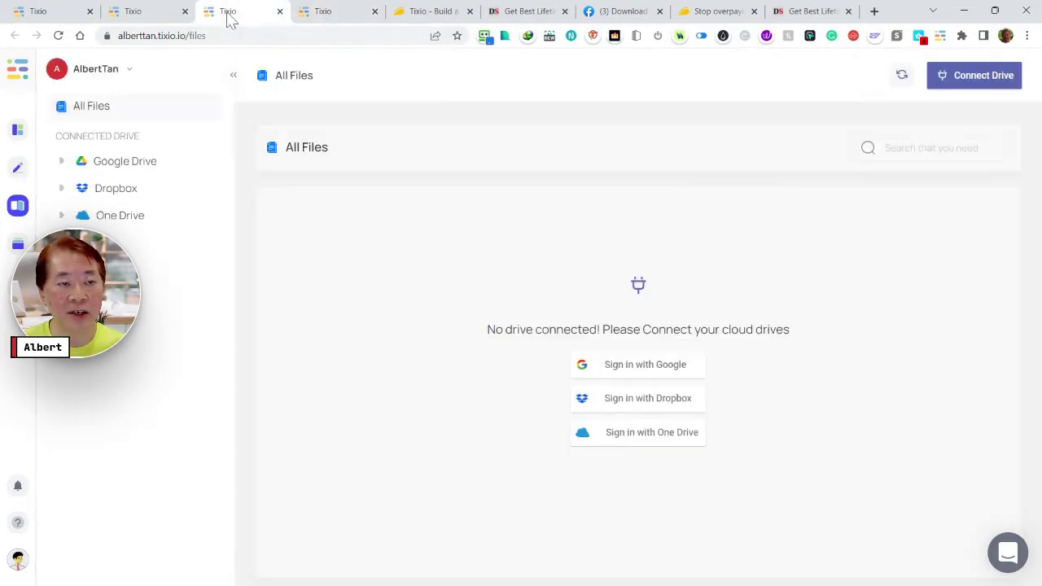
click(143, 13)
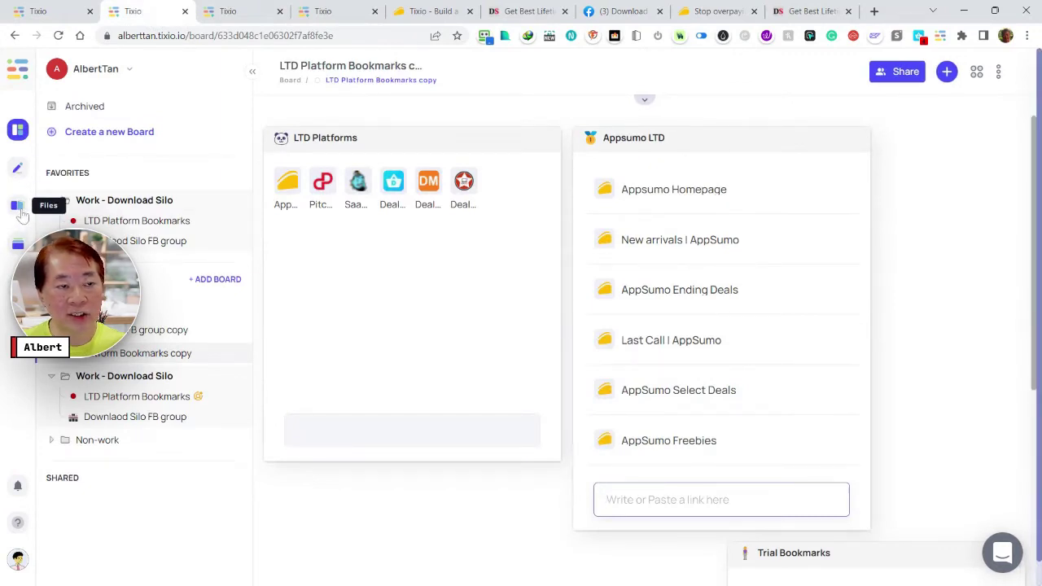
click(245, 16)
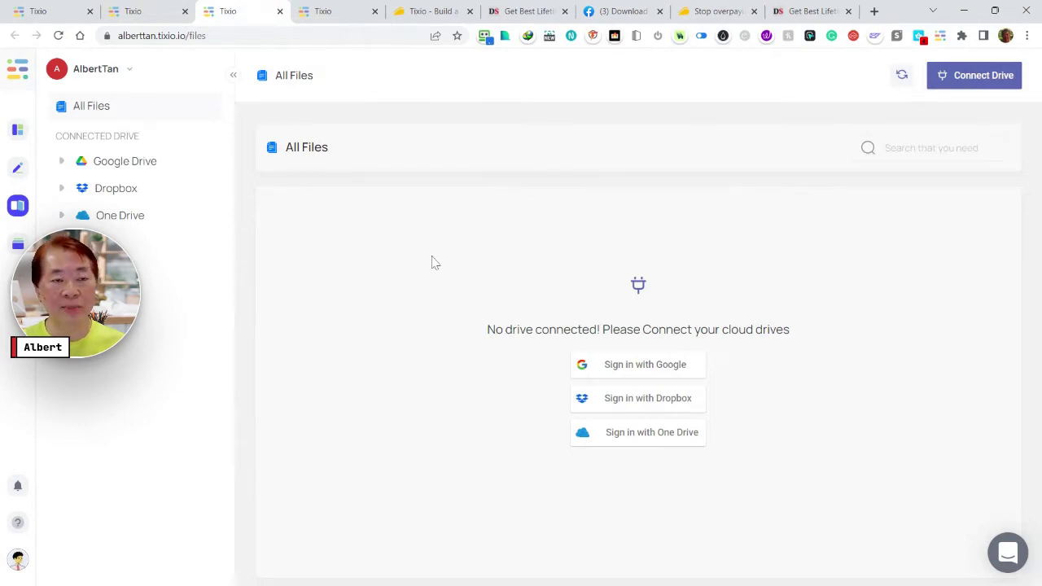
click(331, 23)
click(137, 22)
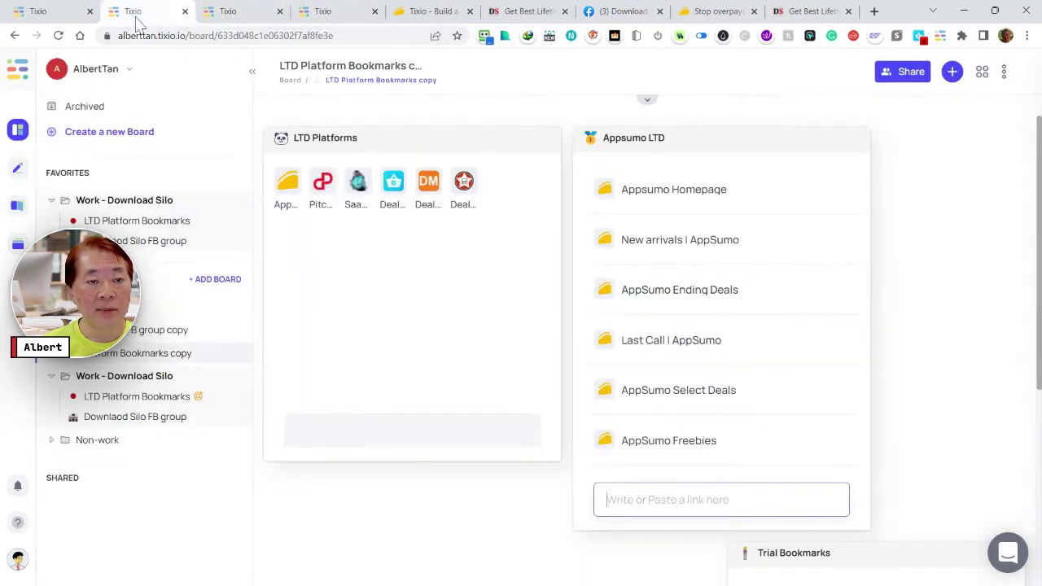
click(351, 18)
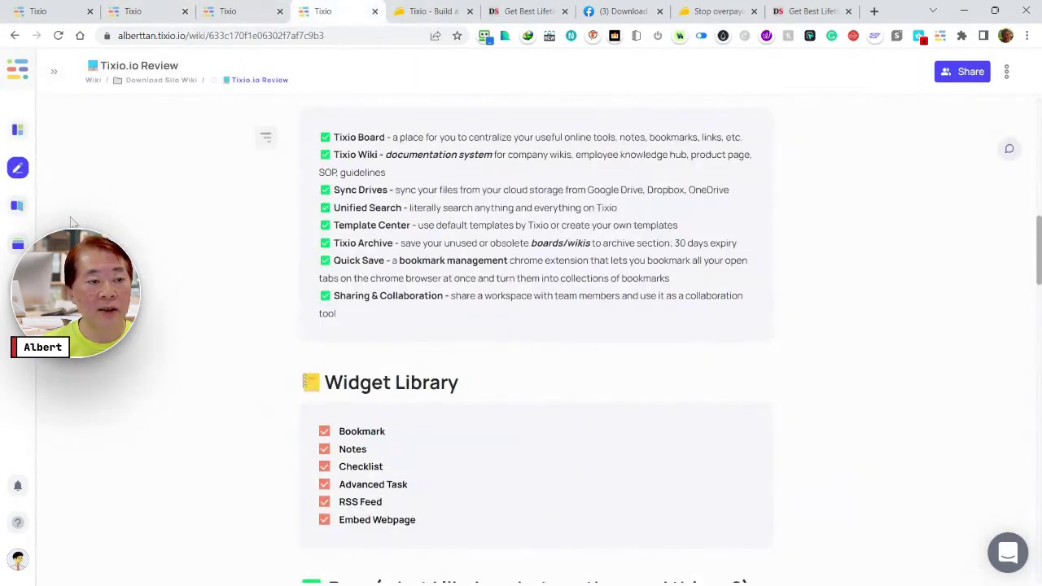
From the All Files page, search for download across All content types with the unified search
click(248, 16)
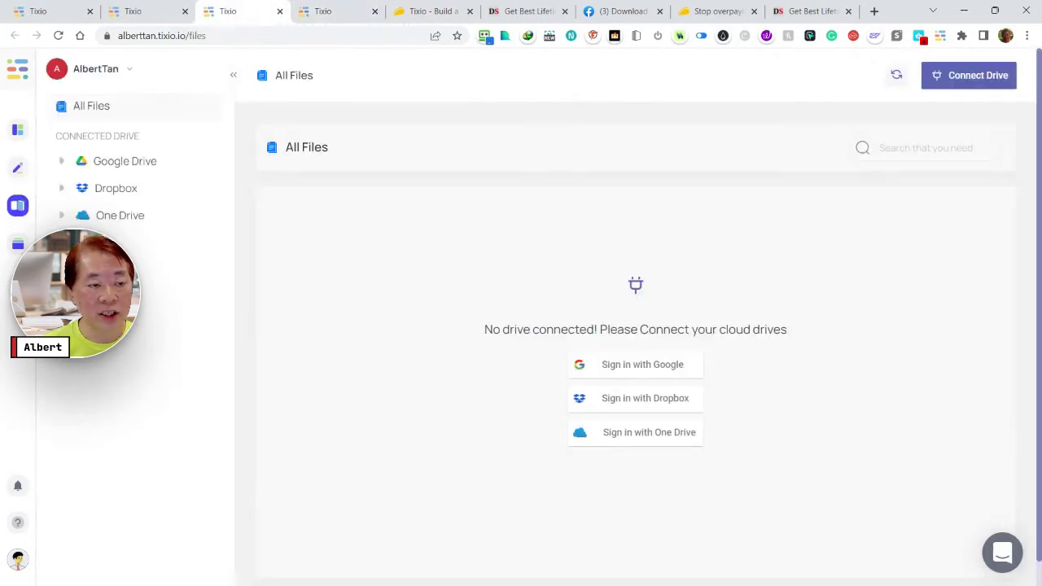
key(ctrl+k)
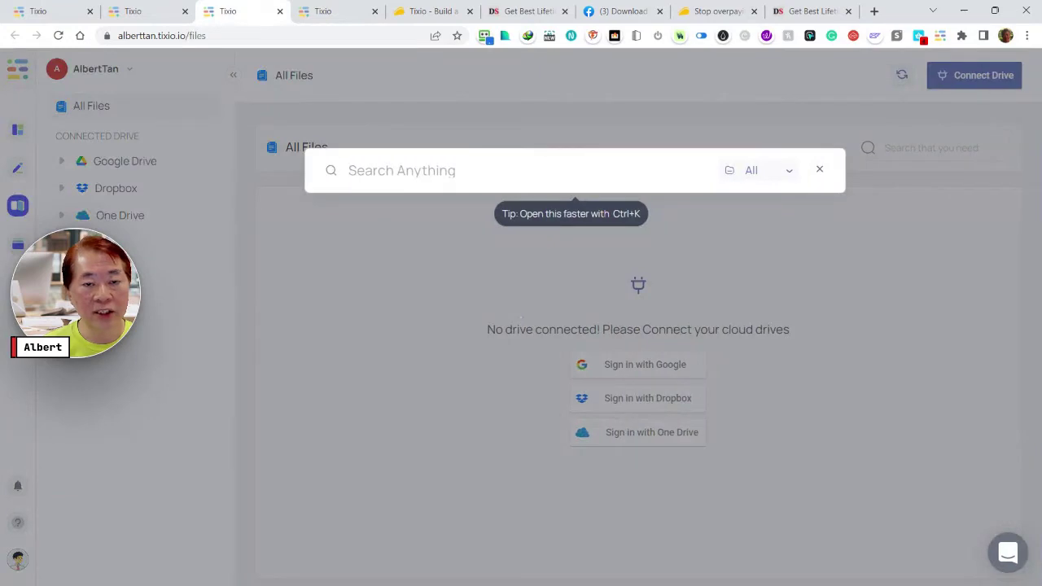
click(786, 173)
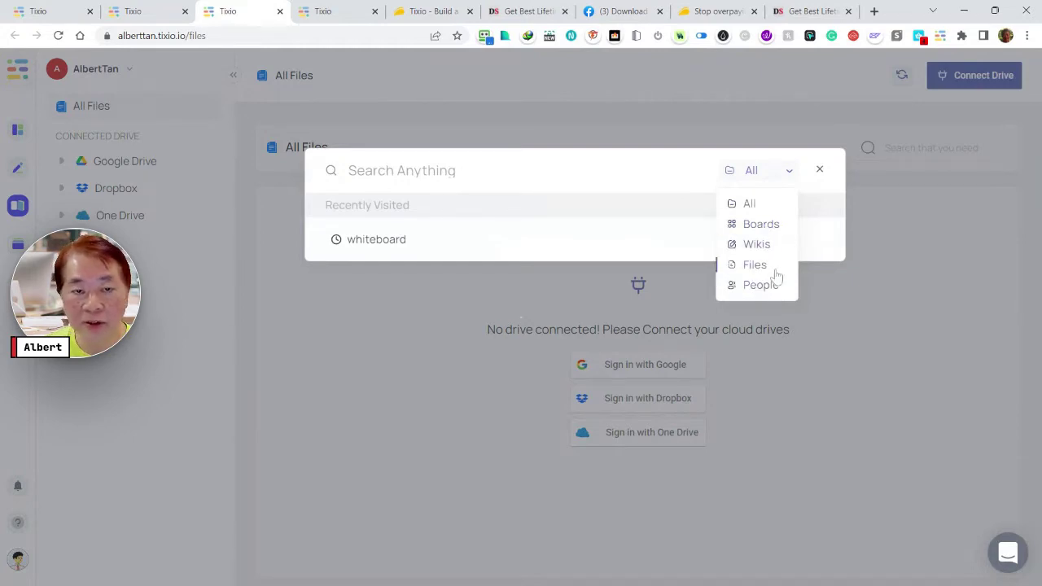
click(749, 204)
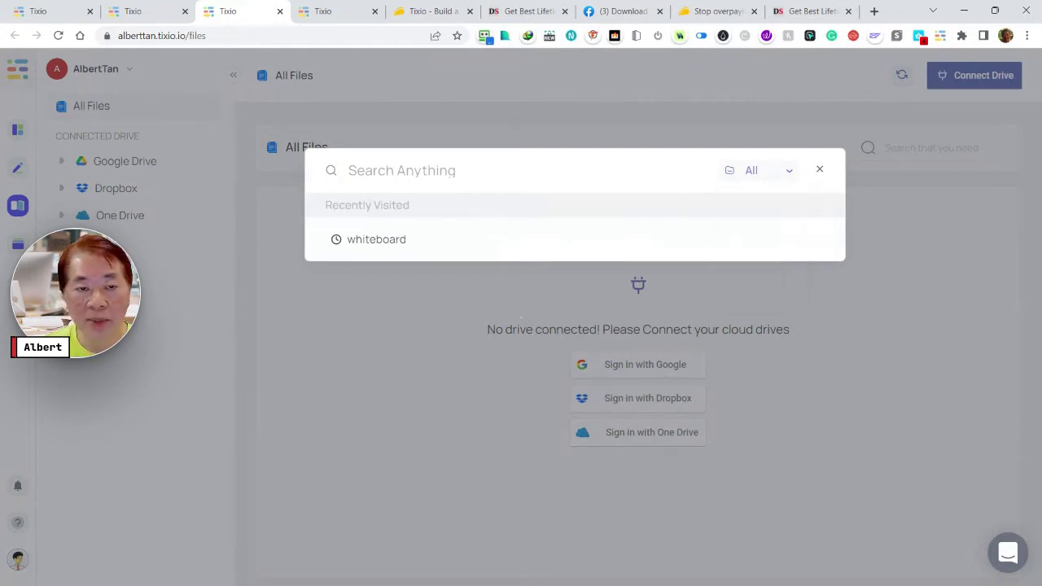
text(downlo)
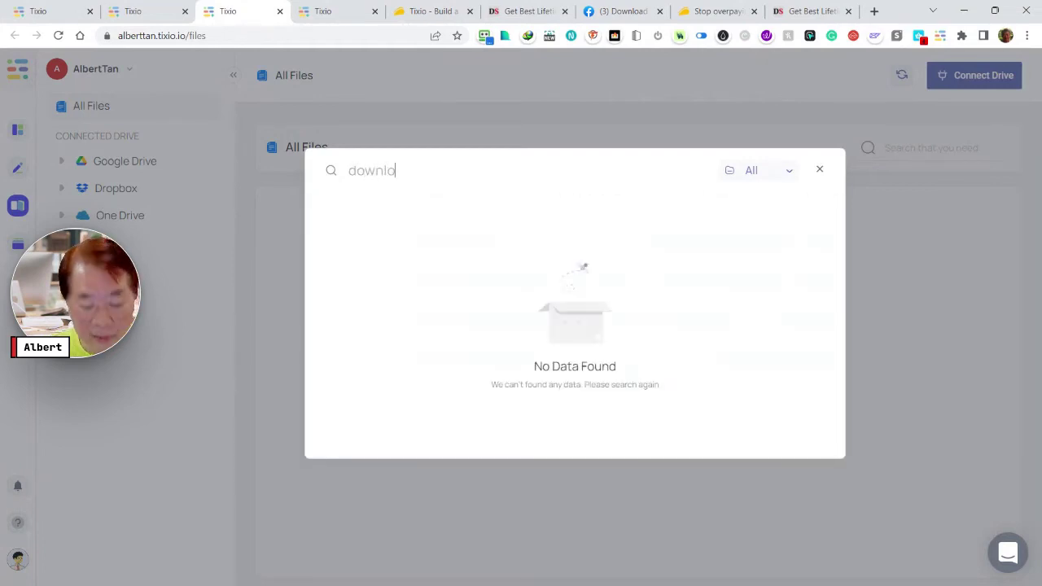
text(ad)
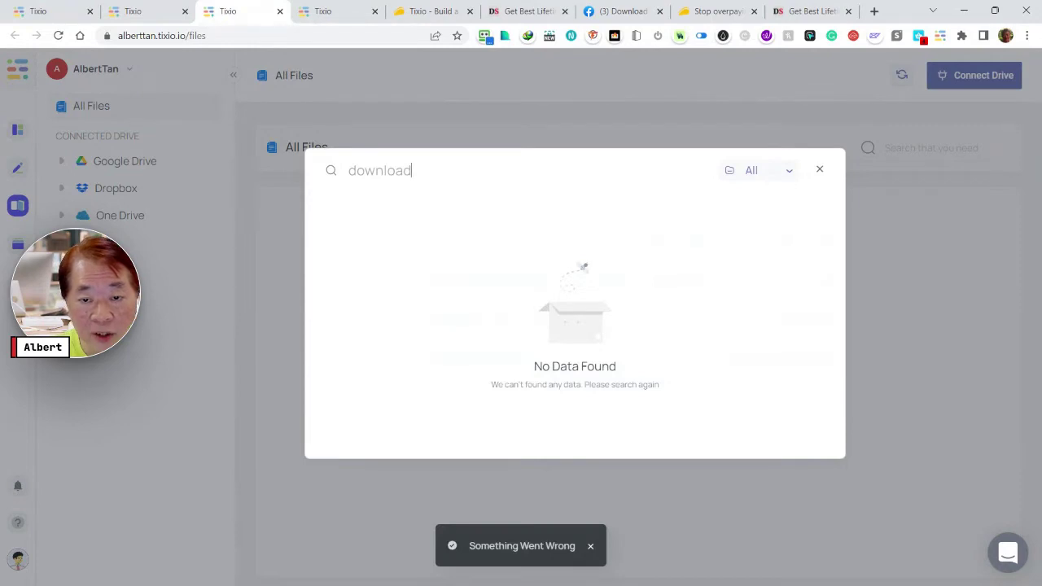
Restrict the unified search to Boards, search for download silo there and across All, and close the search
click(789, 173)
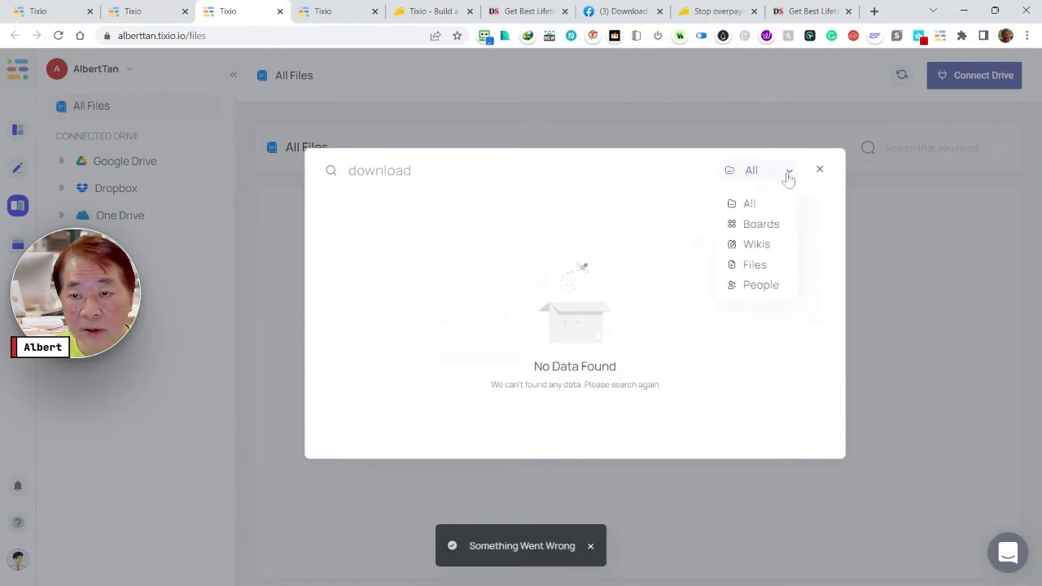
click(767, 234)
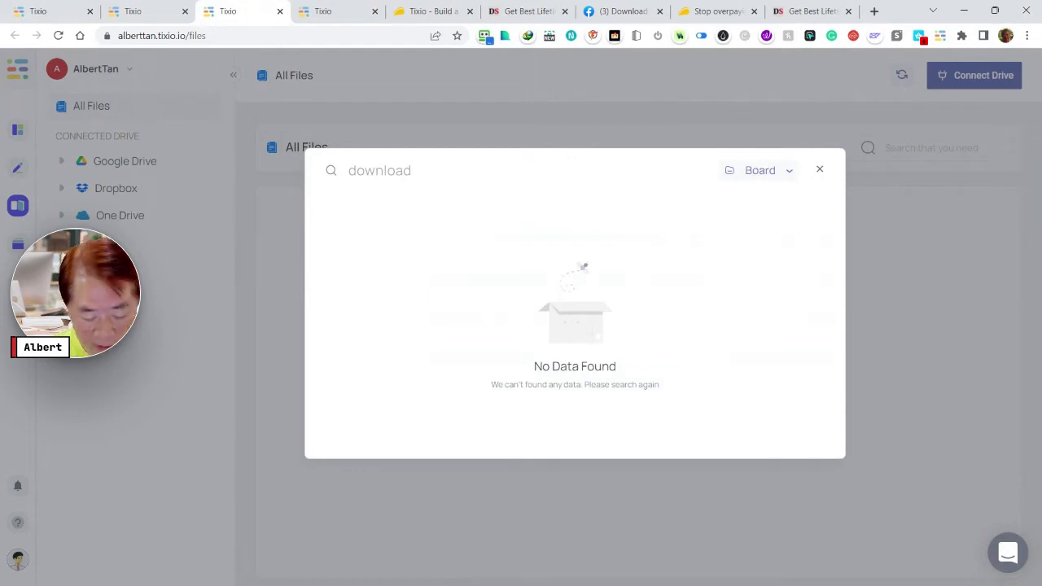
text(silo)
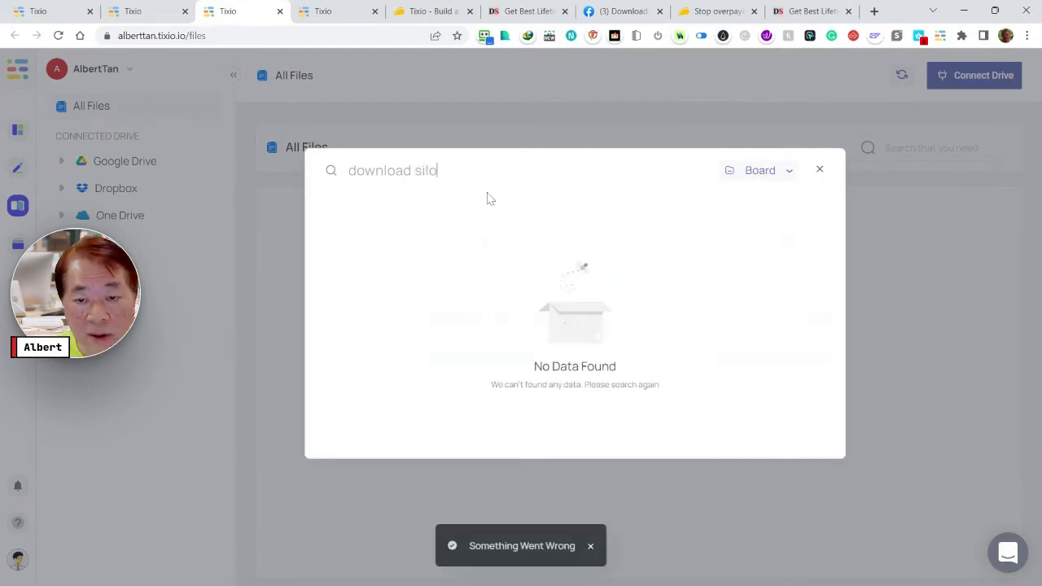
click(784, 173)
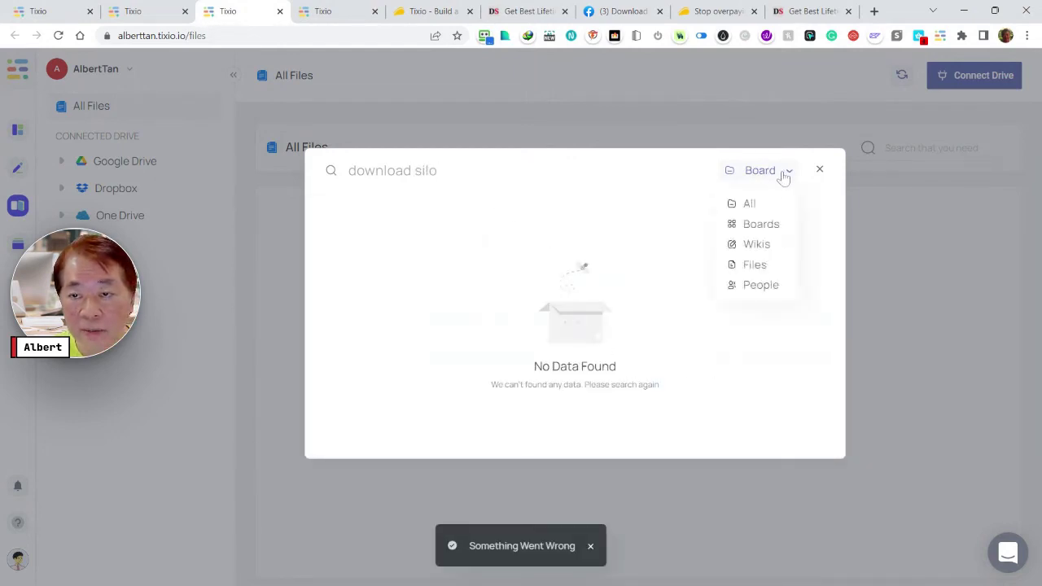
click(745, 204)
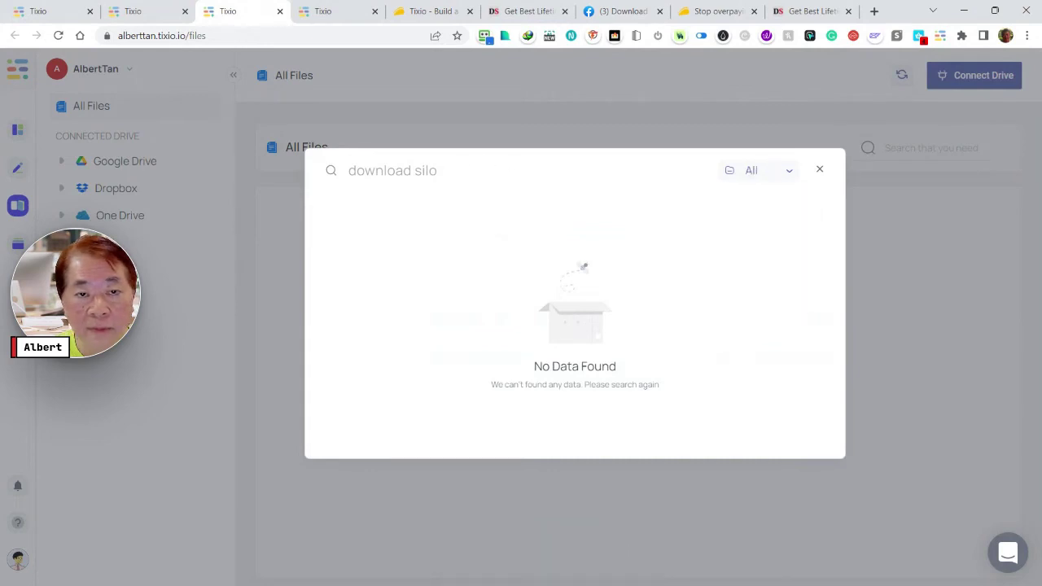
drag(438, 170, 349, 170)
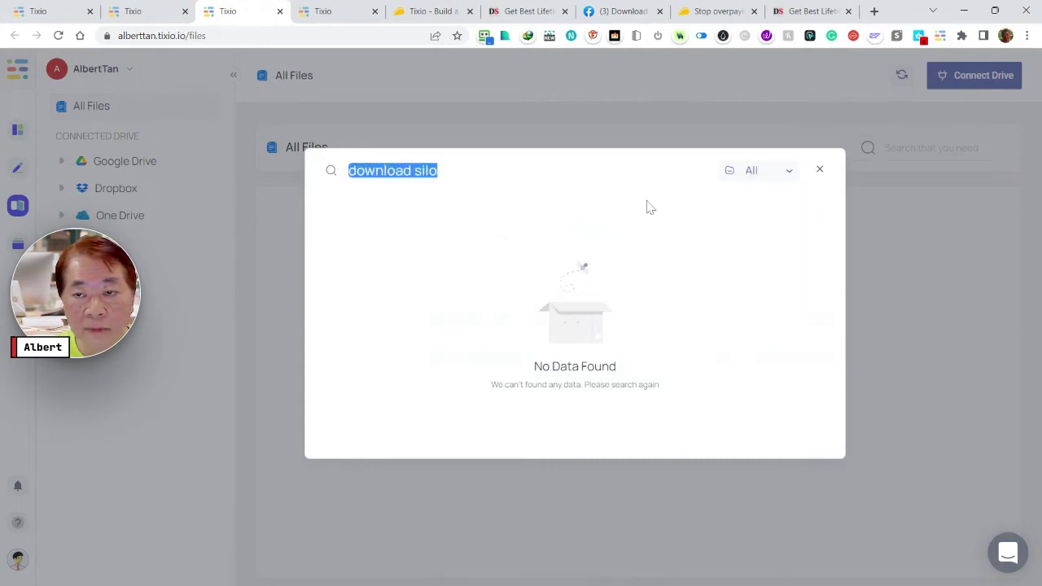
click(820, 170)
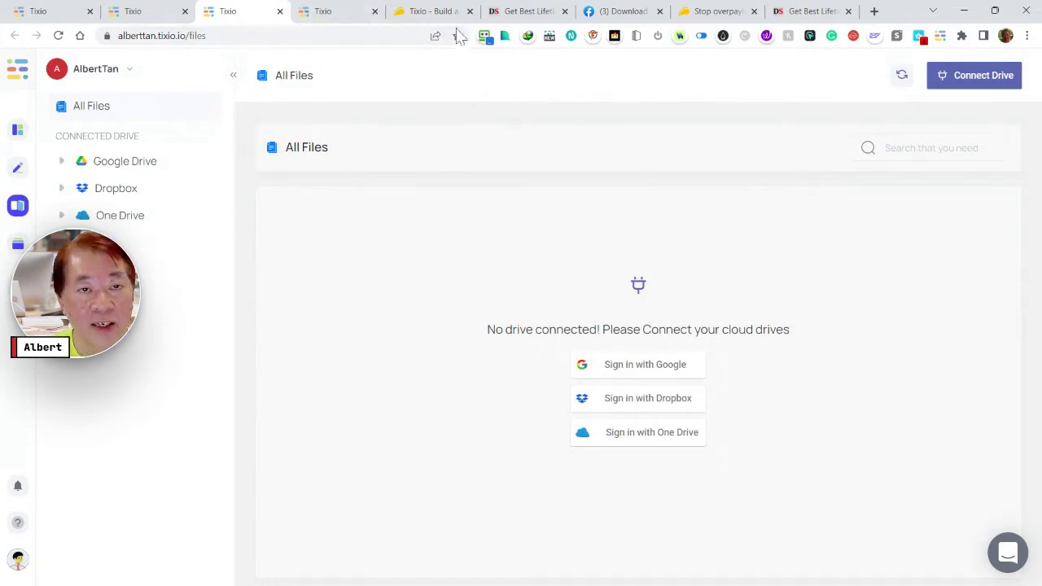
Open the Work - Download Silo board folder, run a unified search for download silo from there, and close it
click(43, 16)
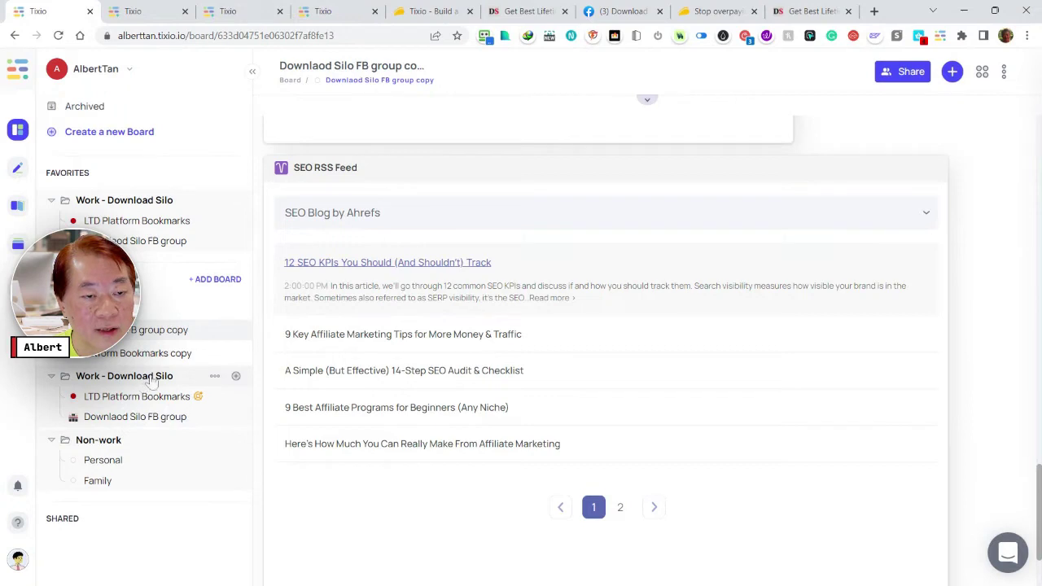
click(152, 381)
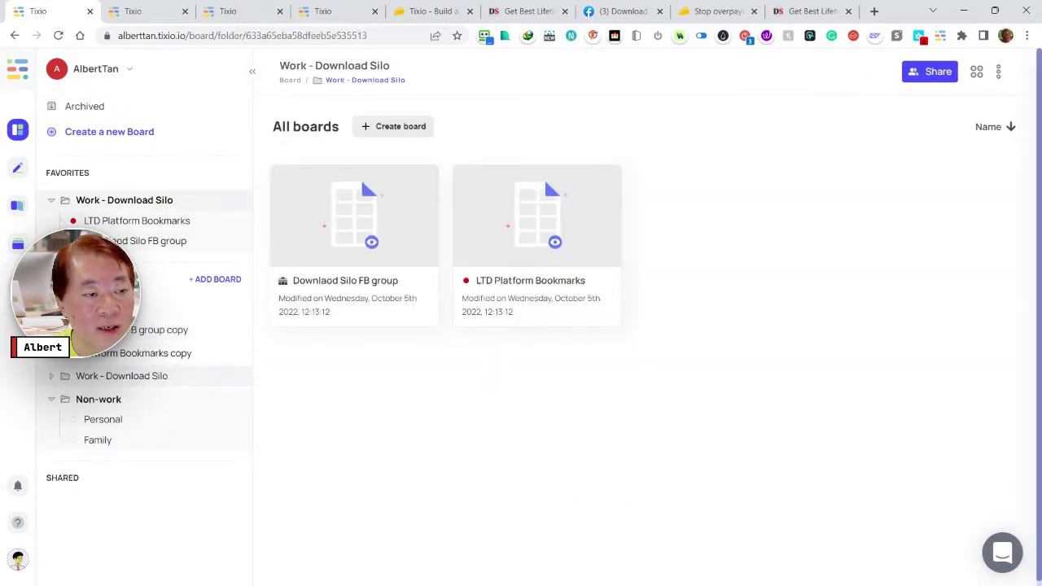
key(ctrl+k)
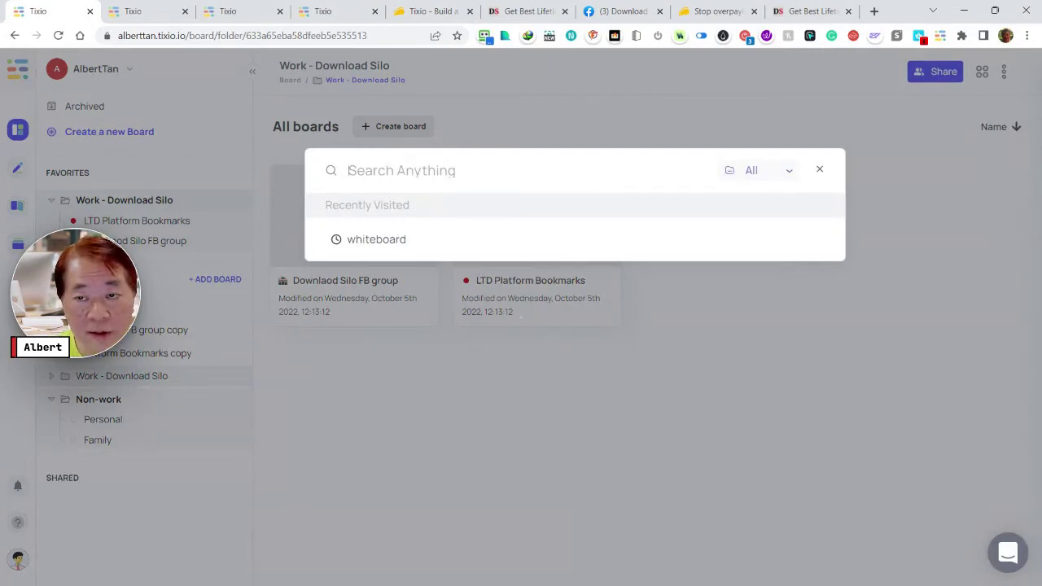
text(down)
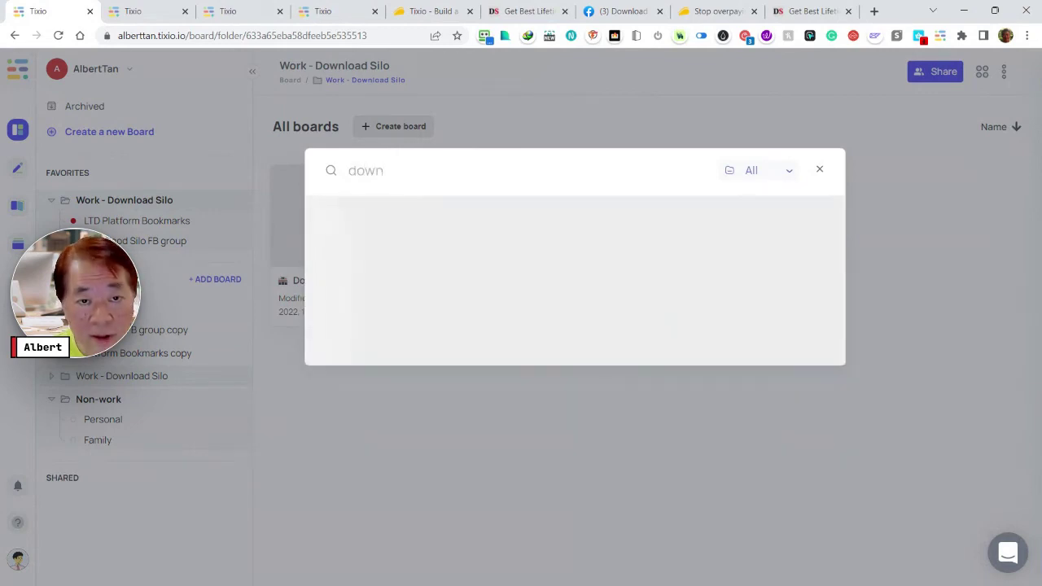
text(loads)
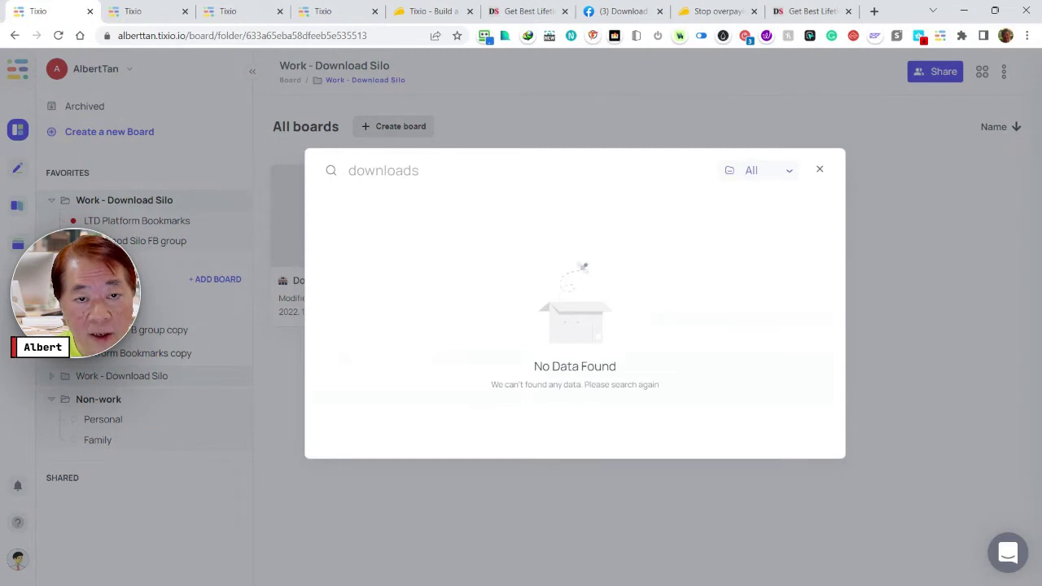
text(id silo)
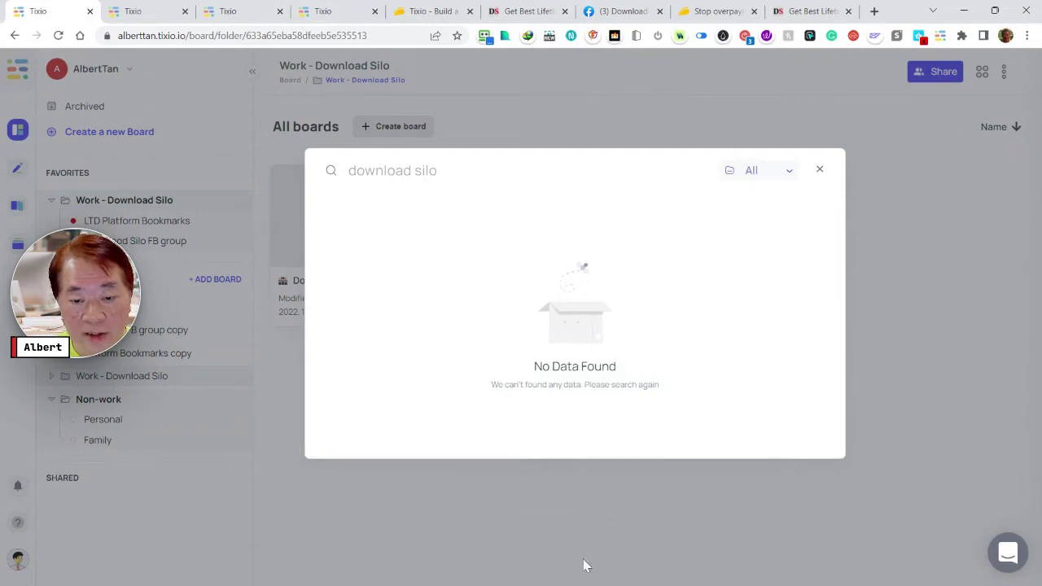
click(766, 180)
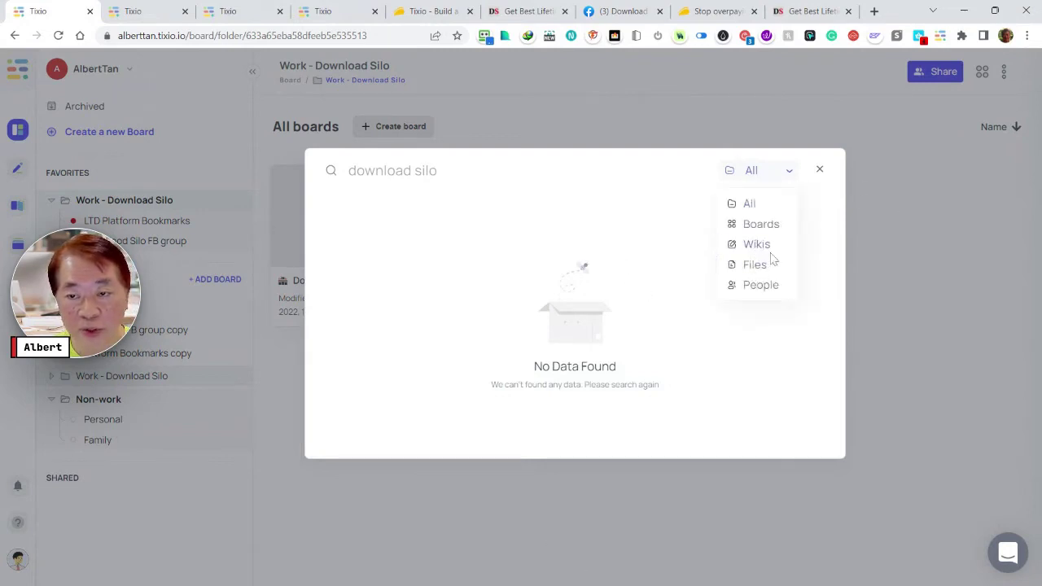
click(820, 172)
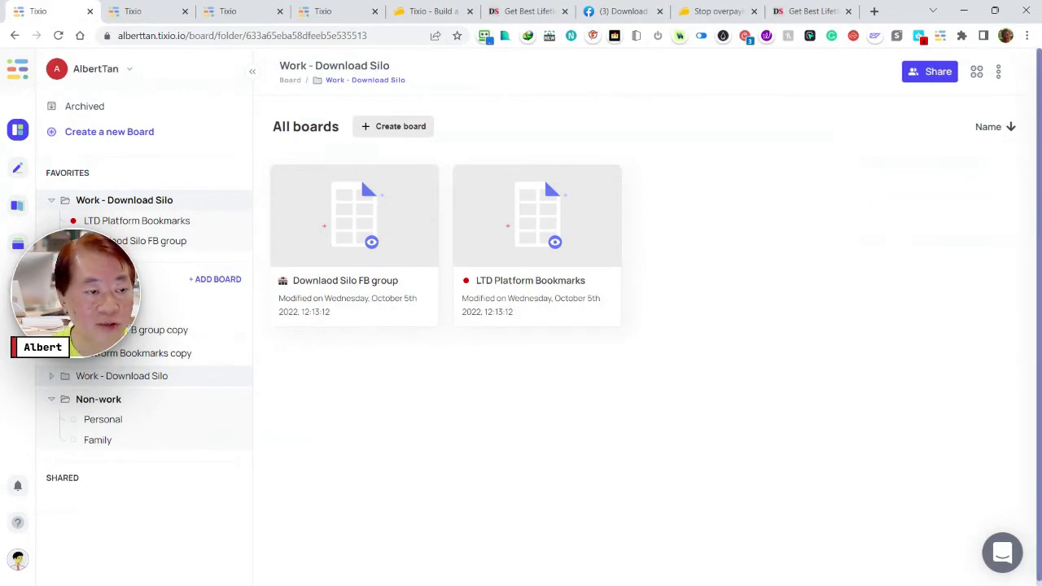
Return to the Tixio.io Review wiki and look over its Killer Features and Widget Library sections
click(336, 19)
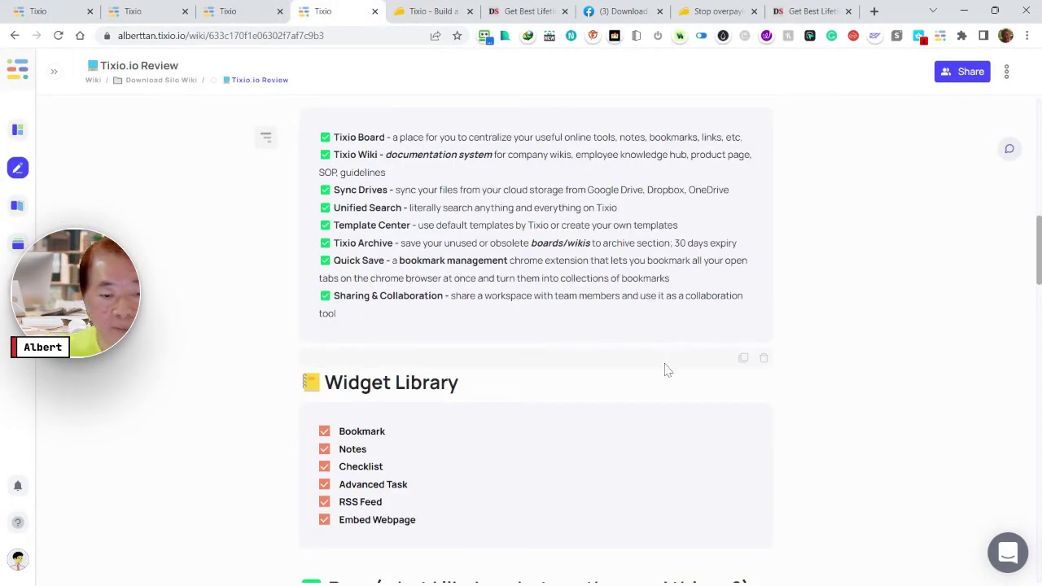
scroll(536, 342, down, 2)
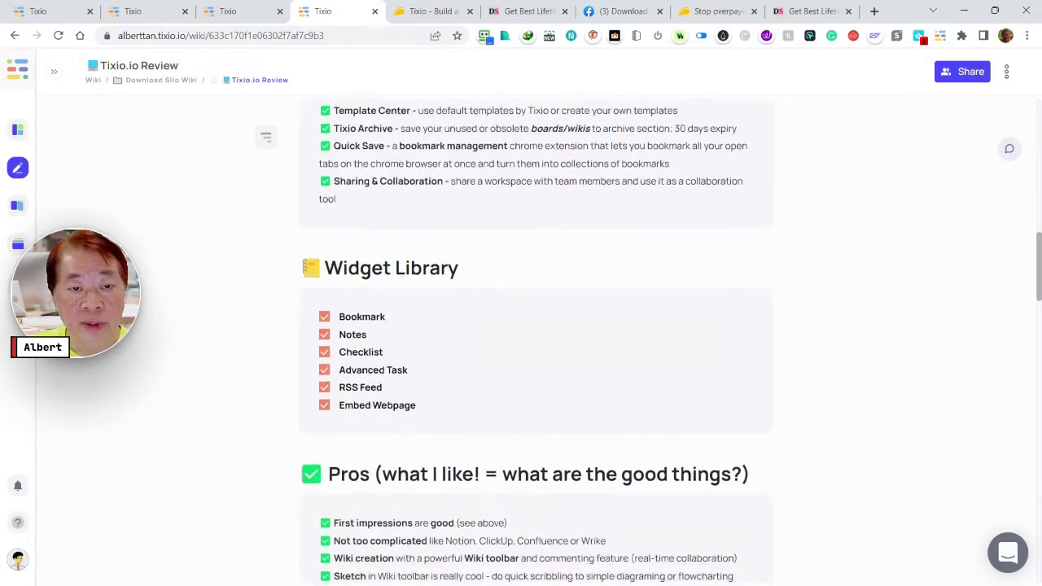
scroll(536, 342, up, 3)
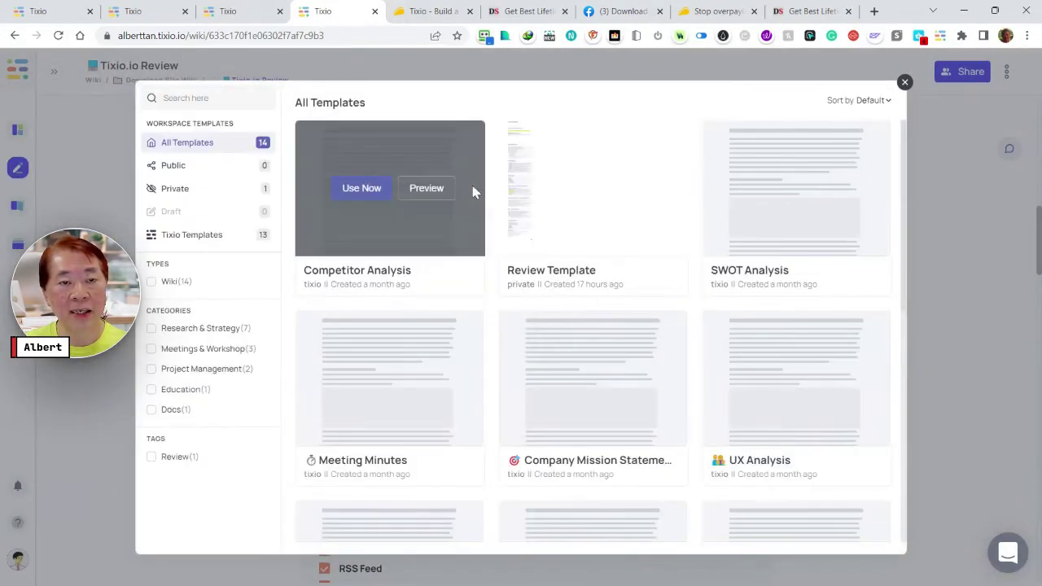
Browse the wiki's All Templates collection, preview the Marketing Goals template, and close the template library
scroll(636, 332, down, 5)
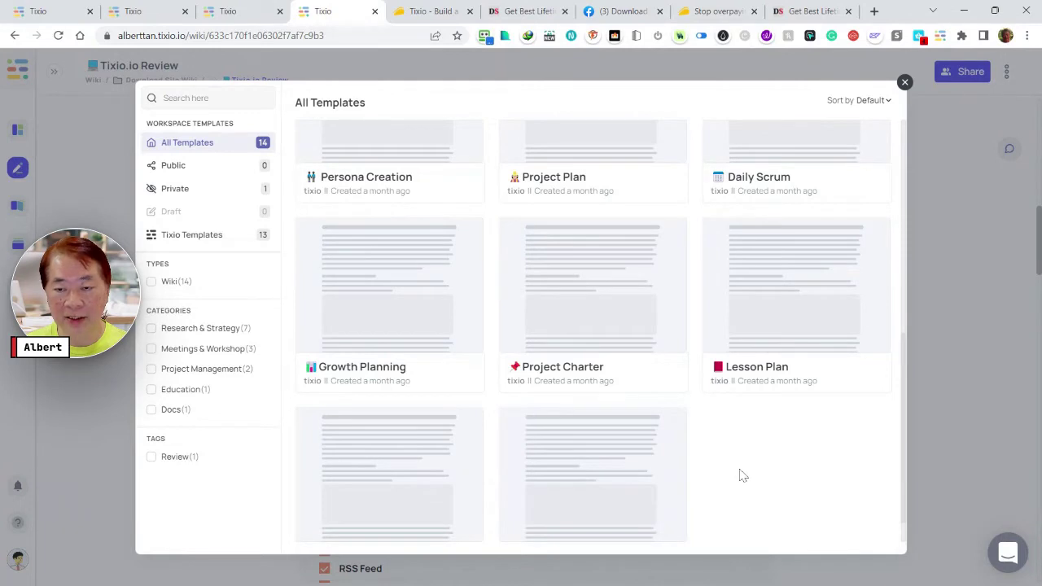
scroll(743, 476, down, 1)
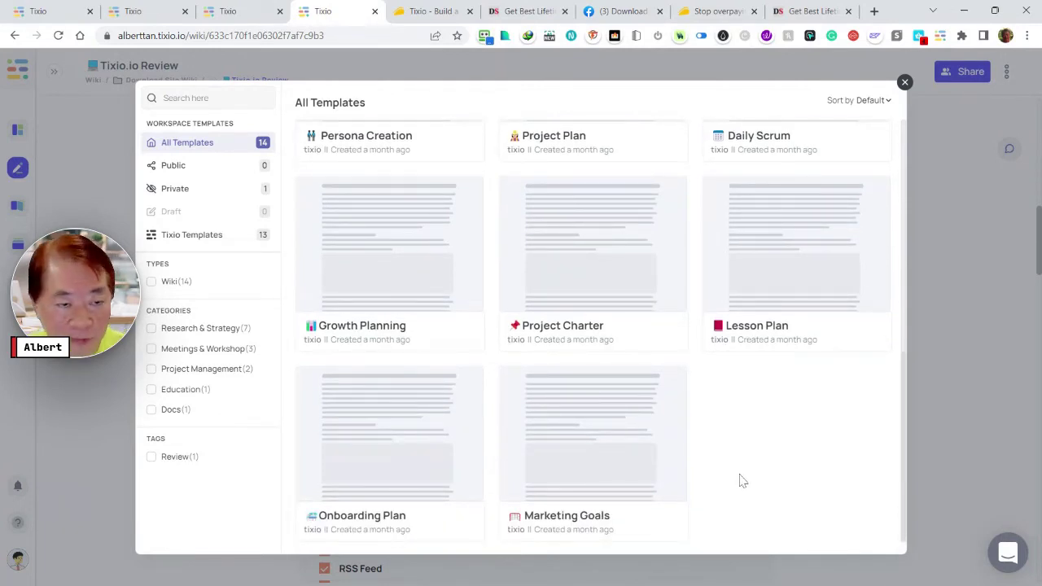
mouse_move(411, 263)
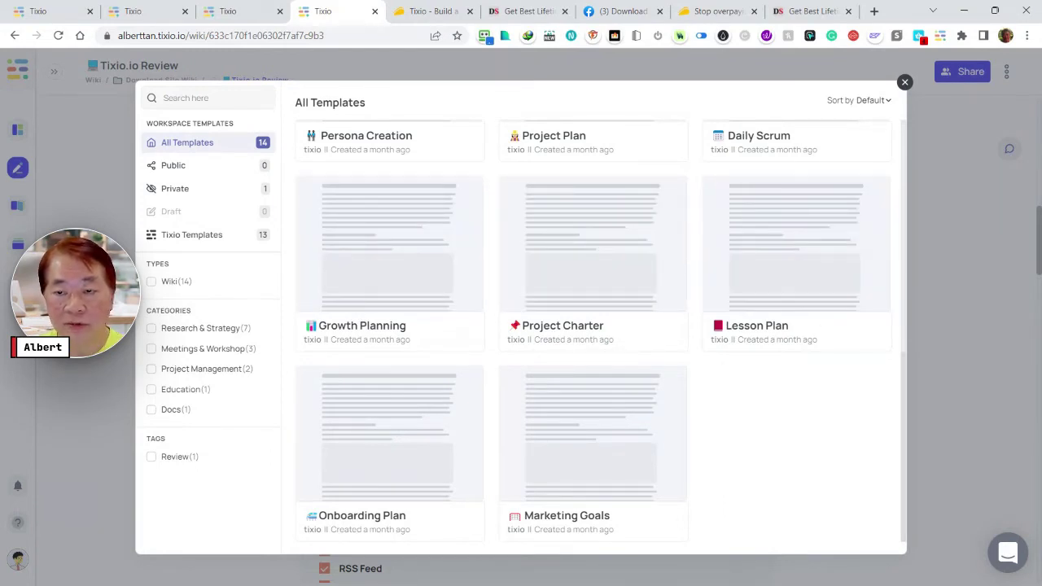
mouse_move(821, 301)
mouse_move(625, 385)
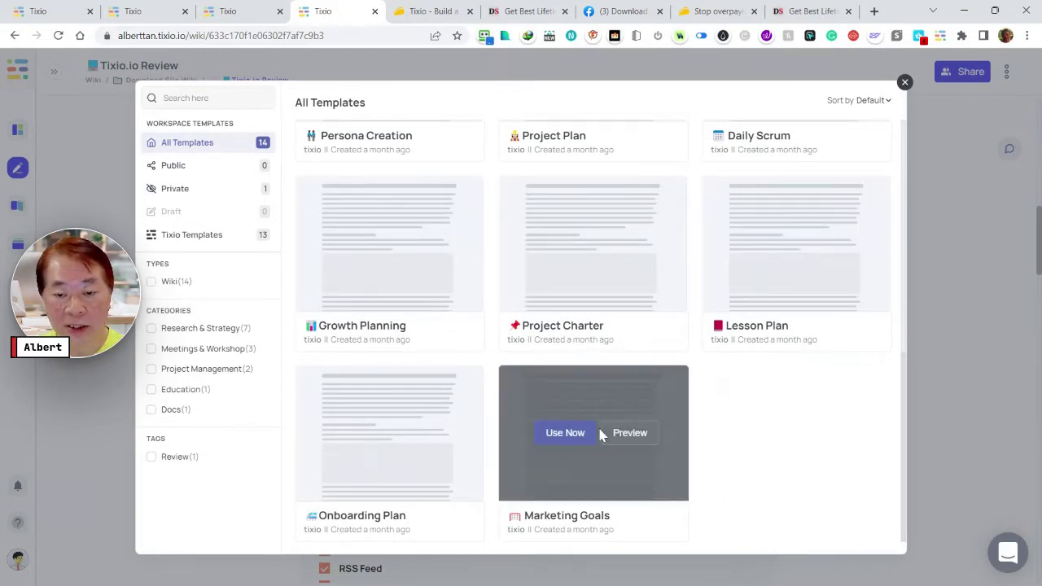
click(630, 433)
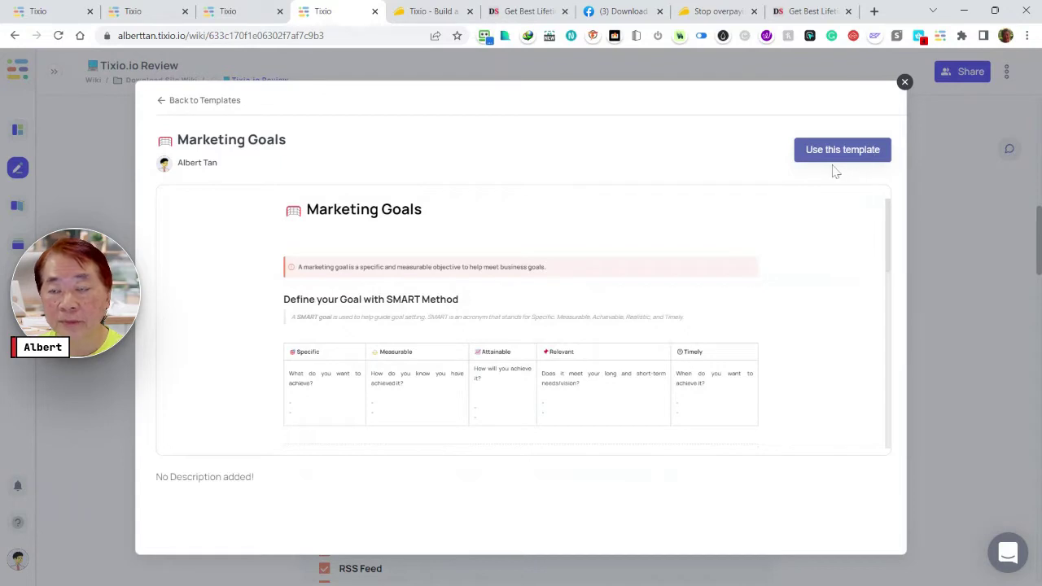
click(904, 83)
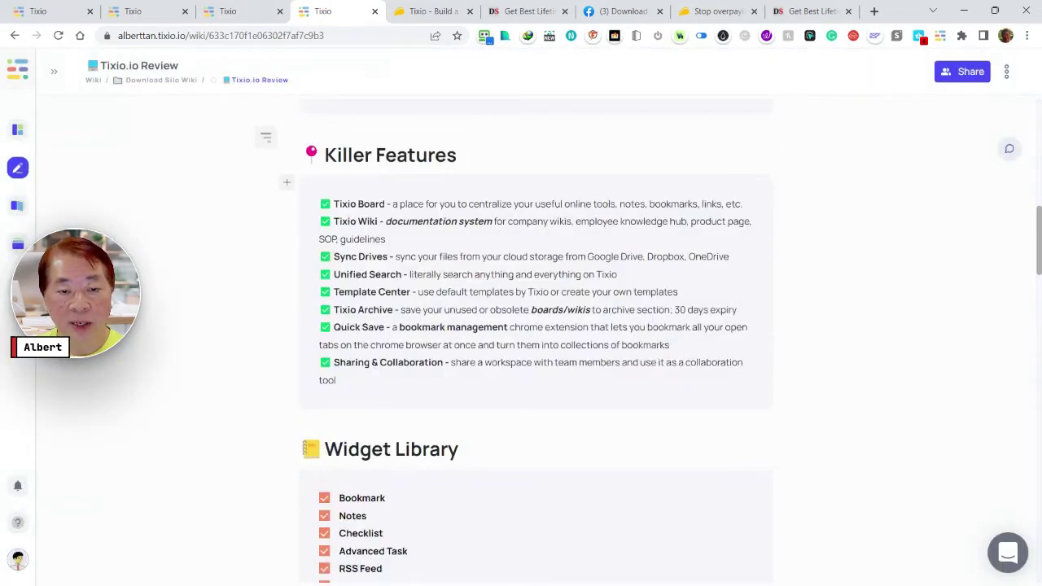
Read through the Killer Features and Widget Library sections of the Tixio.io Review wiki and go back to First Impressions
scroll(522, 358, down, 1)
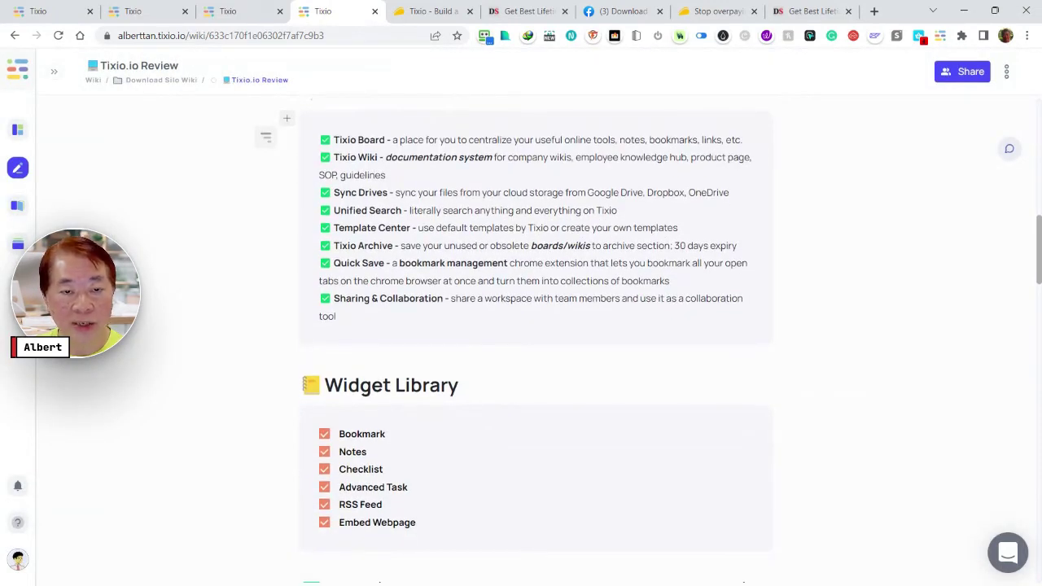
scroll(437, 361, down, 1)
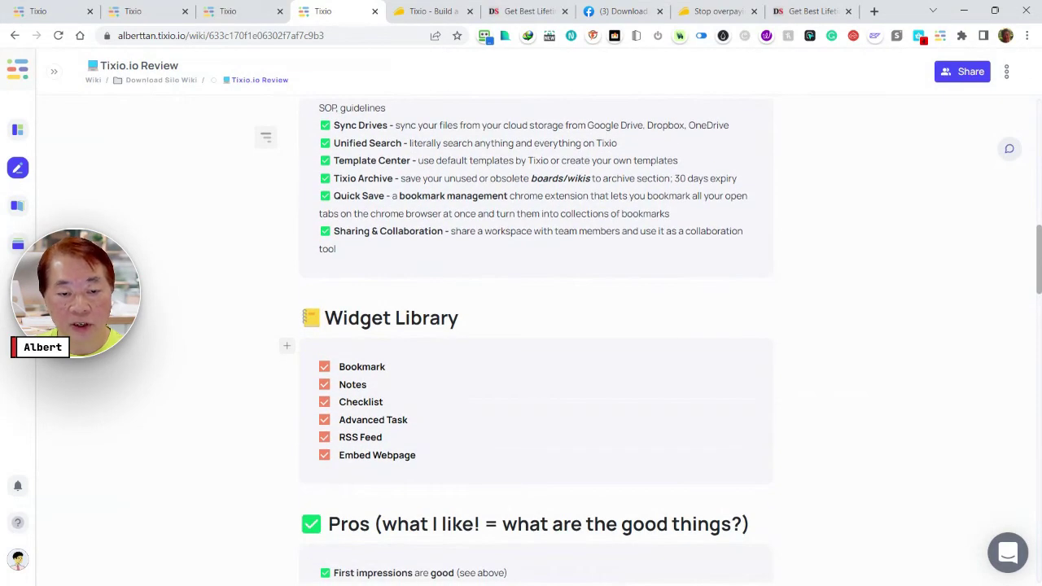
scroll(522, 339, up, 2)
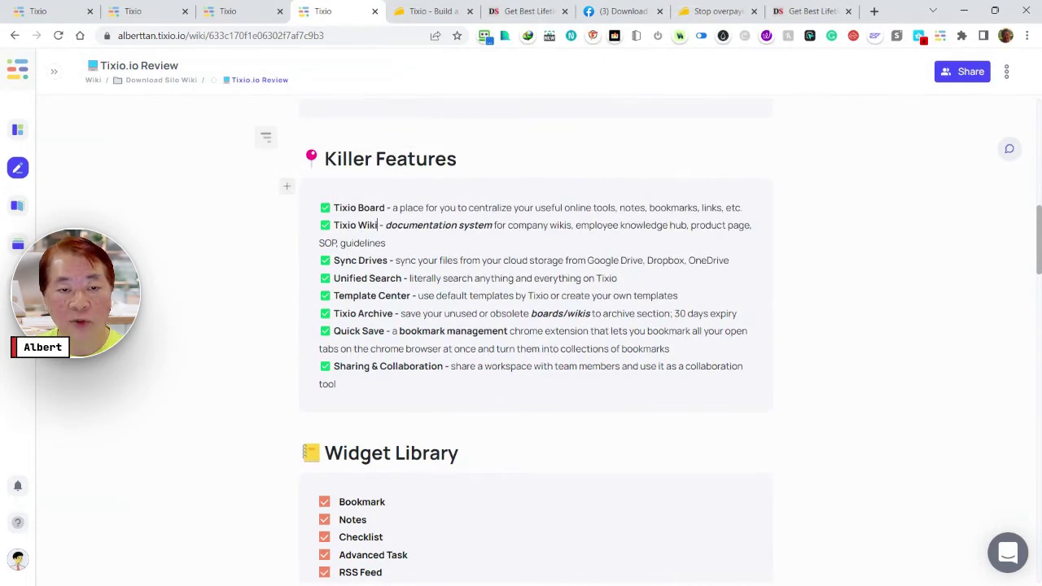
drag(377, 224, 356, 226)
click(621, 349)
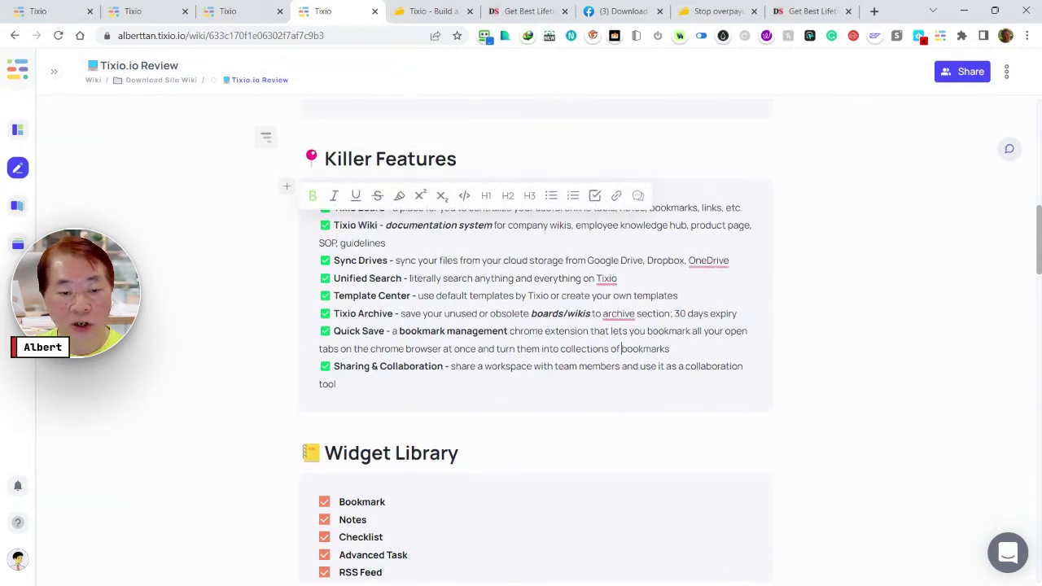
scroll(521, 339, down, 4)
scroll(521, 339, up, 5)
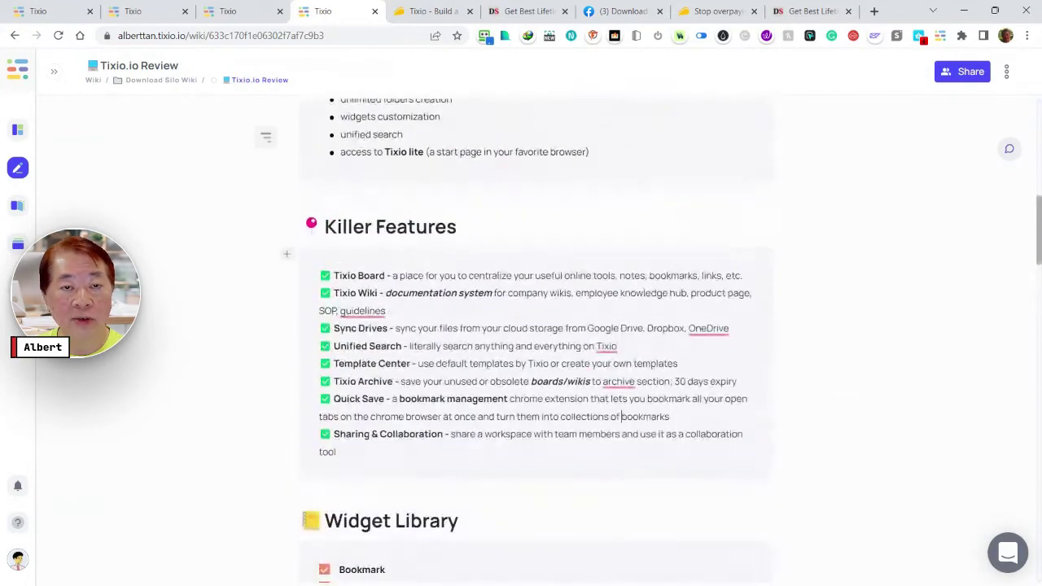
scroll(521, 339, up, 5)
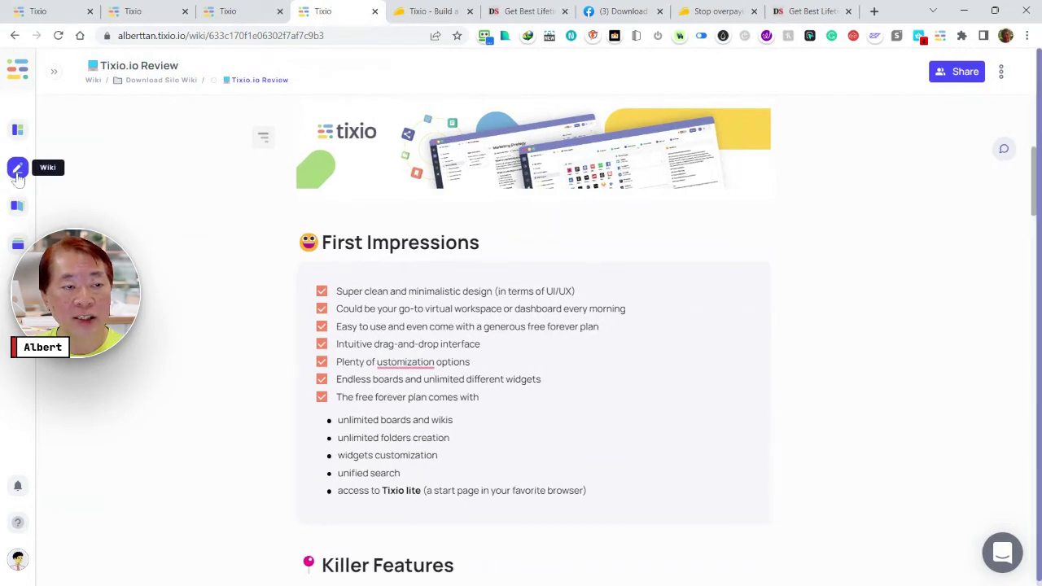
Go to the wiki section in the first Tixio tab and open the copy of the Welcome New Members page
click(38, 12)
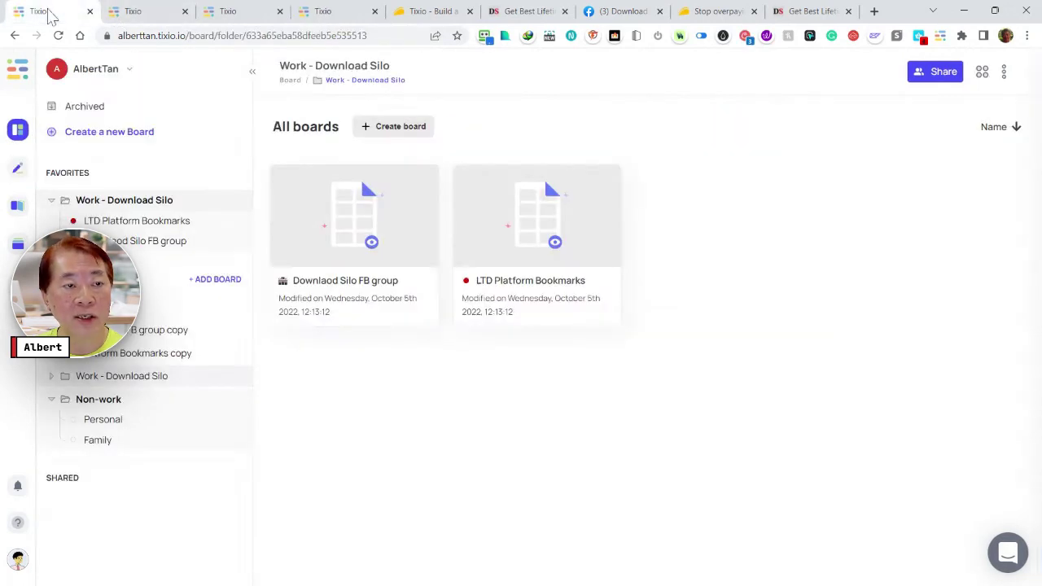
click(18, 171)
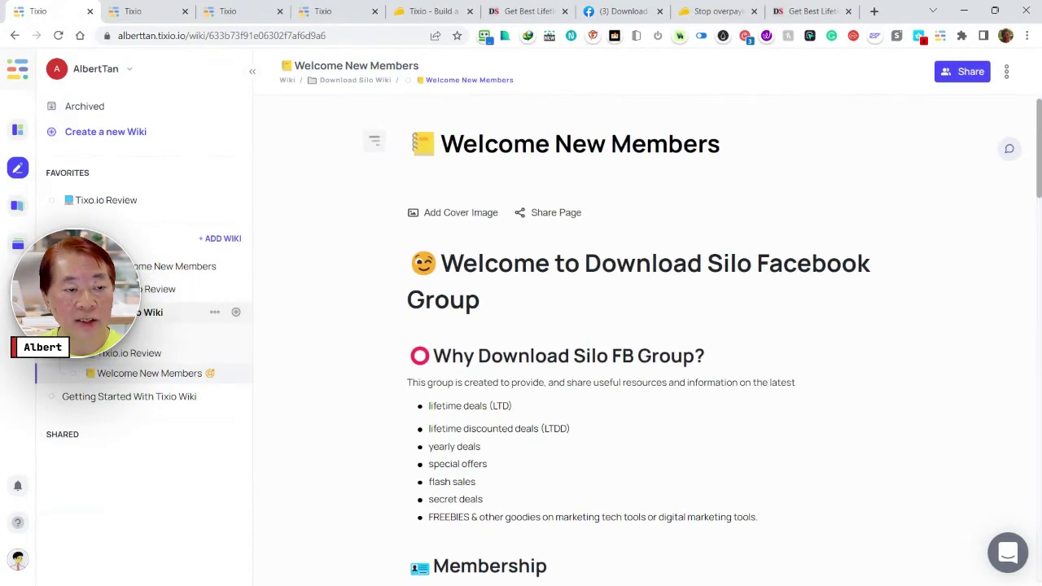
click(77, 312)
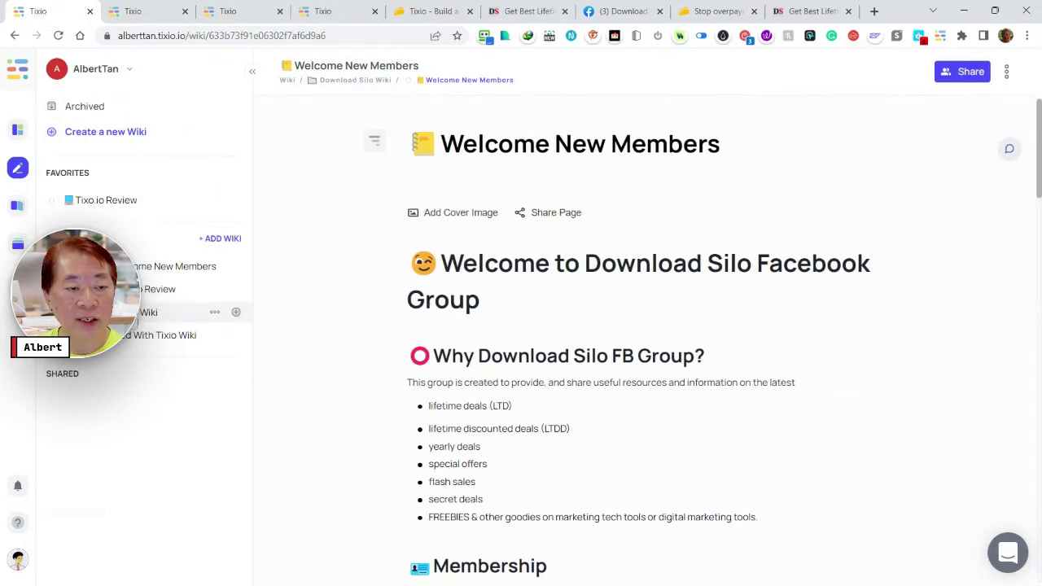
click(148, 312)
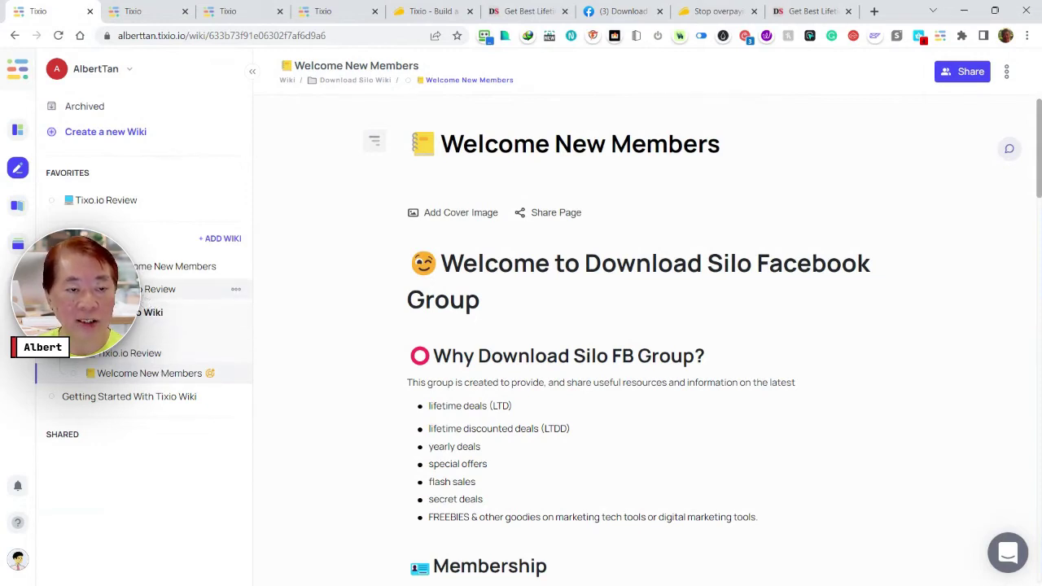
click(149, 275)
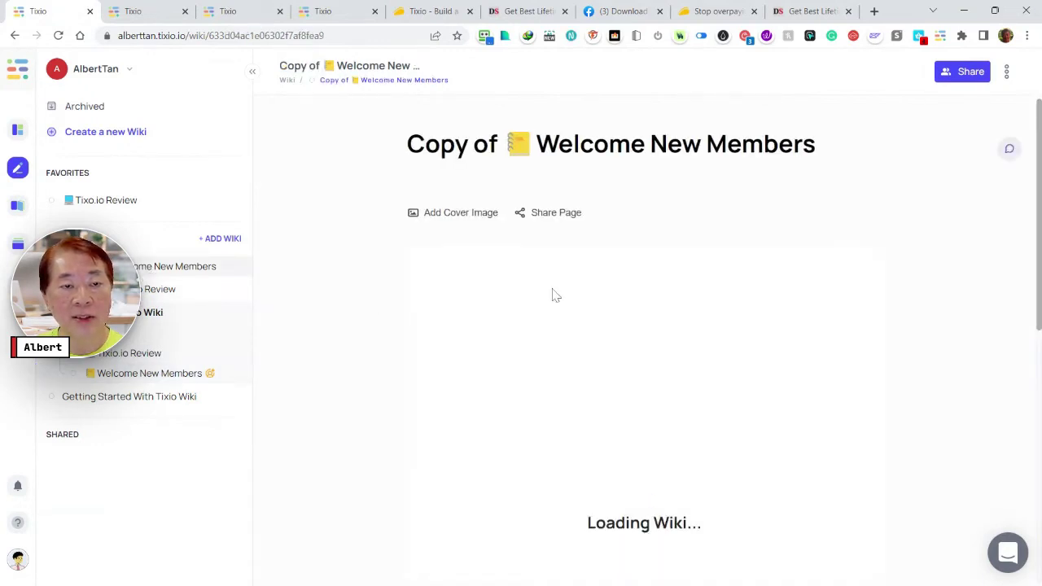
Collapse the sidebar and look through the copied Welcome New Members page, including its Discussion Topics section
click(252, 72)
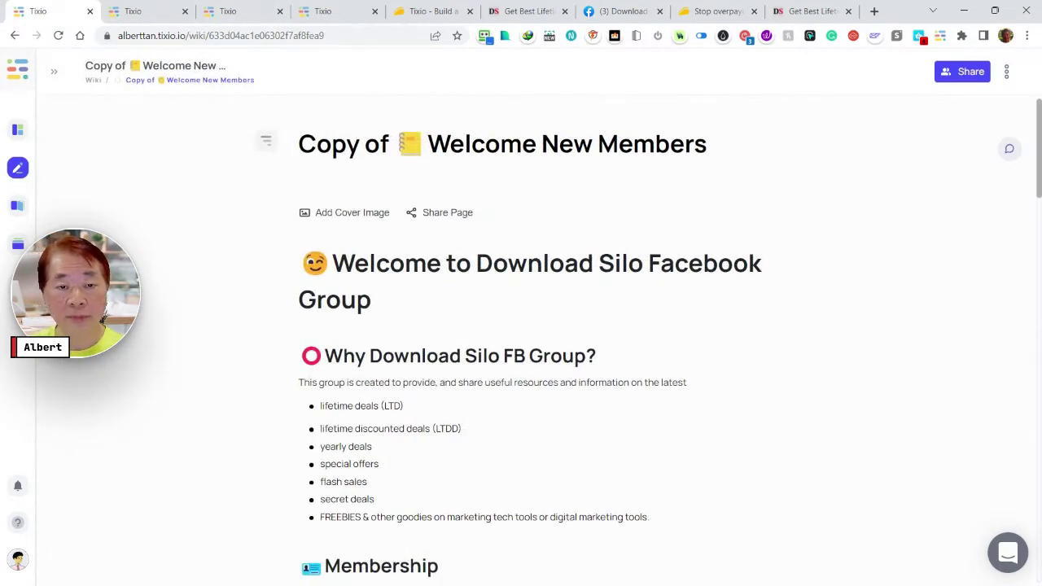
scroll(521, 342, down, 1)
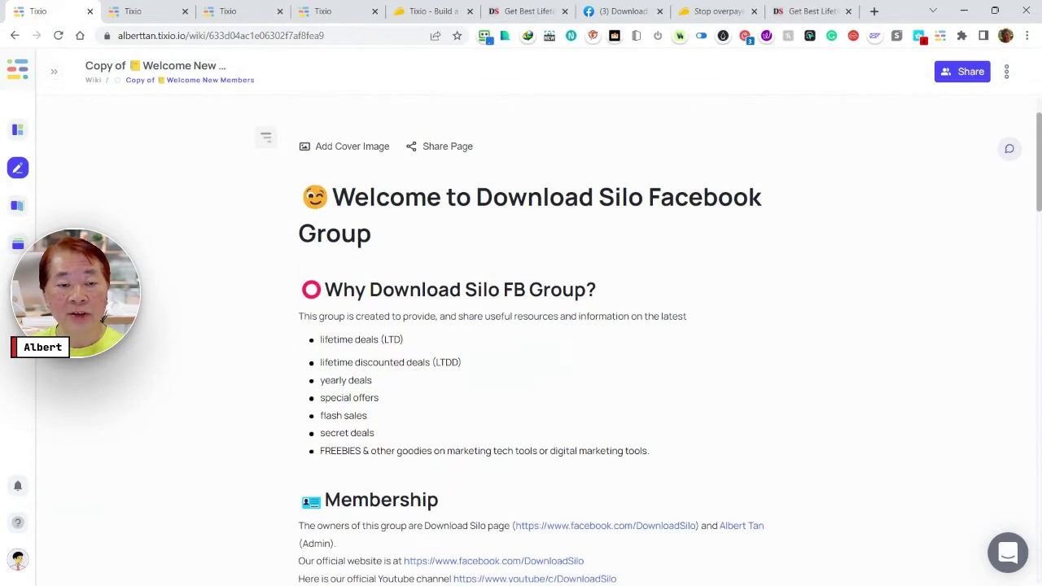
scroll(522, 342, down, 5)
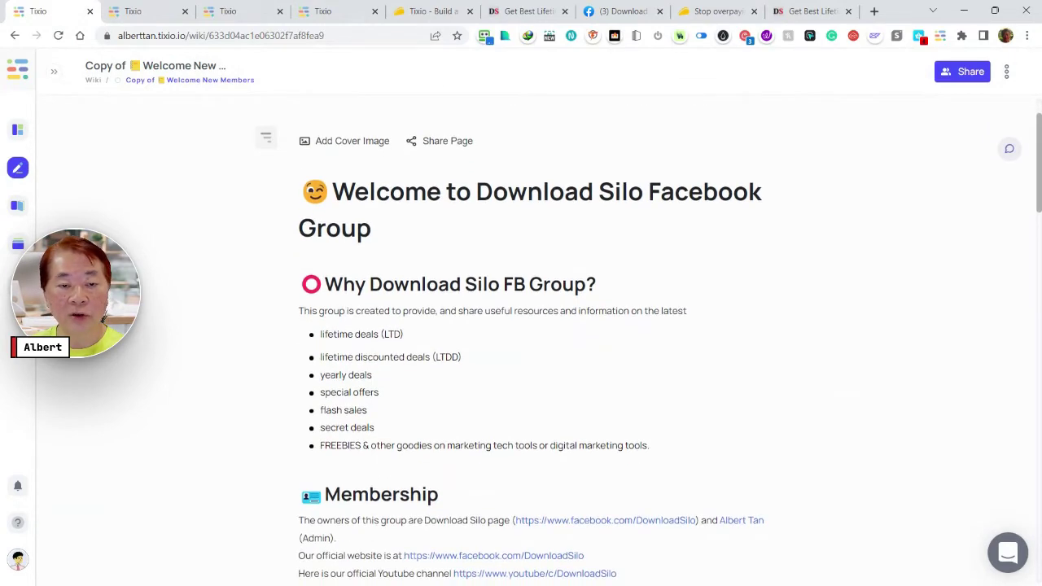
scroll(521, 342, down, 10)
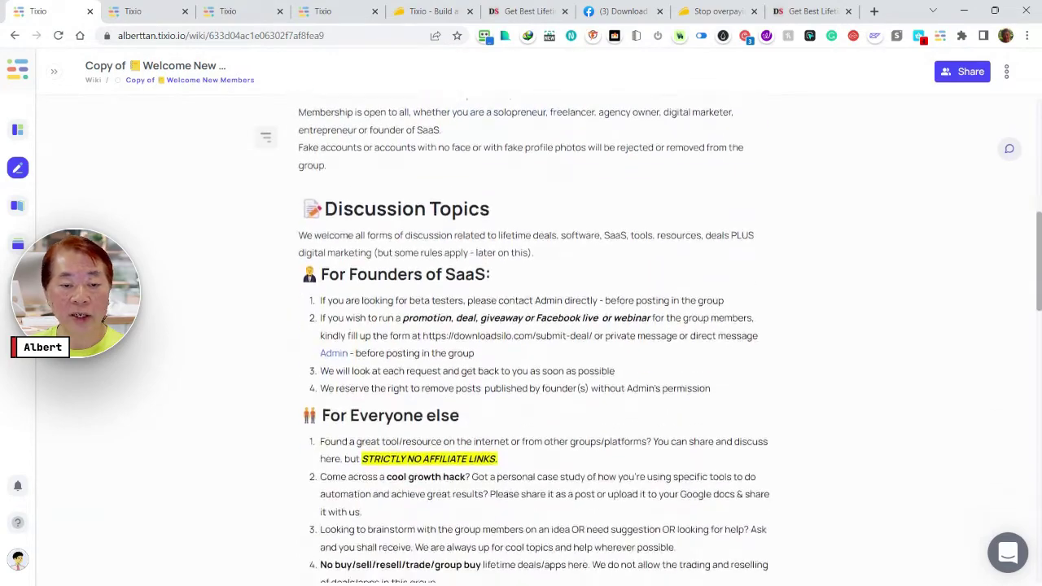
scroll(521, 342, up, 8)
scroll(661, 223, up, 10)
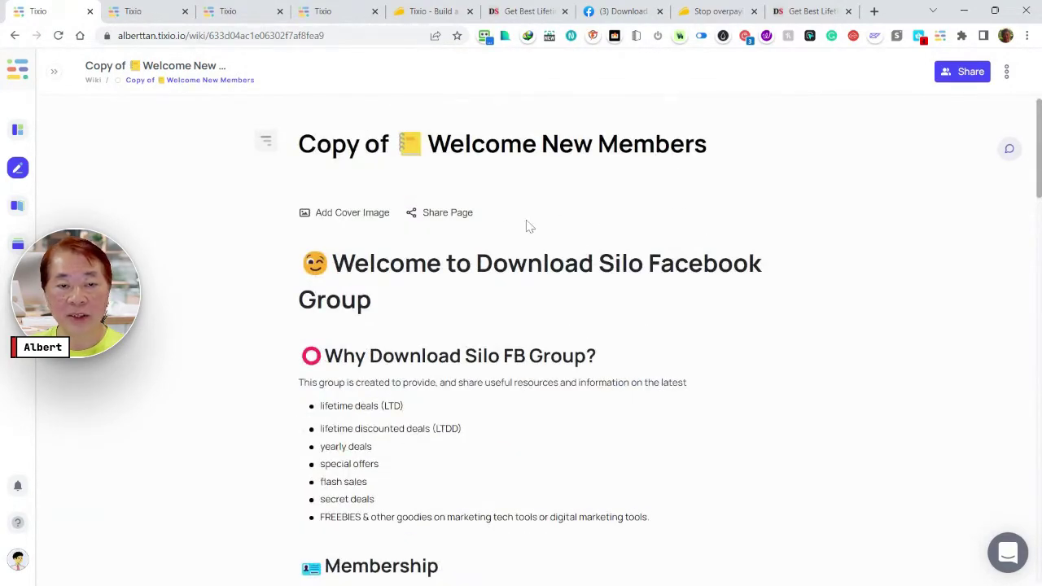
Show and hide the page's table of contents, and restore the wiki sidebar
click(266, 143)
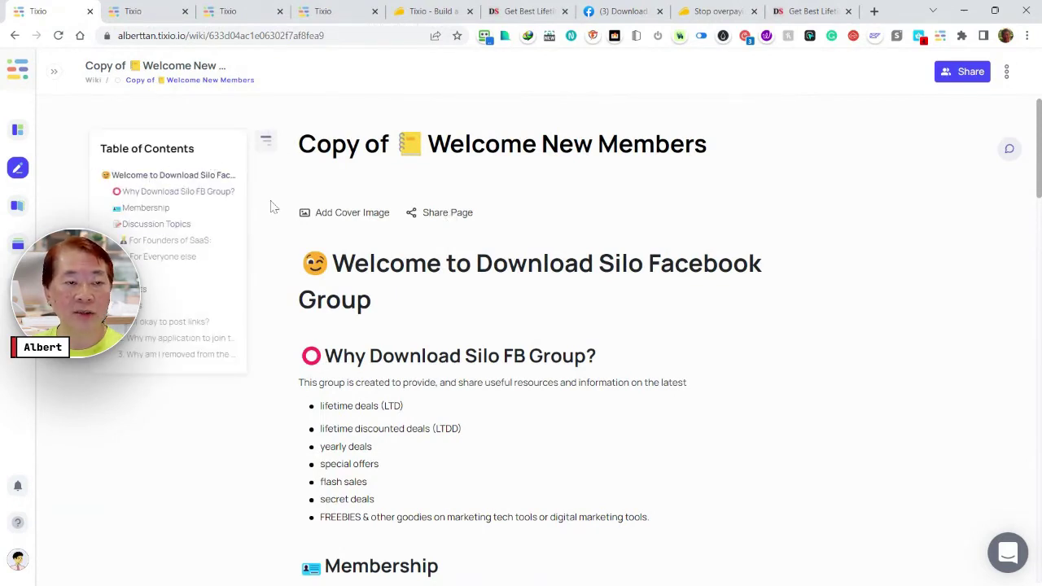
click(266, 143)
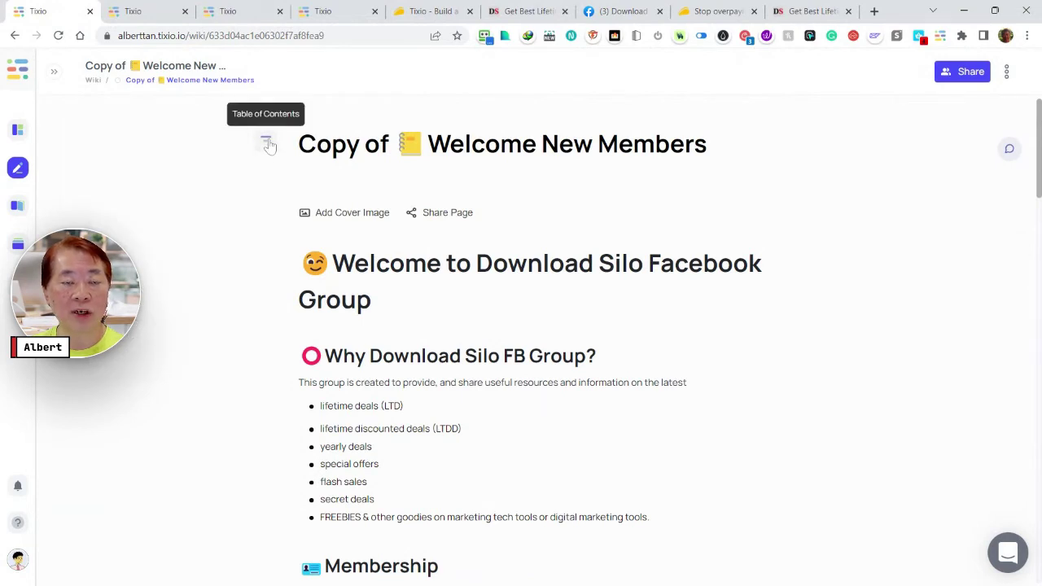
click(266, 143)
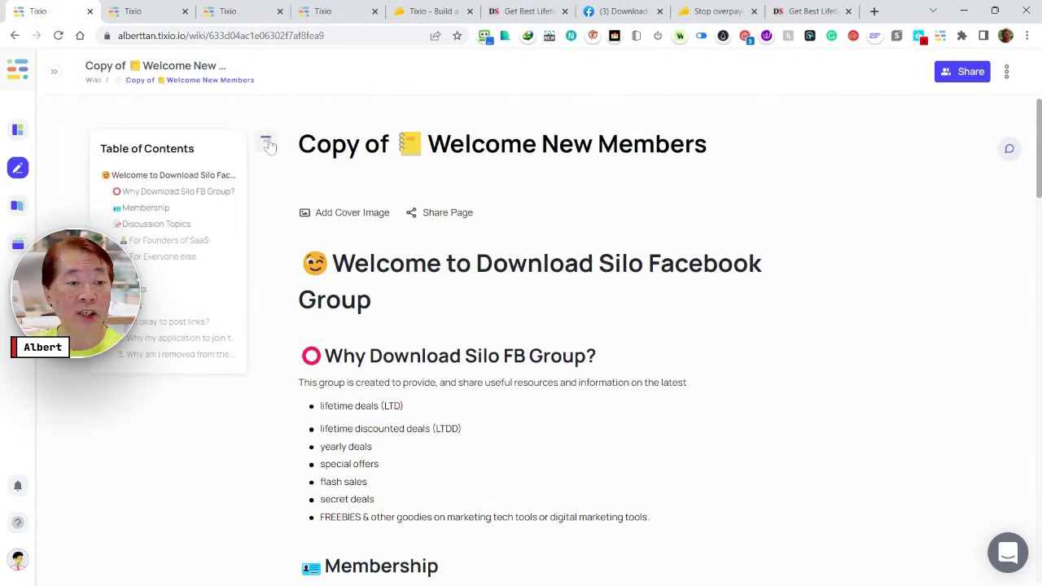
click(267, 143)
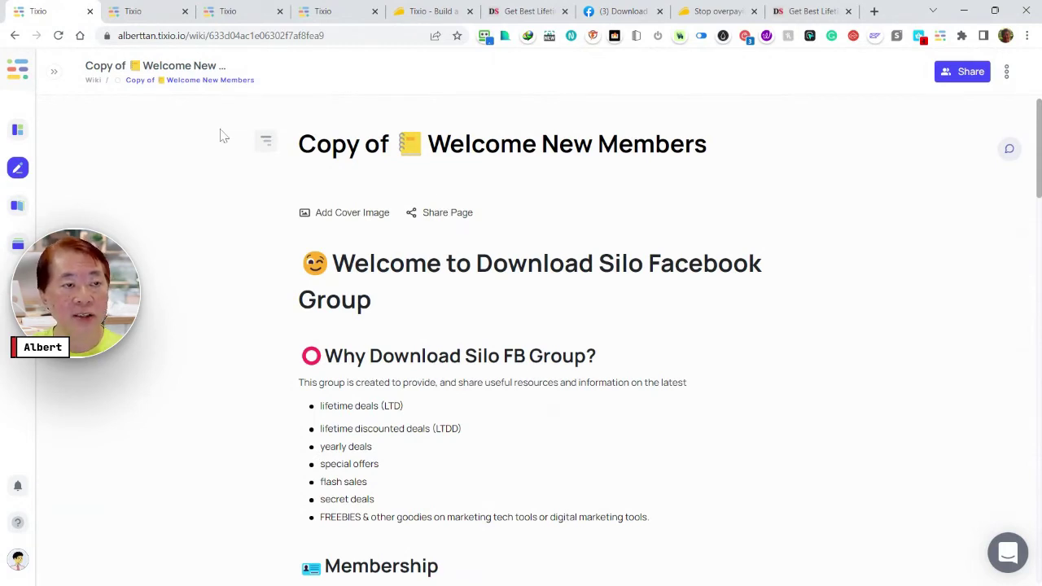
click(55, 73)
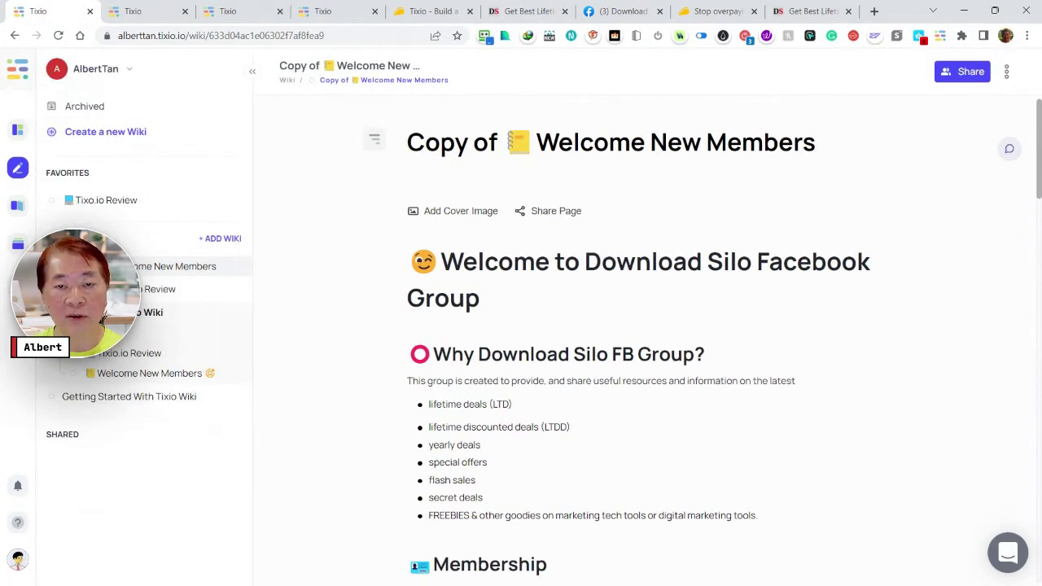
Insert a Well block below the Need Support? section at the end of the page
scroll(705, 340, down, 1)
scroll(705, 339, down, 5)
scroll(705, 340, down, 12)
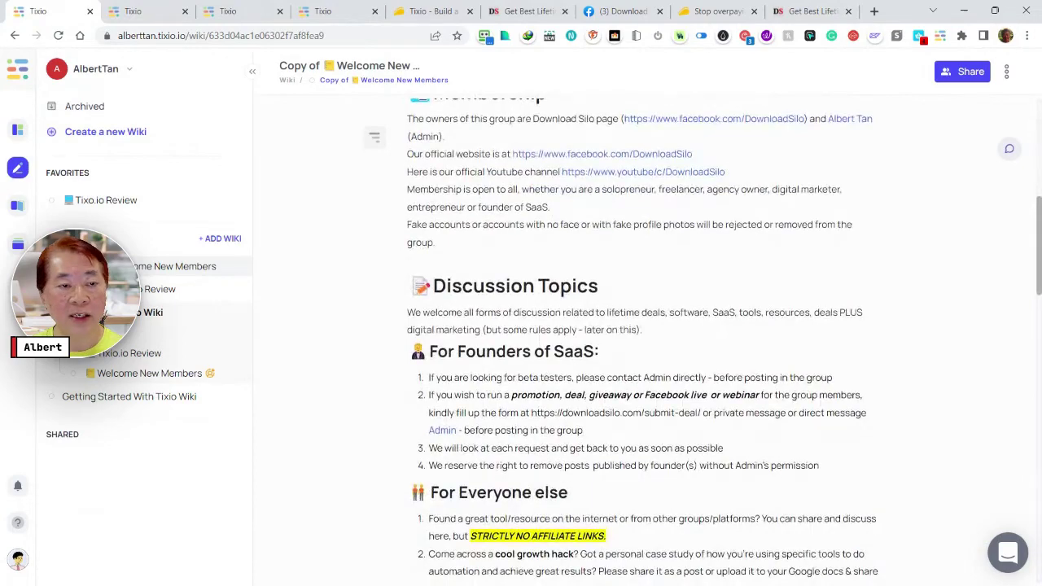
scroll(705, 339, down, 4)
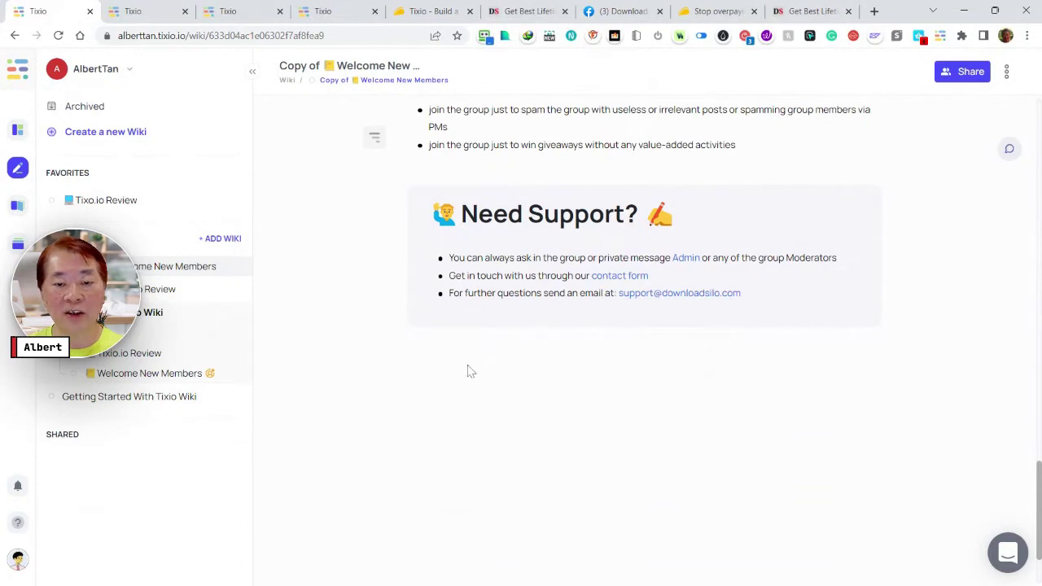
click(471, 361)
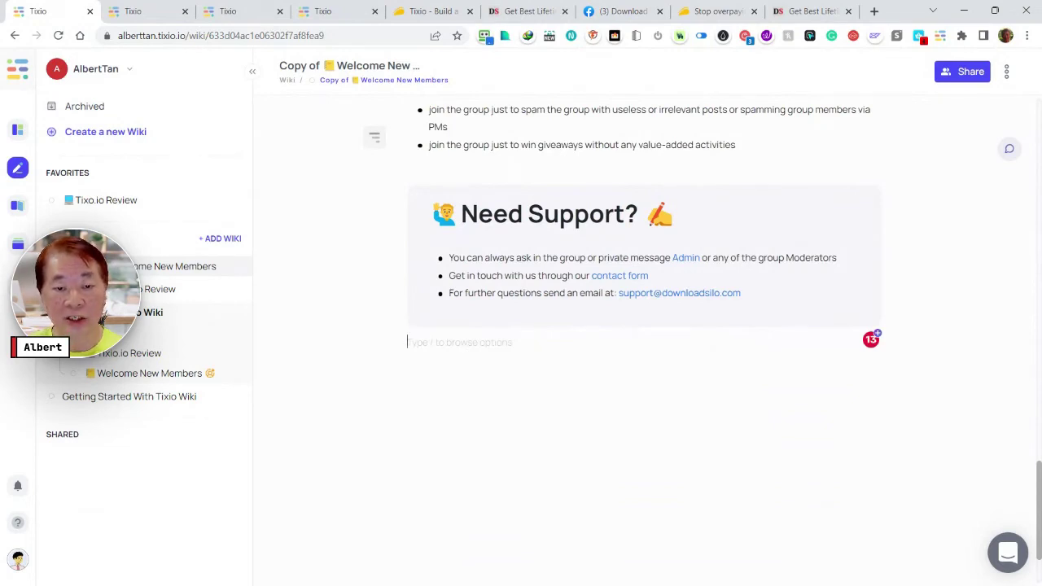
text(/)
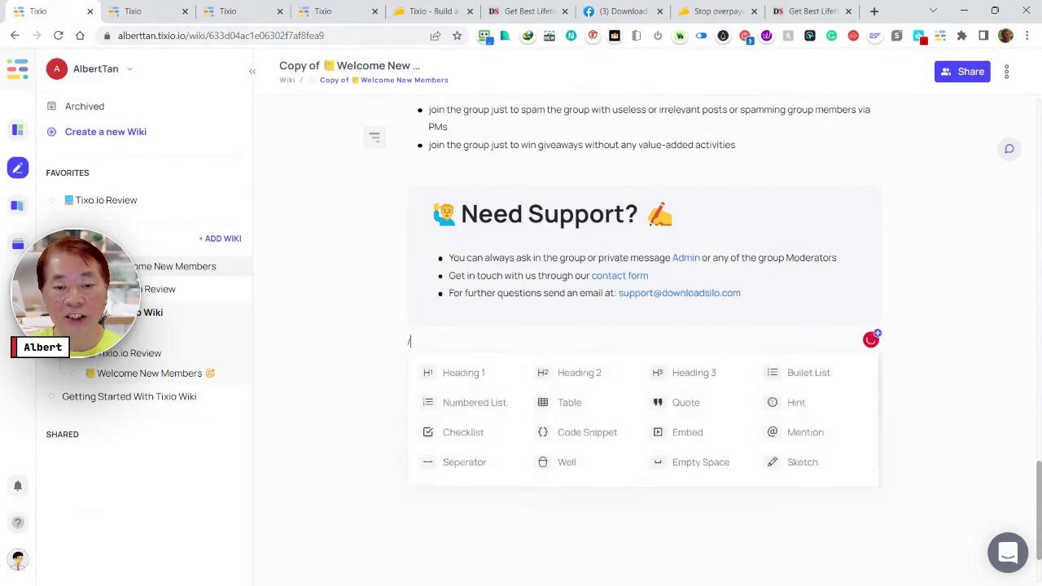
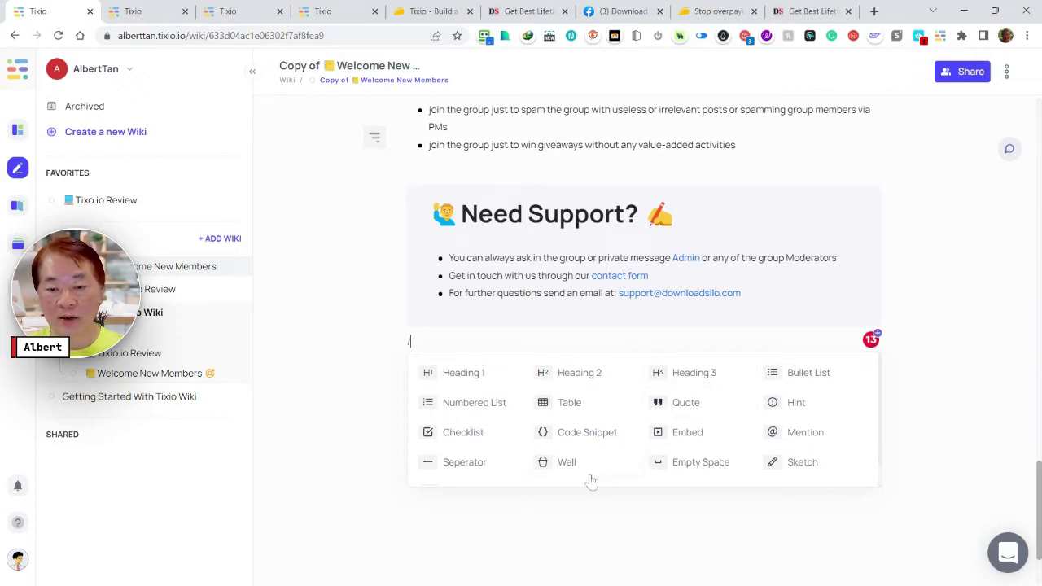
click(568, 463)
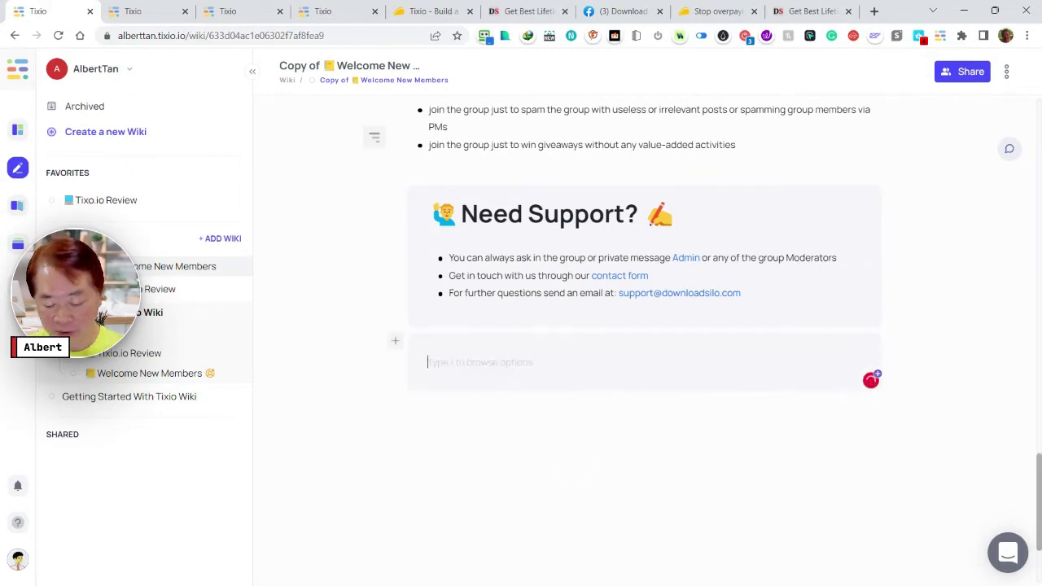
Add a bullet list inside the new well with the items "Buleet1" and "Bullet 2"
text(/)
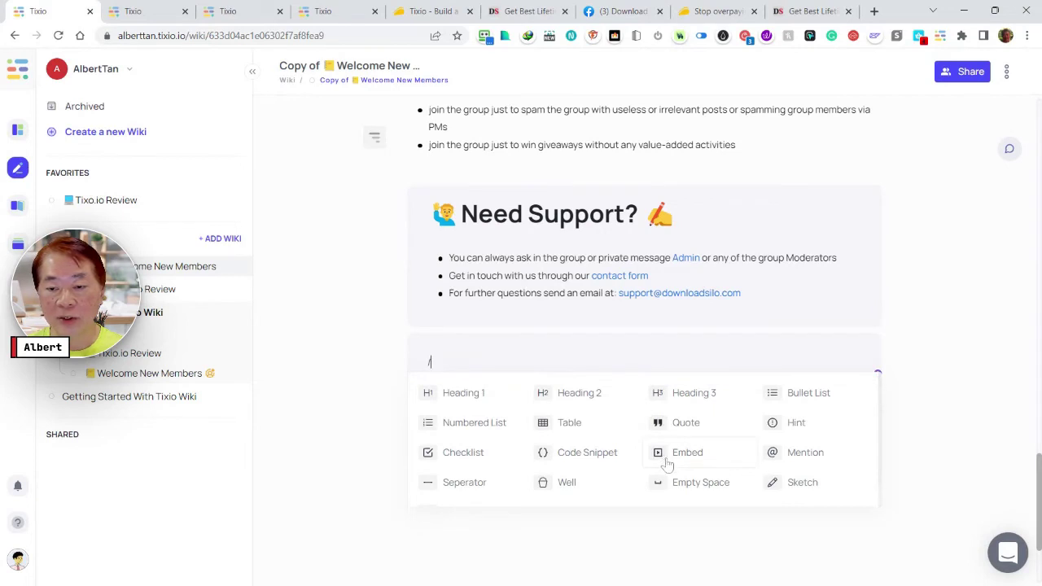
click(773, 395)
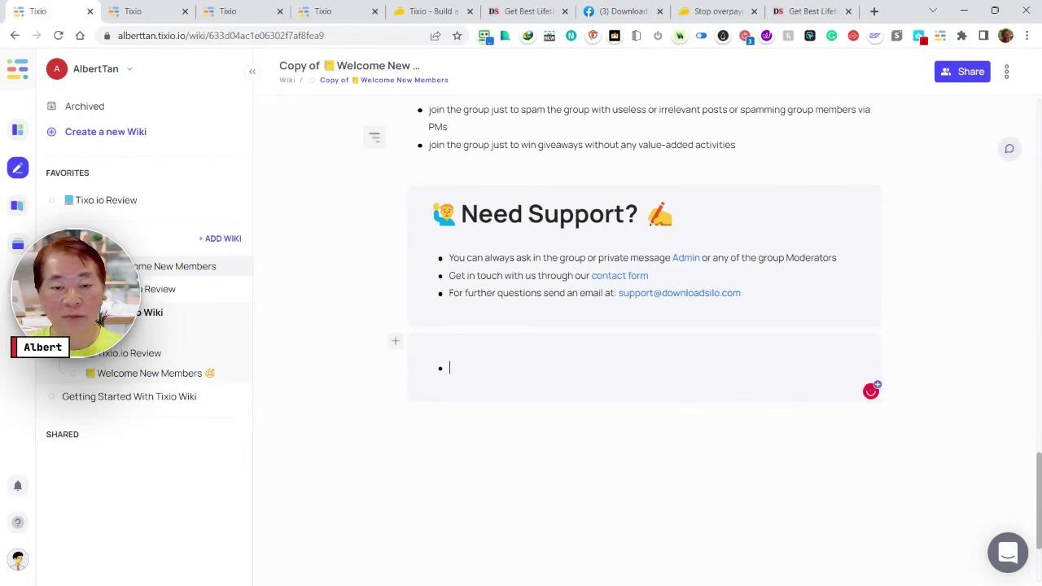
text(Buleet)
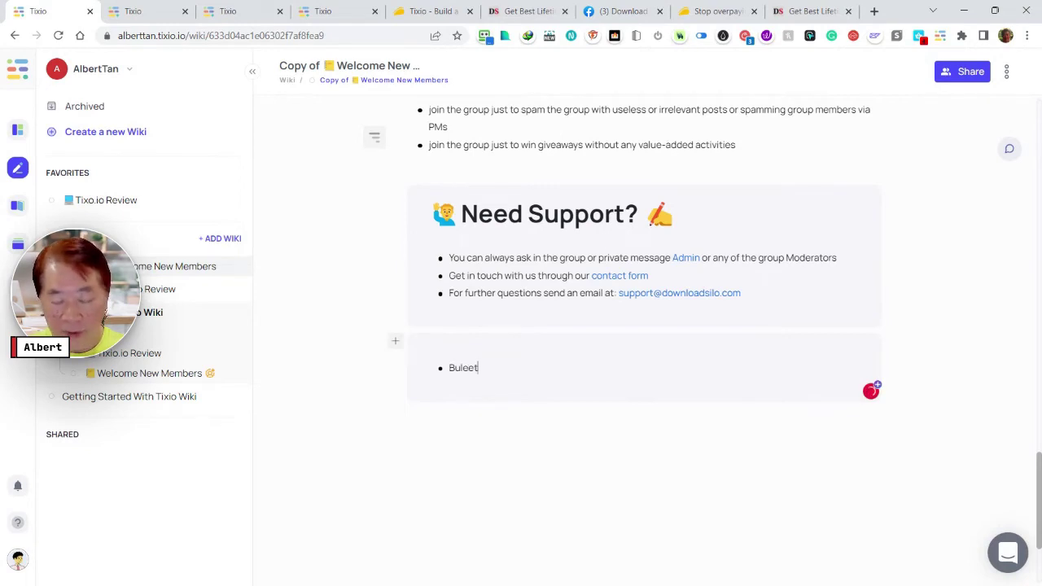
text(1)
key(Return)
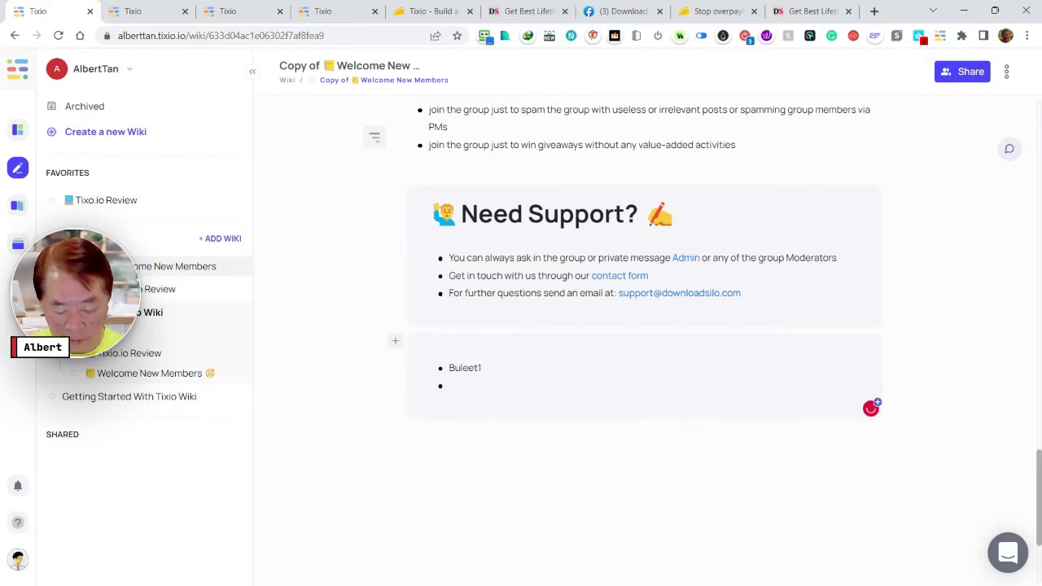
text(Bullet 2)
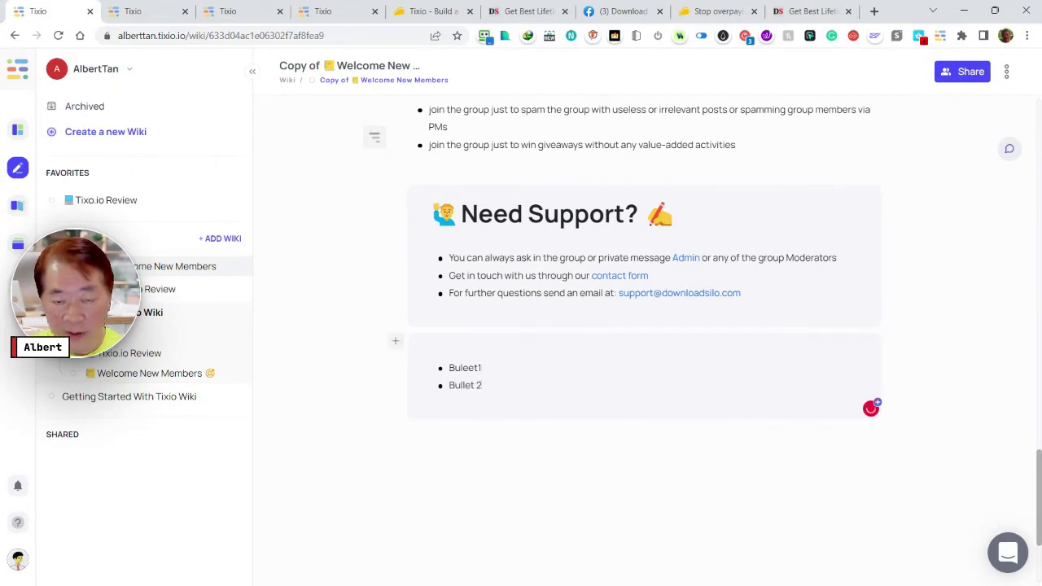
Correct the first bullet item's text to "Bullet 1"
key(BackSpace)
key(BackSpace)
key(BackSpace)
key(BackSpace)
text(let 1)
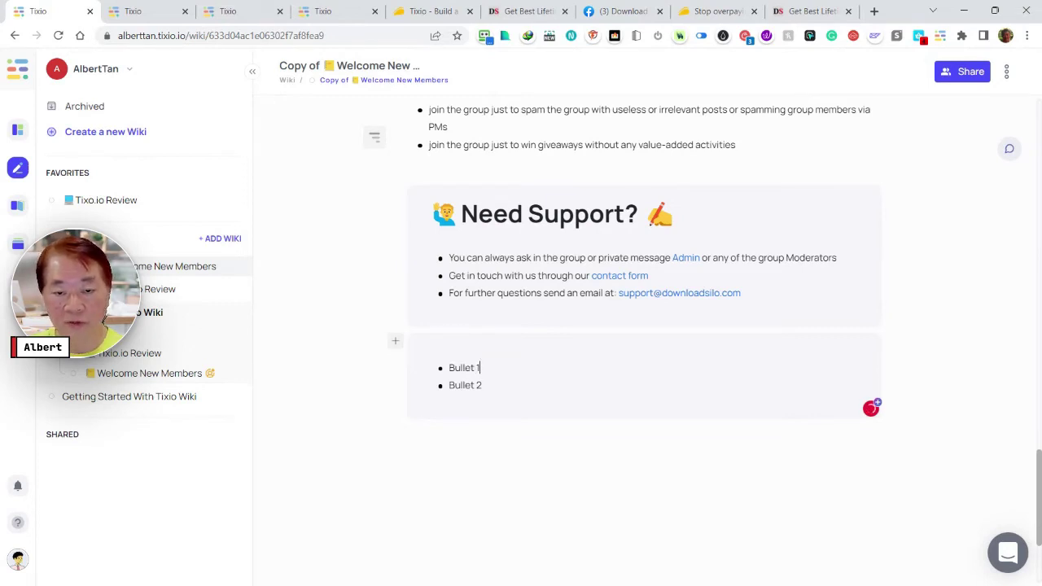
Insert a Quote block below the bullet list inside the well
key(Return)
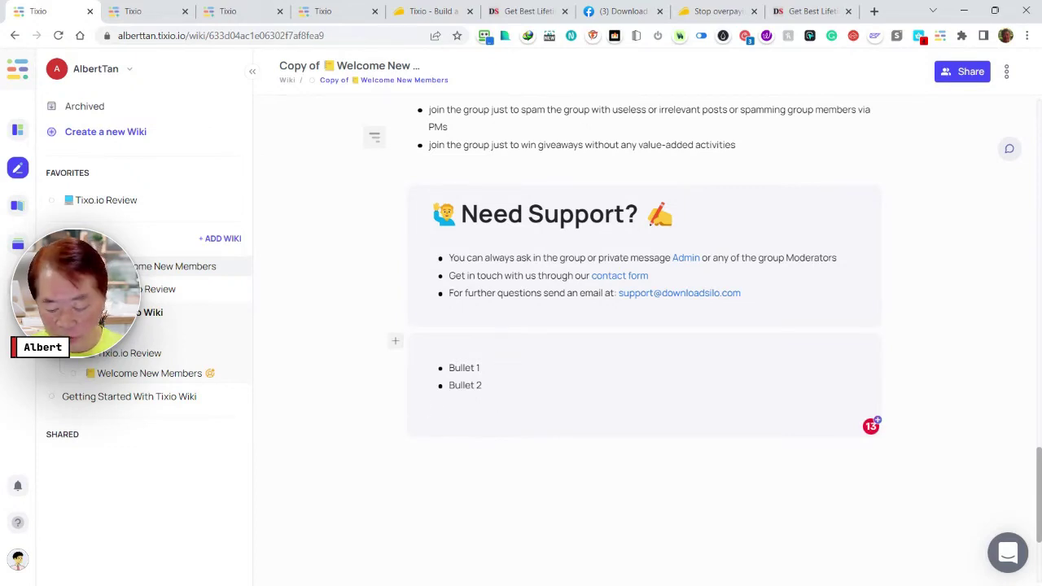
text(/)
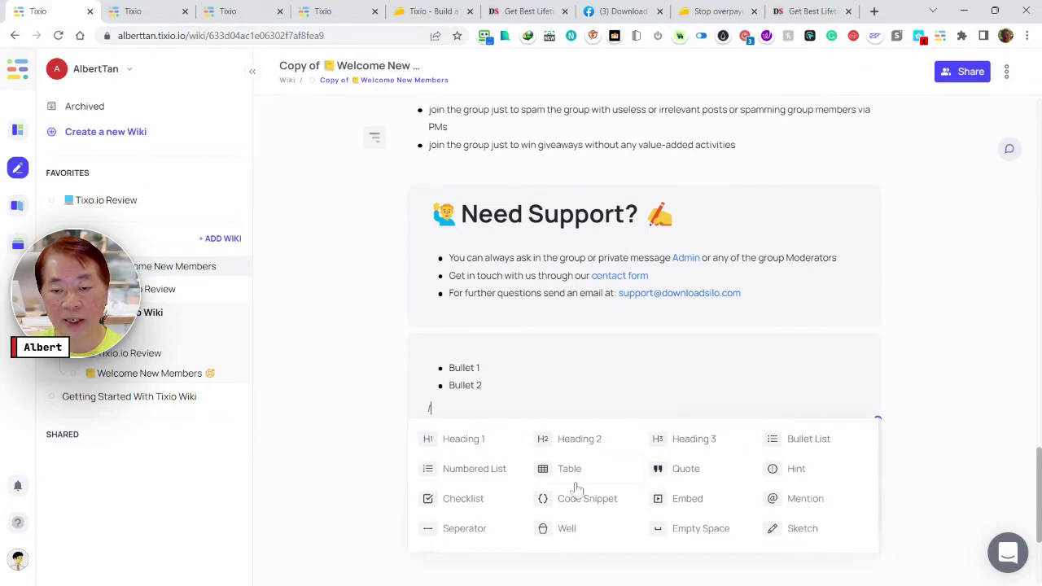
scroll(710, 510, down, 1)
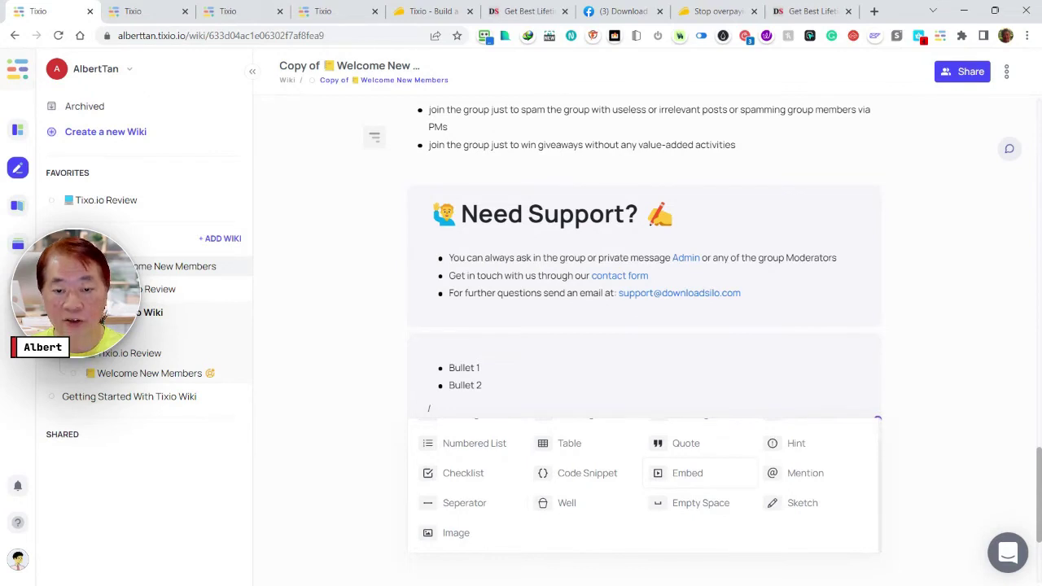
scroll(709, 530, up, 1)
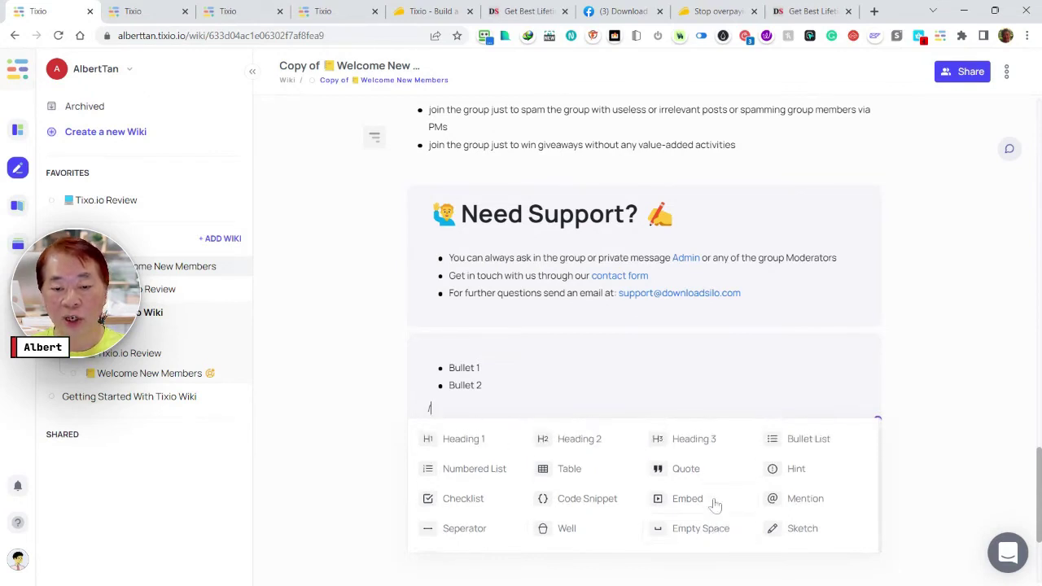
click(680, 474)
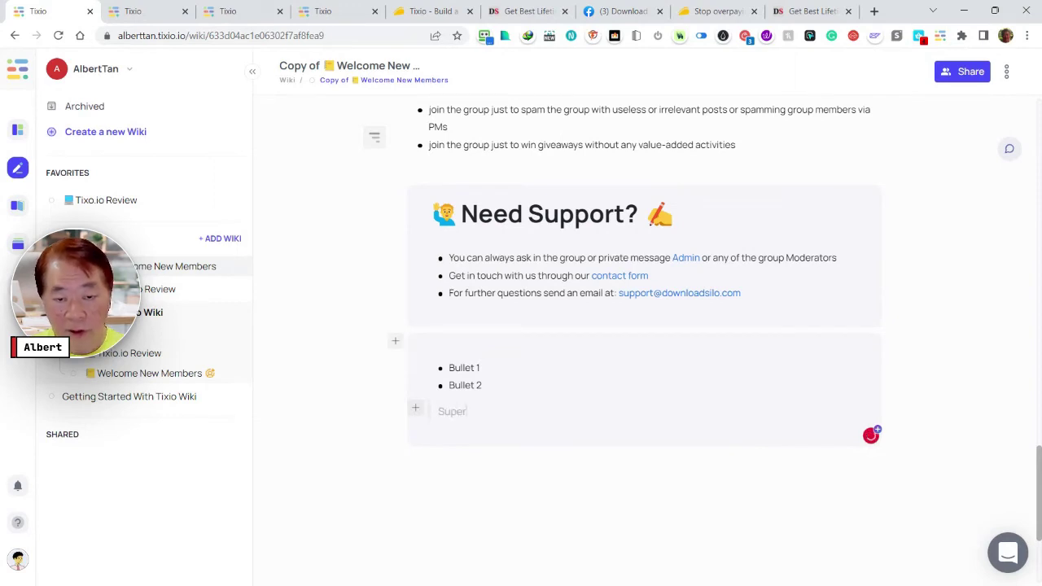
Replace the quote's text with "Hpow ar eyou ?" and accept the suggested spelling "How" for its first word
key(BackSpace)
key(BackSpace)
key(BackSpace)
key(BackSpace)
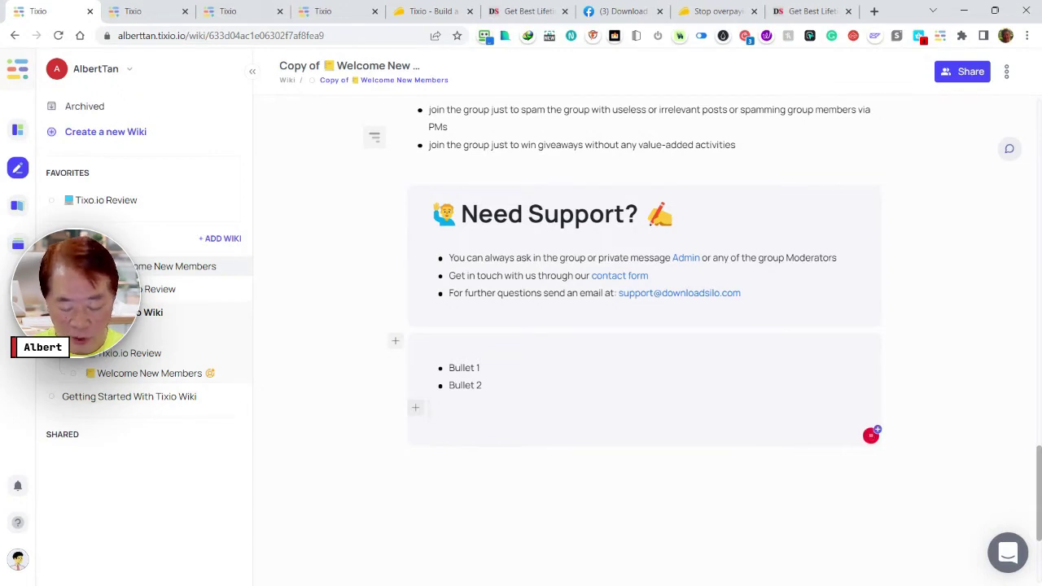
text(Hpow ar eyou ?)
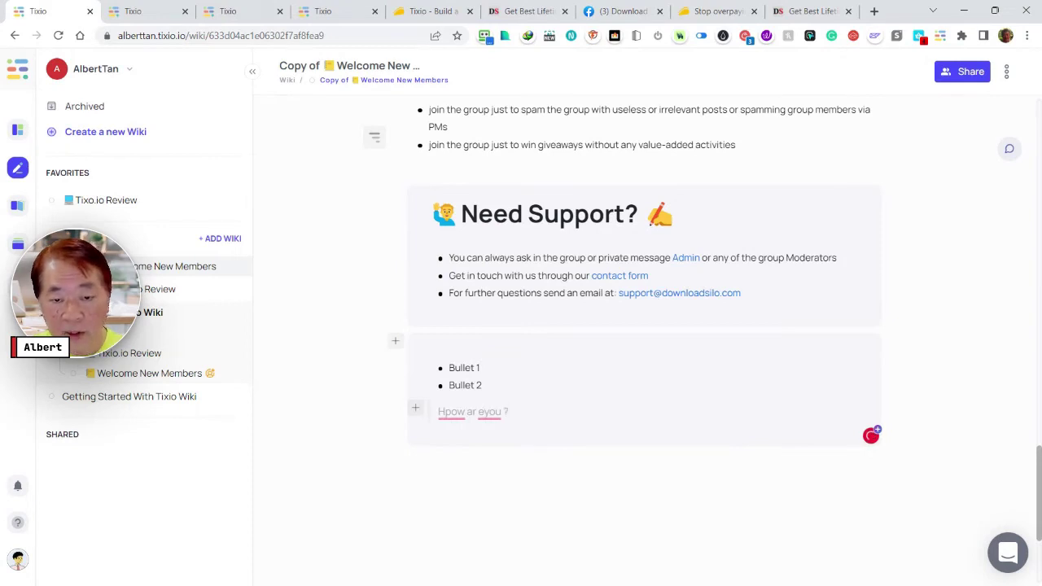
mouse_move(453, 412)
click(456, 437)
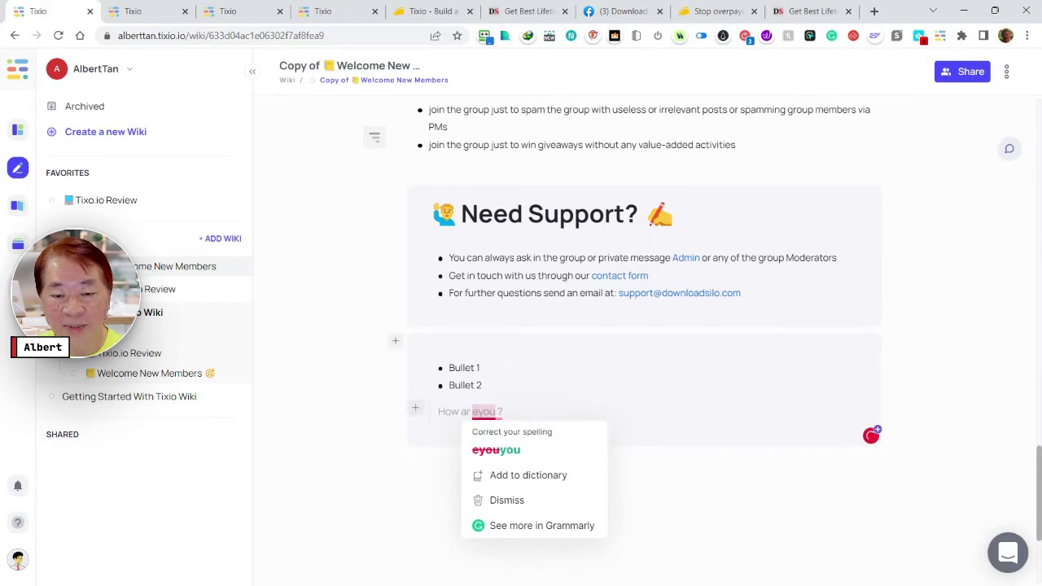
Correct the quote's text to "How are you ?" and add an empty line after it
key(BackSpace)
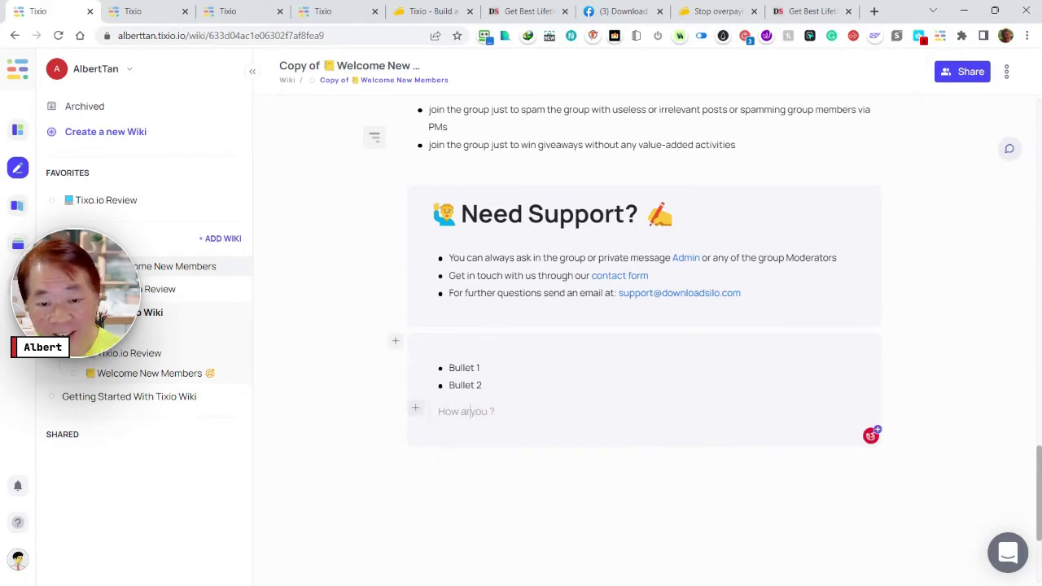
text(e)
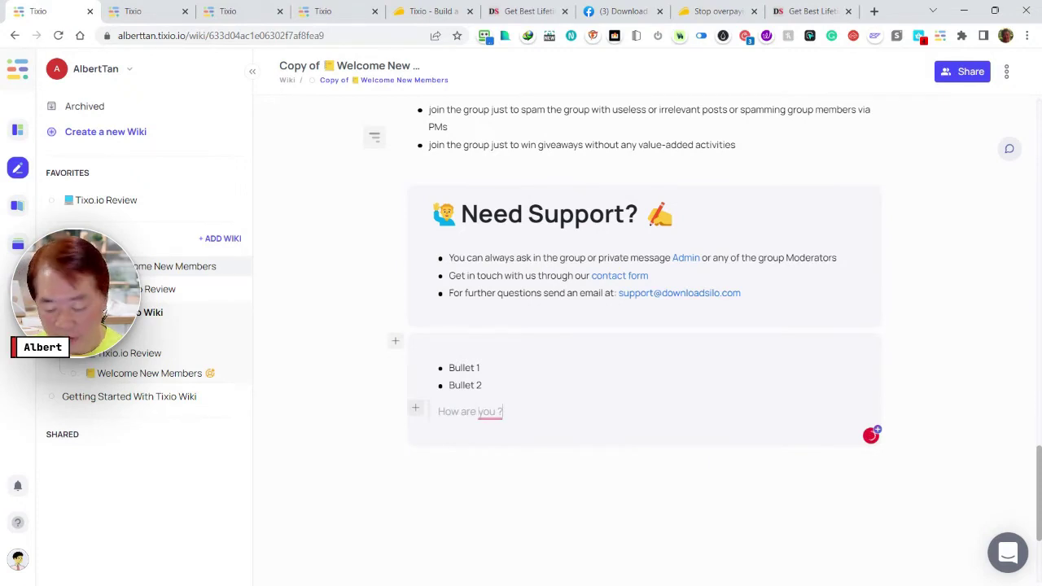
key(Return)
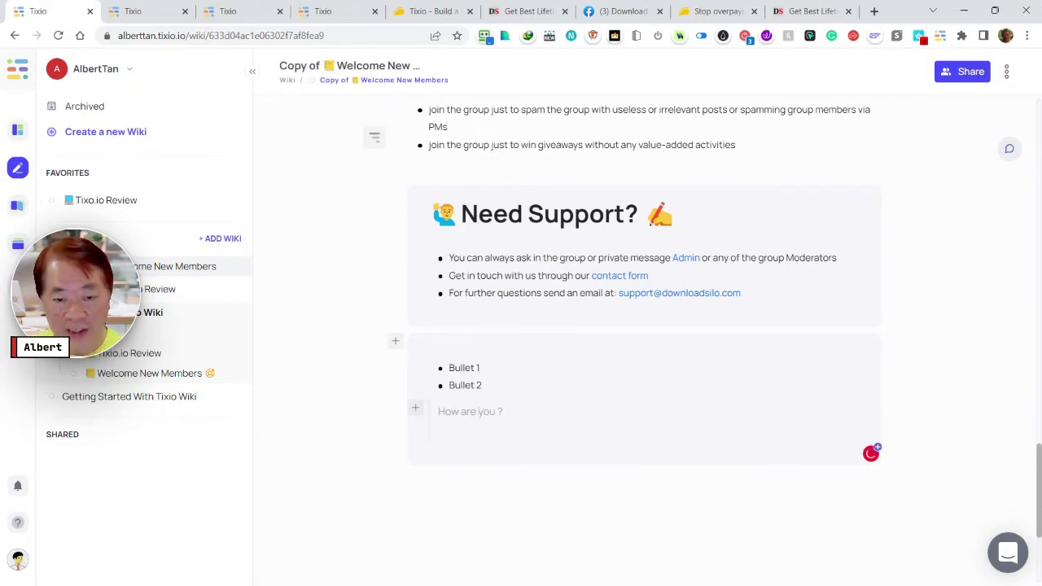
Delete the Quote block beneath the bullet list in the well
click(417, 407)
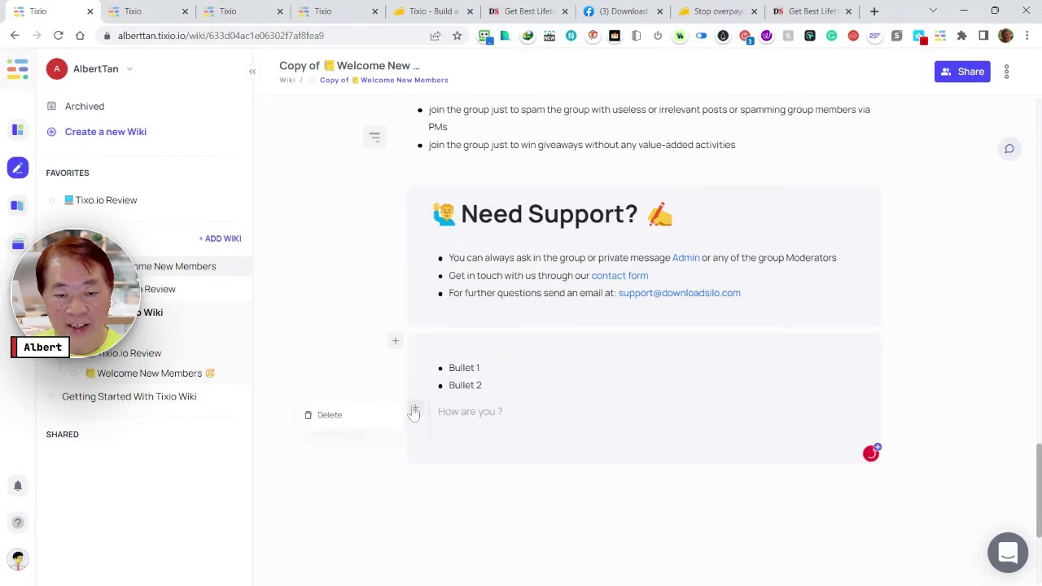
click(338, 418)
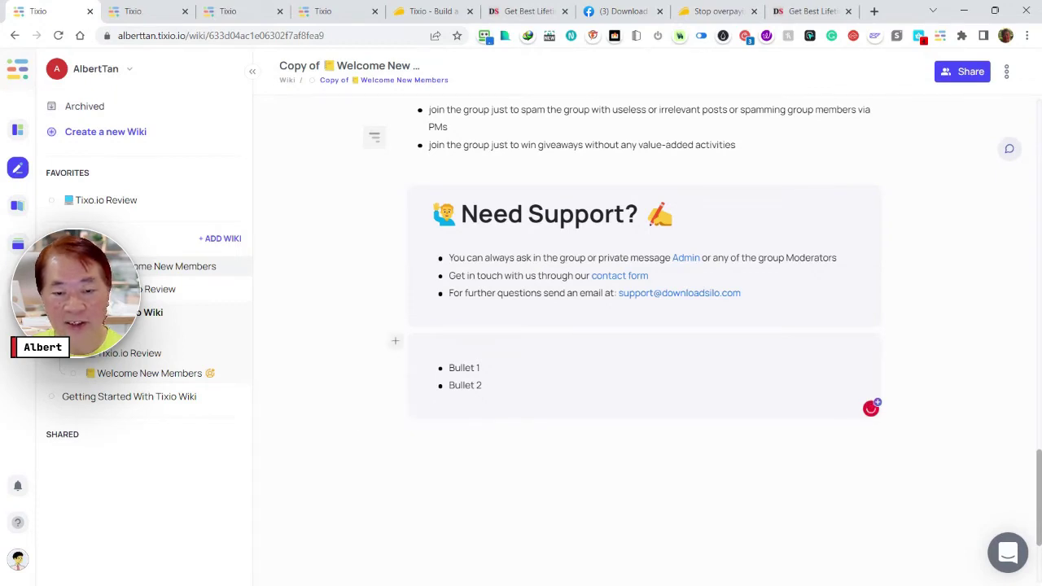
Insert a Sketch block on a new line below the well and open its drawing canvas
click(494, 448)
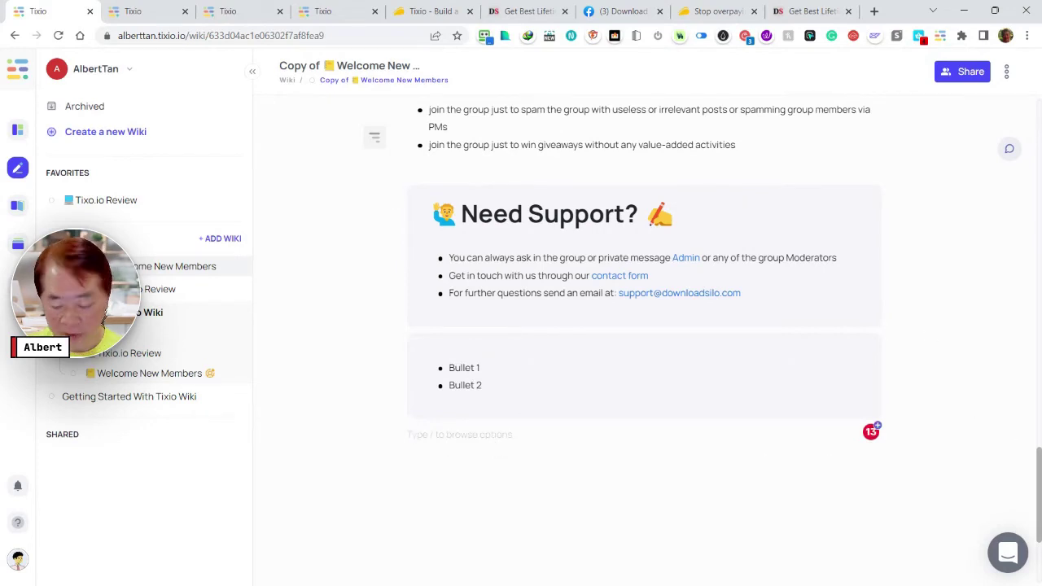
scroll(475, 432, down, 3)
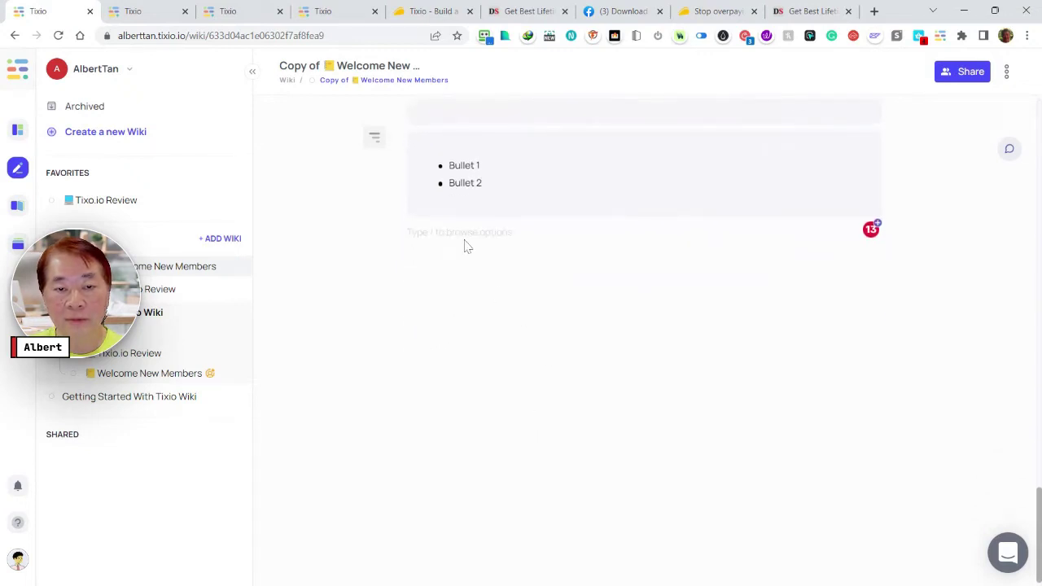
text(/)
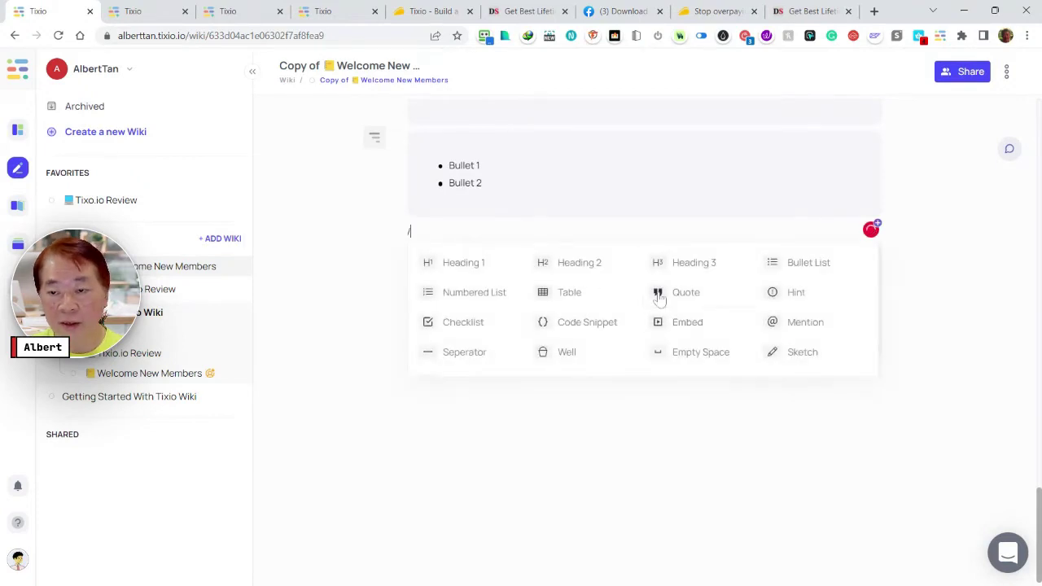
click(783, 357)
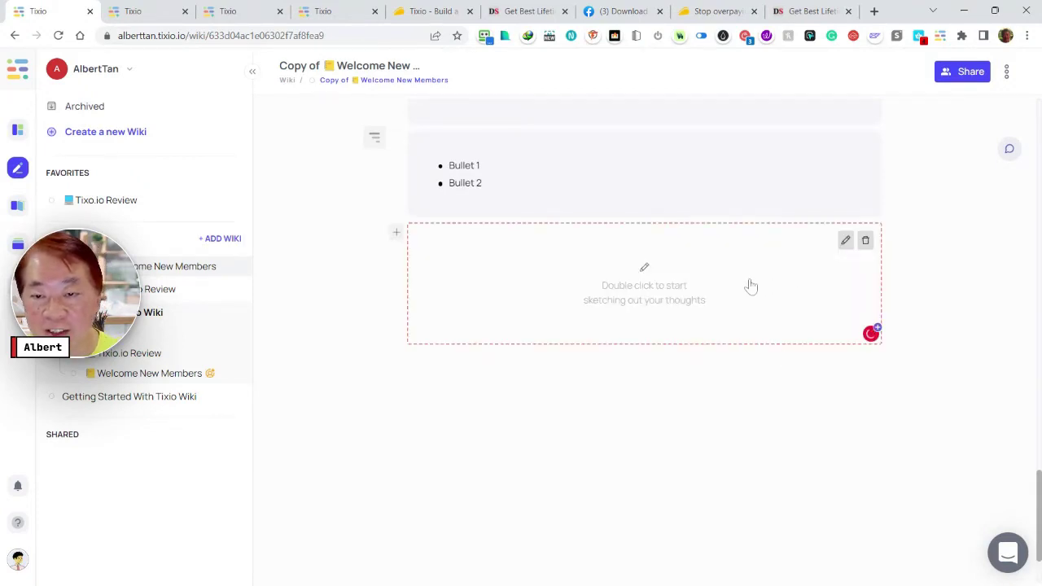
double_click(651, 296)
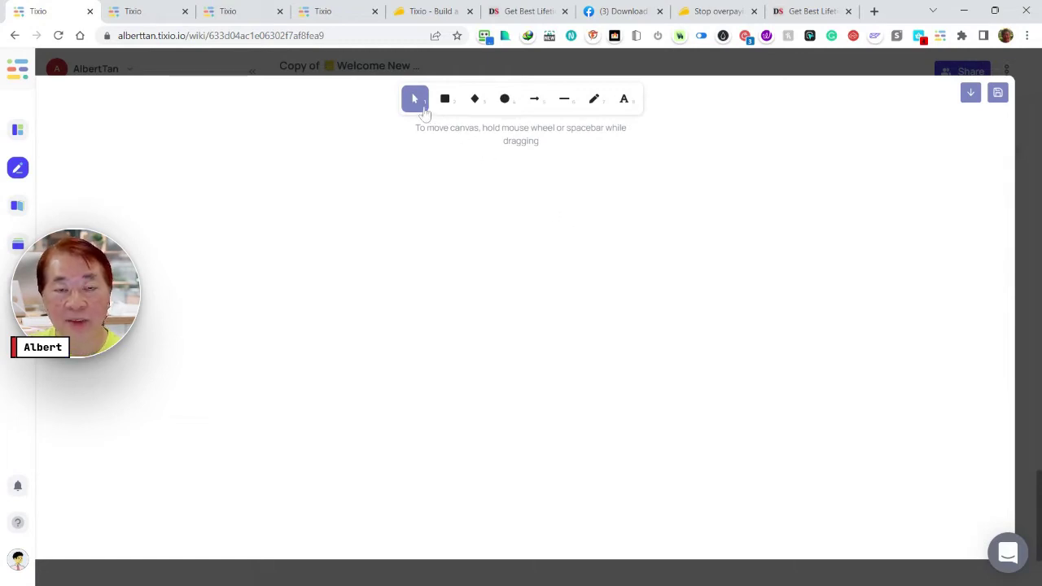
Draw a diamond on the sketch canvas and a wider rectangle to its right
click(477, 108)
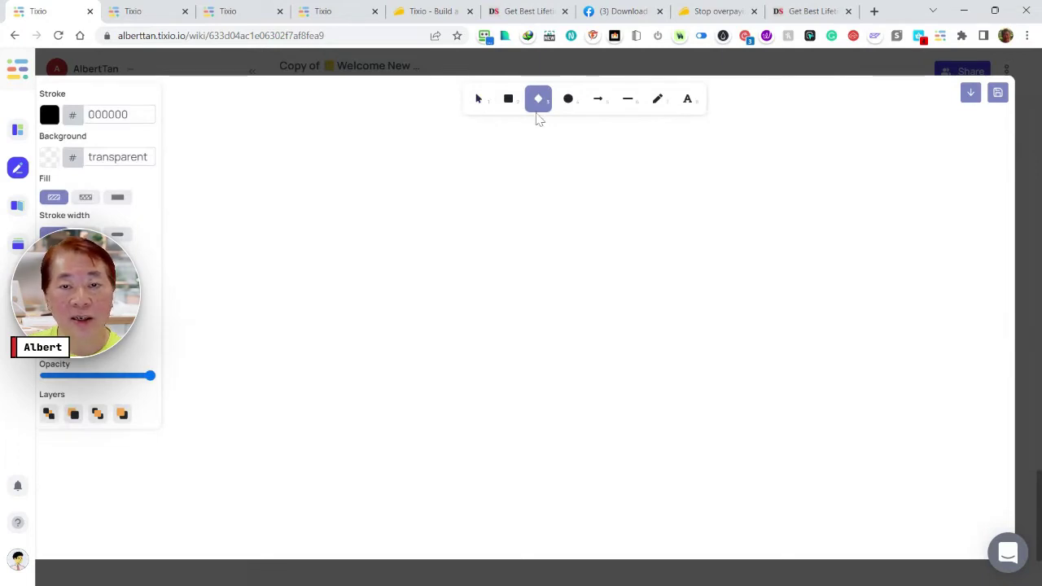
drag(391, 178, 266, 285)
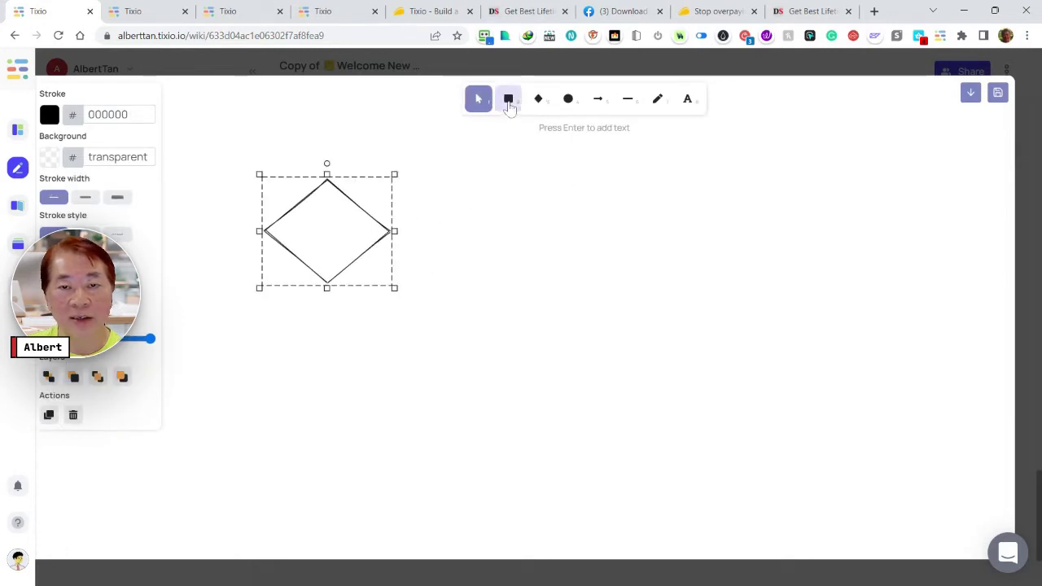
click(508, 101)
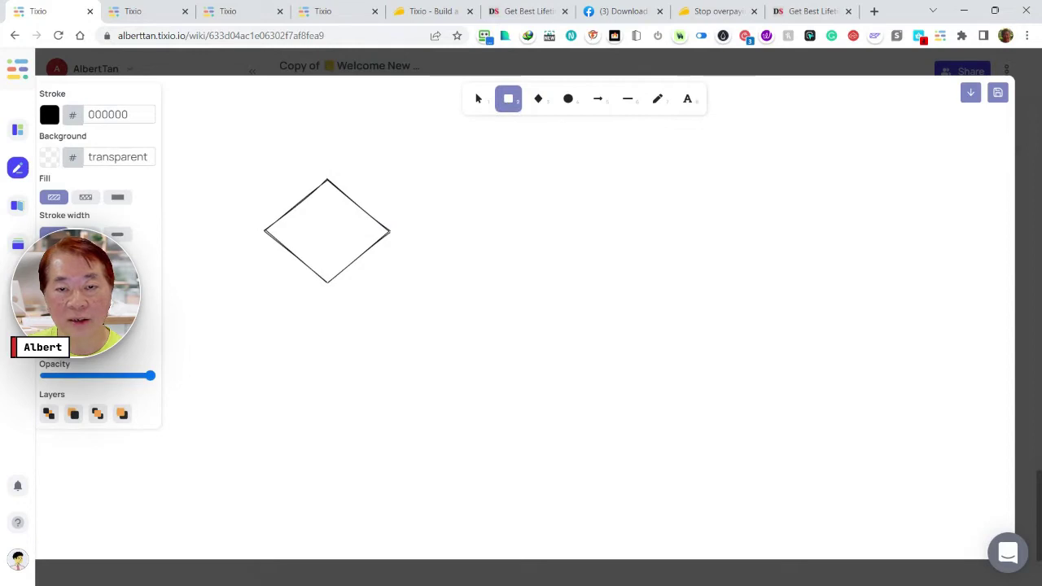
mouse_move(496, 205)
mouse_down()
mouse_move(533, 258)
mouse_move(684, 304)
mouse_up()
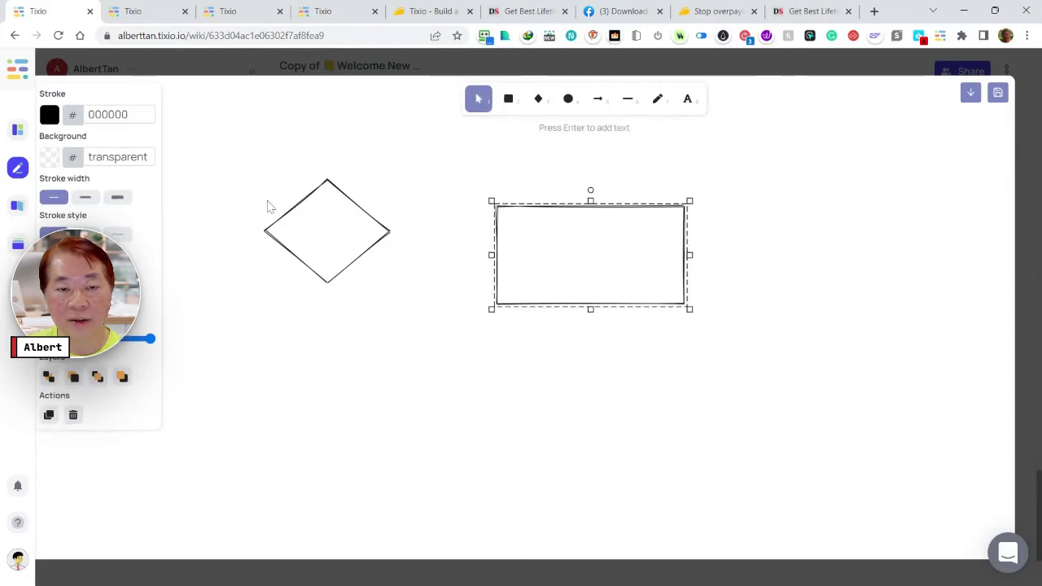
Move the diamond slightly down and left, level with the rectangle, and draw an arrow from the diamond to the rectangle
click(307, 233)
click(333, 189)
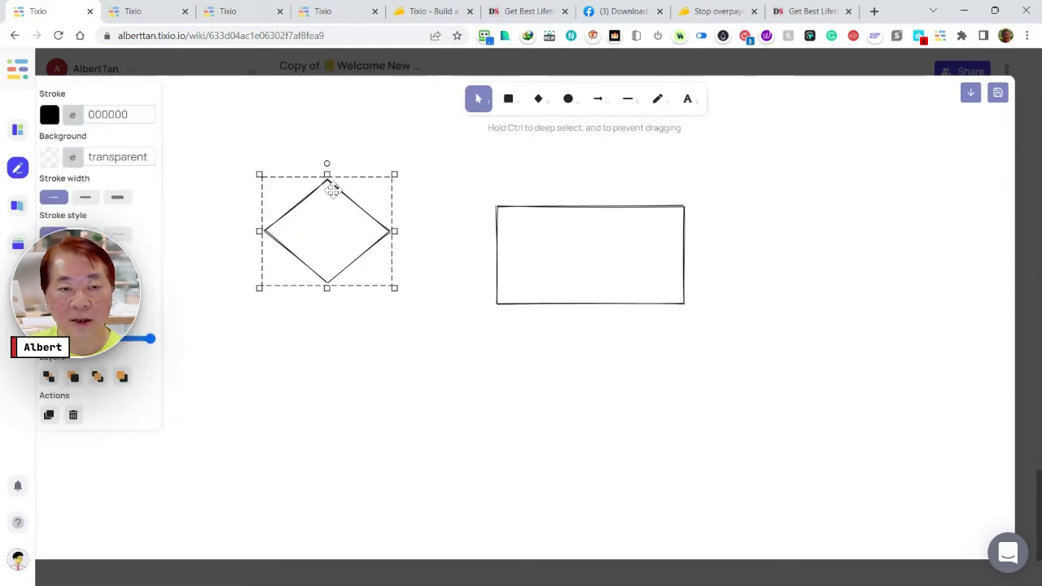
drag(333, 189, 305, 213)
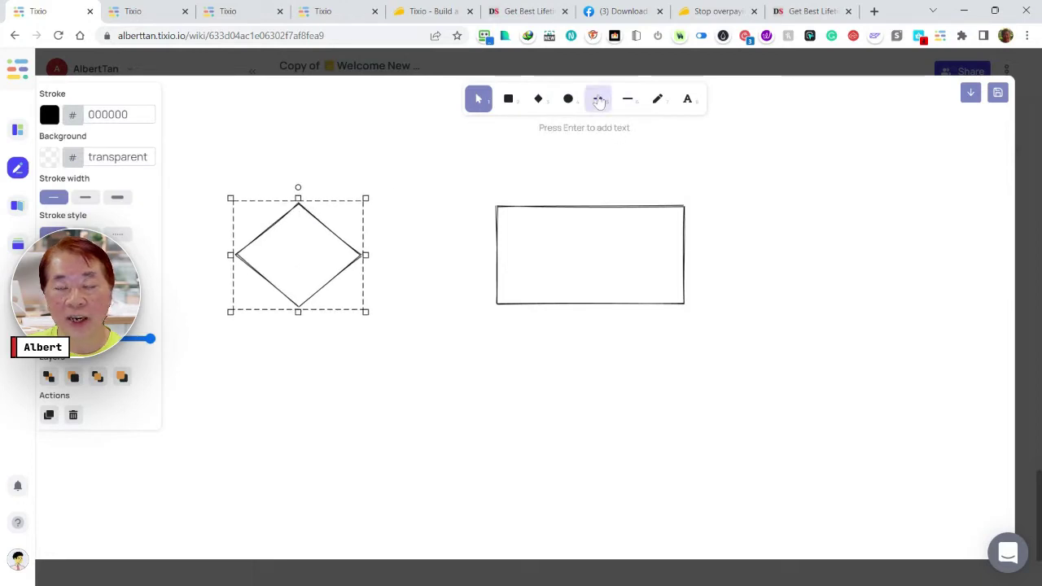
click(598, 98)
drag(359, 255, 500, 245)
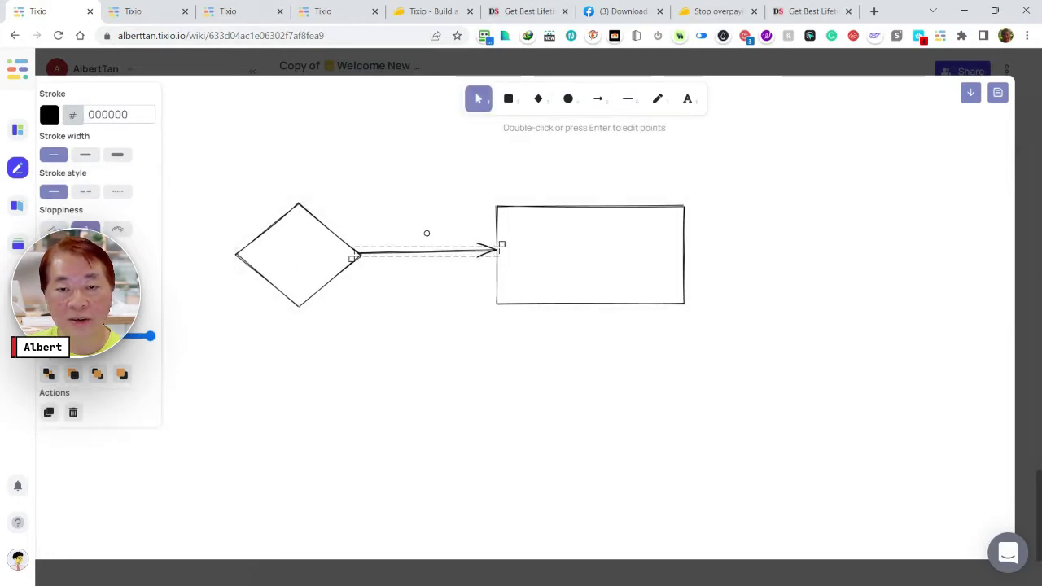
Draw a straight line from the rectangle's right edge and an ellipse widened into a circle touching the line's end
click(628, 100)
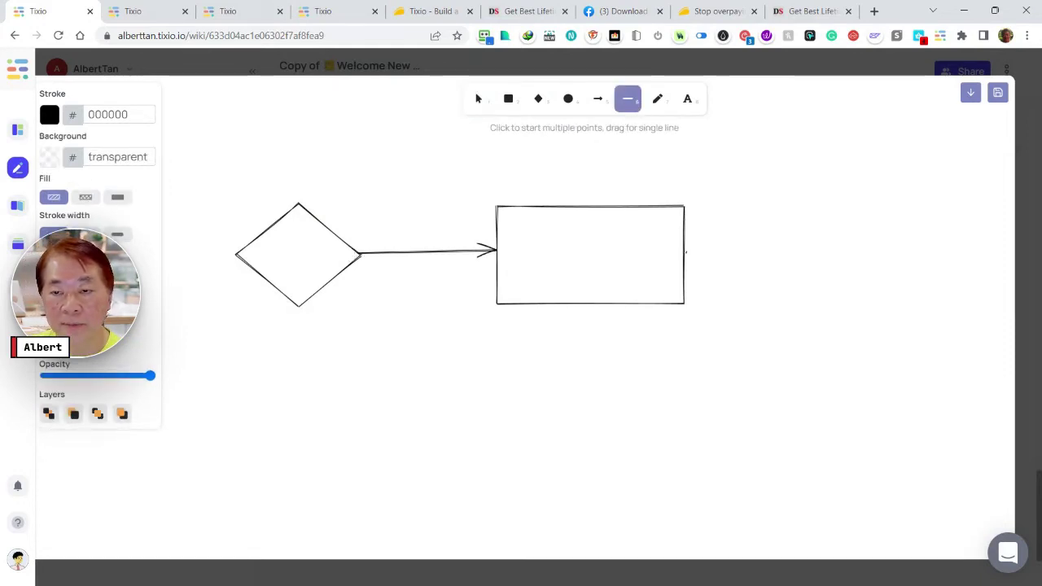
drag(685, 254, 803, 258)
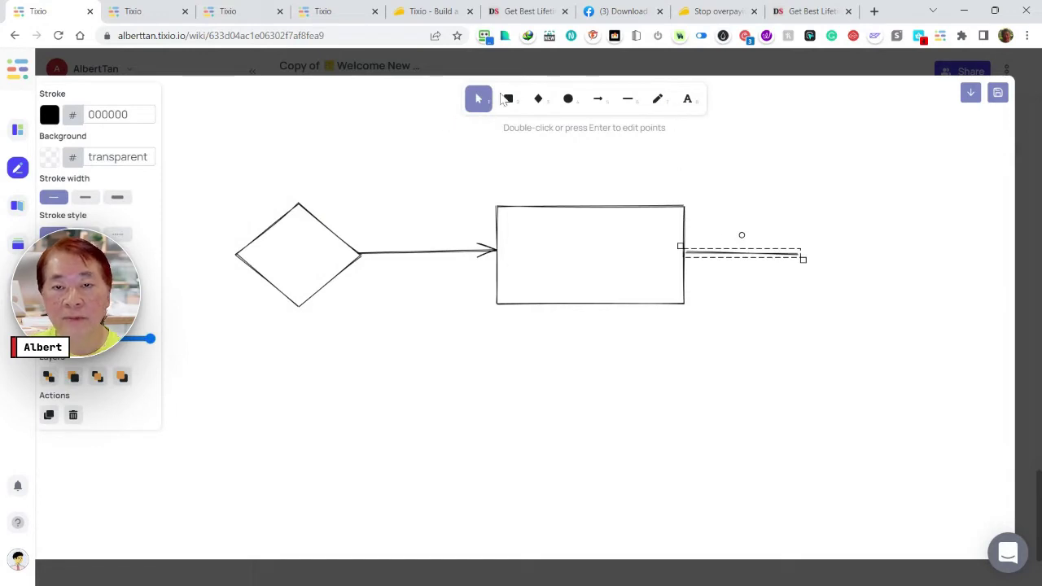
click(568, 98)
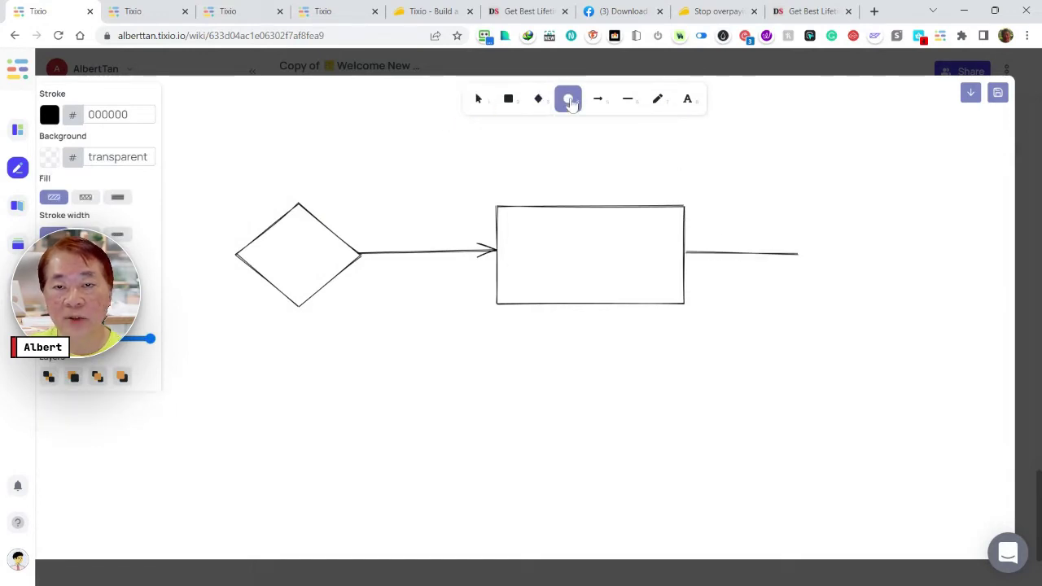
mouse_move(875, 209)
mouse_down()
mouse_move(803, 244)
mouse_move(822, 315)
mouse_up()
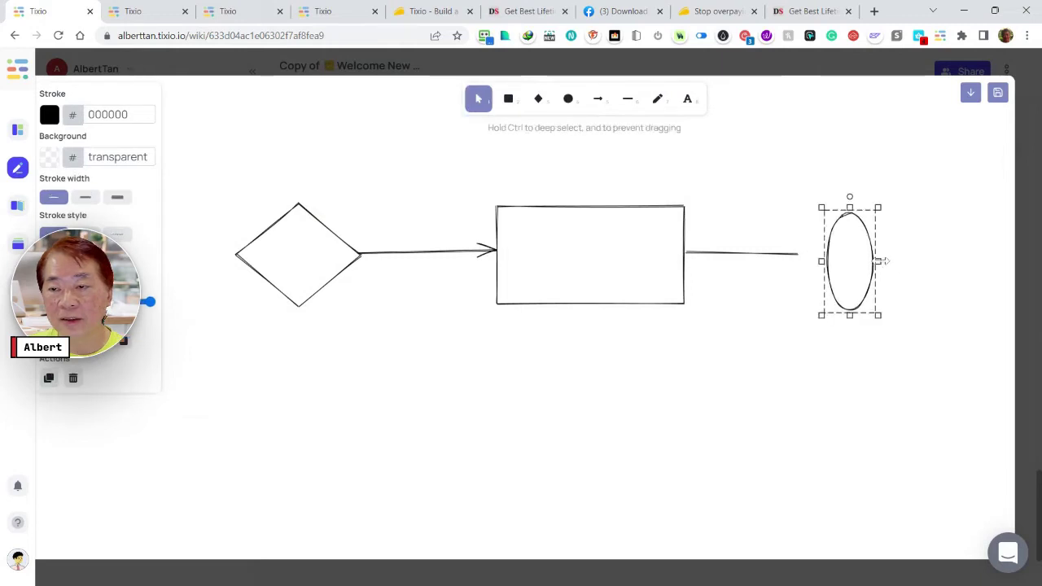
mouse_move(881, 260)
mouse_down()
mouse_move(944, 260)
mouse_move(873, 257)
mouse_up()
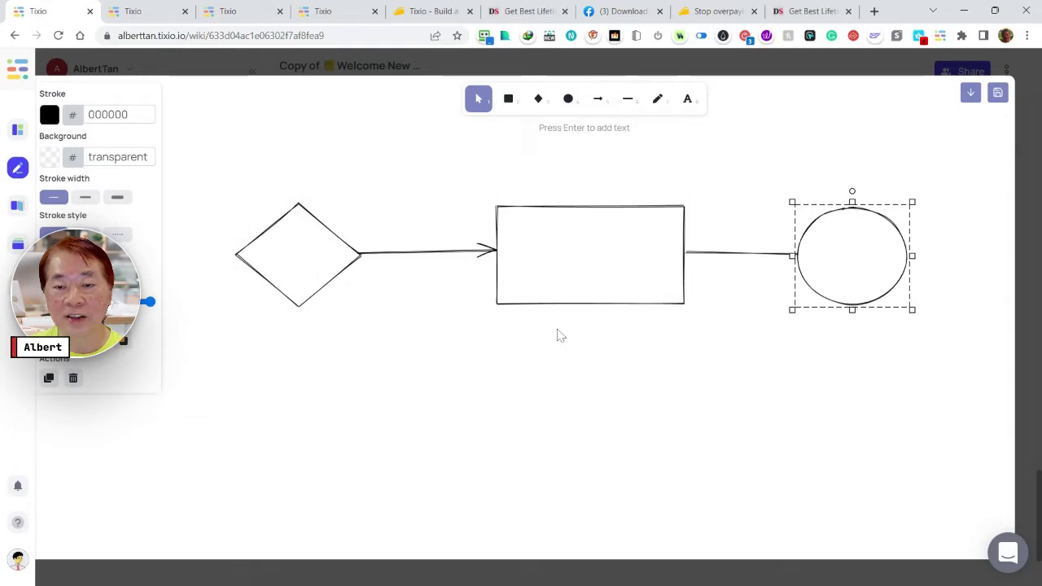
Draw an arrow downward from the rectangle's lower edge and a freehand scribble beneath the arrow joining the diamond and rectangle
click(603, 111)
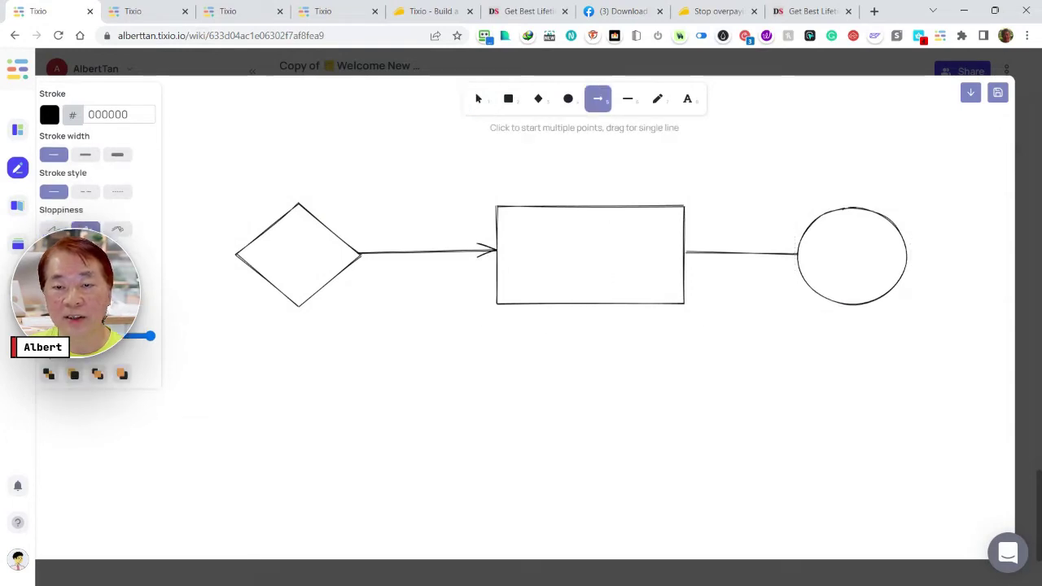
drag(599, 300, 585, 424)
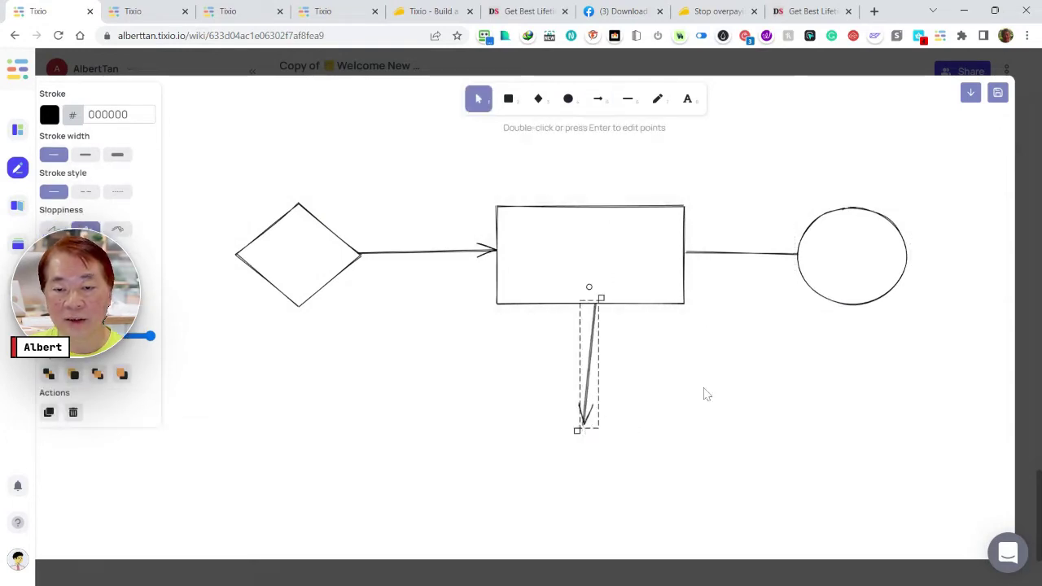
click(719, 376)
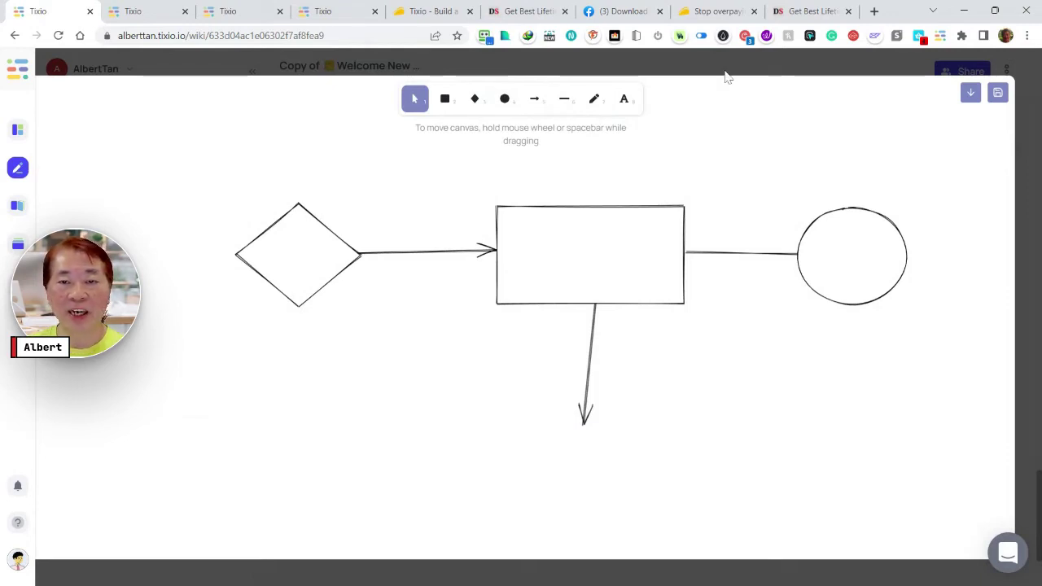
click(598, 105)
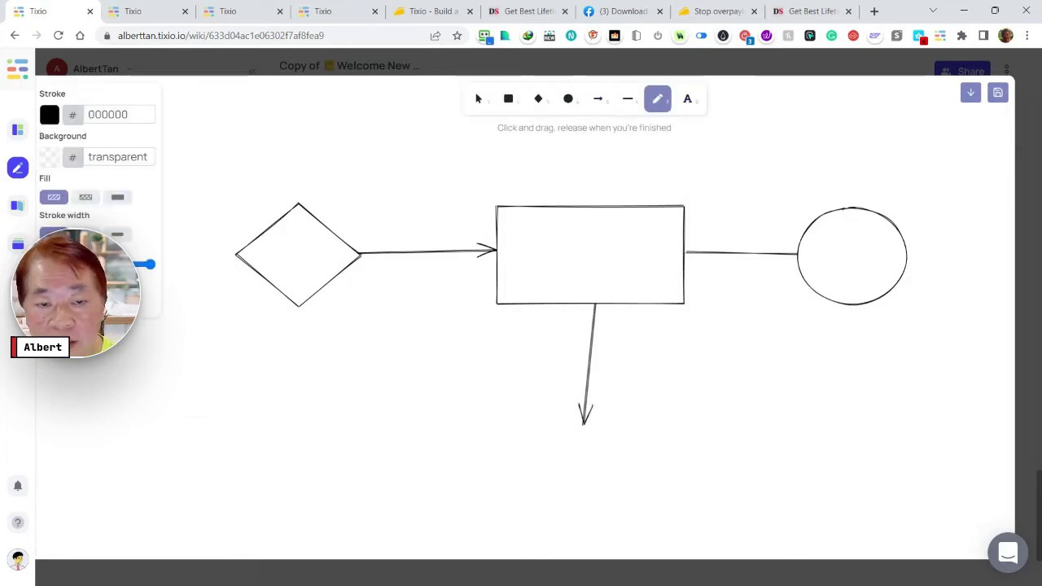
mouse_move(385, 341)
mouse_down()
mouse_move(366, 343)
mouse_move(422, 382)
mouse_move(427, 320)
mouse_move(373, 311)
mouse_up()
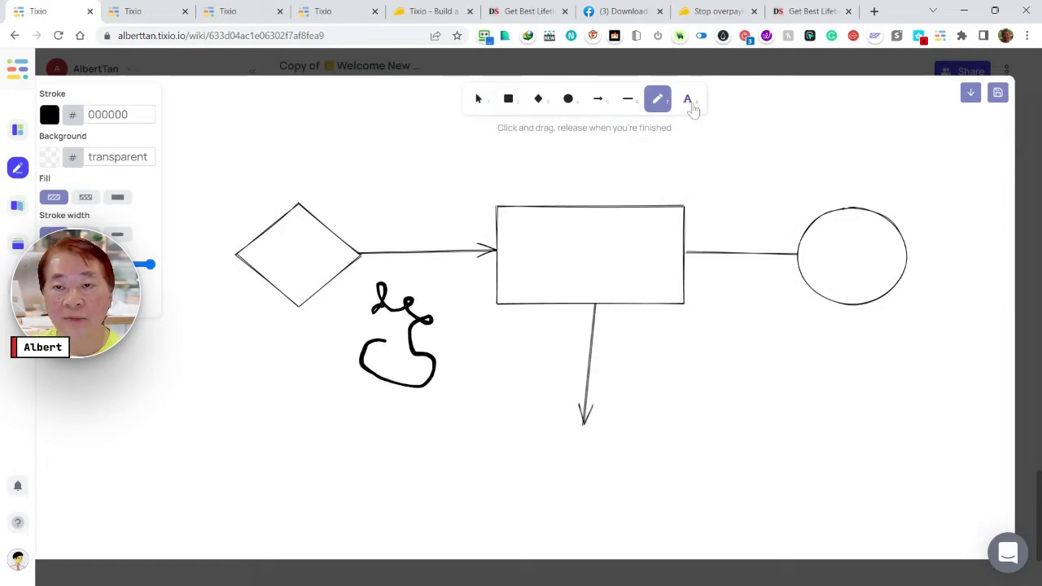
click(689, 99)
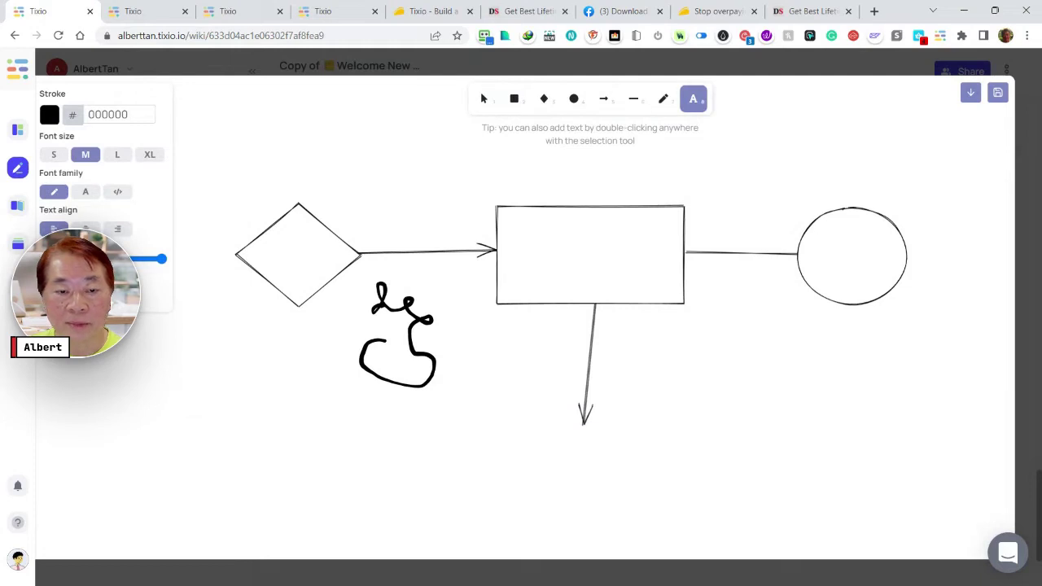
click(377, 425)
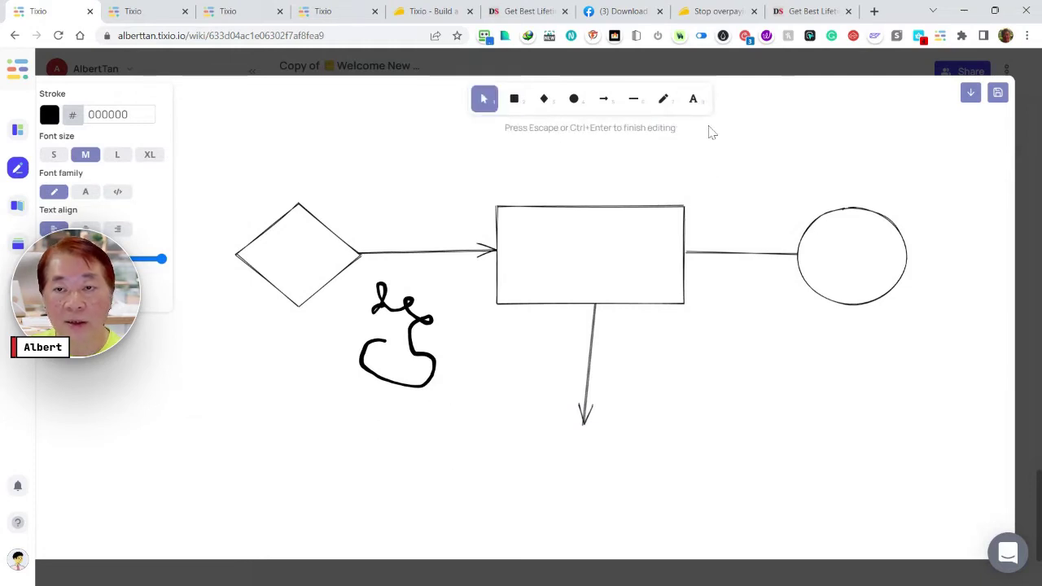
key(Escape)
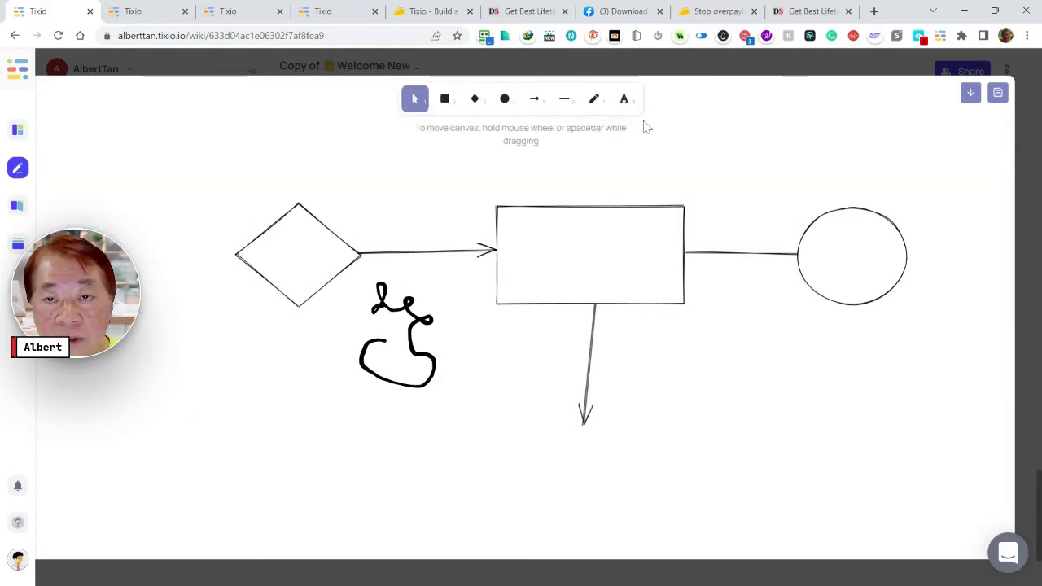
Add a text label on the sketch canvas below the circle with the author's name followed by "trying Sketch"
click(624, 99)
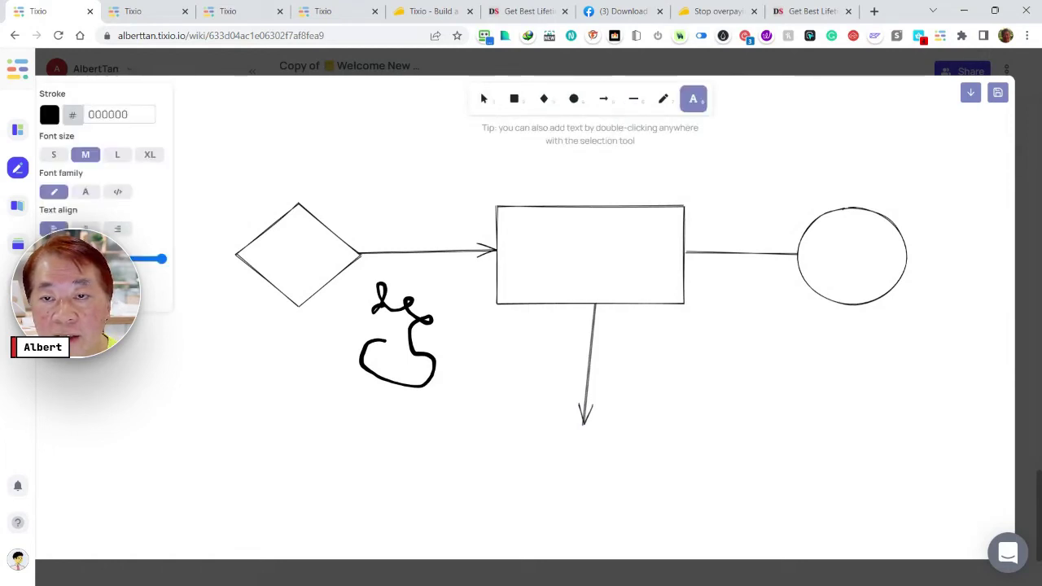
click(708, 360)
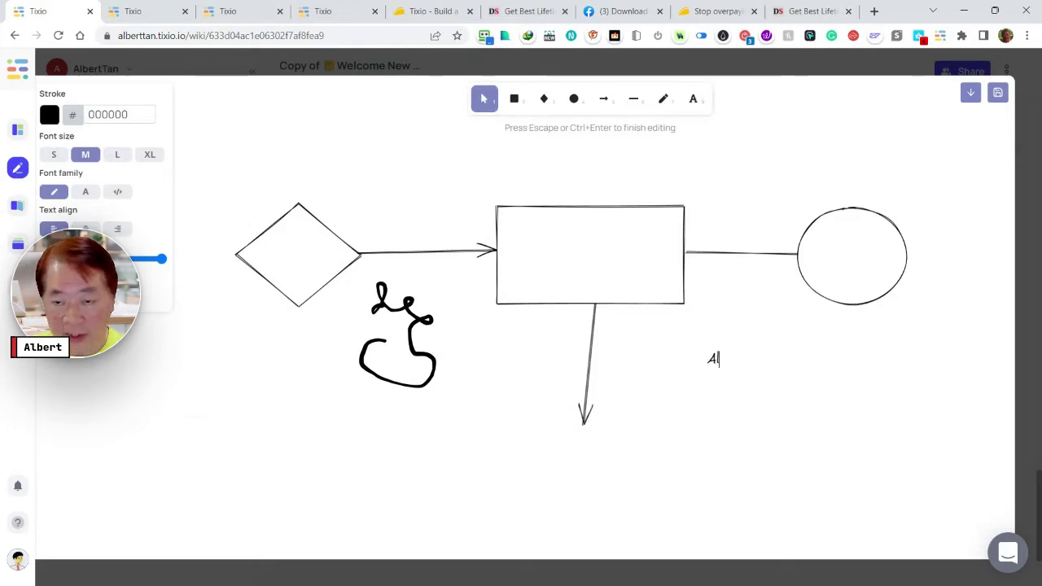
text(Albet)
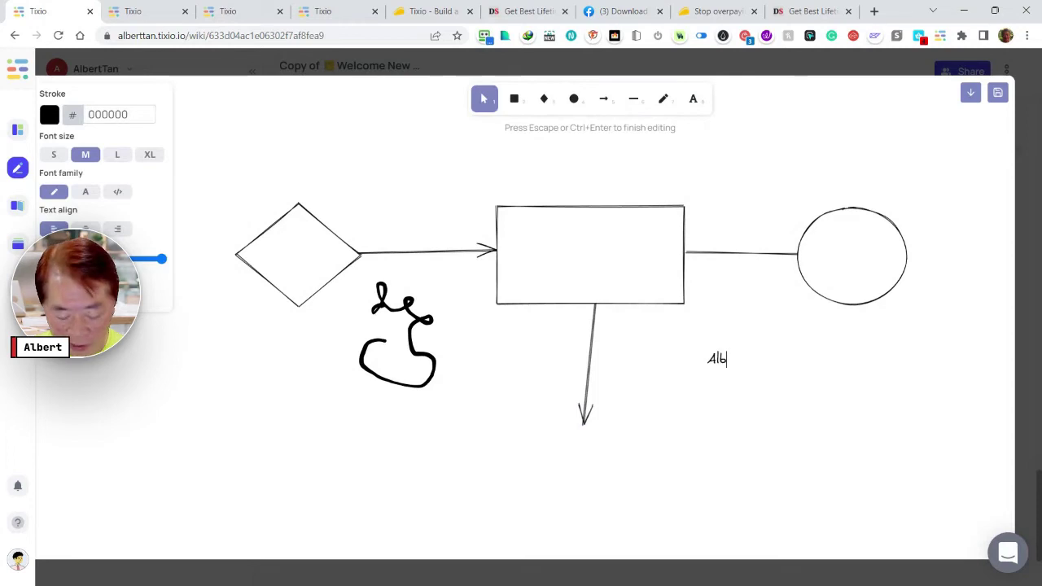
key(BackSpace)
key(BackSpace)
key(BackSpace)
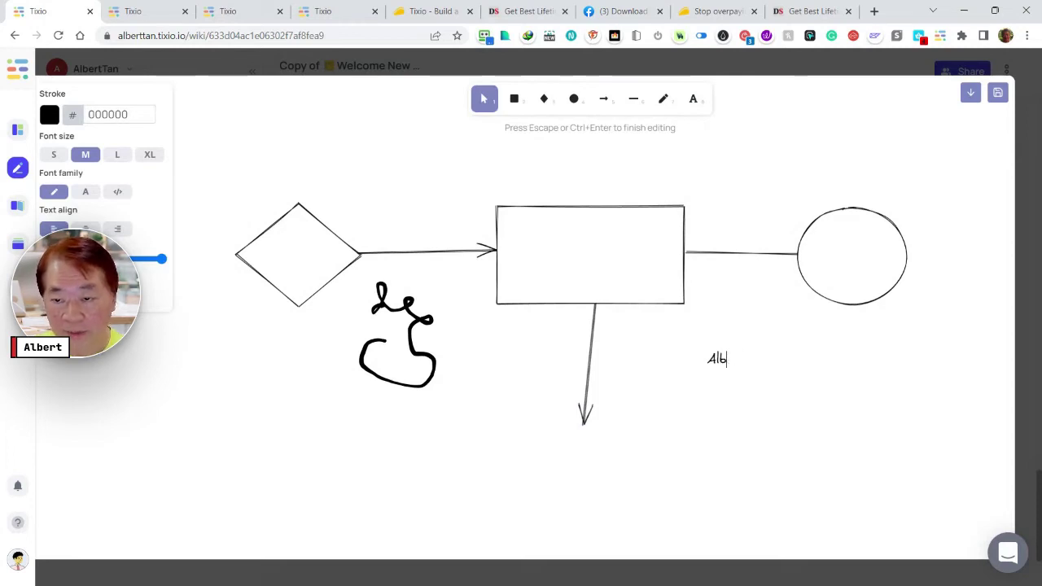
text(er Tan)
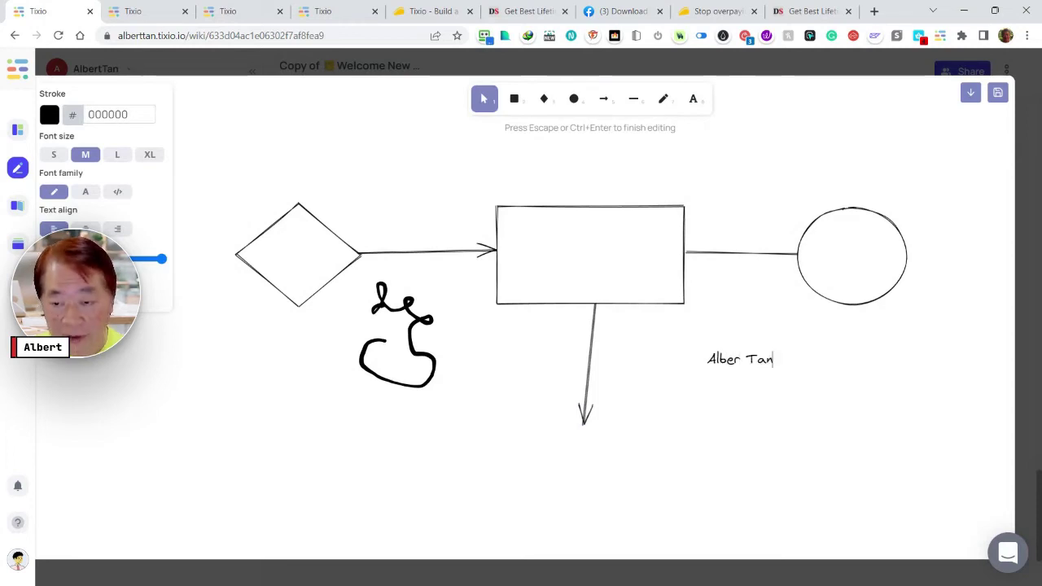
text( t)
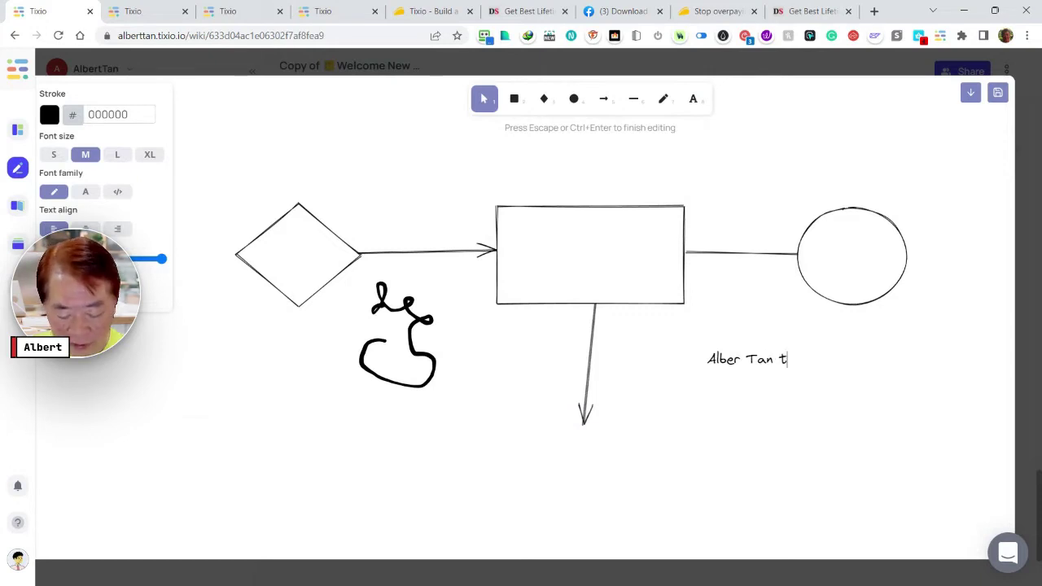
text(rying Sketcjh)
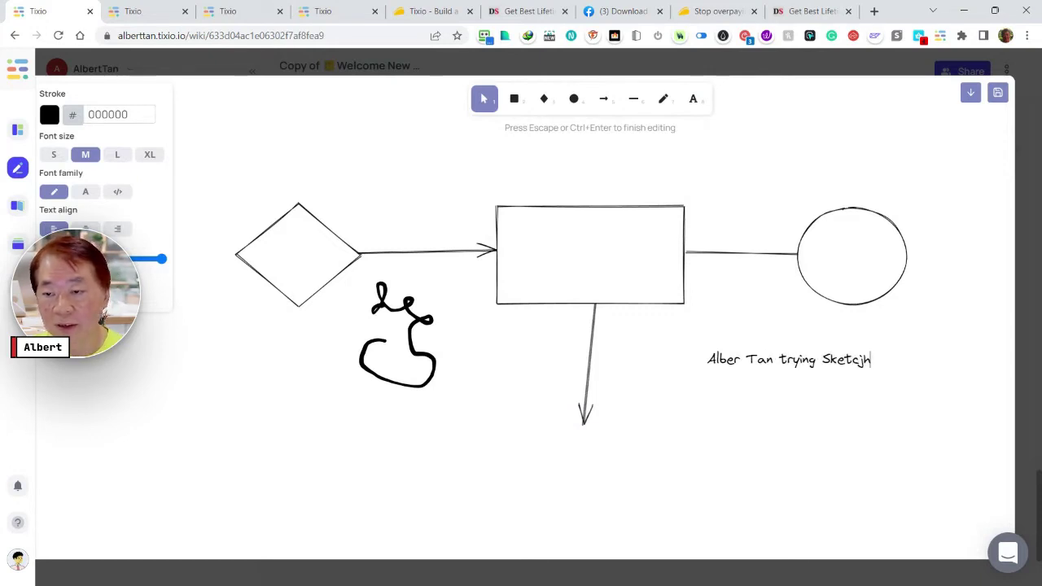
key(BackSpace)
key(BackSpace)
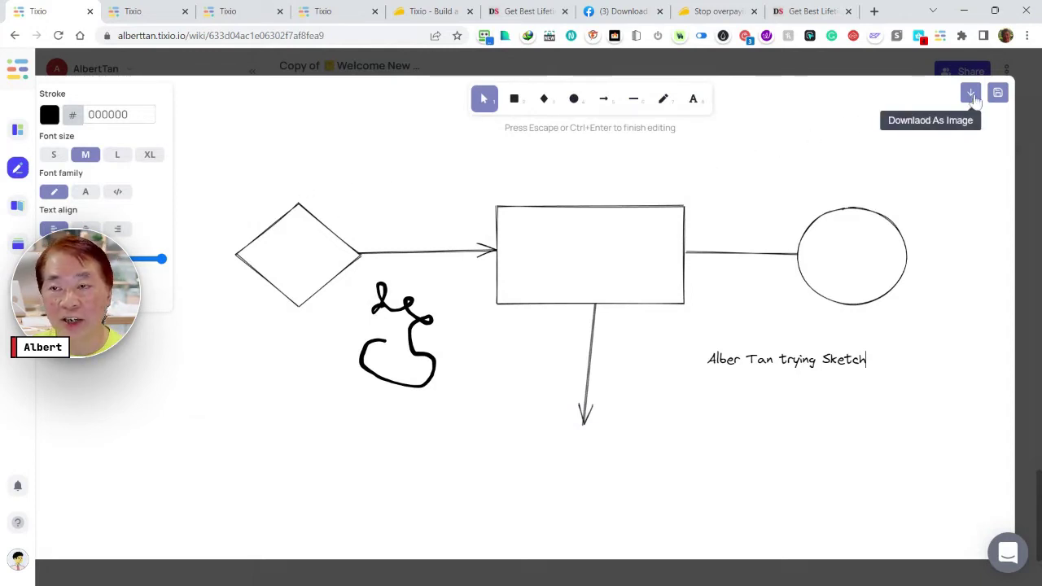
Save the sketch and return to the wiki page
click(998, 95)
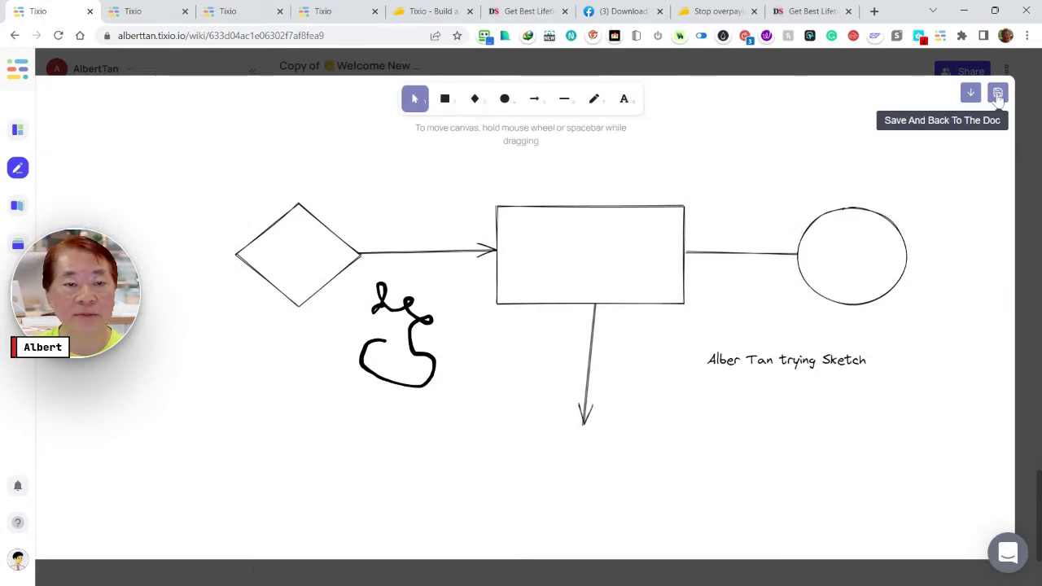
click(998, 95)
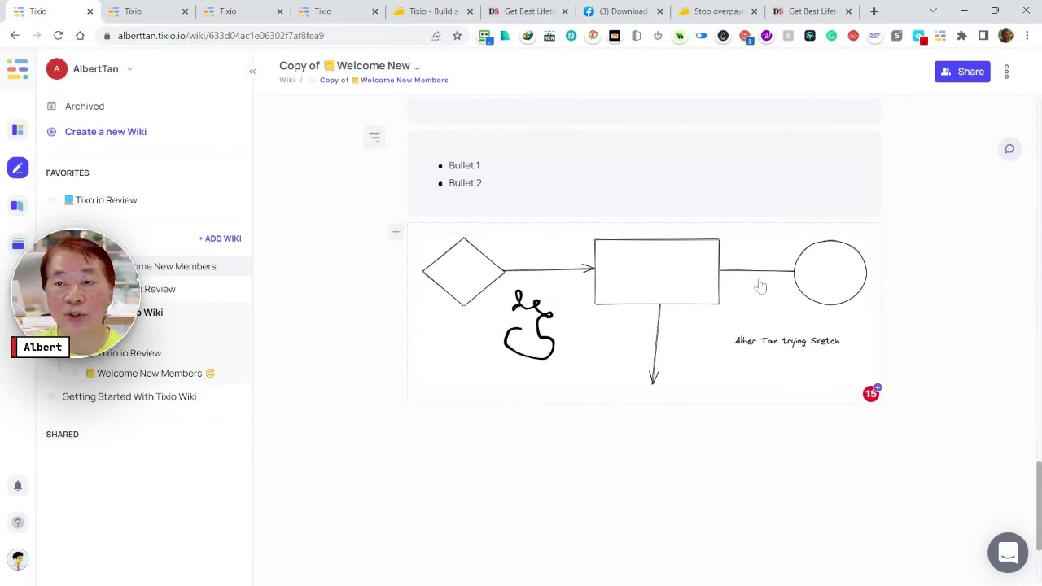
scroll(590, 289, up, 3)
scroll(594, 290, down, 3)
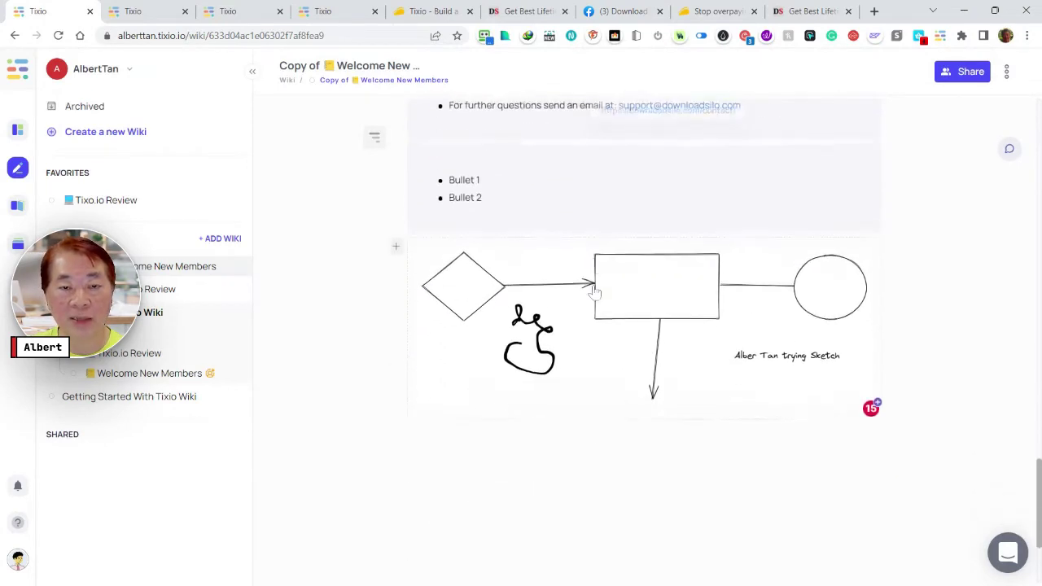
Insert a checklist below the sketch with the items "Checklist 1" and "Checklist 2", and tick both items
click(629, 366)
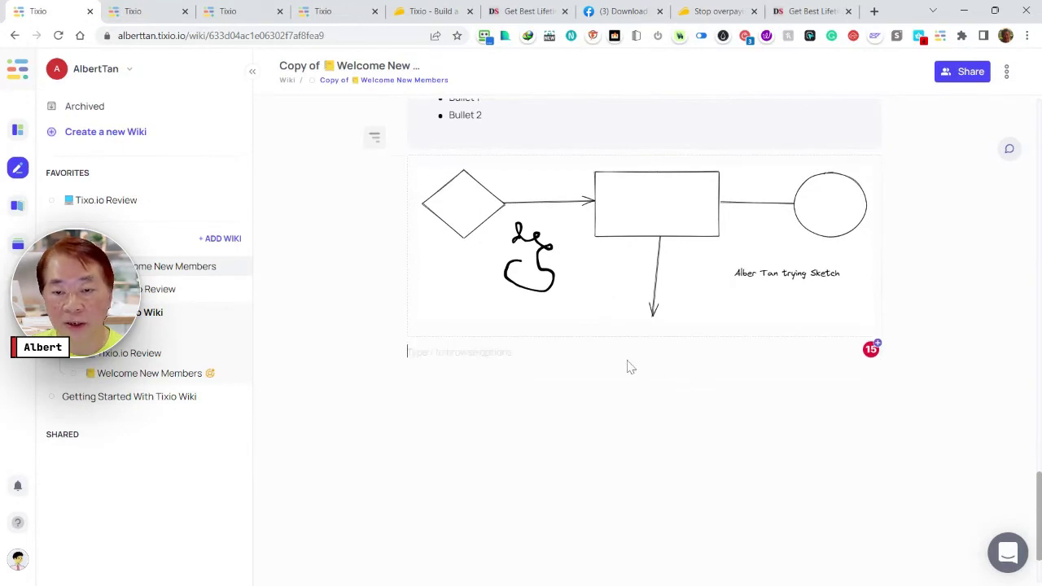
text(/)
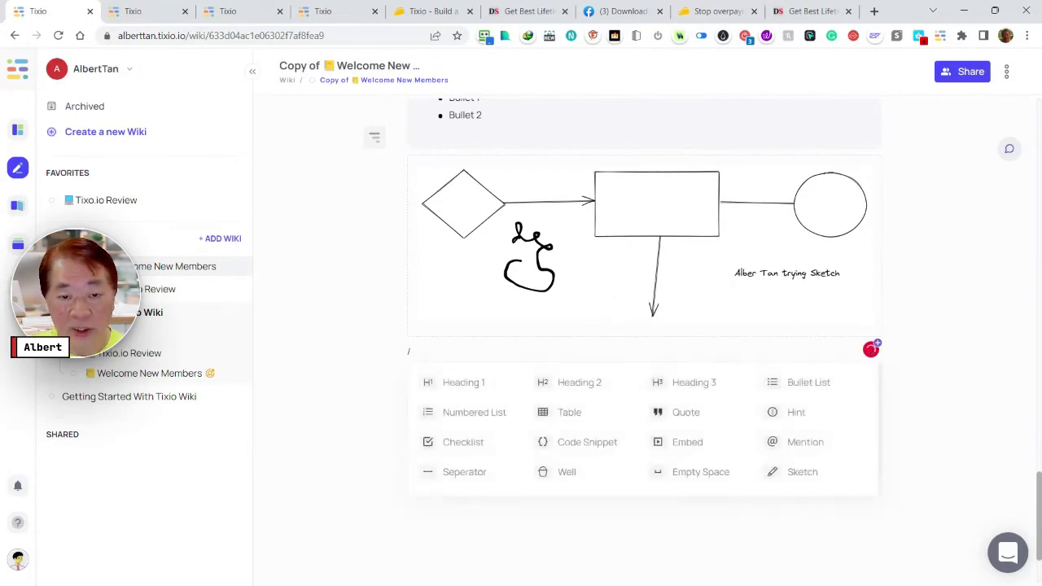
click(430, 444)
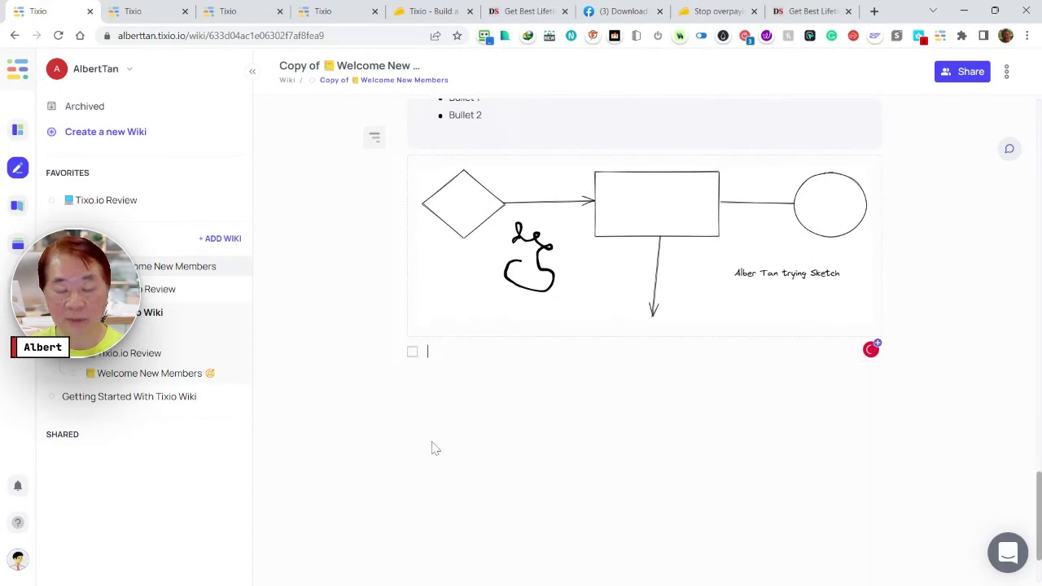
text(Check)
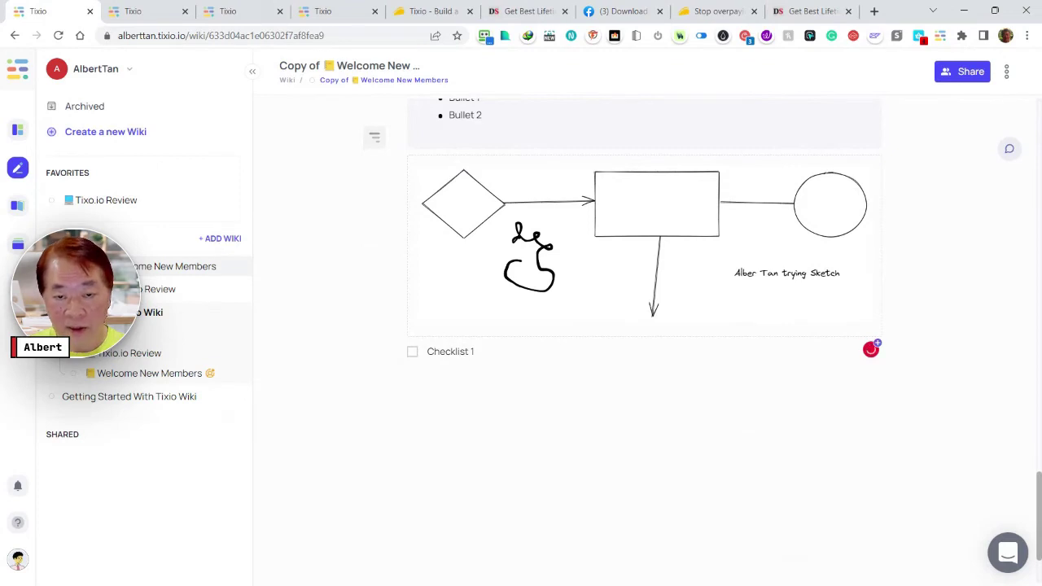
text(list 1)
key(Return)
text(Chec)
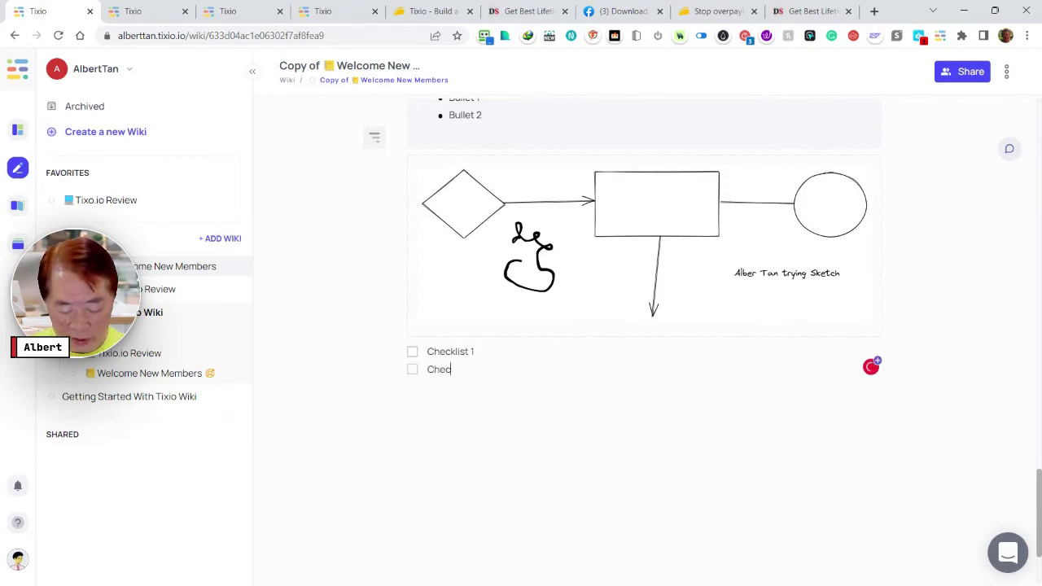
text(klist 2)
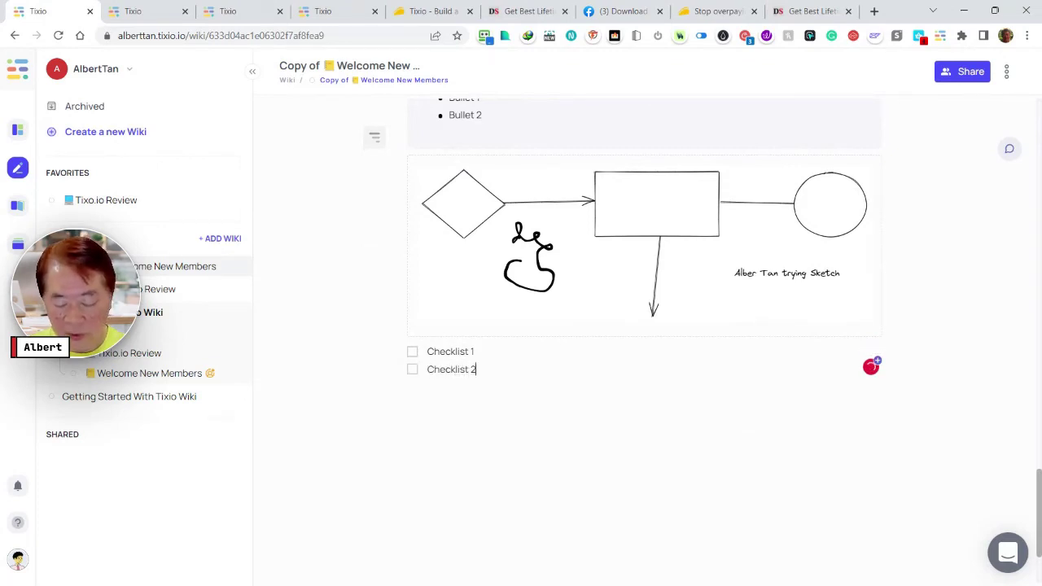
click(412, 351)
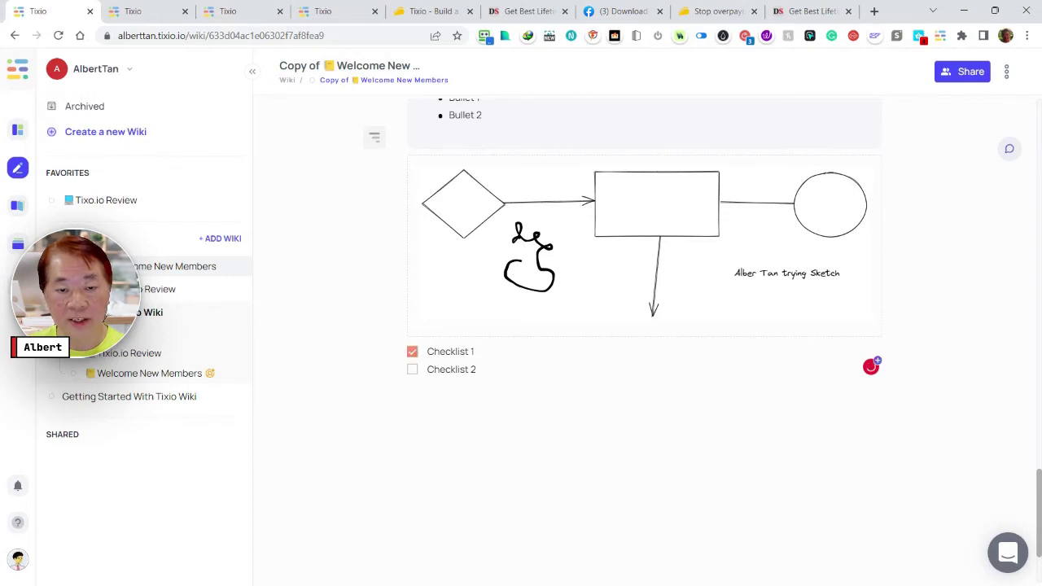
click(412, 369)
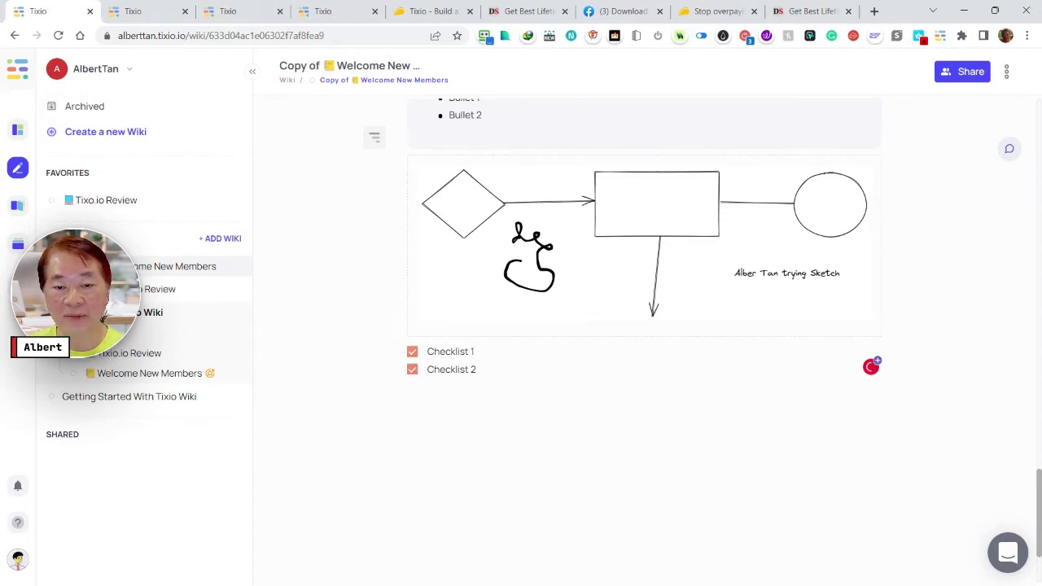
Review the copied welcome page from its title through the membership, discussion, Dos, Don'ts, FAQ and support sections
scroll(572, 410, up, 4)
scroll(616, 400, up, 15)
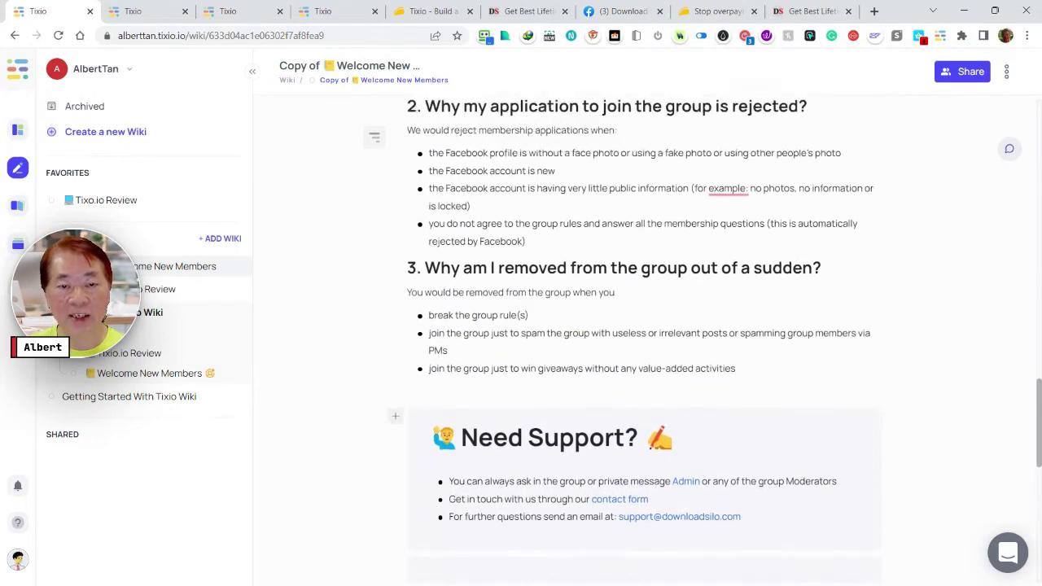
scroll(691, 336, up, 10)
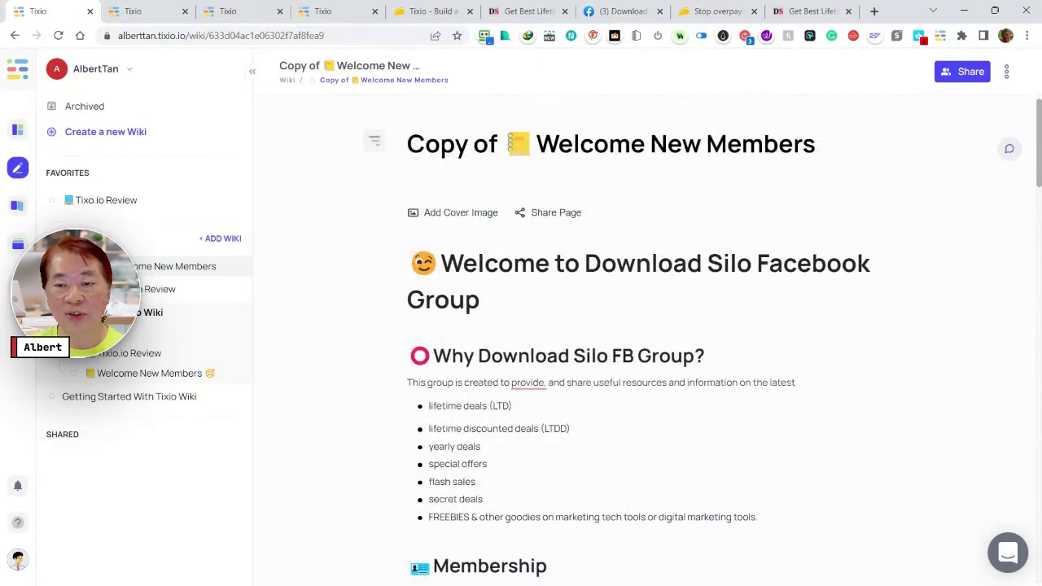
scroll(768, 342, down, 5)
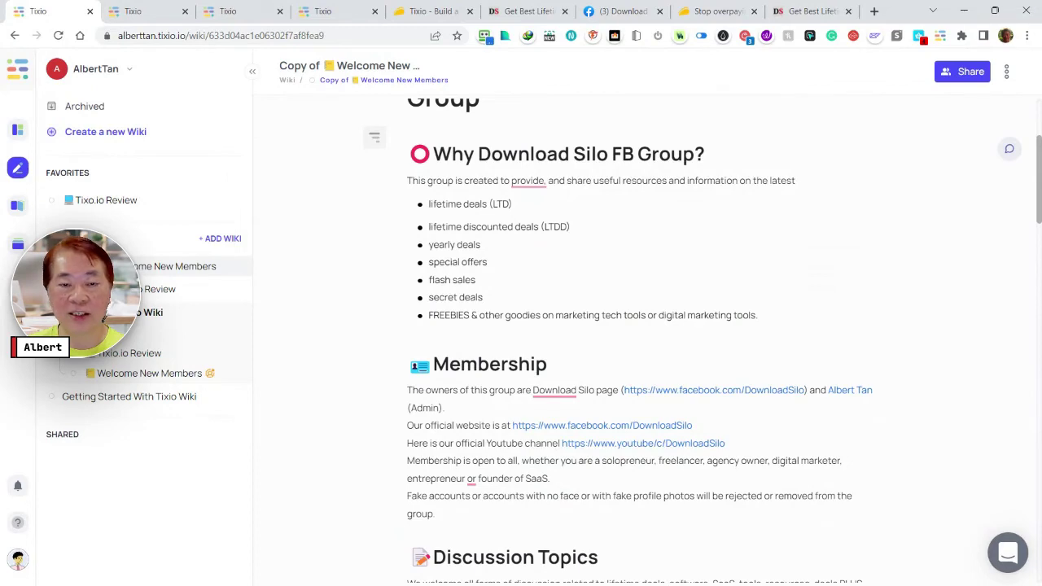
scroll(643, 454, down, 3)
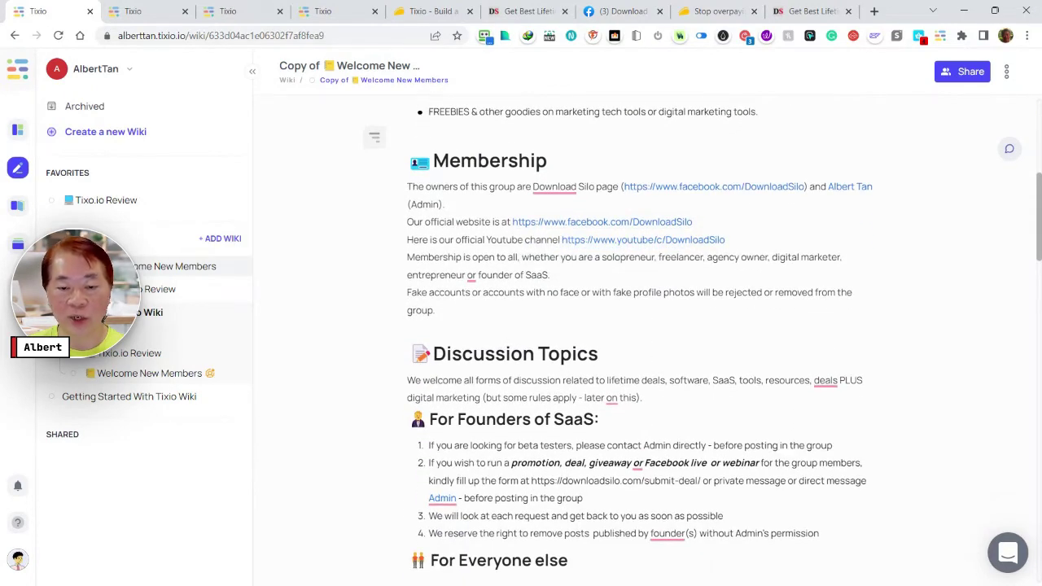
scroll(643, 344, down, 5)
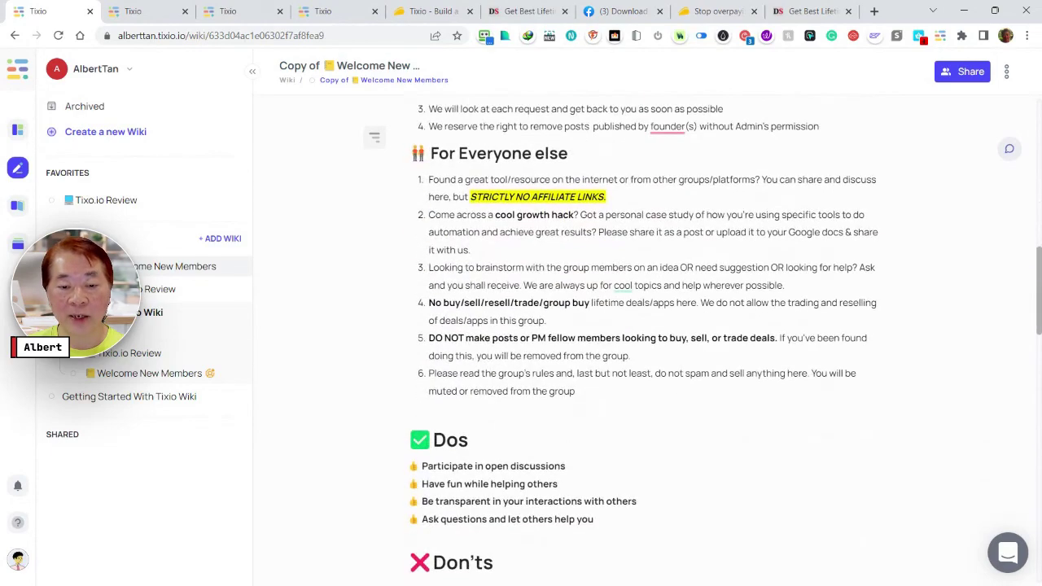
scroll(643, 340, down, 5)
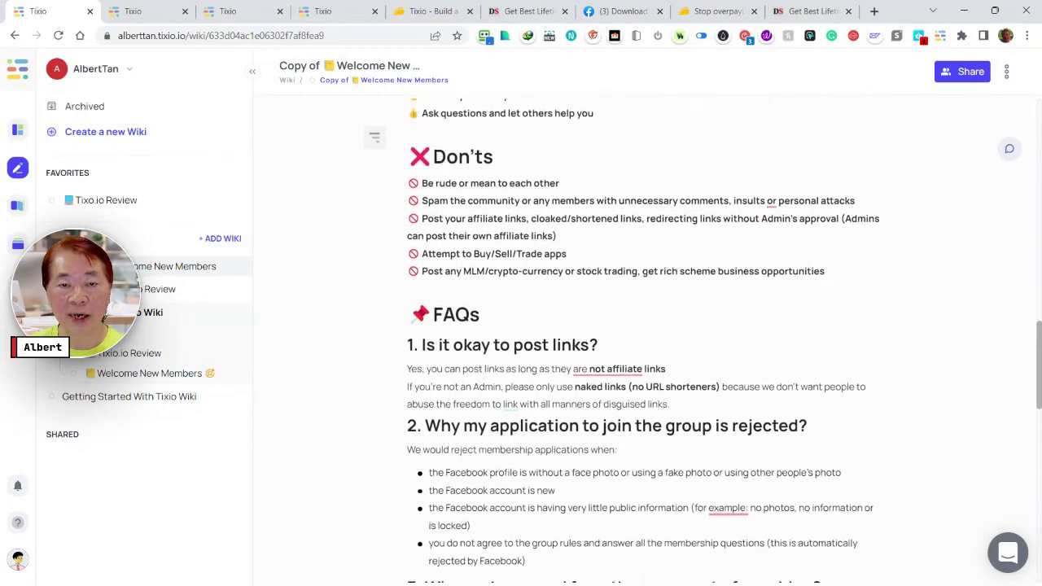
scroll(664, 497, down, 10)
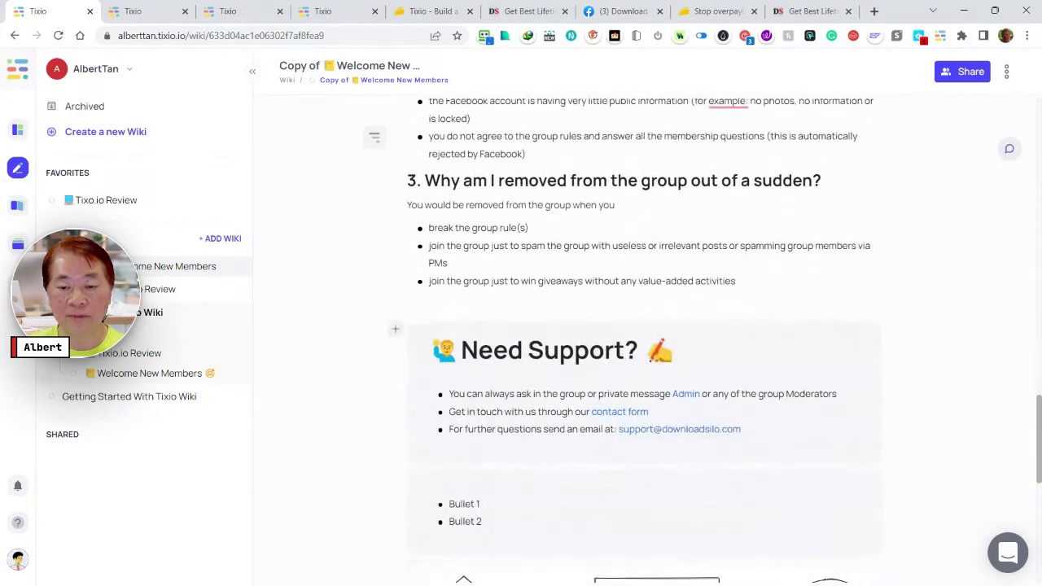
Insert a hint block below the checklist with the lines "Hint #2" and "HALfafaas"
click(458, 422)
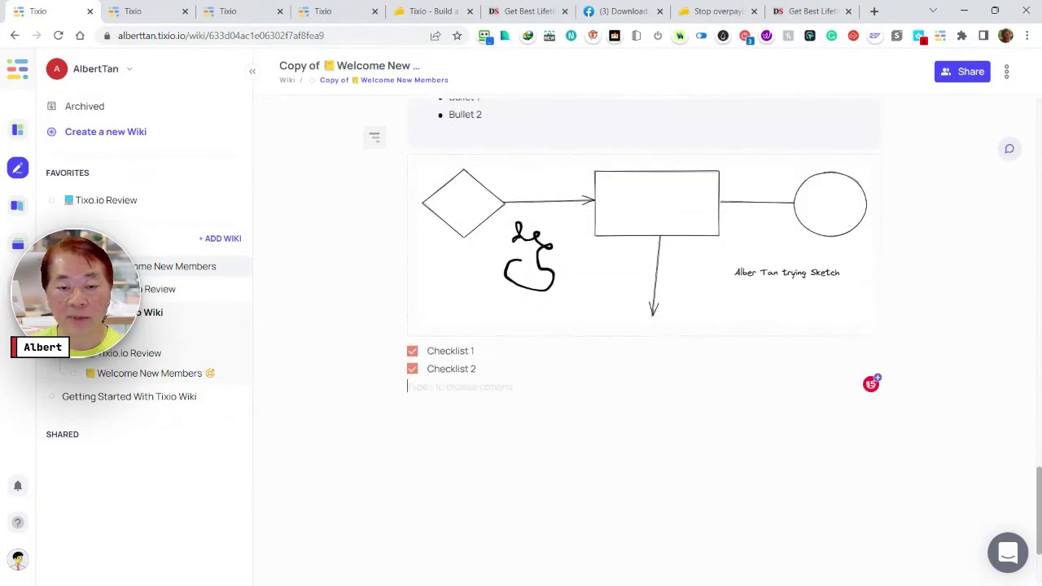
text(/)
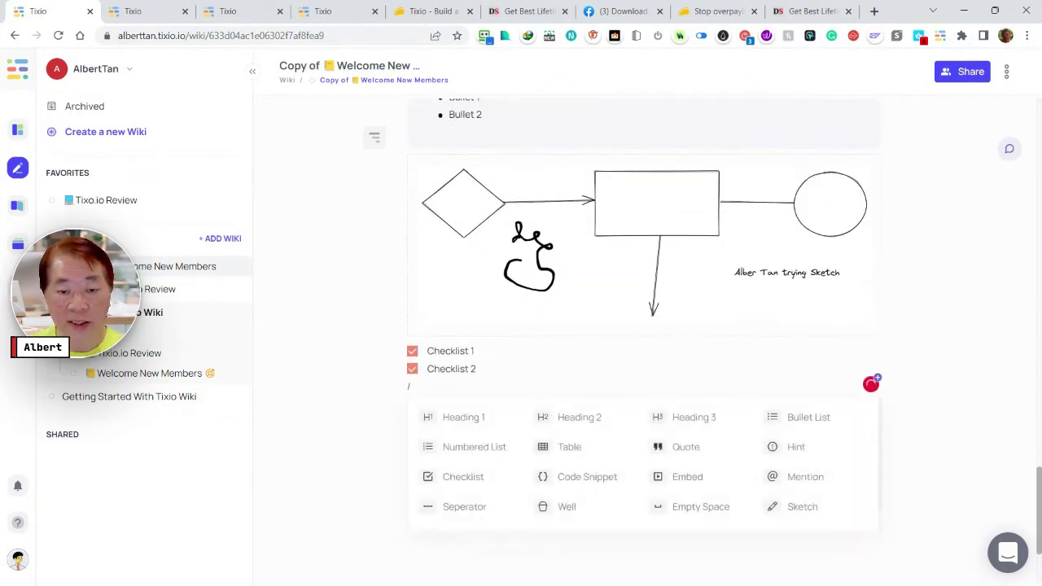
scroll(873, 494, down, 2)
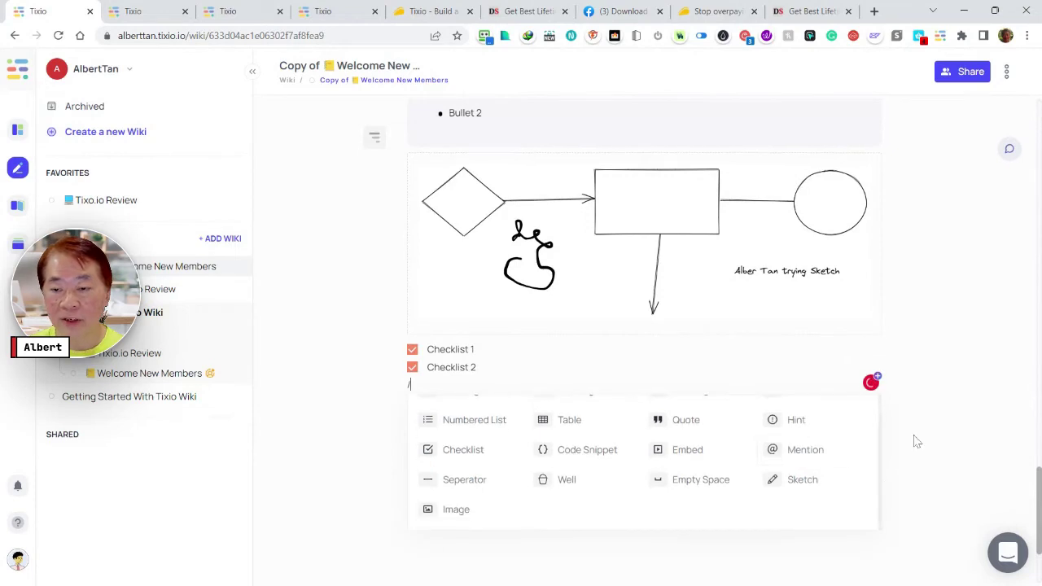
click(796, 414)
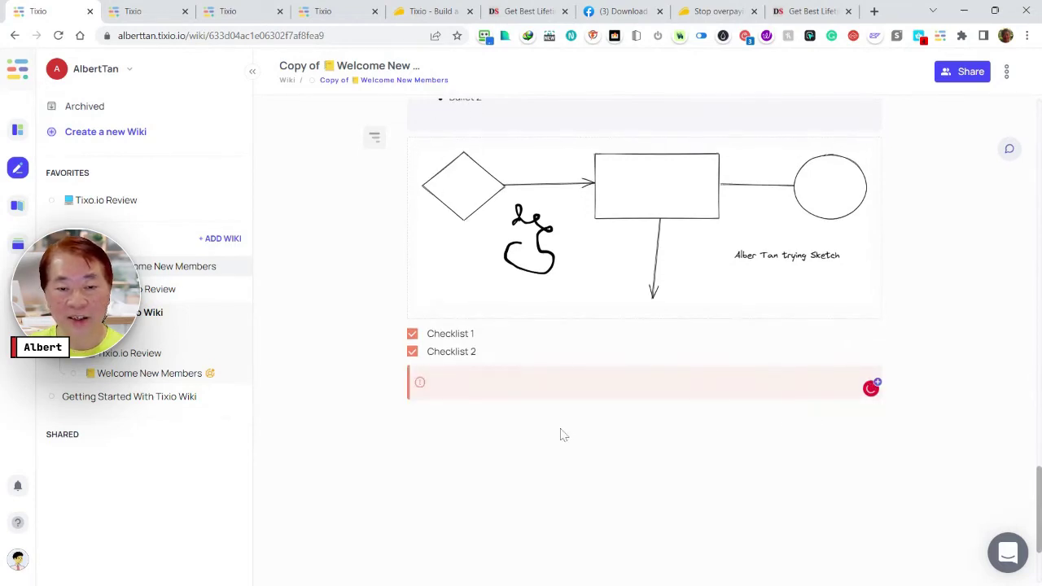
text(Hint)
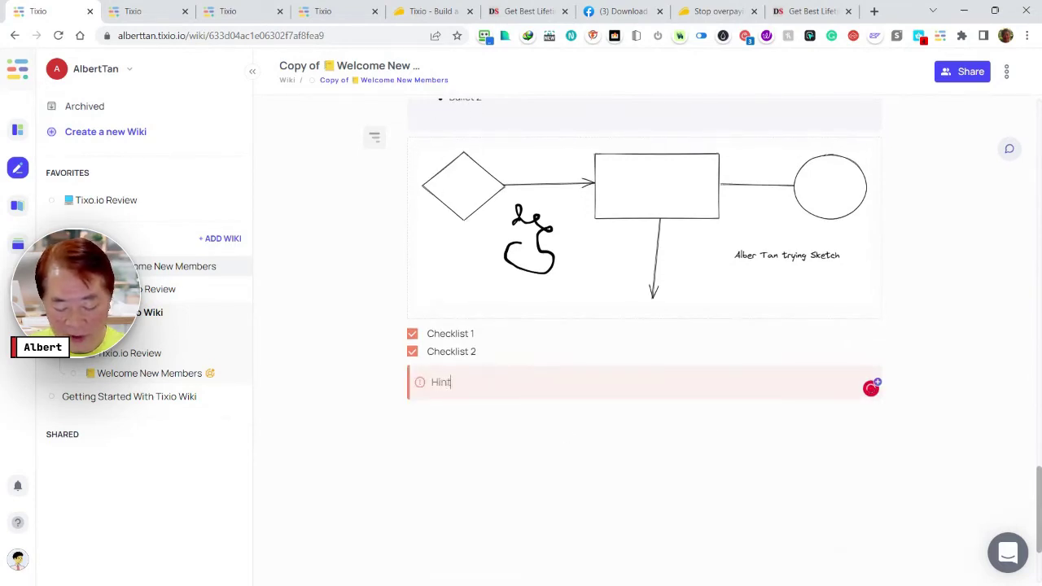
text( 3)
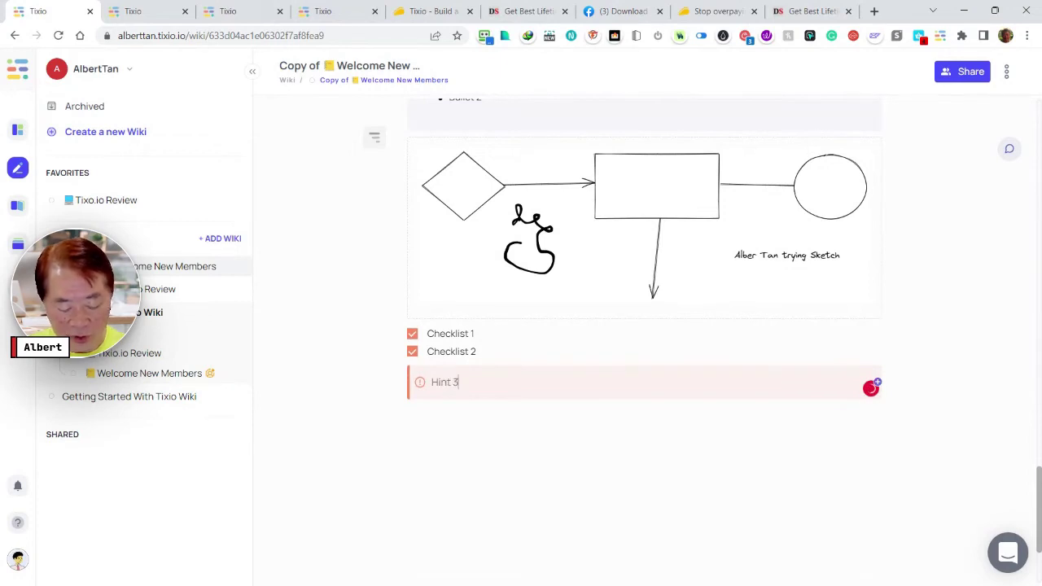
text(2)
key(BackSpace)
key(BackSpace)
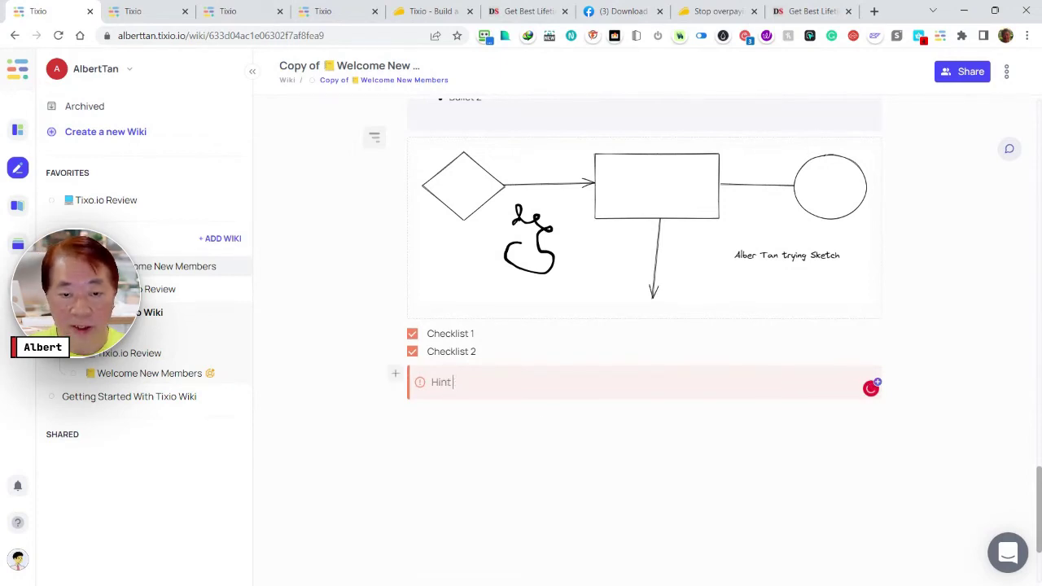
text(#2)
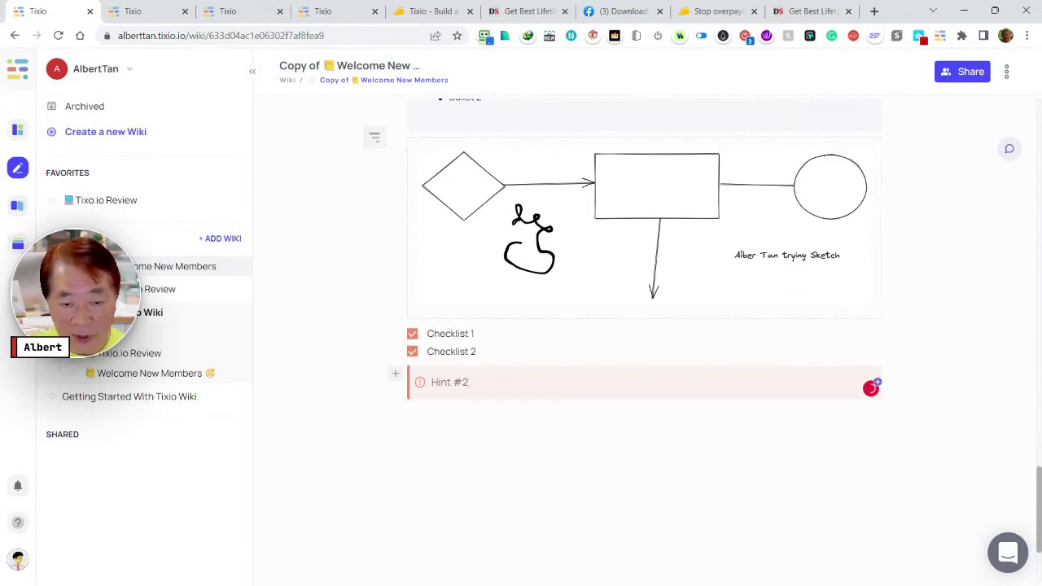
key(Return)
text(HA)
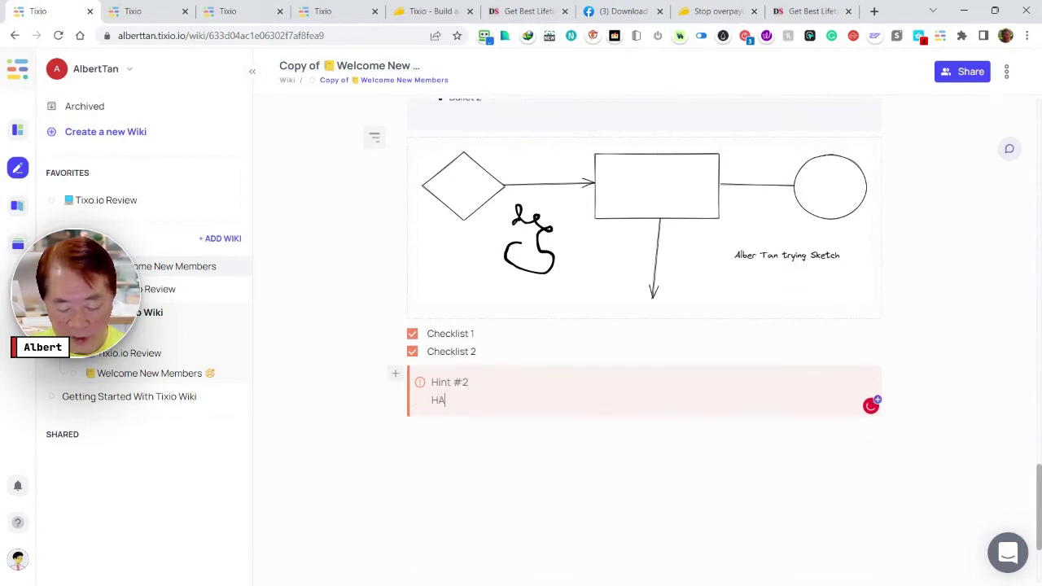
text(Lfafaas)
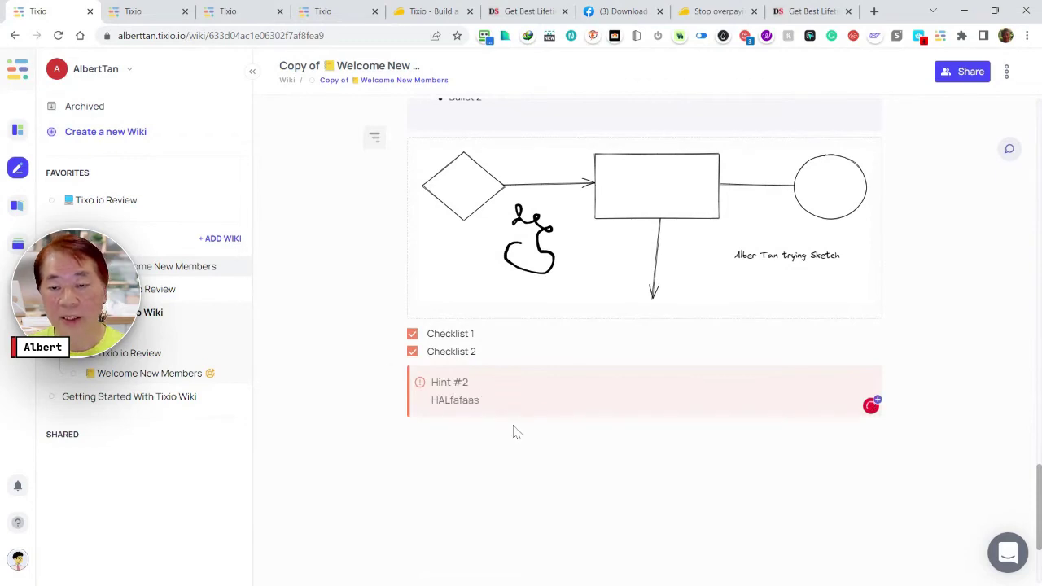
Insert an empty code snippet block below the hint and place the cursor on the line beneath it
click(511, 432)
text(/)
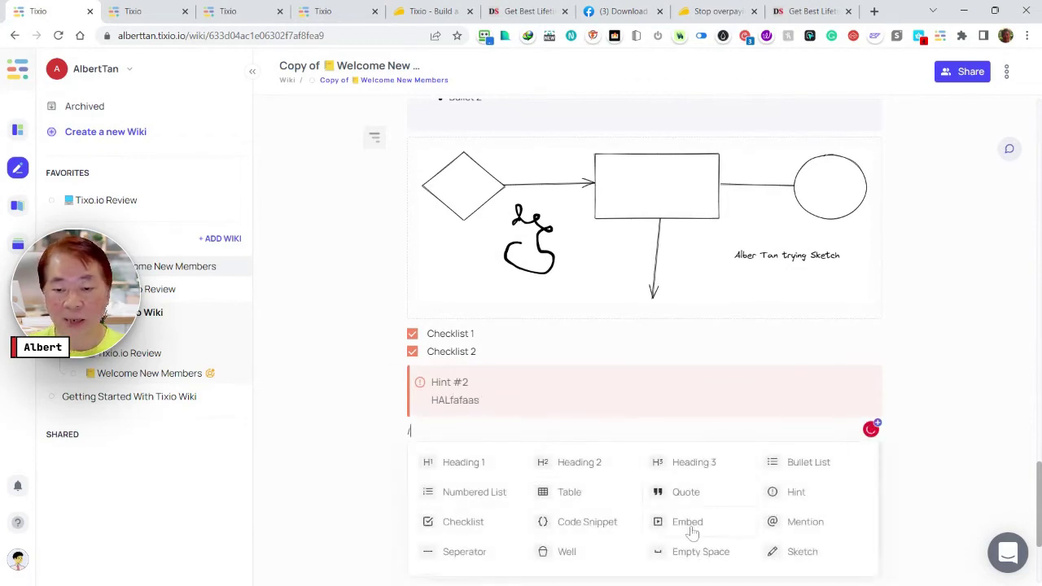
click(589, 531)
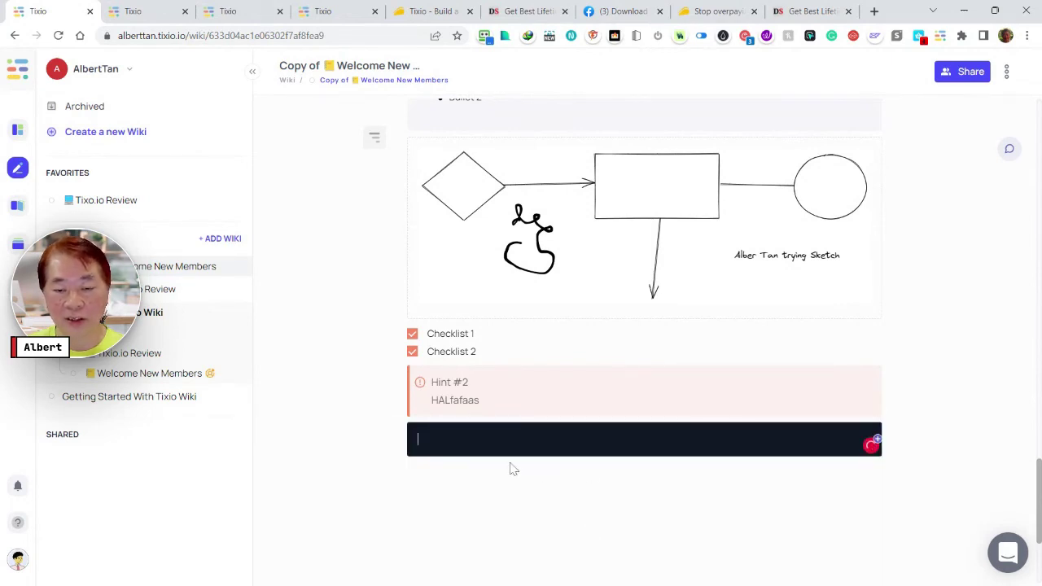
click(474, 487)
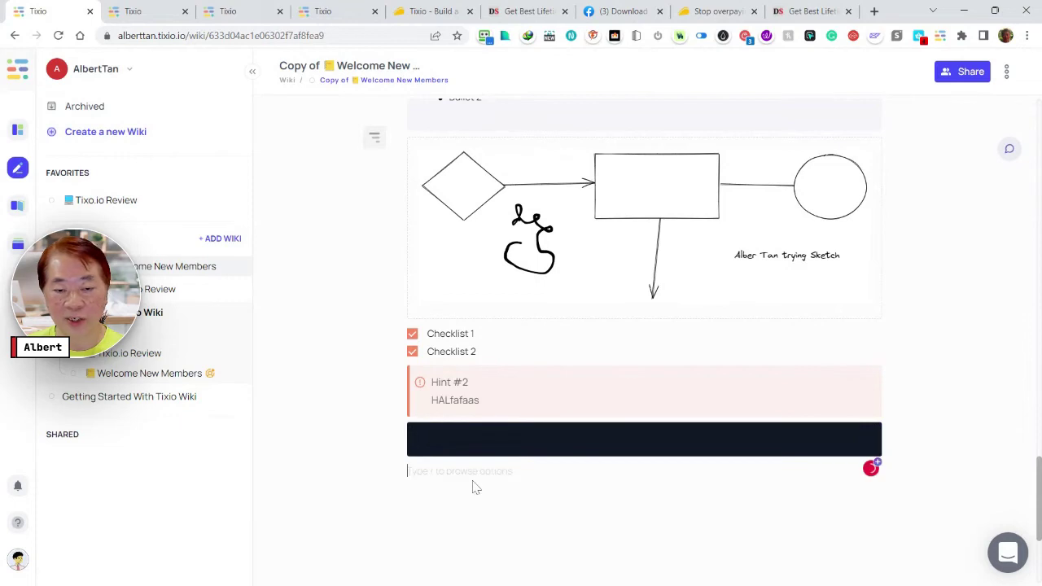
text(/)
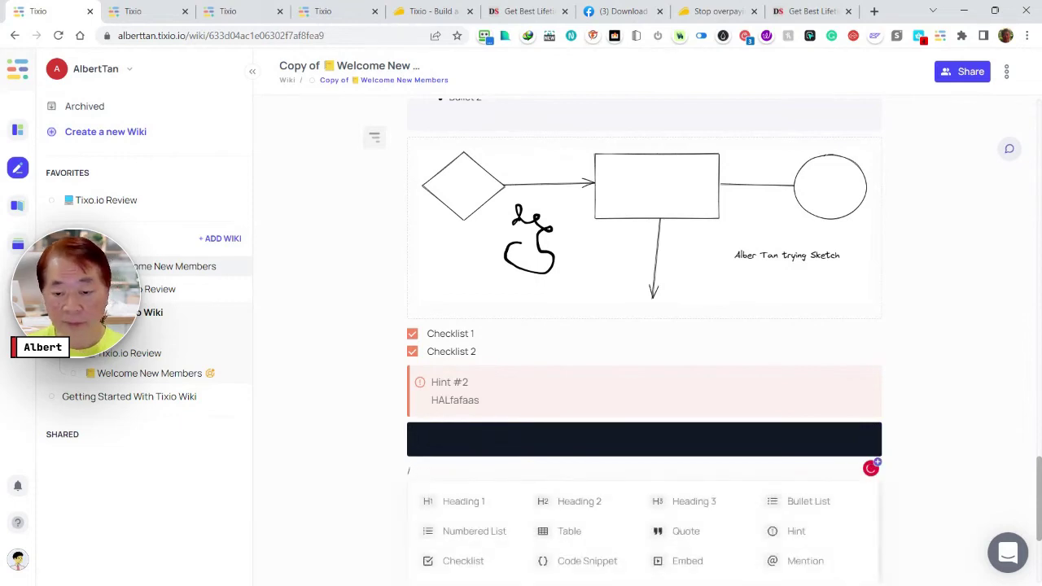
scroll(761, 525, down, 1)
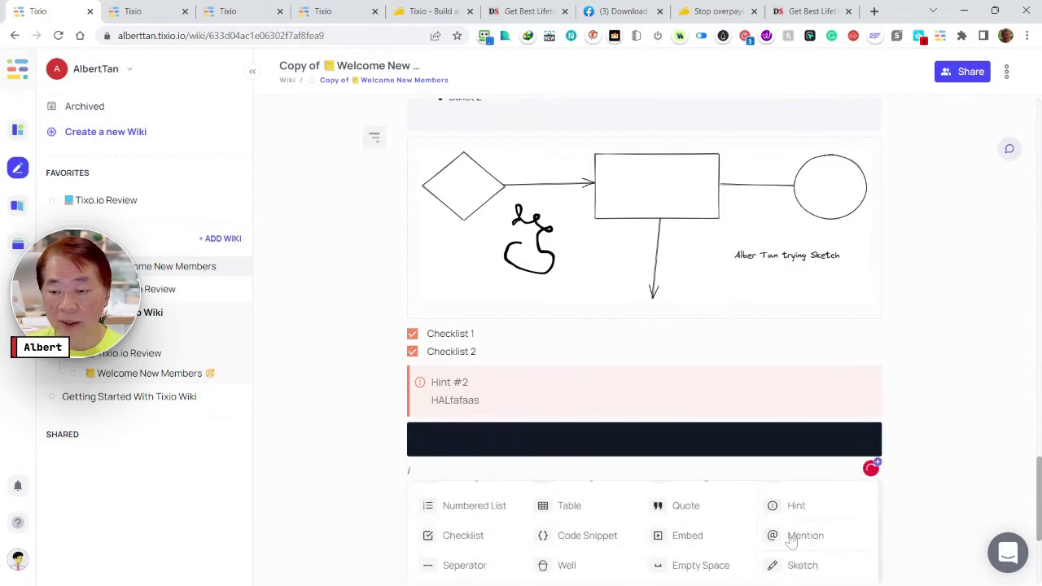
click(791, 540)
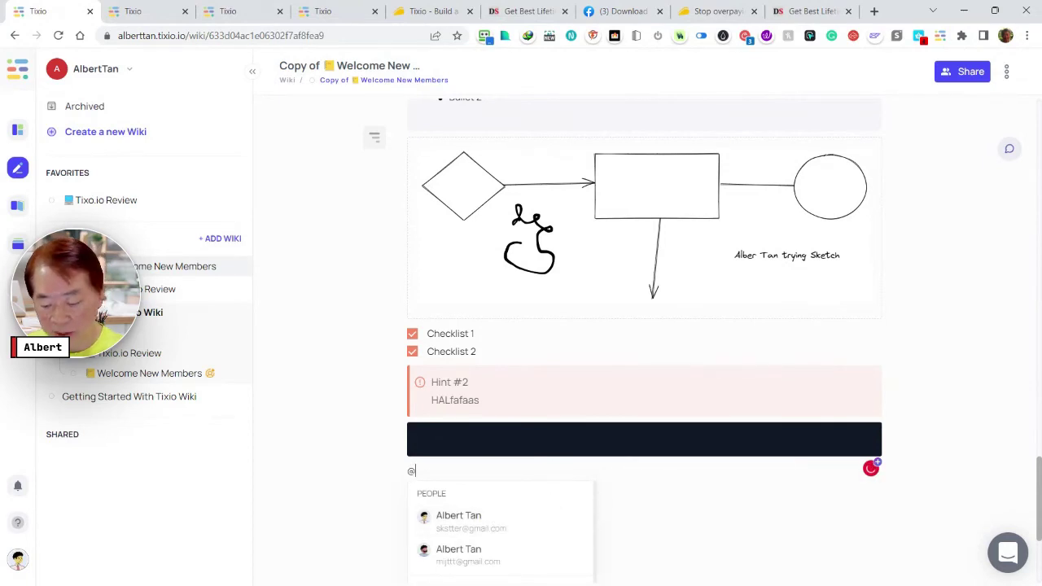
key(BackSpace)
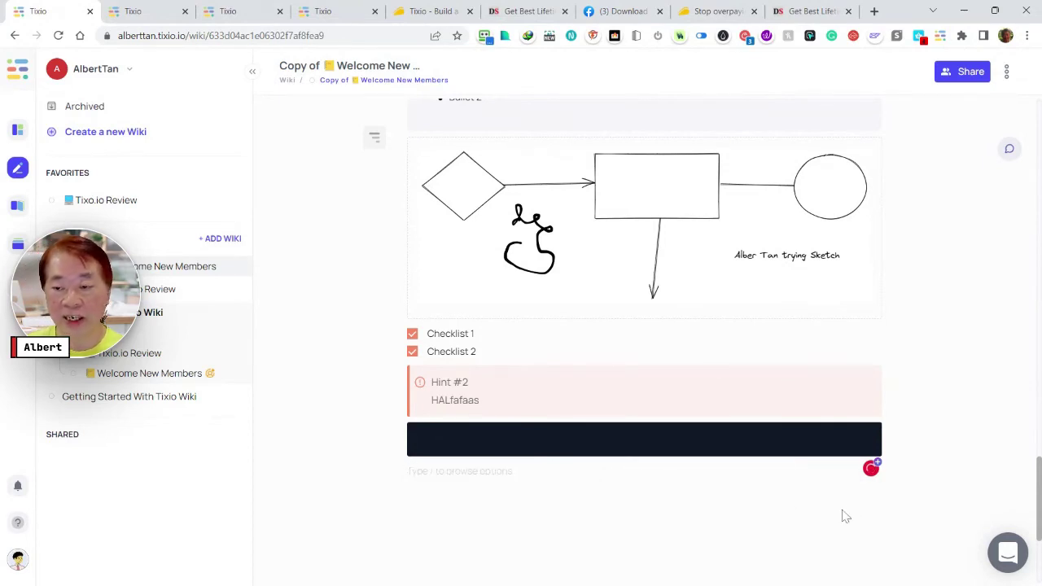
Insert an empty space block below the code snippet
scroll(845, 517, down, 3)
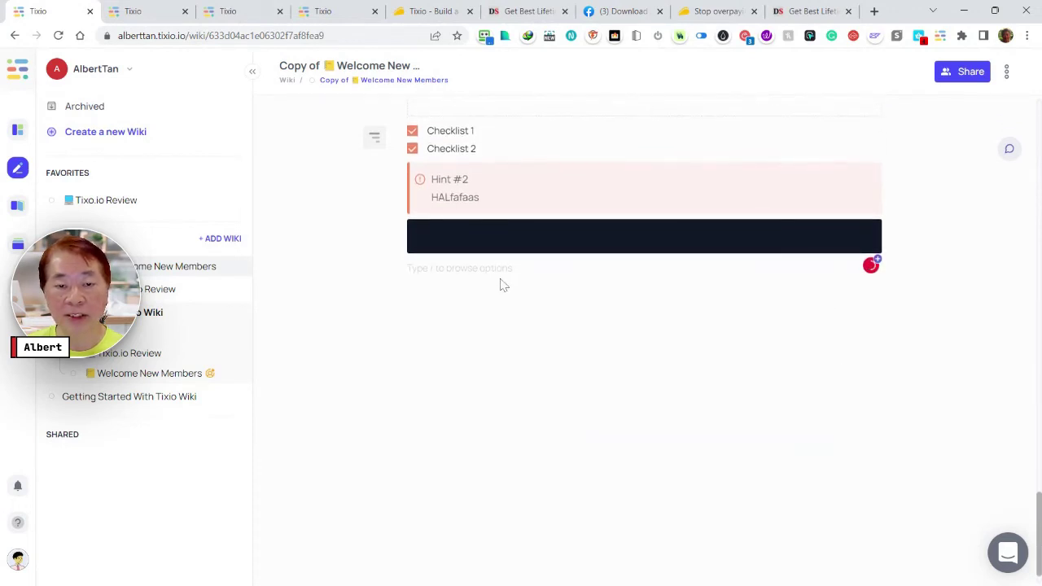
text(/)
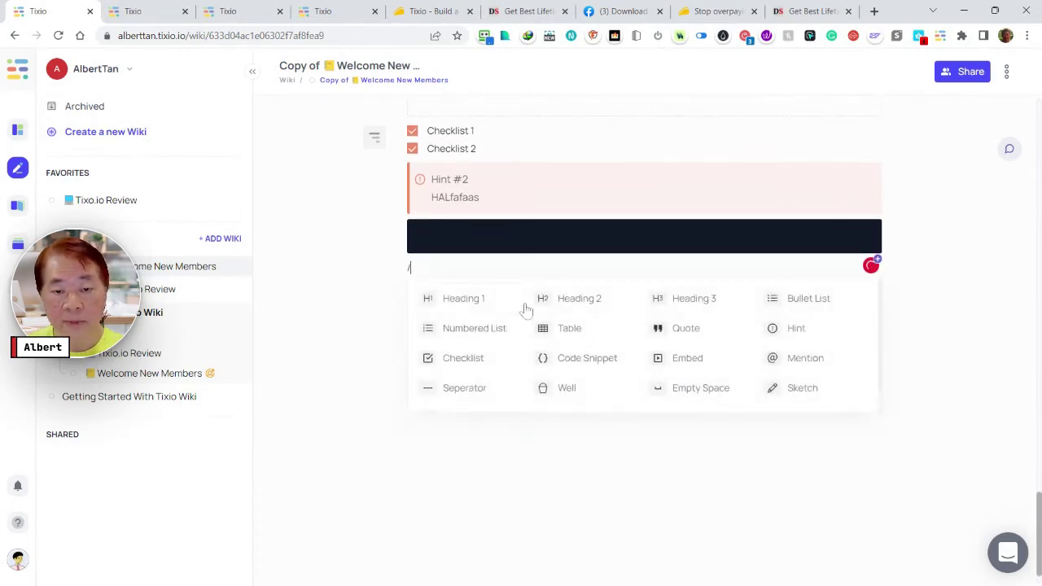
click(673, 391)
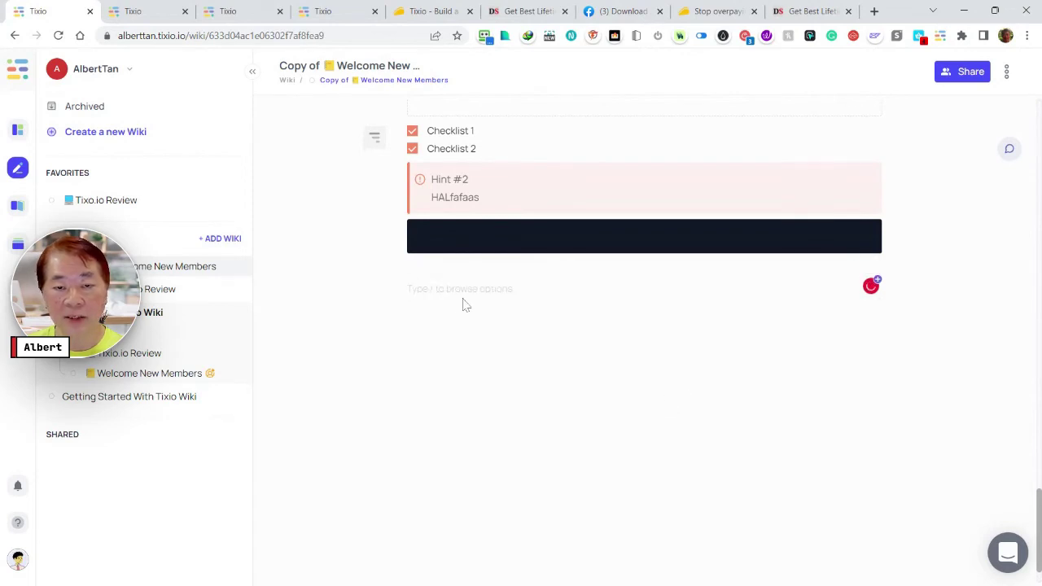
Insert a separator below the empty space, followed by a table with two rows and two columns
text(/)
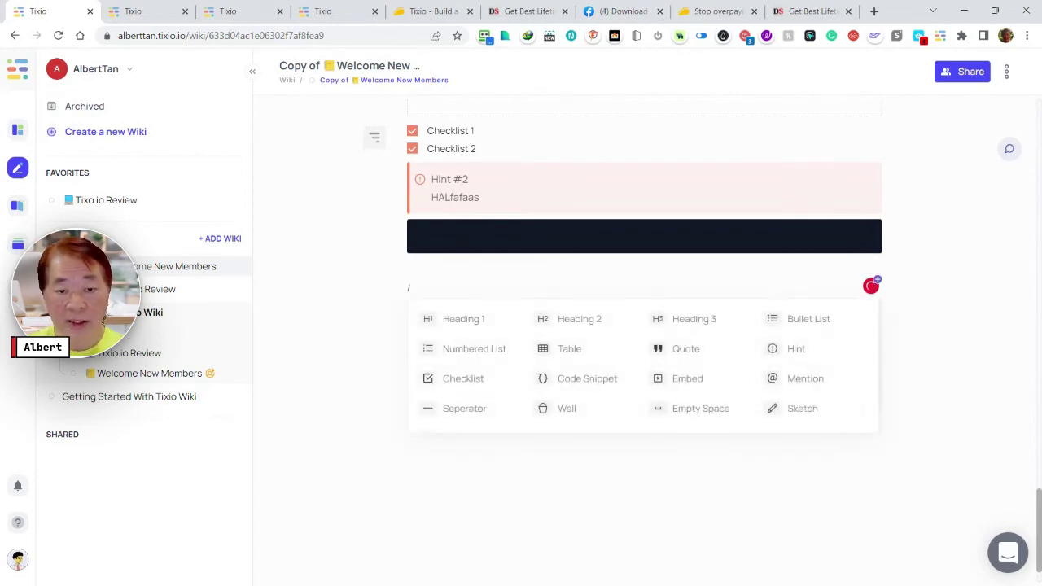
click(461, 414)
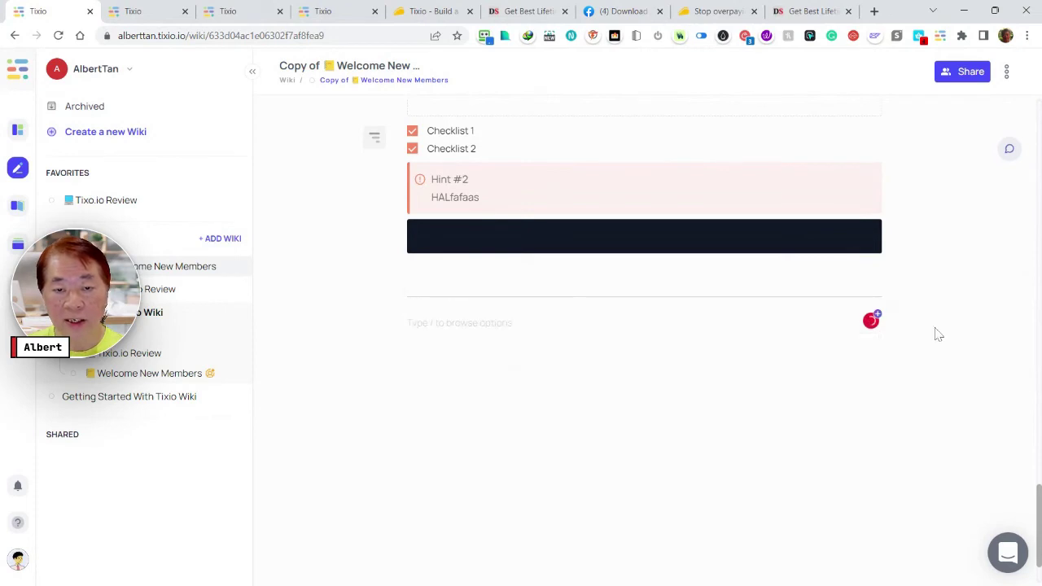
text(/)
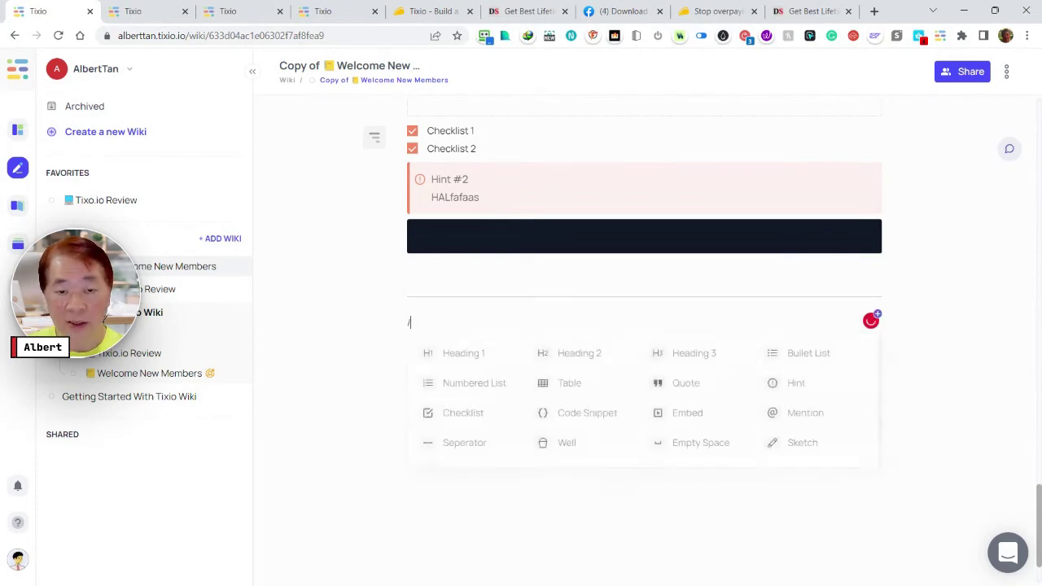
click(562, 389)
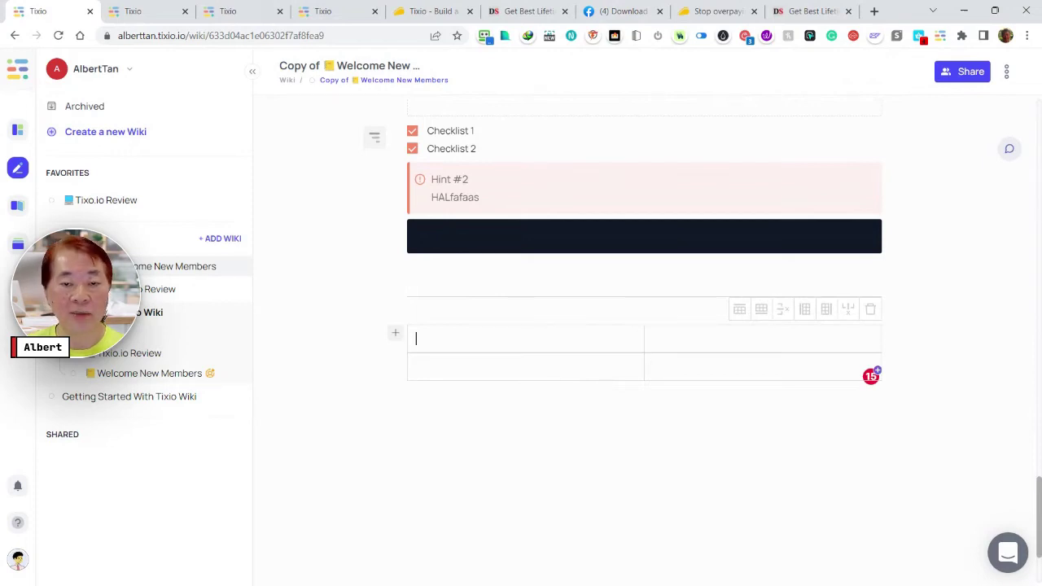
Switch to the "Copy of Tixio.io Review" wiki page and collapse the wiki sidebar
scroll(644, 428, up, 4)
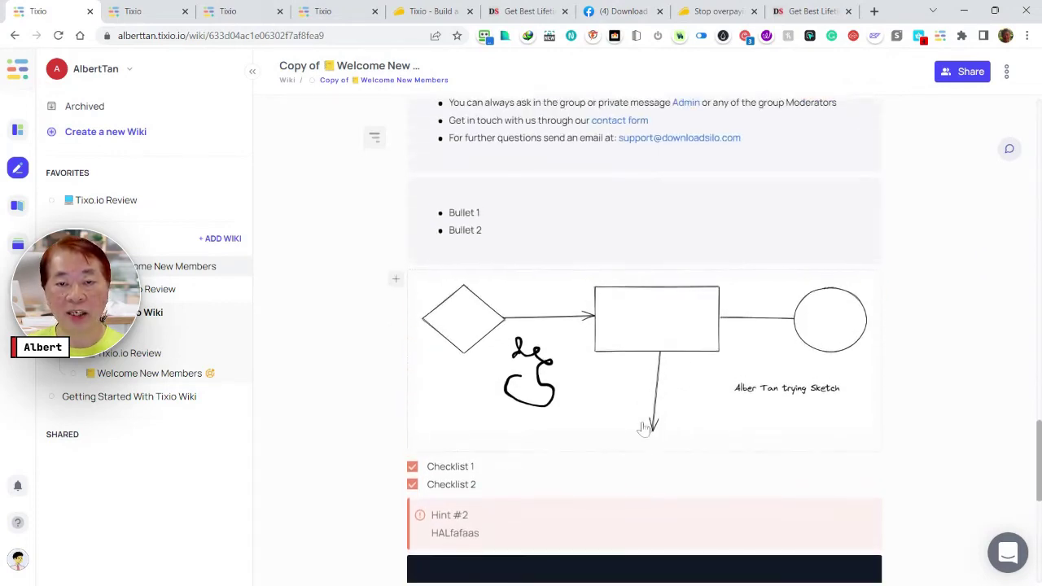
scroll(644, 429, up, 4)
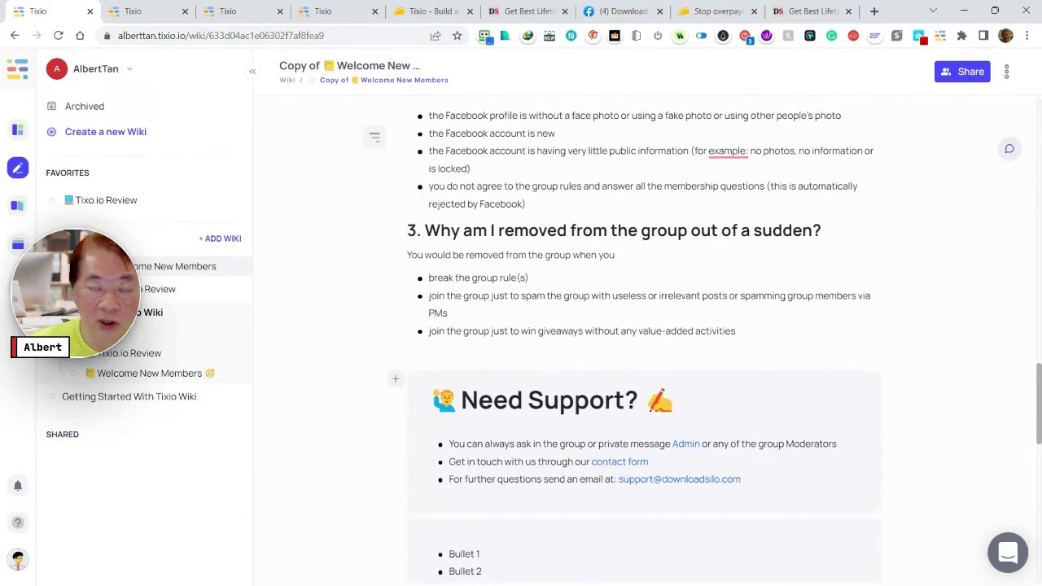
scroll(644, 428, up, 4)
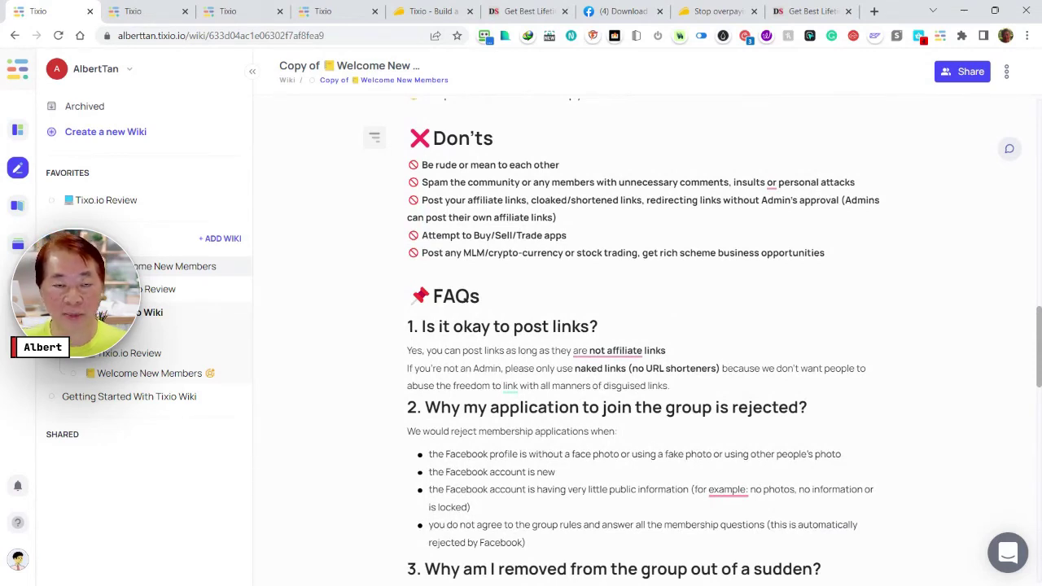
mouse_move(727, 489)
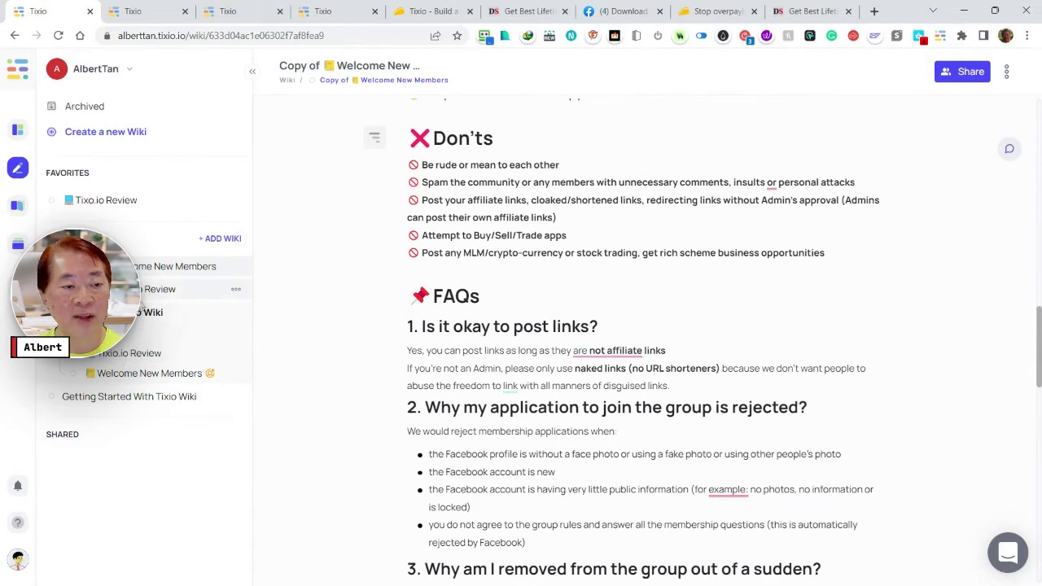
click(143, 293)
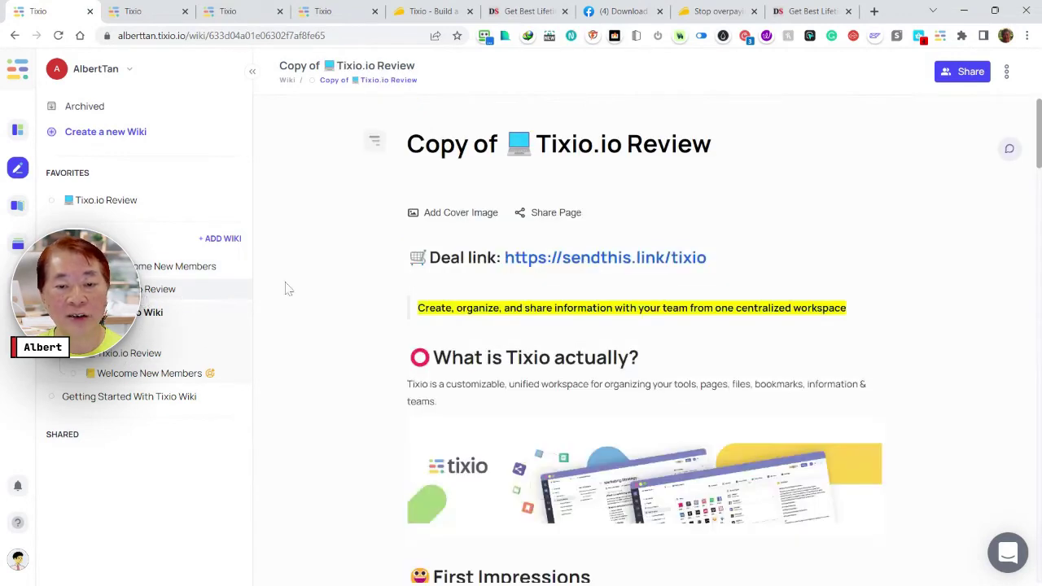
click(252, 72)
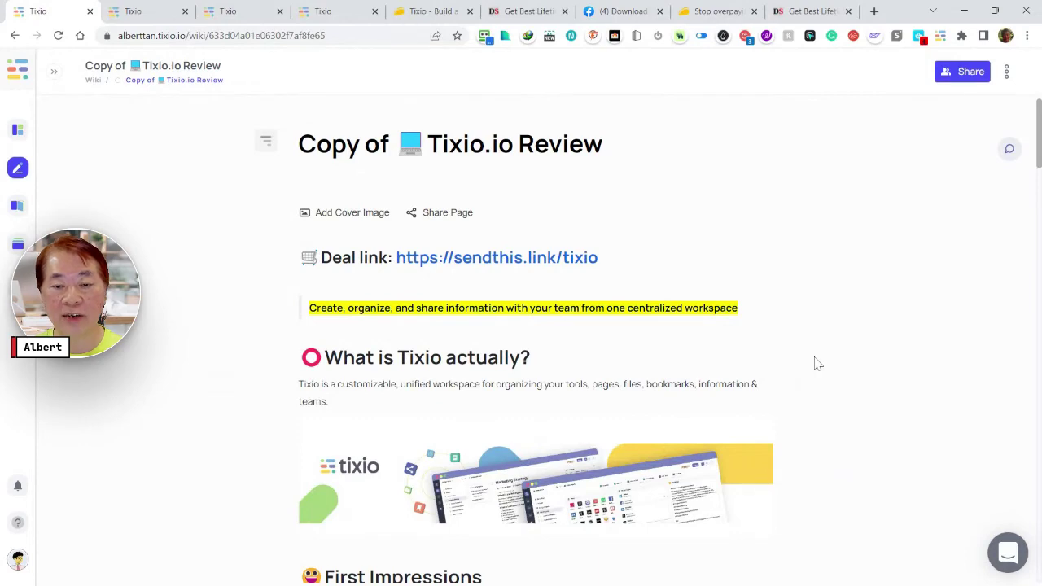
Review the Tixio introduction, First Impressions and Killer Features sections of the copied review page
scroll(794, 373, down, 3)
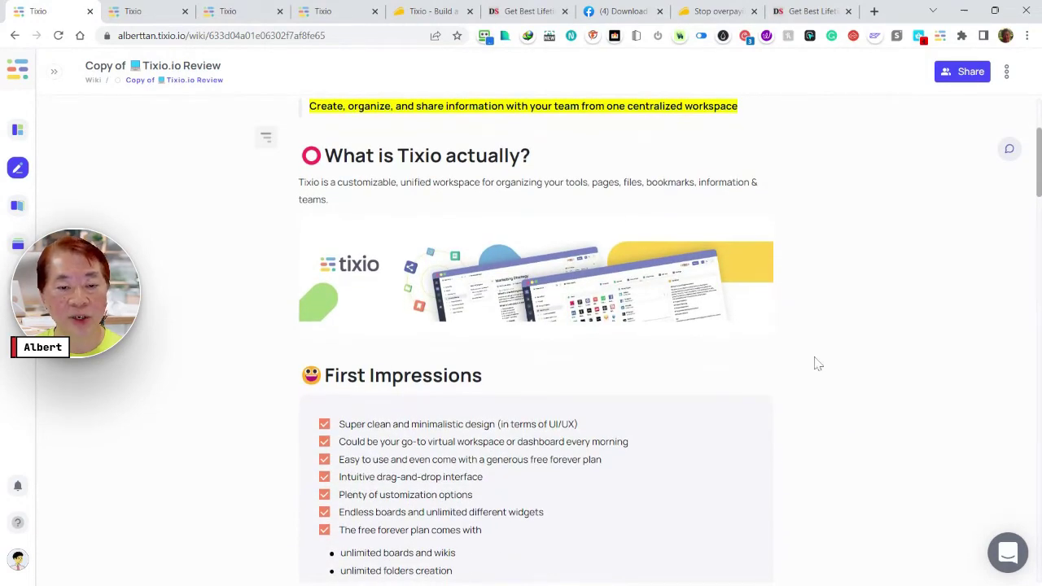
scroll(818, 363, down, 2)
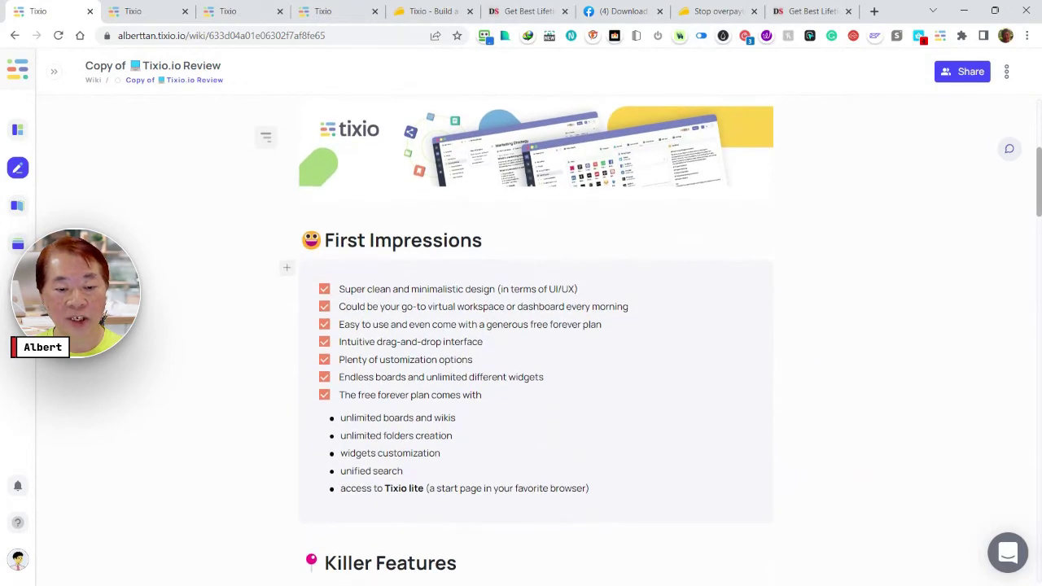
scroll(818, 364, down, 3)
scroll(818, 364, up, 1)
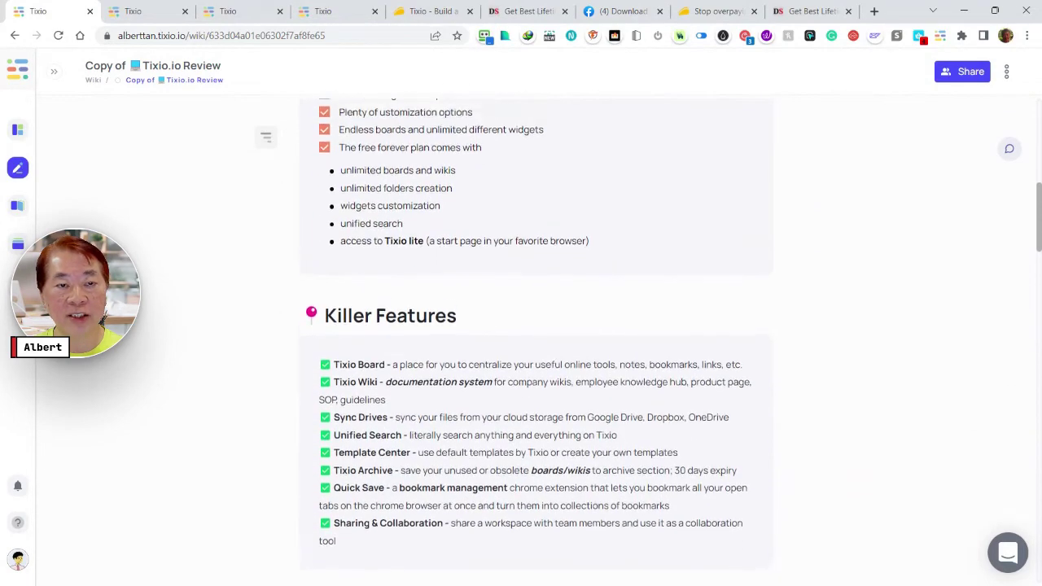
scroll(537, 342, up, 3)
scroll(538, 342, down, 1)
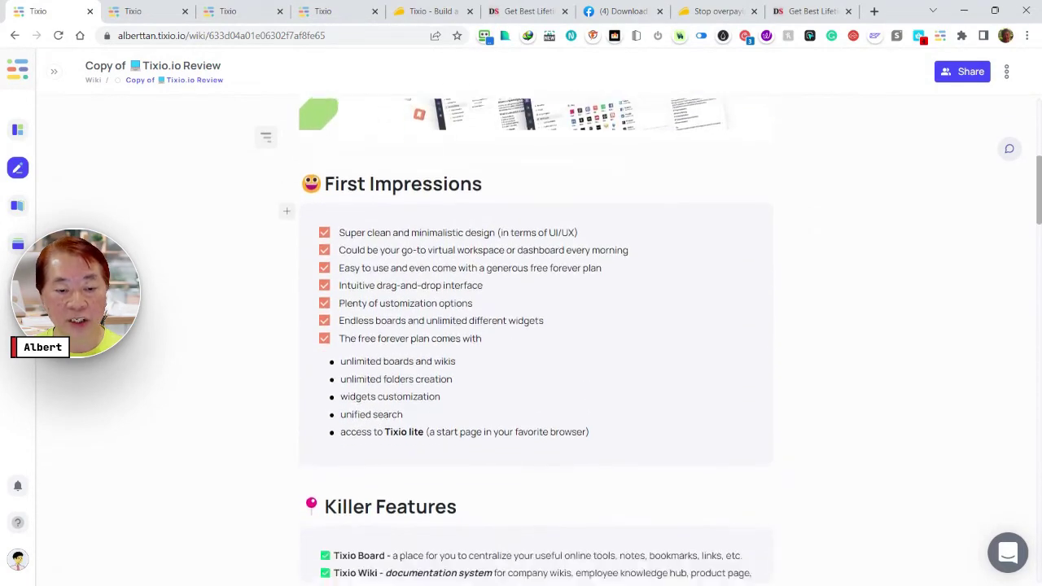
scroll(456, 342, down, 3)
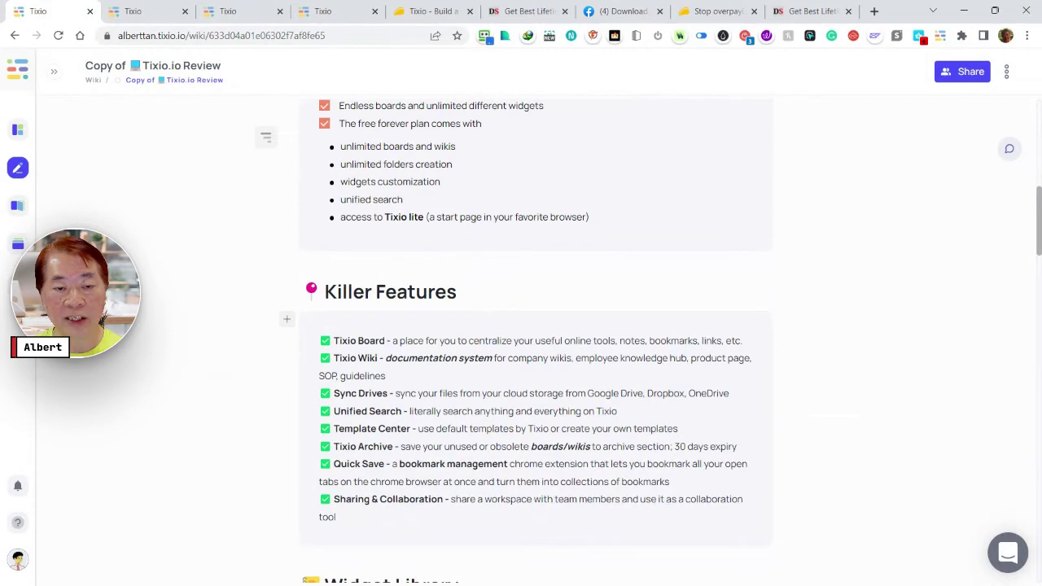
Review the Widget Library and Pros sections of the copied review page, glancing ahead to Final Thoughts and Verdict
scroll(521, 342, down, 5)
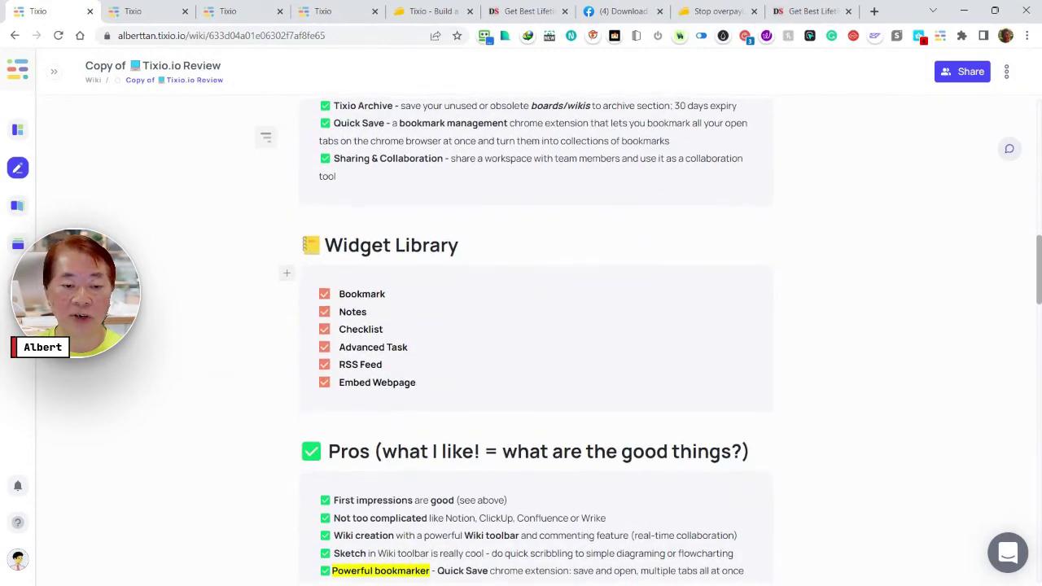
scroll(521, 342, down, 2)
scroll(521, 342, up, 2)
scroll(521, 342, up, 3)
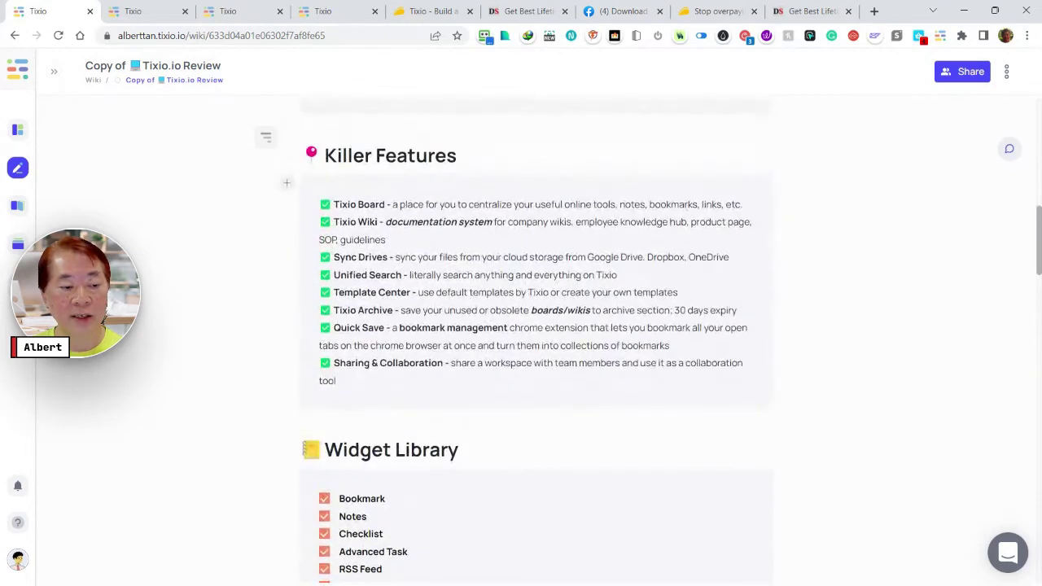
scroll(522, 342, down, 4)
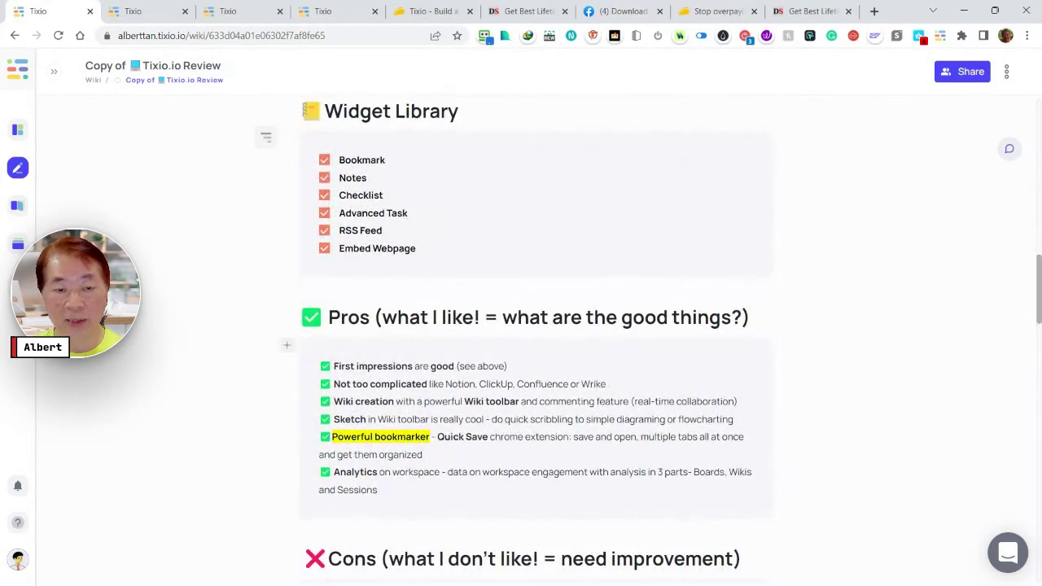
scroll(521, 342, down, 2)
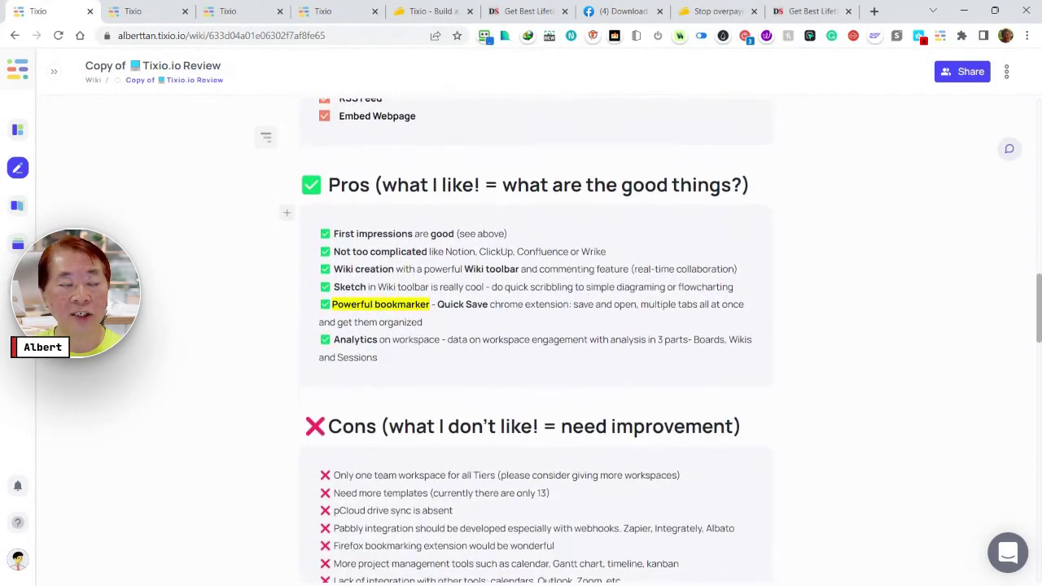
scroll(521, 342, down, 5)
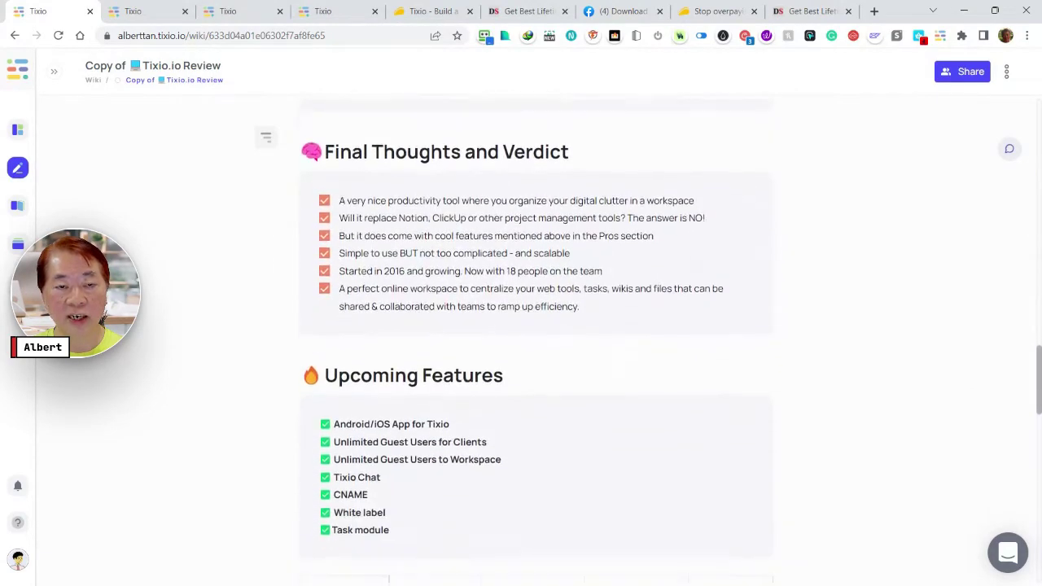
scroll(638, 345, up, 10)
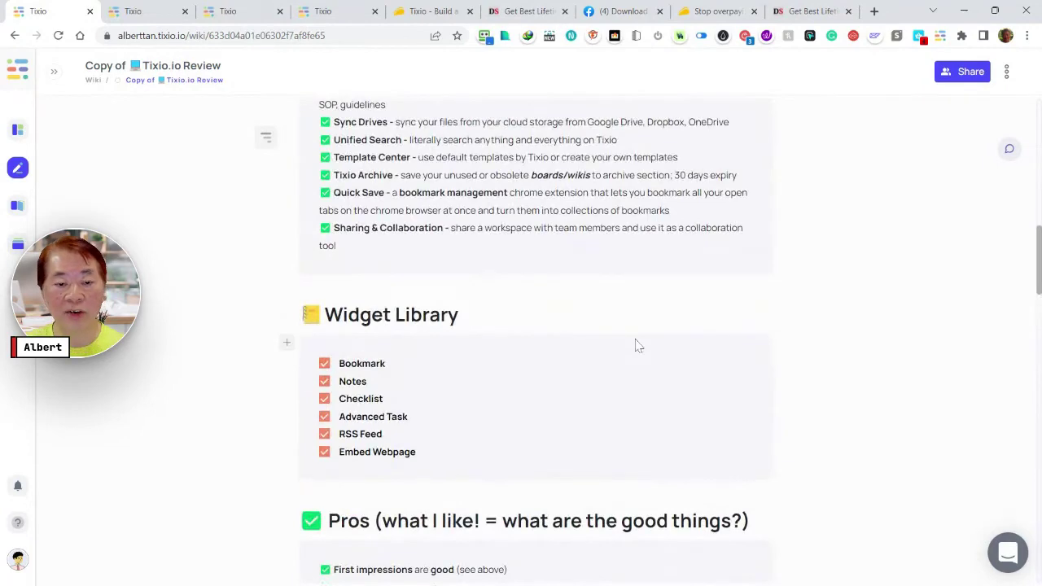
scroll(635, 345, down, 4)
scroll(635, 344, down, 1)
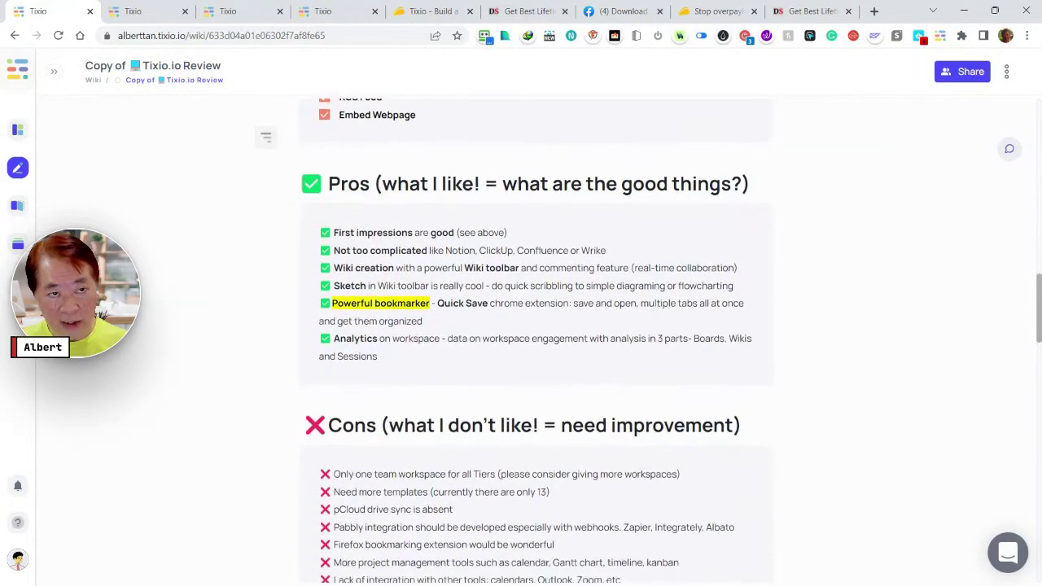
scroll(635, 344, up, 1)
scroll(635, 345, down, 1)
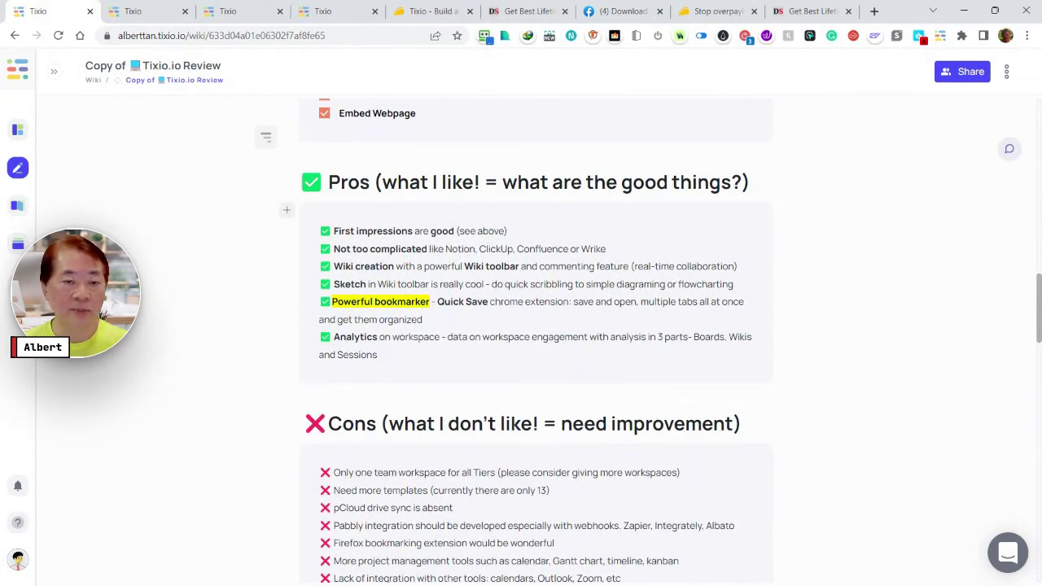
Recheck the First Impressions and Killer Features sections against the Widget Library, Pros and Cons lists
scroll(537, 342, up, 8)
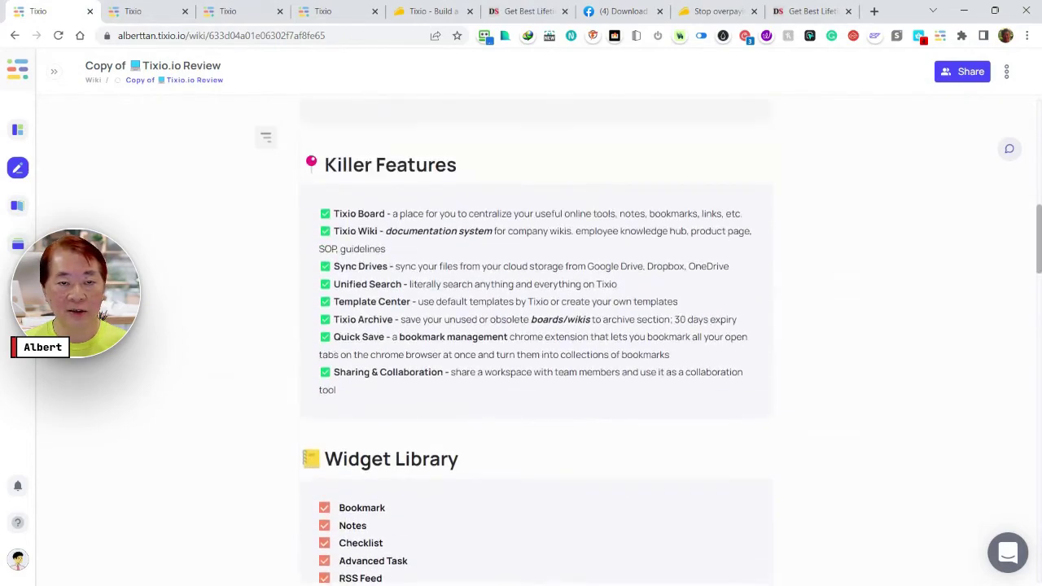
scroll(537, 342, up, 1)
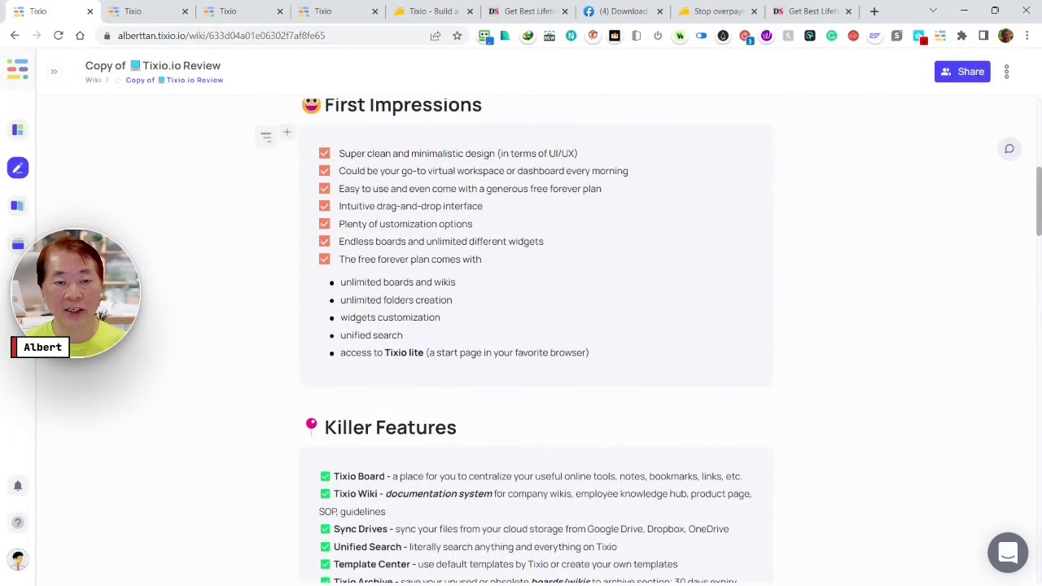
scroll(537, 342, down, 1)
scroll(521, 342, down, 3)
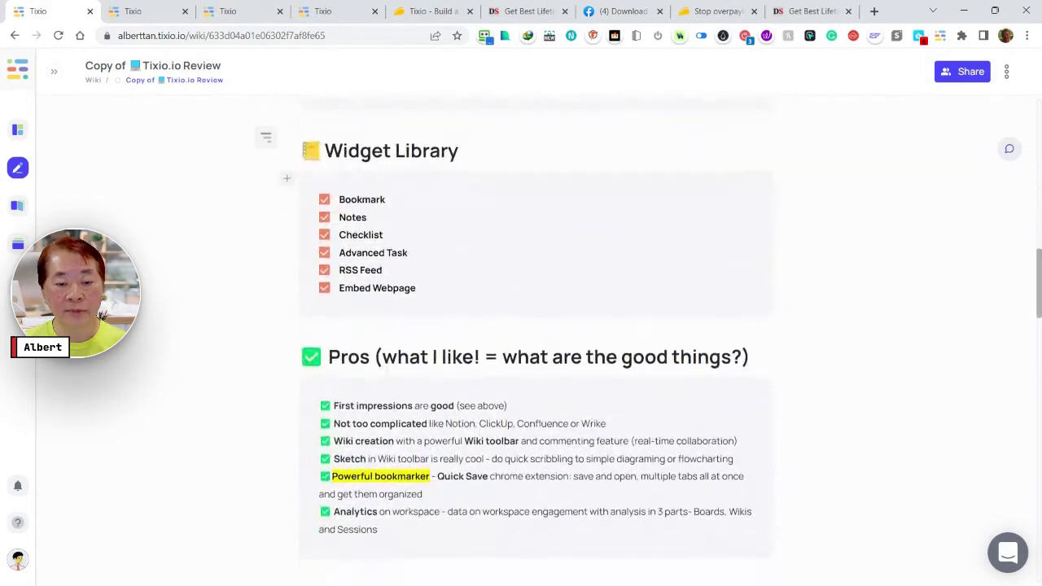
scroll(521, 342, down, 2)
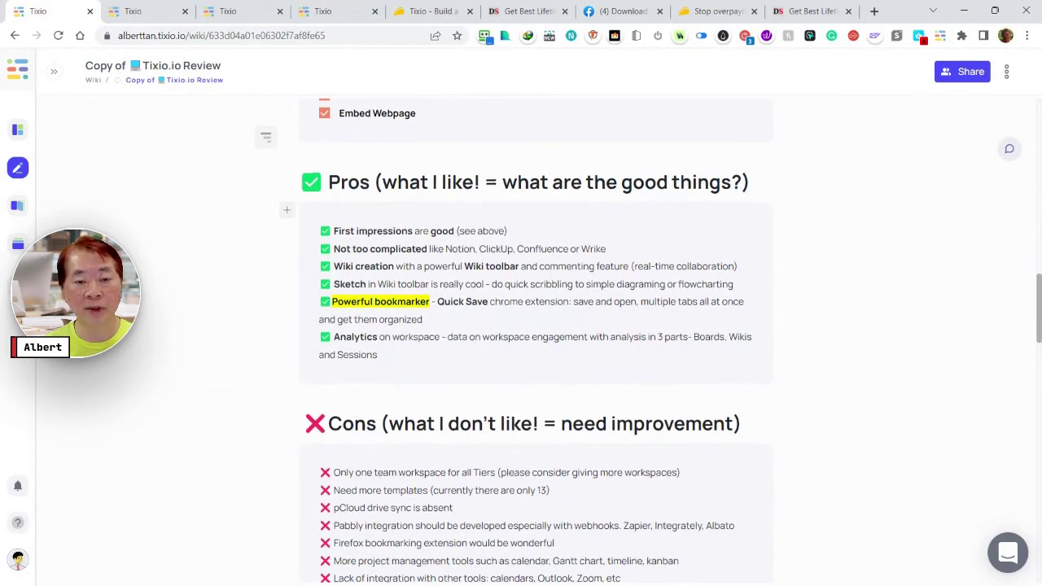
scroll(521, 342, down, 1)
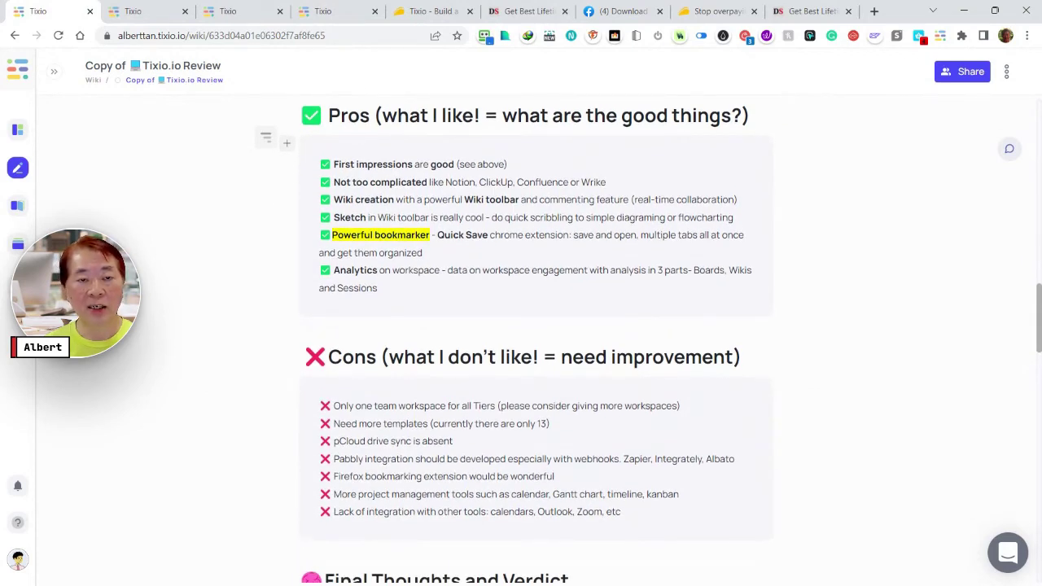
scroll(521, 342, up, 2)
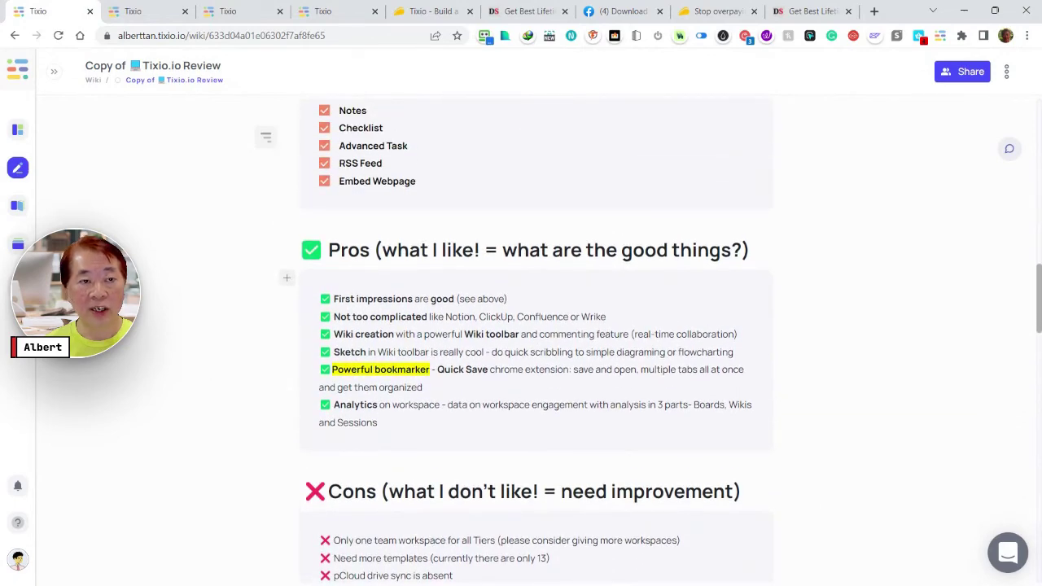
scroll(521, 342, up, 2)
scroll(521, 342, up, 1)
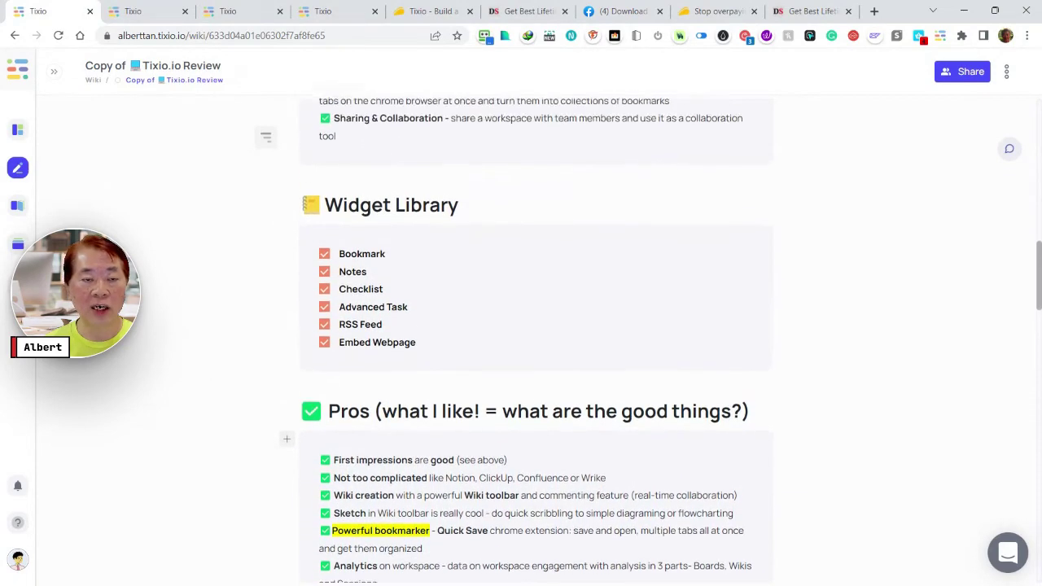
scroll(529, 342, up, 1)
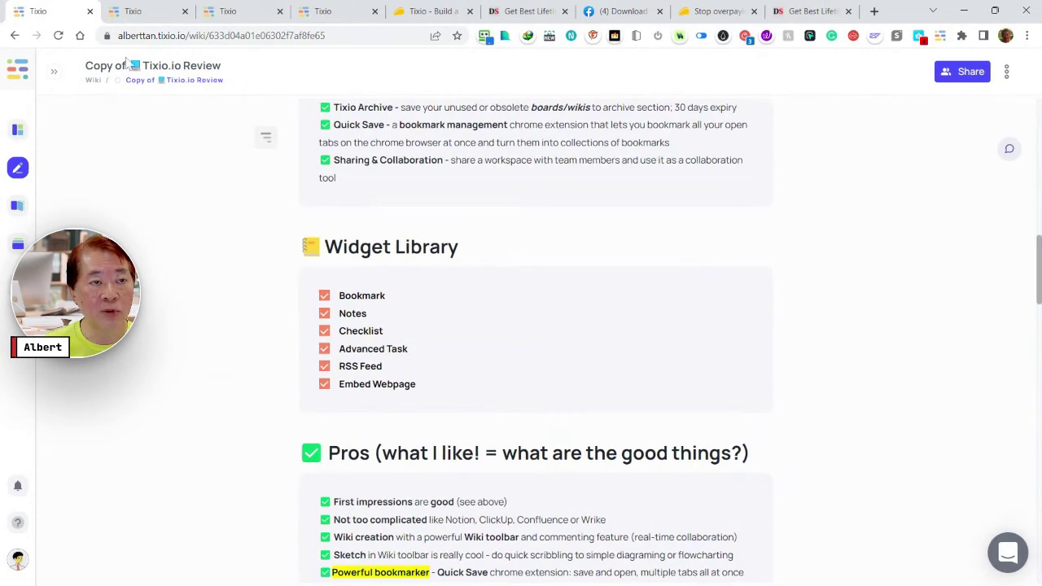
Try to open Workspace Analytics from the "LTD Platform Bookmarks copy" board, and go back to the board
click(144, 16)
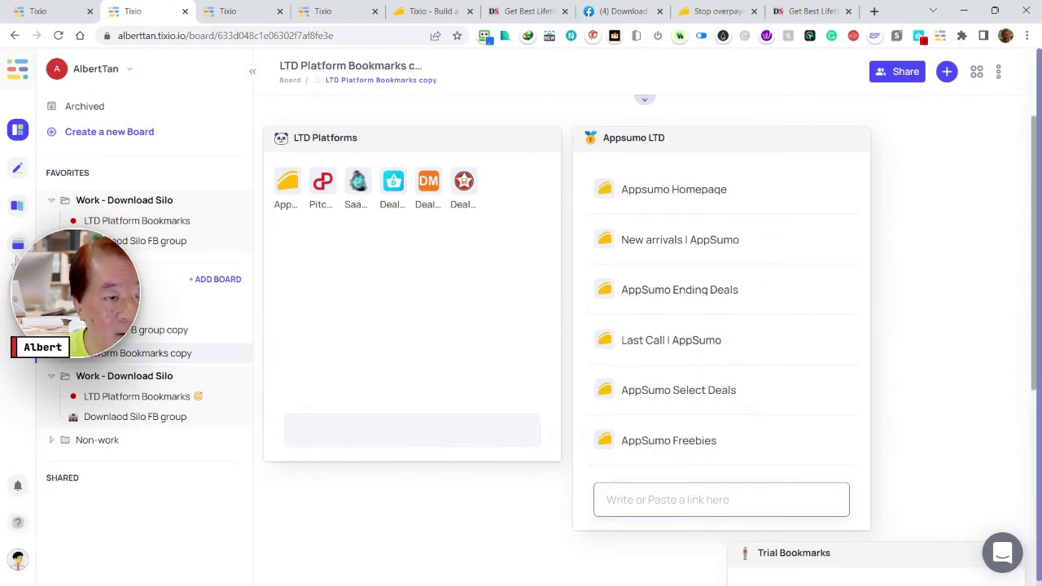
click(131, 73)
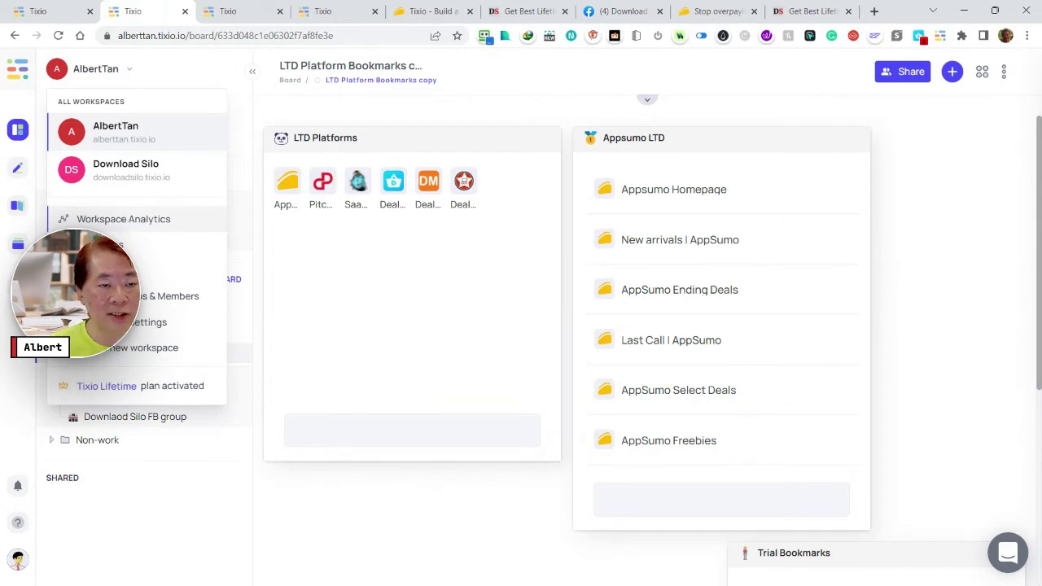
click(125, 221)
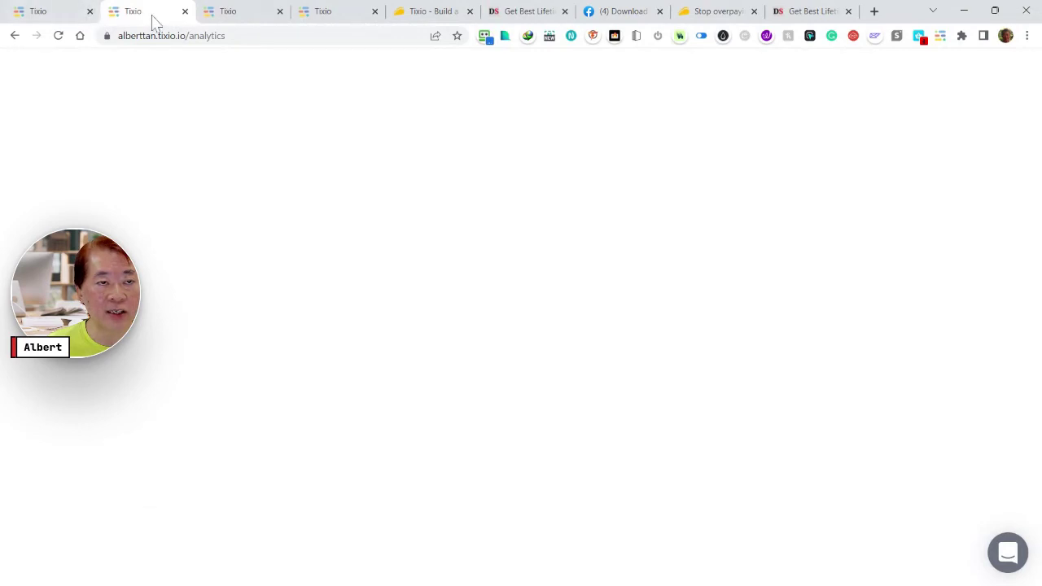
click(18, 36)
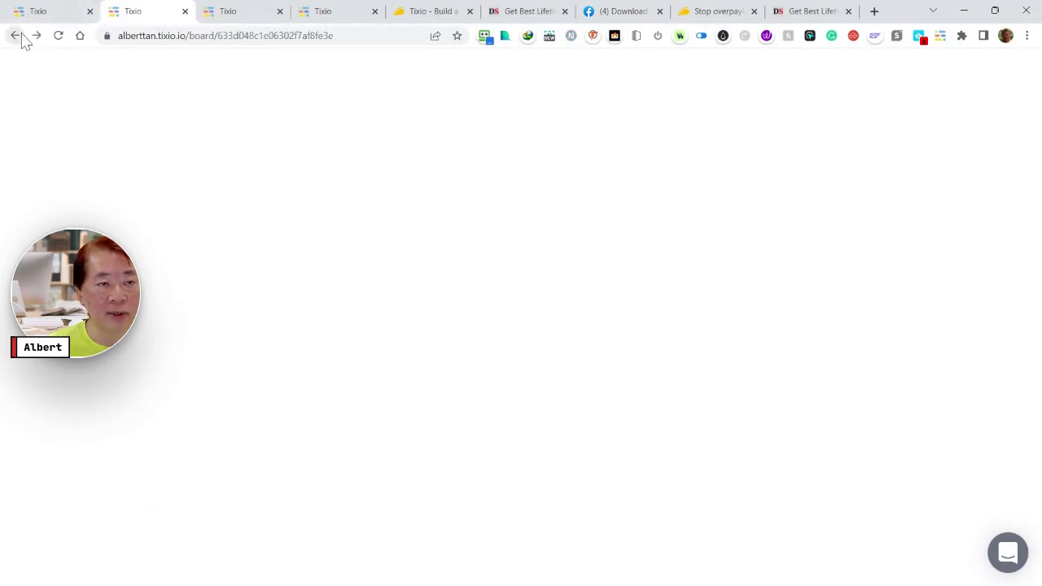
Close the blank board page and return to the "Copy of Tixio.io Review" wiki page
click(63, 15)
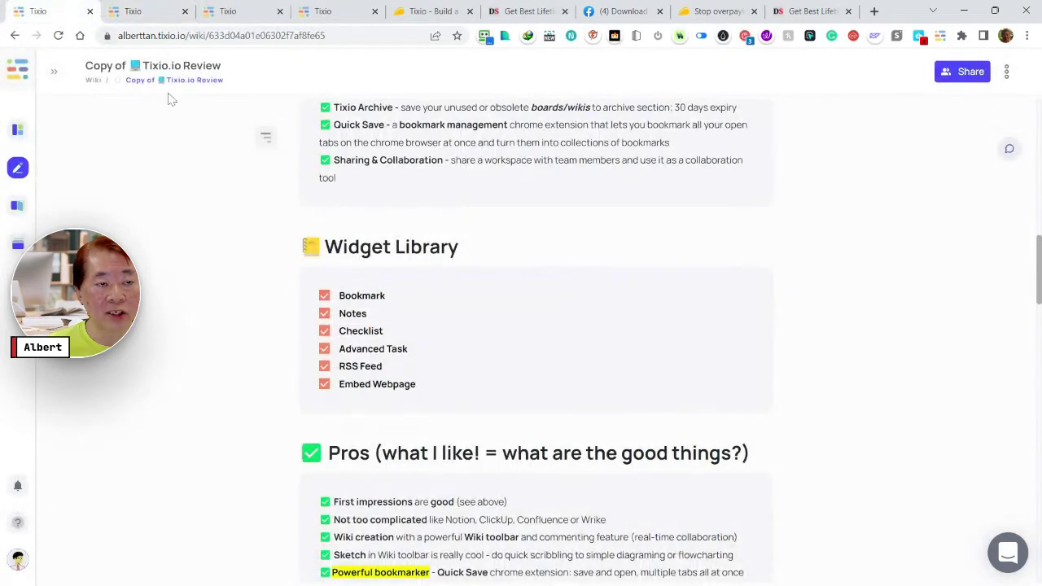
click(160, 18)
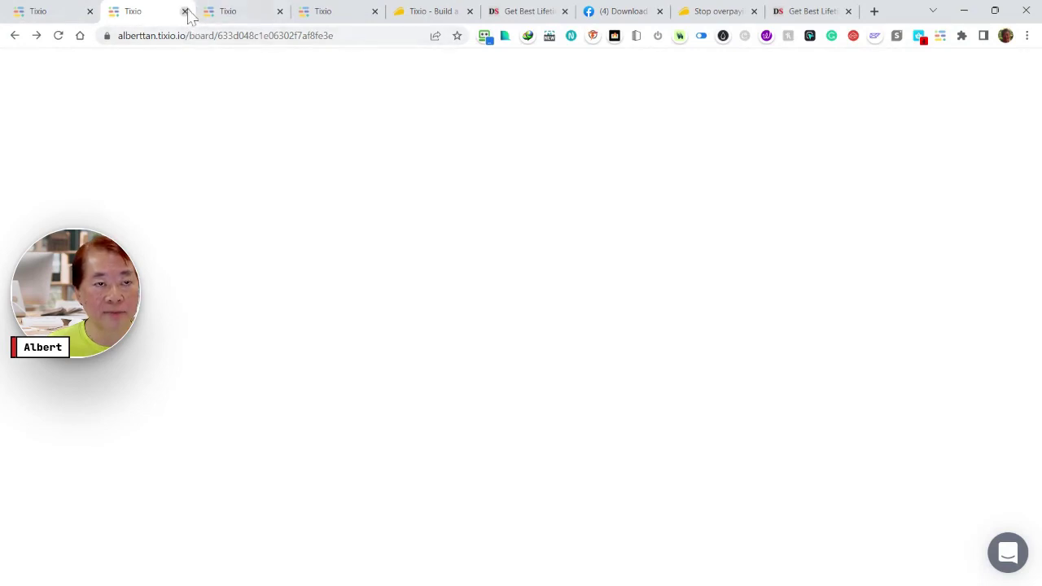
click(184, 11)
click(52, 11)
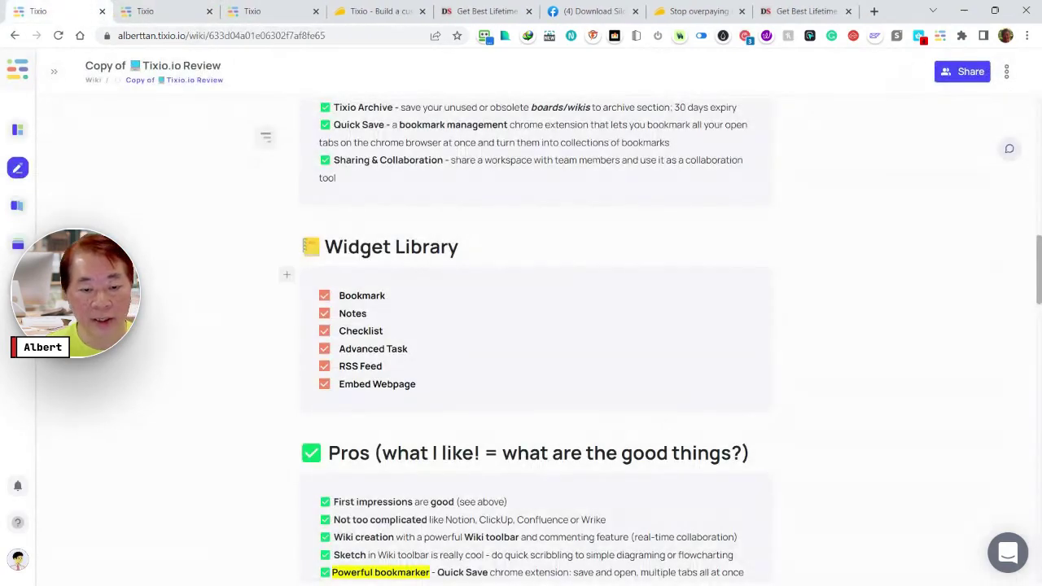
Review the remaining Pros and the Cons section of the copied review page
scroll(538, 342, down, 3)
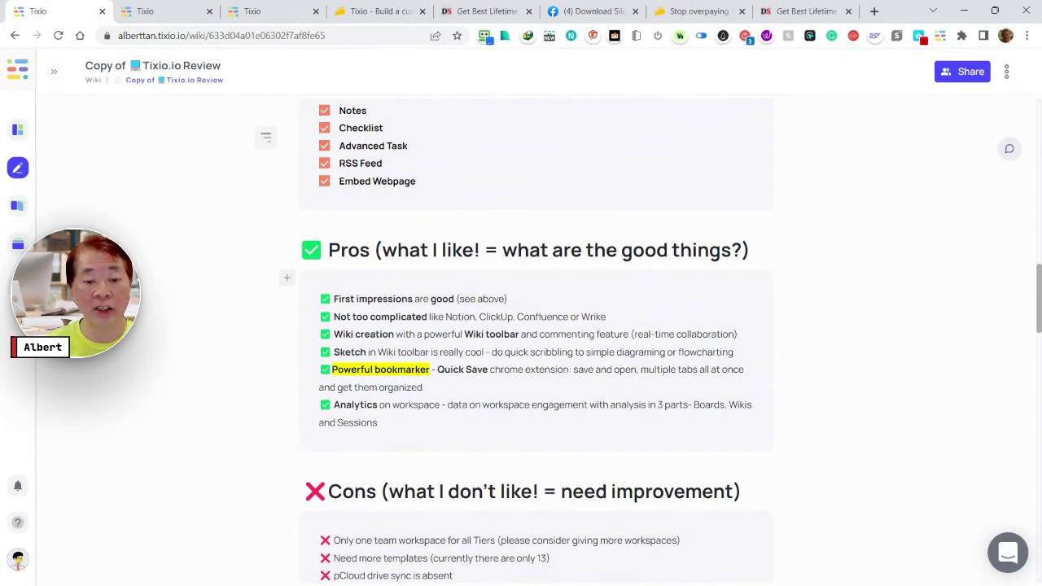
scroll(538, 342, down, 5)
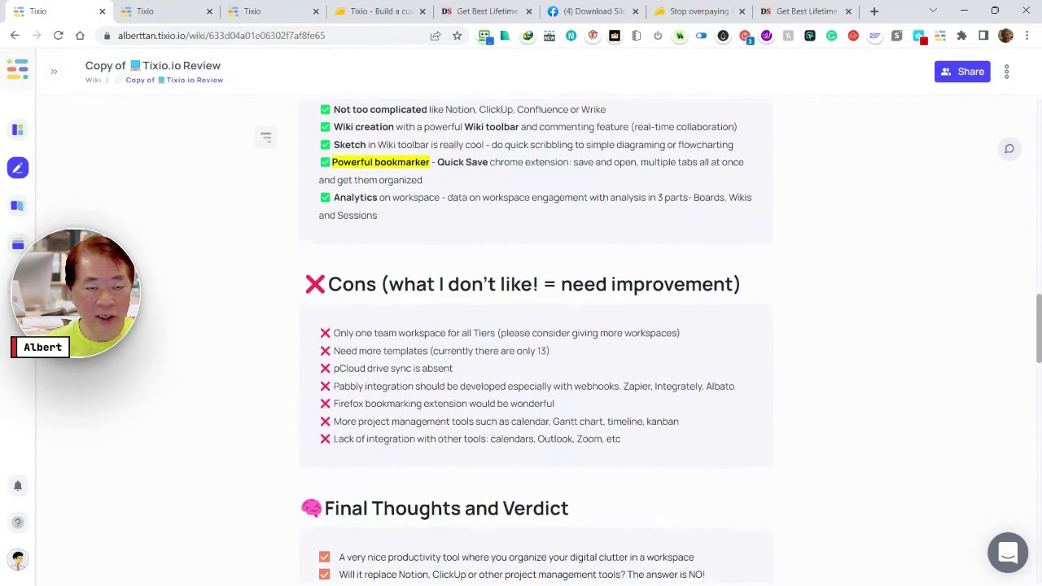
scroll(537, 342, down, 2)
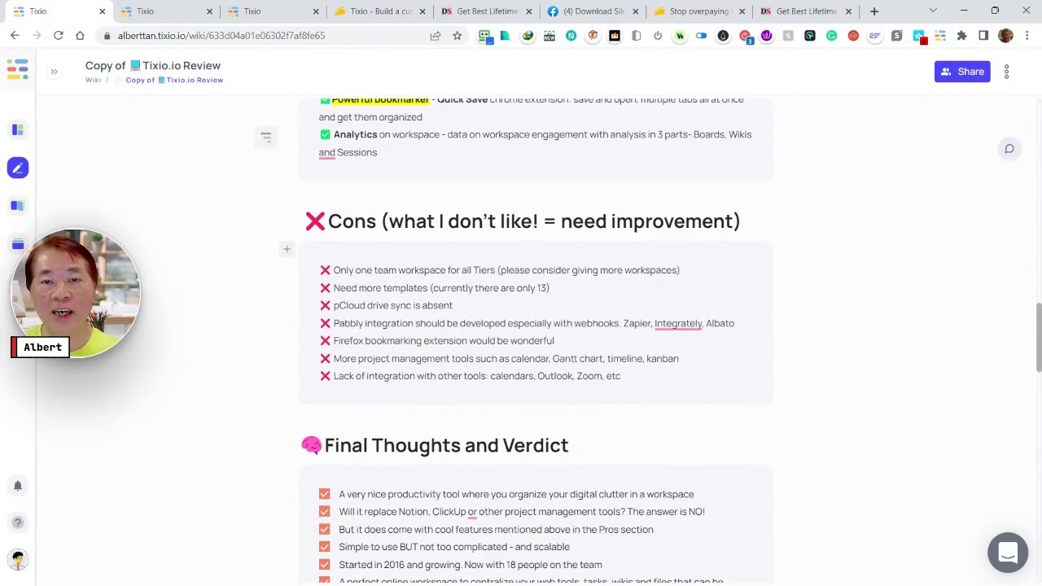
Compare the license tiers on Tixio's AppSumo page with the review's Cons and check the tier options offered in the License Tier 4 plan
click(382, 11)
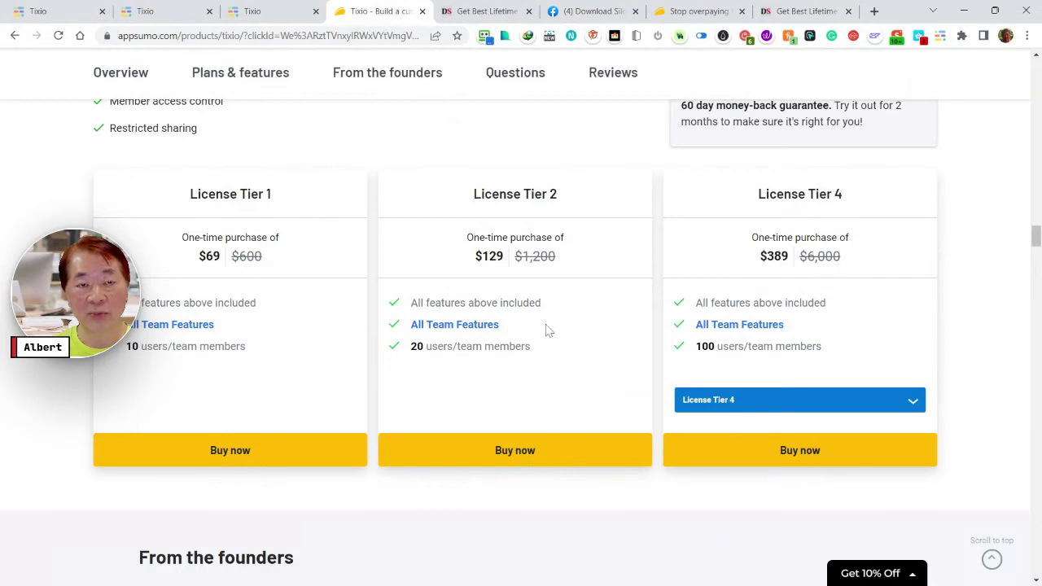
click(69, 19)
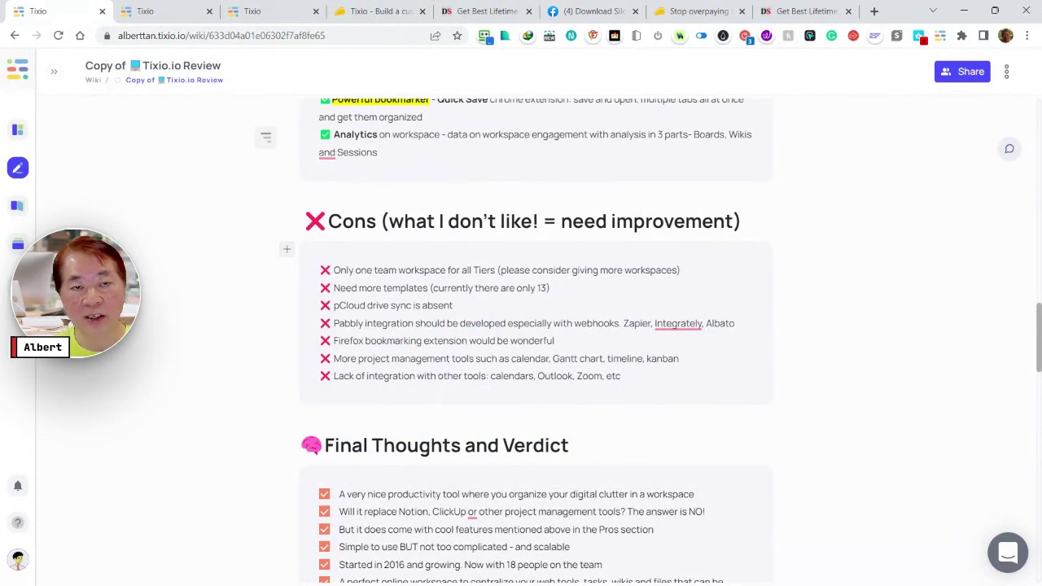
click(399, 15)
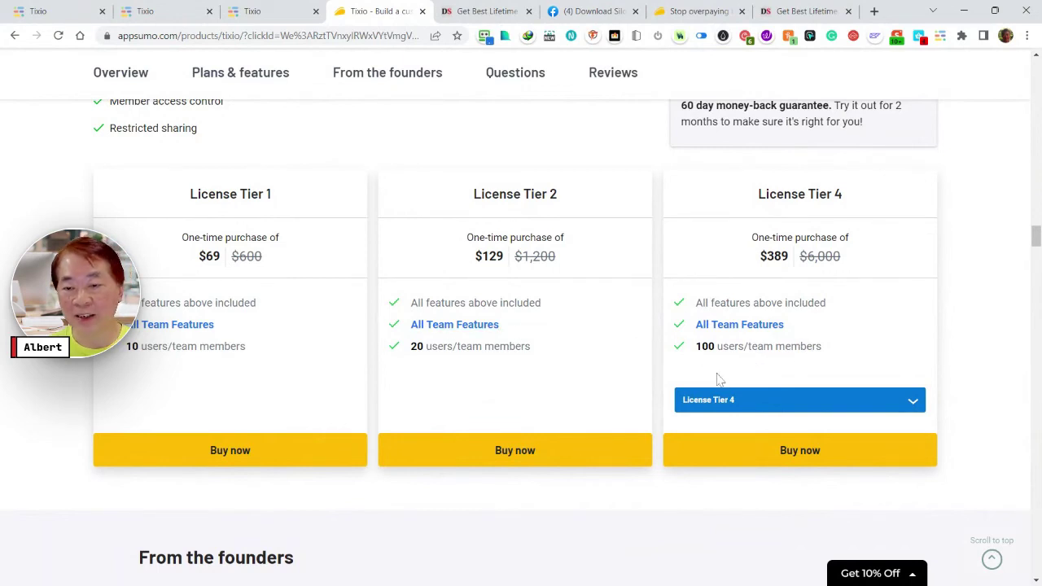
click(793, 400)
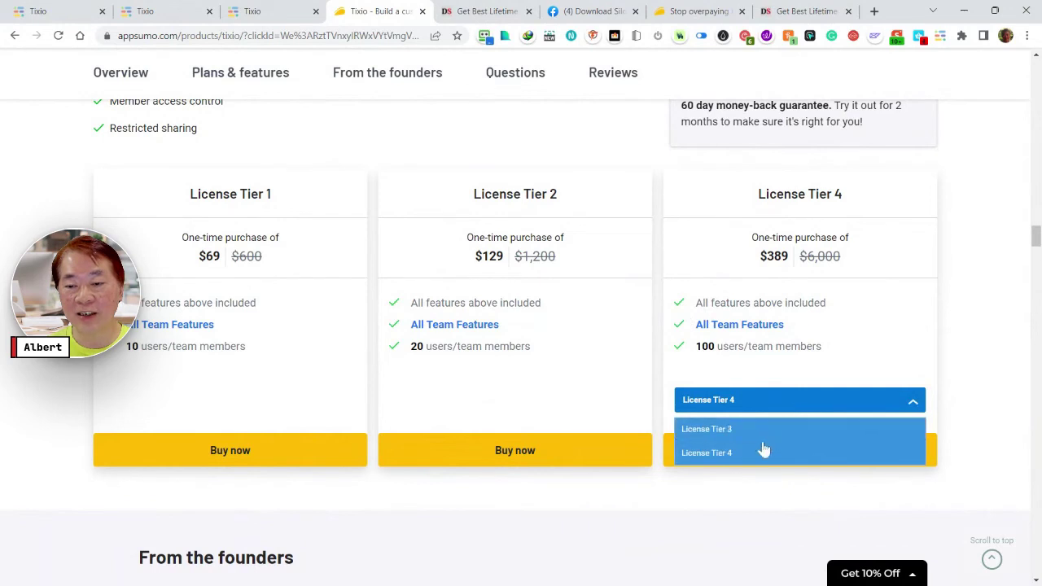
click(858, 323)
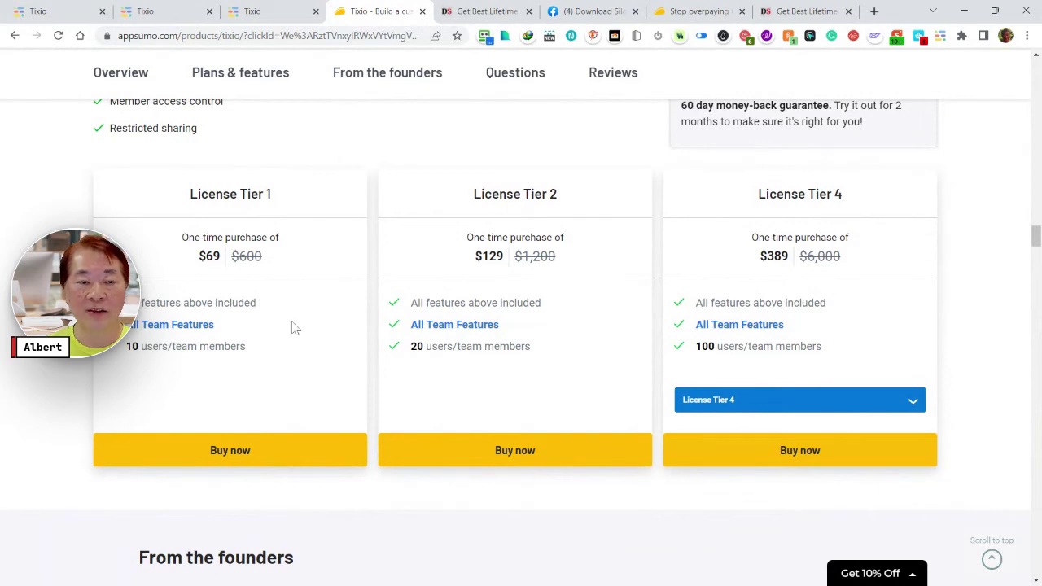
Return to the review page, examine the Cons list, and revisit the Widget Library and Killer Features sections
click(65, 13)
click(681, 270)
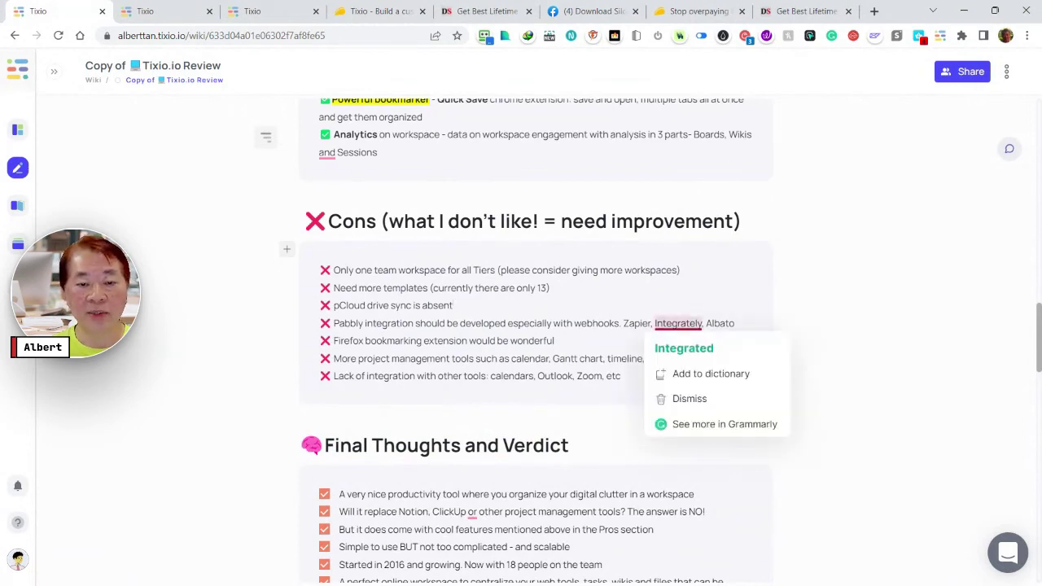
click(454, 305)
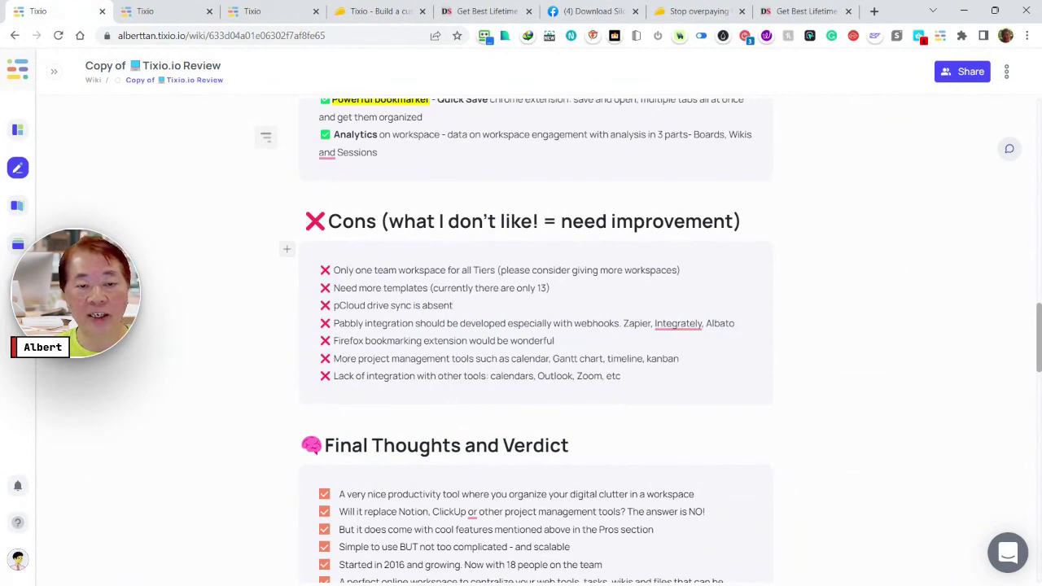
mouse_move(677, 323)
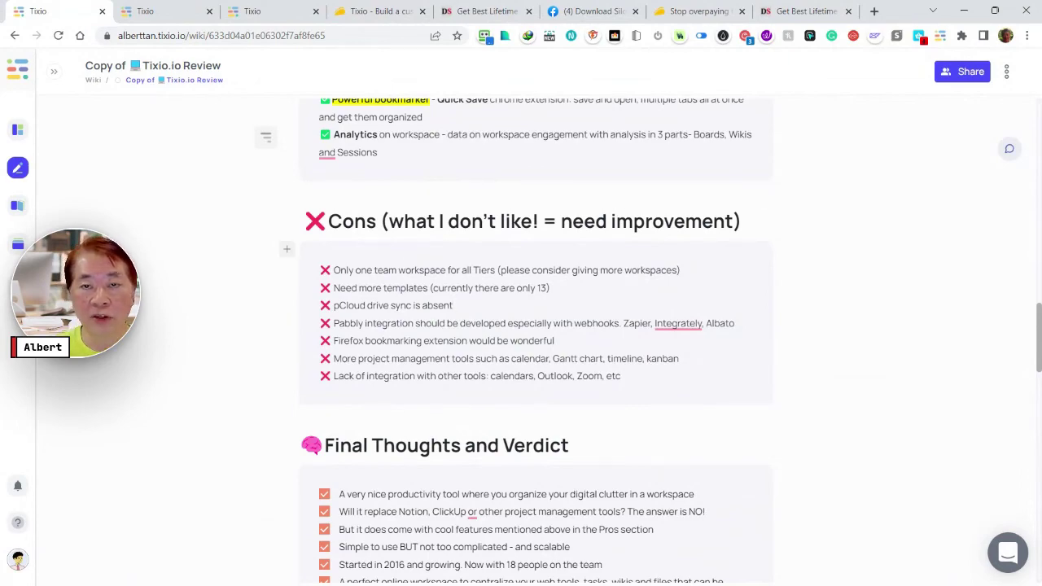
scroll(521, 342, up, 5)
scroll(521, 342, up, 4)
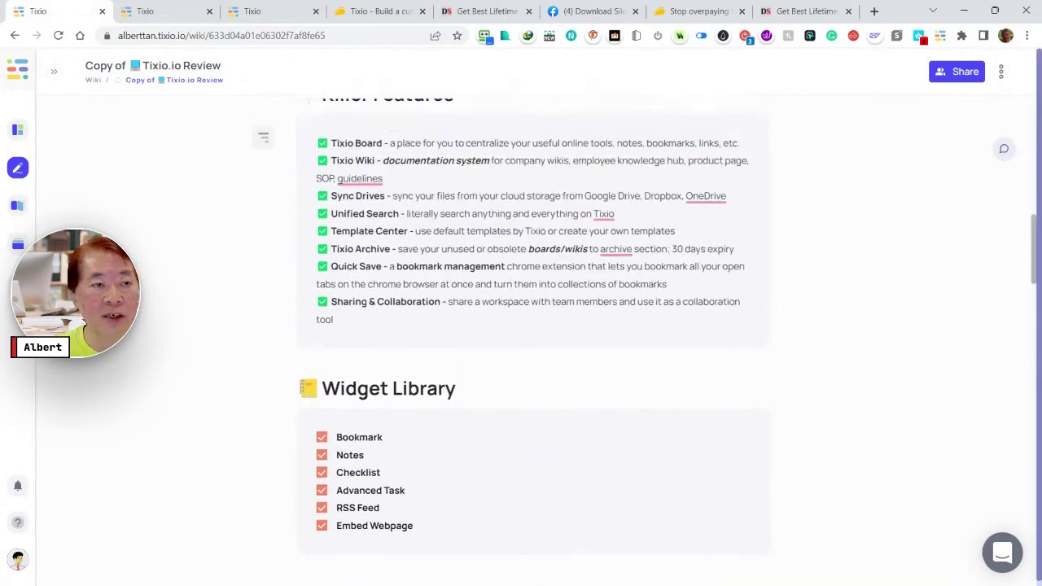
Check the All Files page and the original Tixio.io Review page, and return to the copied review page
click(170, 18)
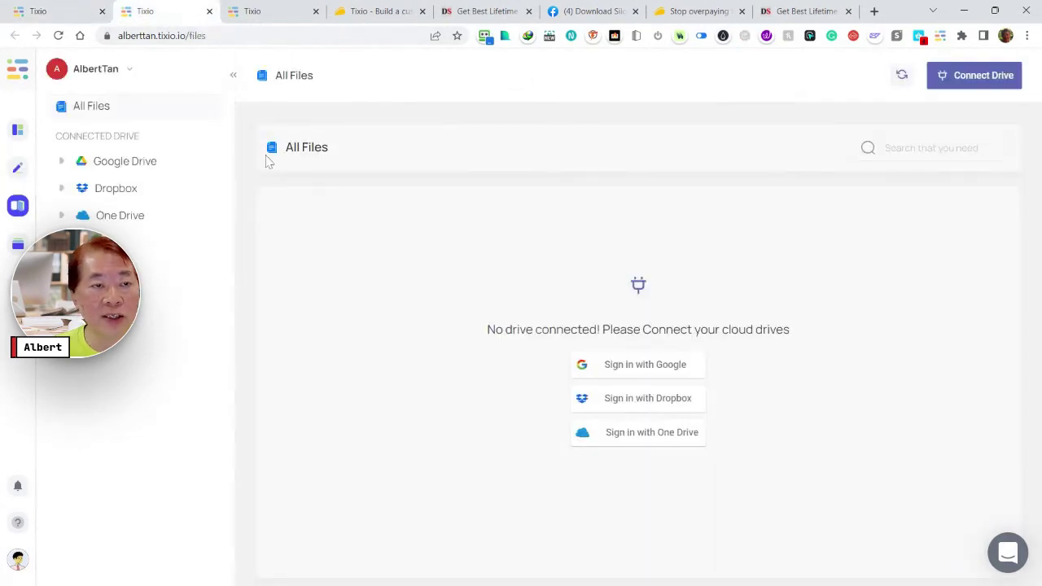
click(271, 22)
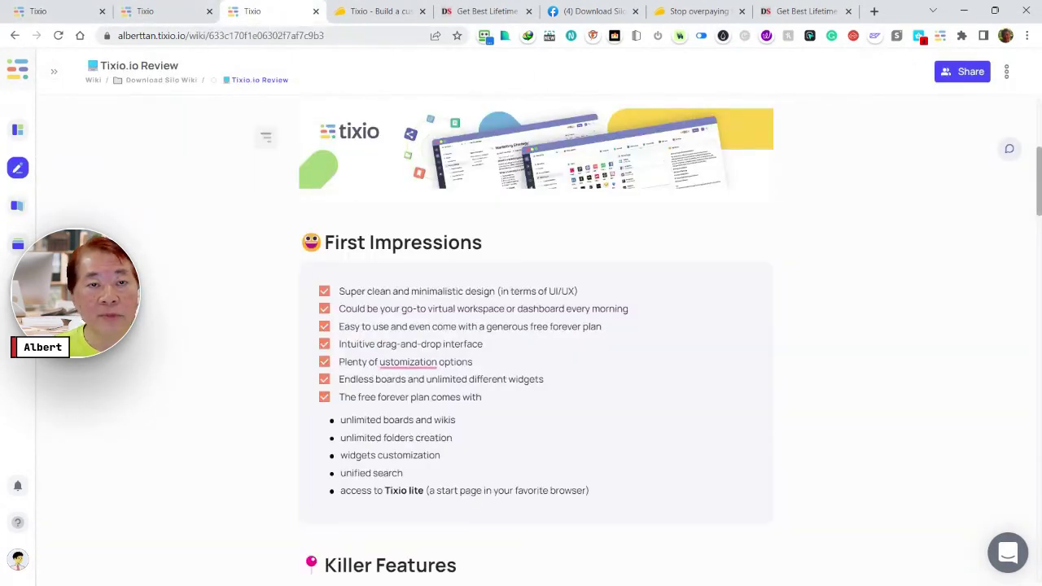
click(47, 11)
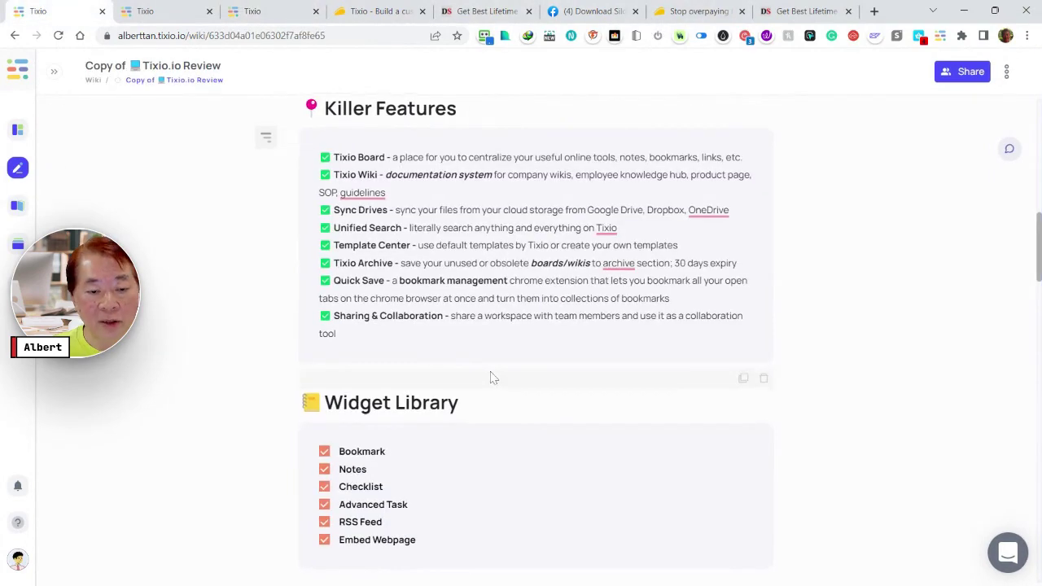
Read the Final Thoughts and Verdict section, highlighting the line about replacing Notion, ClickUp or other project management tools
scroll(491, 377, down, 5)
scroll(661, 341, down, 3)
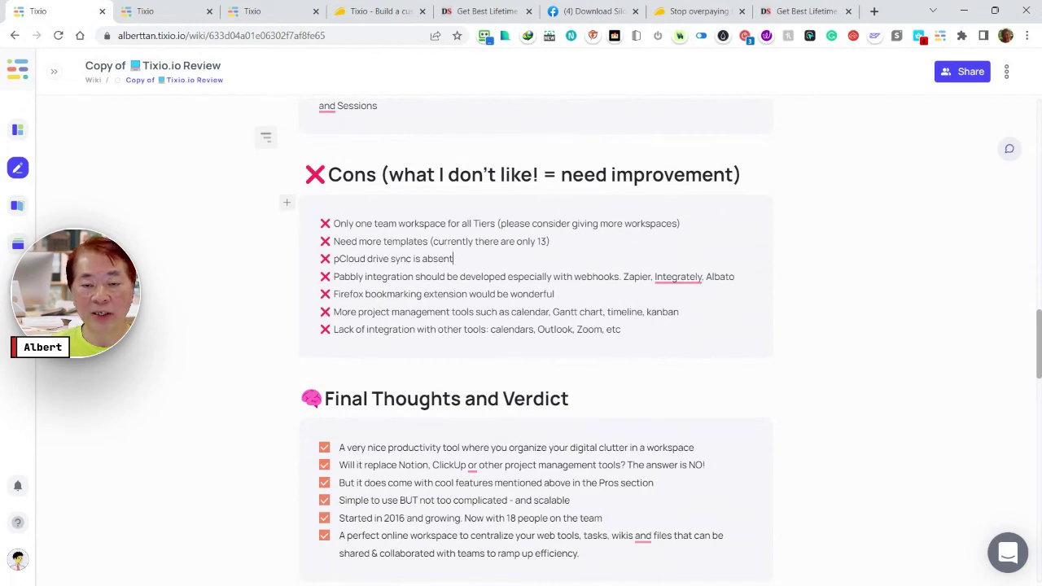
scroll(572, 334, down, 3)
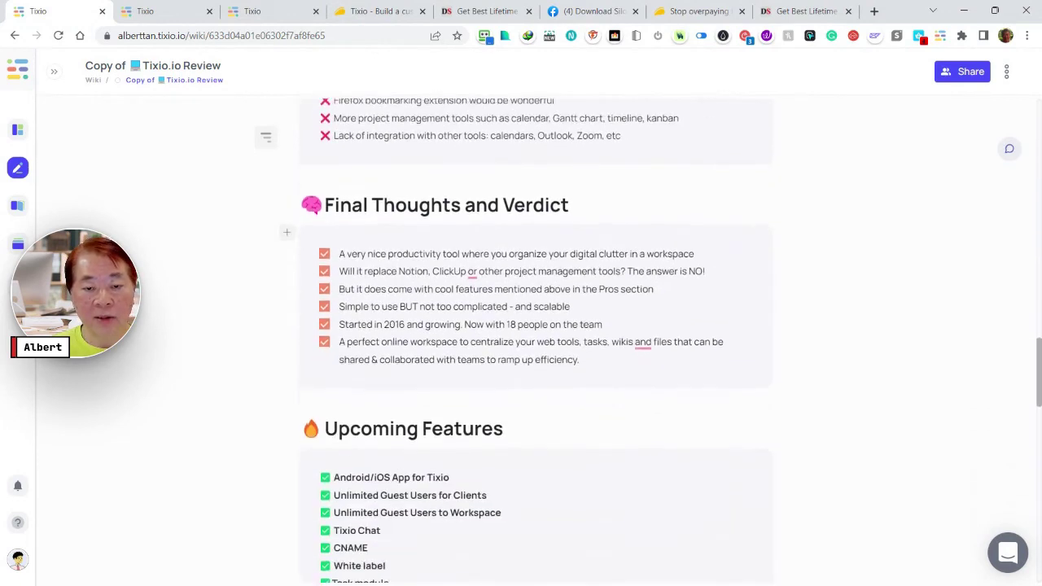
scroll(572, 334, up, 2)
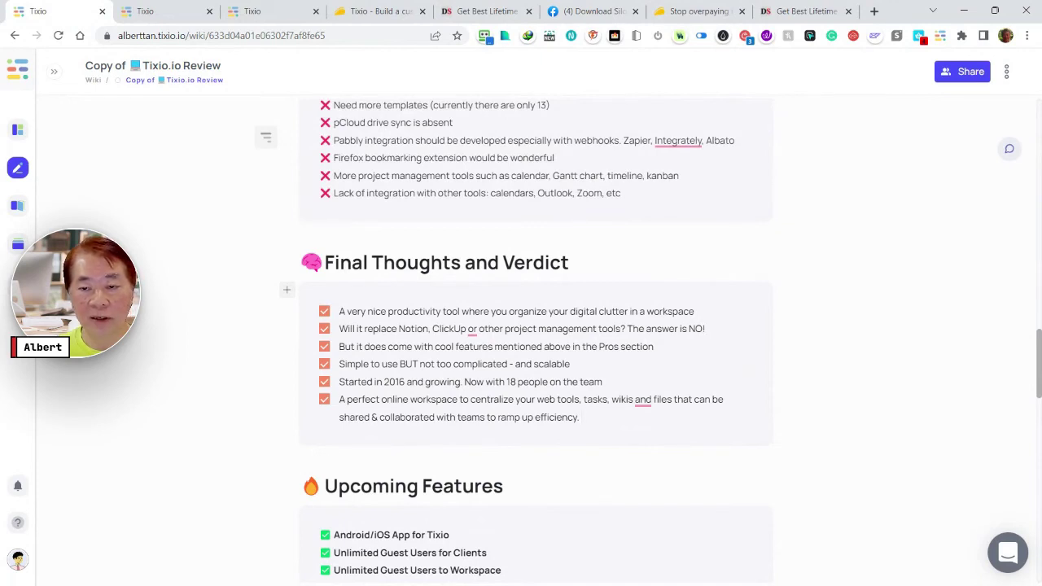
drag(705, 329, 339, 329)
click(451, 364)
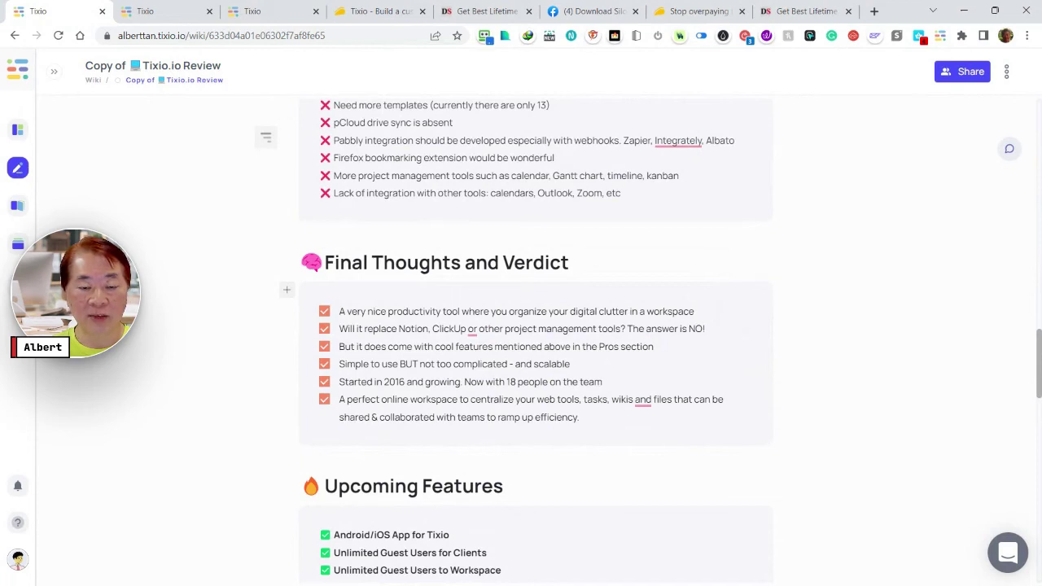
Review the Upcoming Features list from the Android/iOS app to the Task module
scroll(536, 342, down, 3)
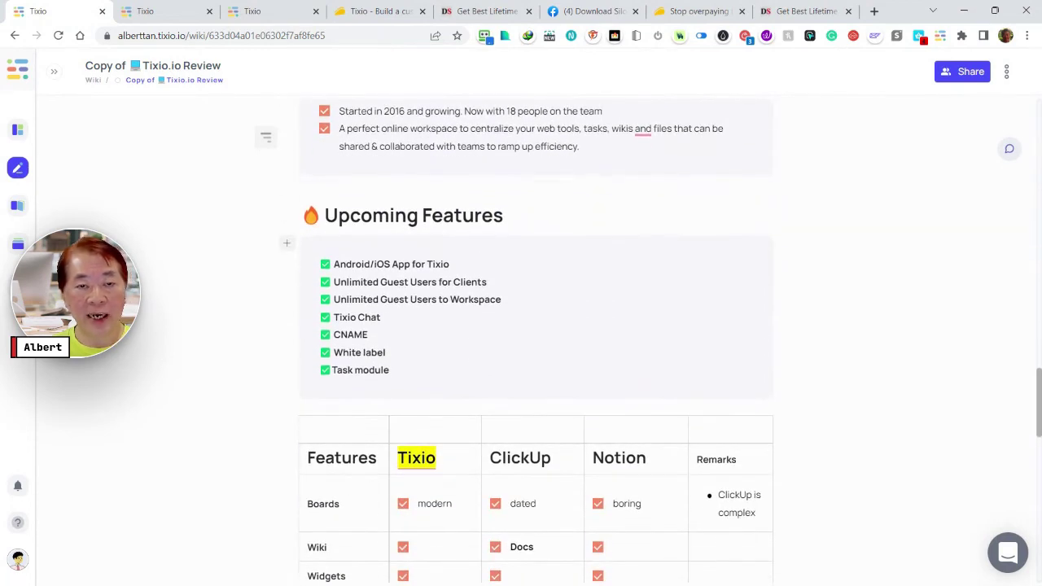
scroll(519, 333, up, 2)
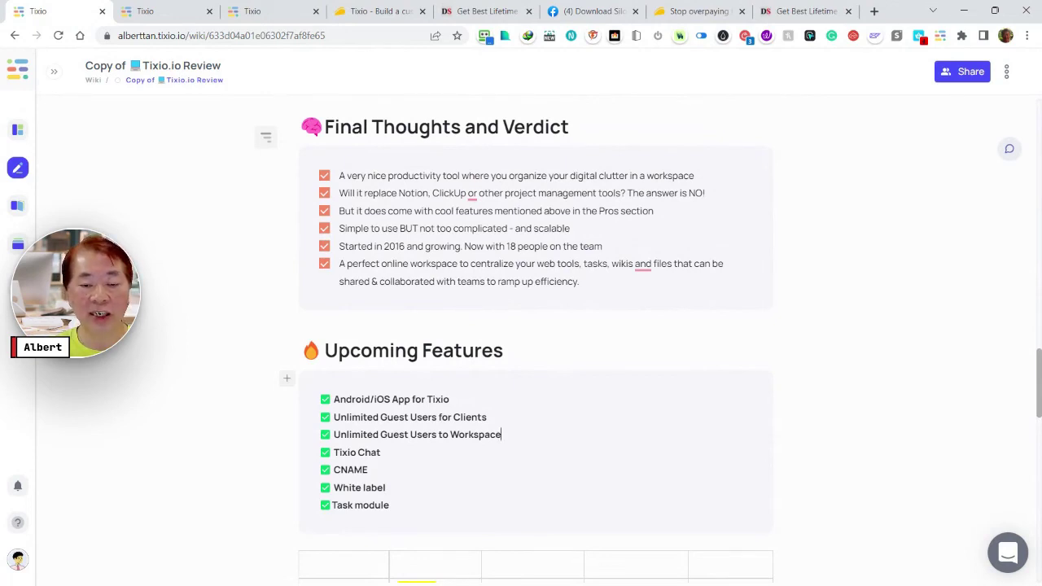
scroll(536, 342, down, 3)
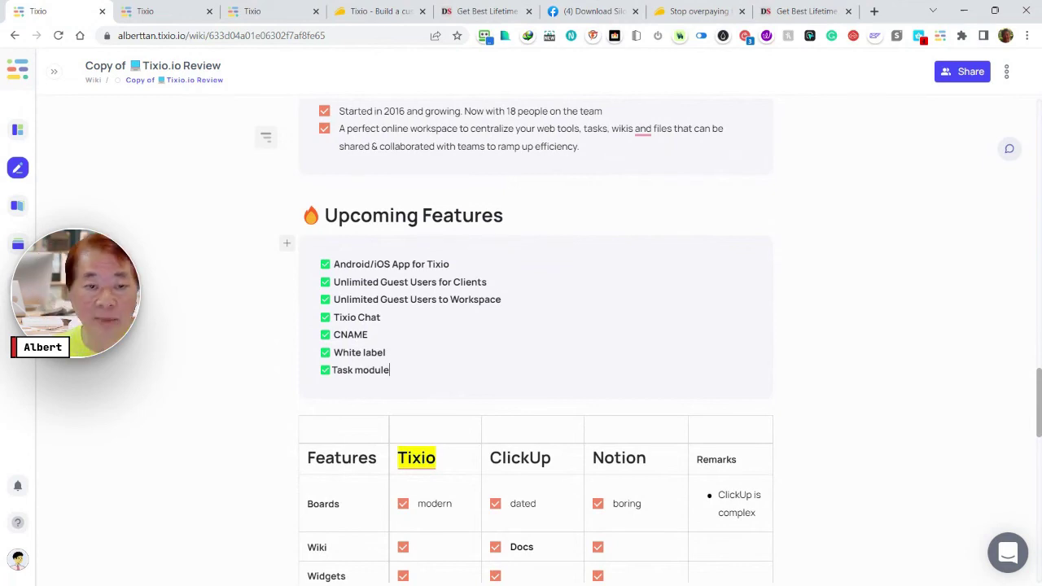
Examine the table comparing Tixio, ClickUp and Notion row by row, from Boards through Sketch in Wiki to Pricing
scroll(536, 340, down, 2)
scroll(535, 340, down, 3)
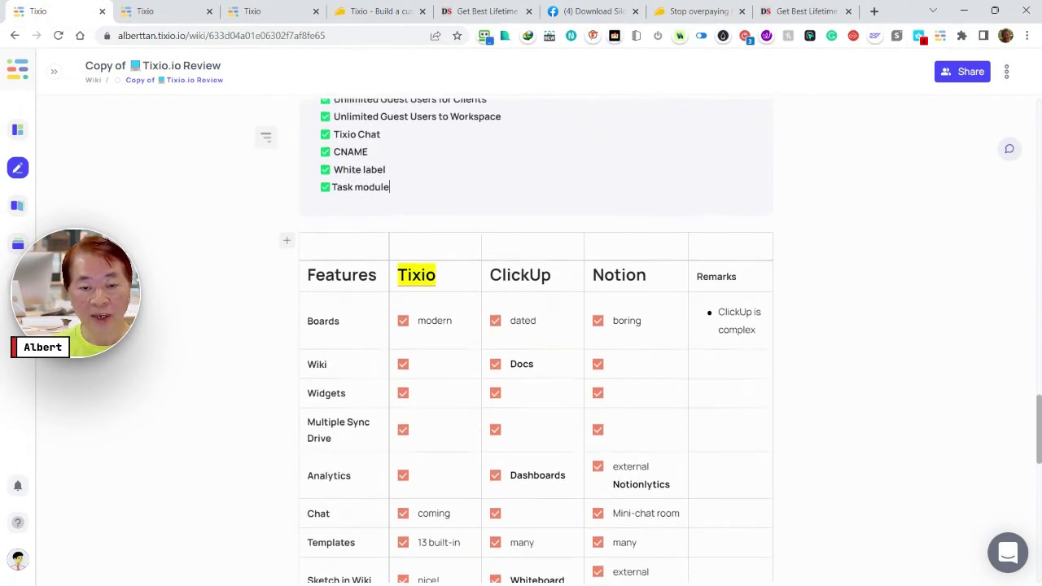
scroll(536, 341, up, 1)
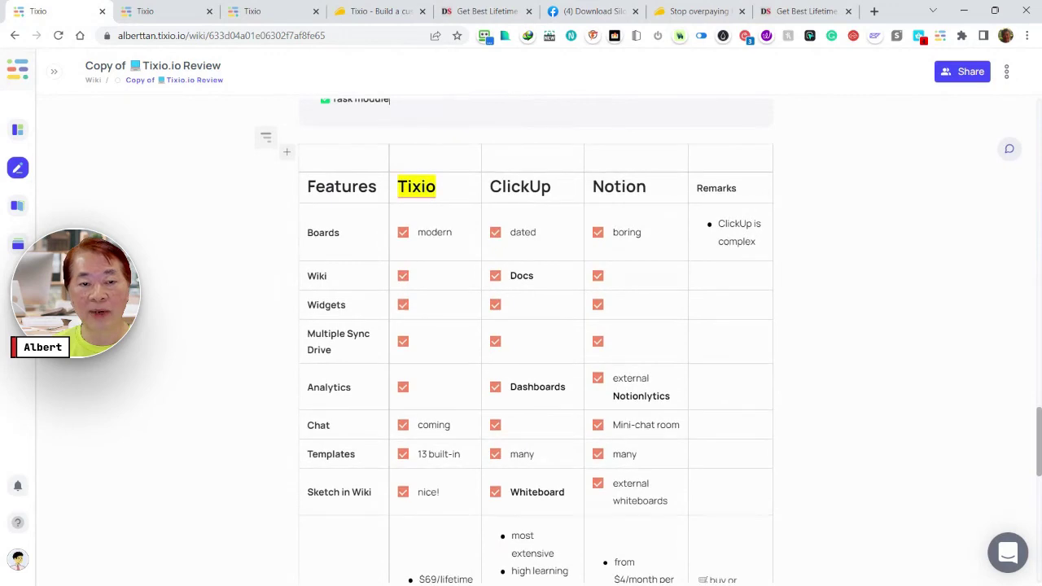
scroll(535, 341, down, 1)
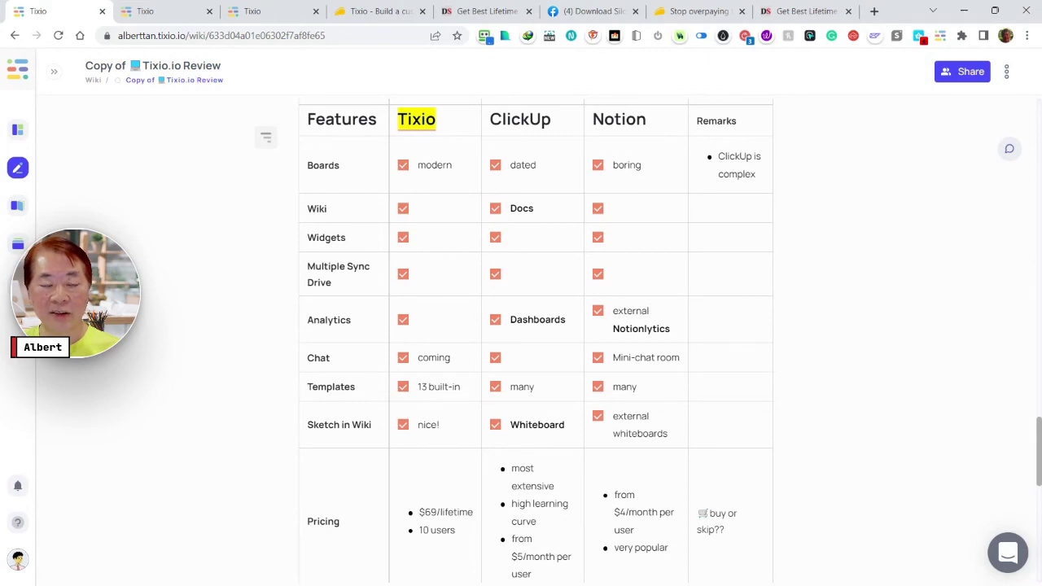
scroll(537, 339, down, 1)
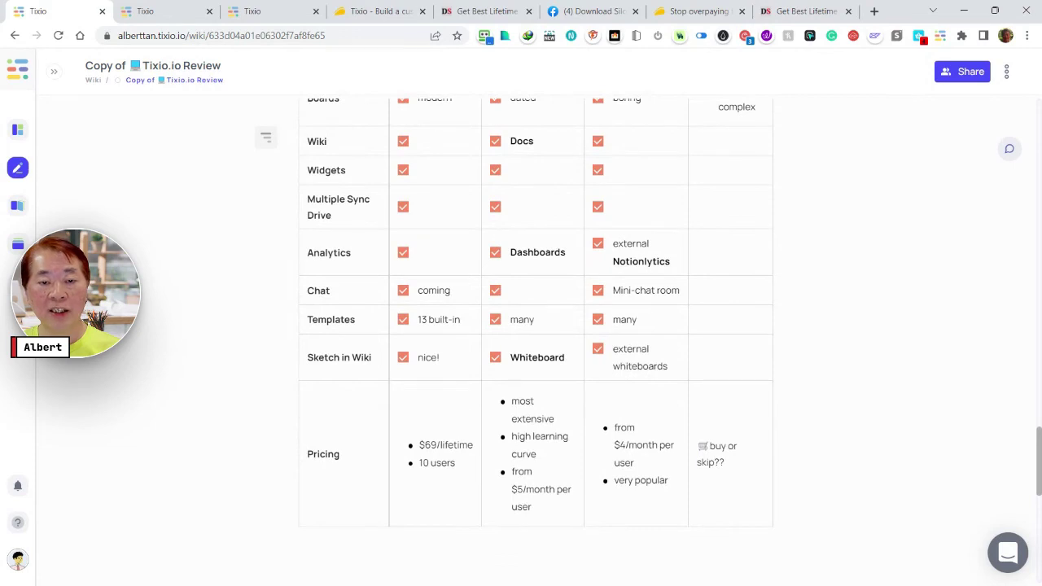
scroll(536, 339, up, 1)
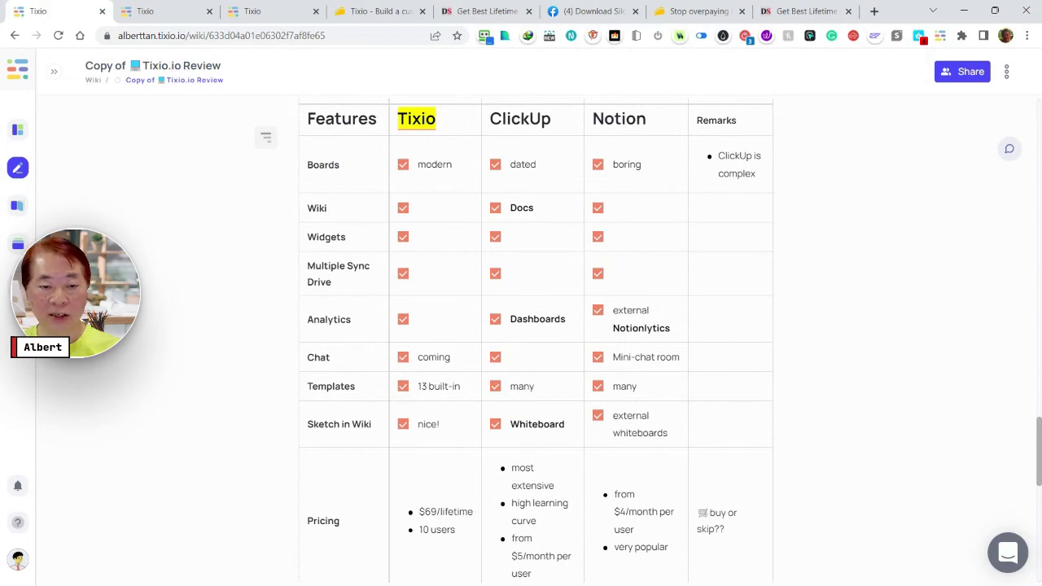
scroll(536, 342, down, 2)
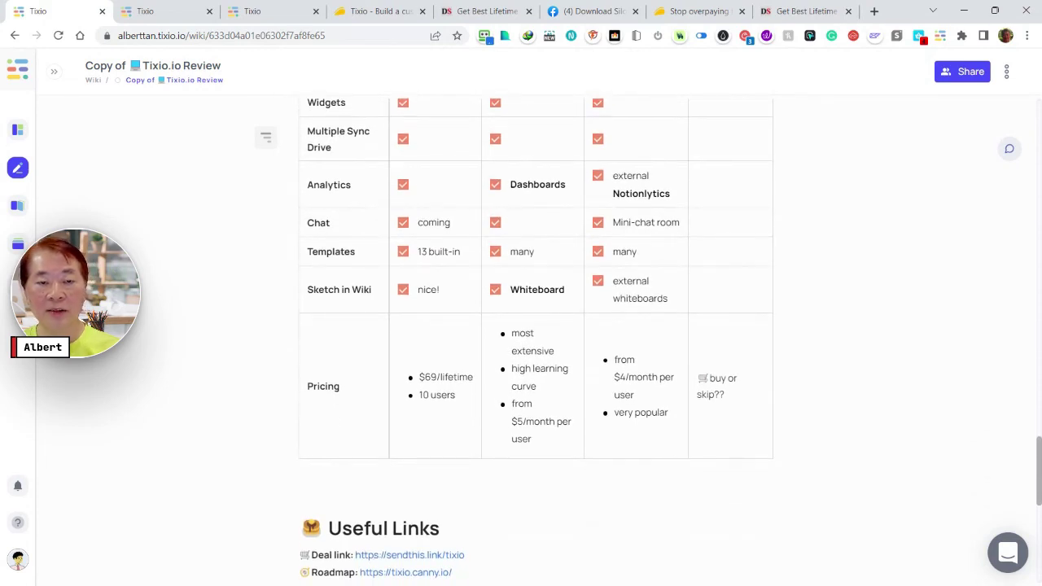
scroll(535, 338, up, 1)
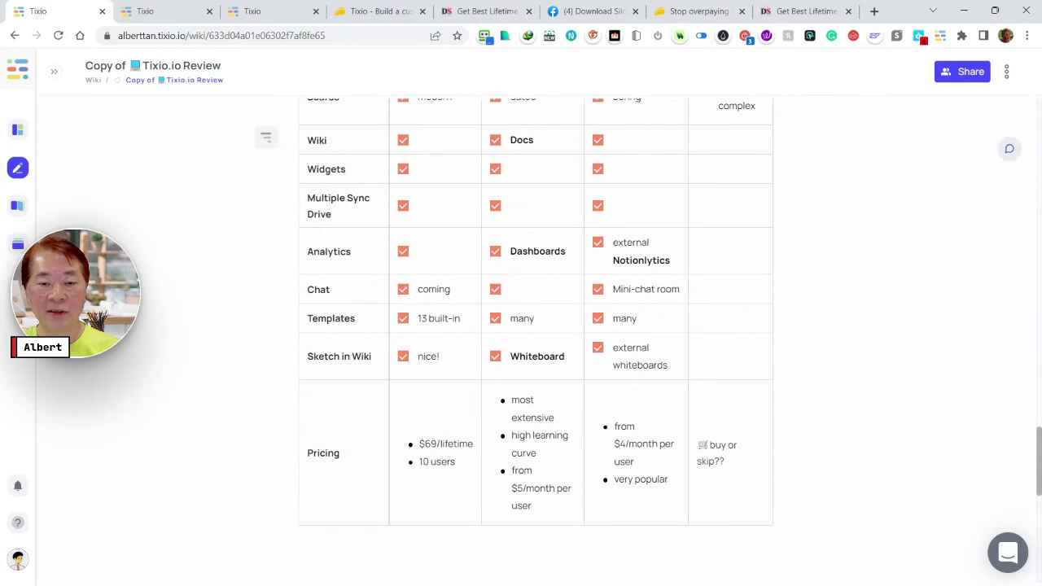
scroll(536, 325, up, 1)
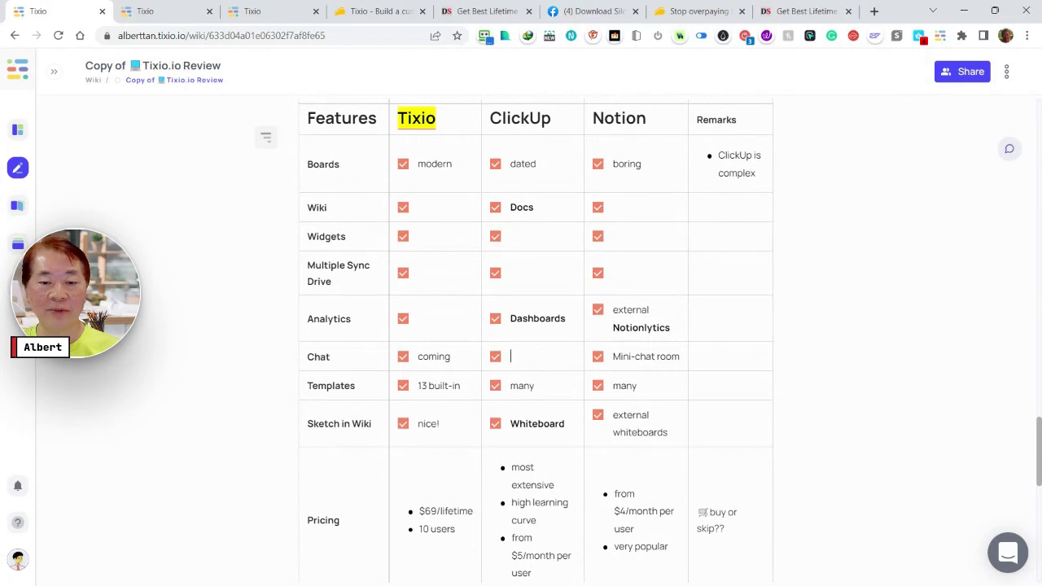
scroll(511, 289, down, 1)
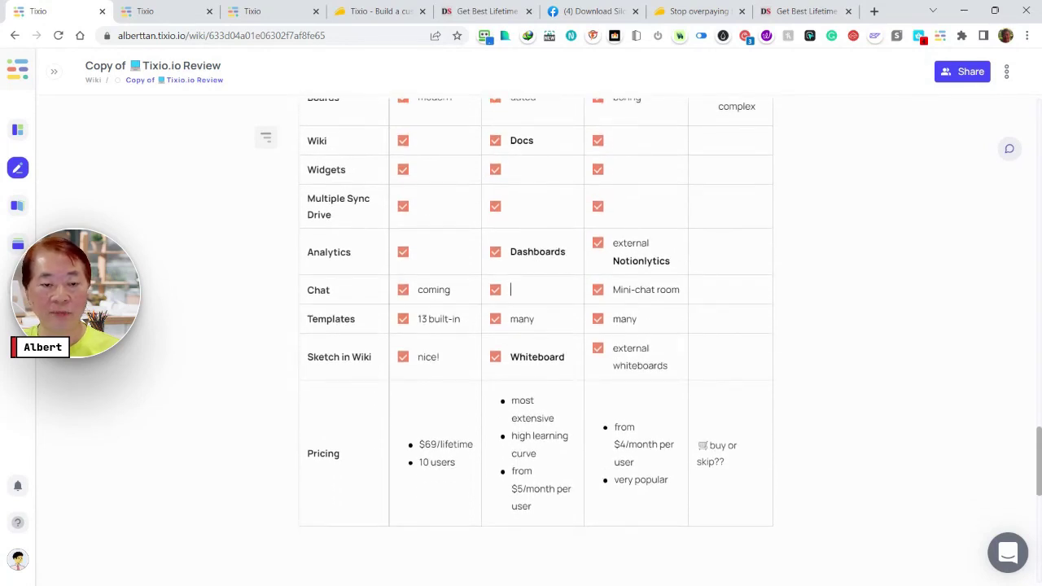
scroll(511, 357, up, 2)
scroll(510, 357, down, 1)
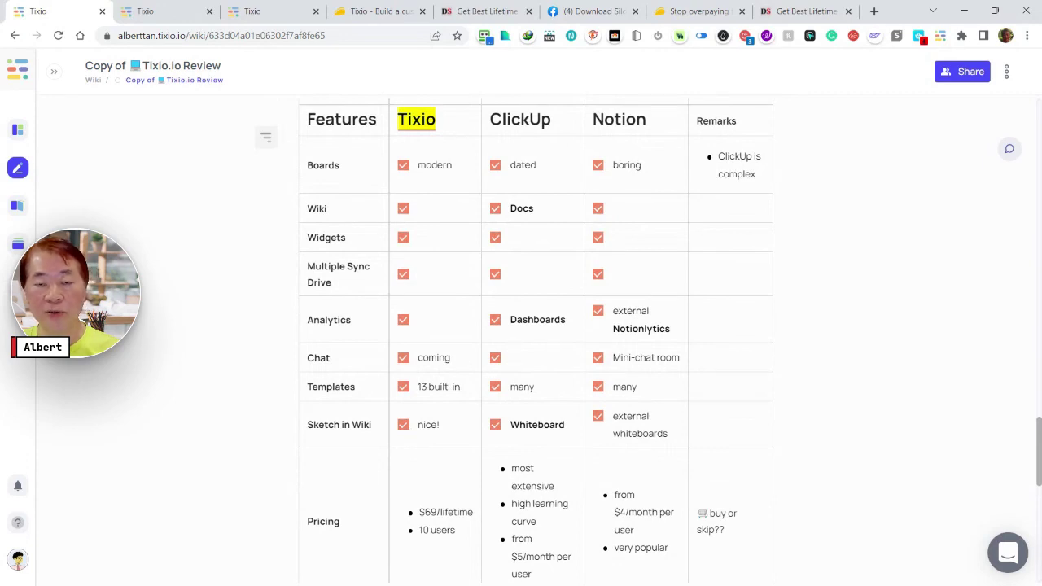
scroll(511, 357, up, 1)
scroll(511, 358, down, 2)
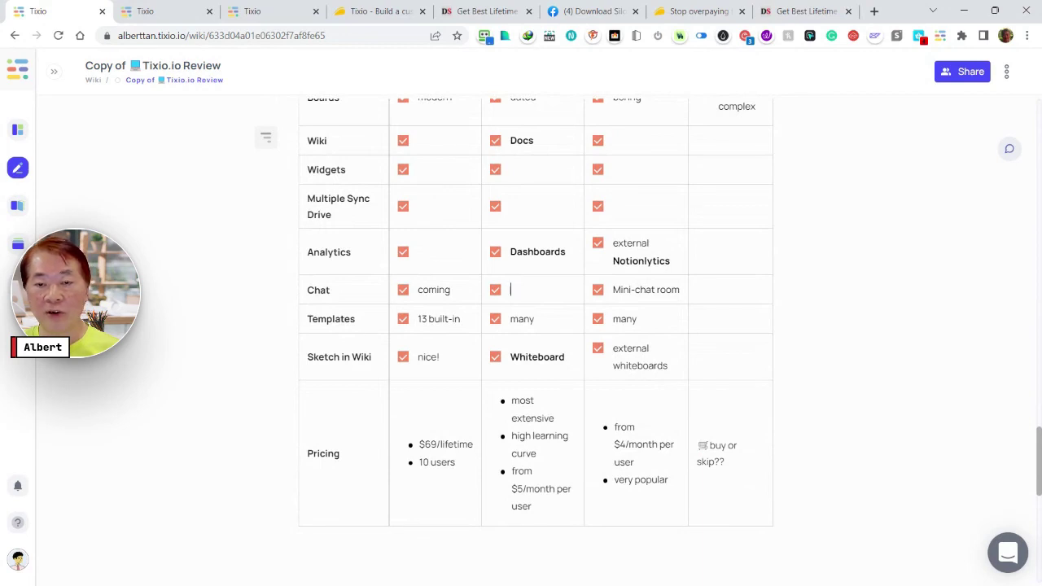
scroll(536, 316, up, 2)
scroll(536, 316, down, 2)
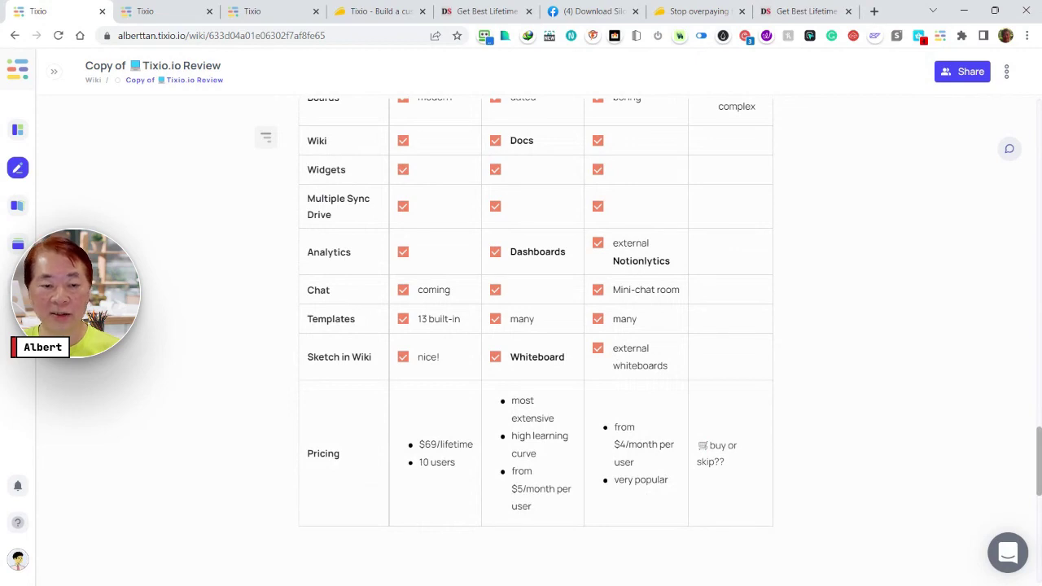
Place the cursor in ClickUp's Chat cell and re-examine the comparison table, its Pricing row and the start of Useful Links
scroll(535, 342, down, 2)
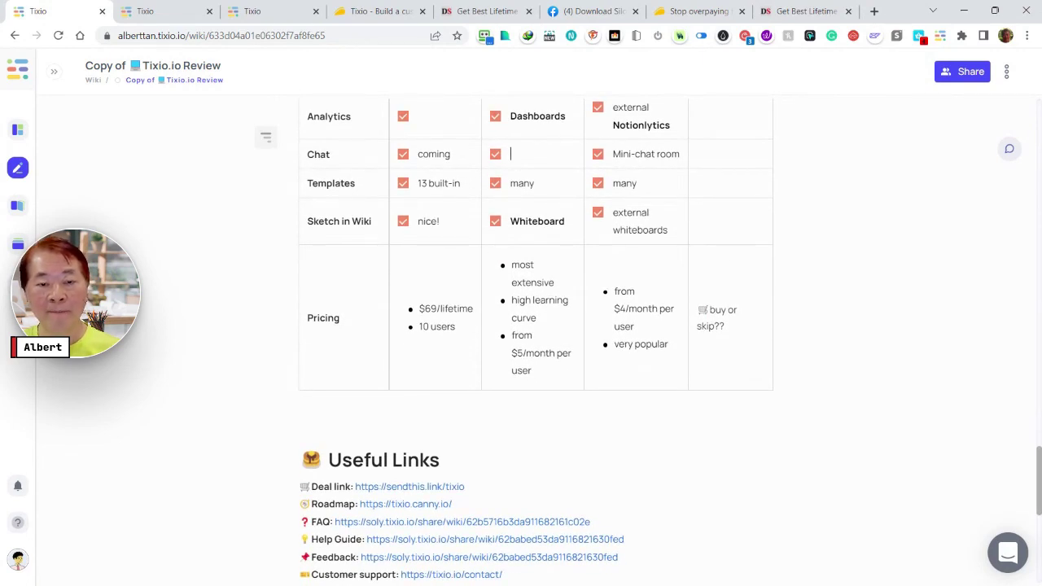
click(510, 154)
scroll(536, 342, up, 4)
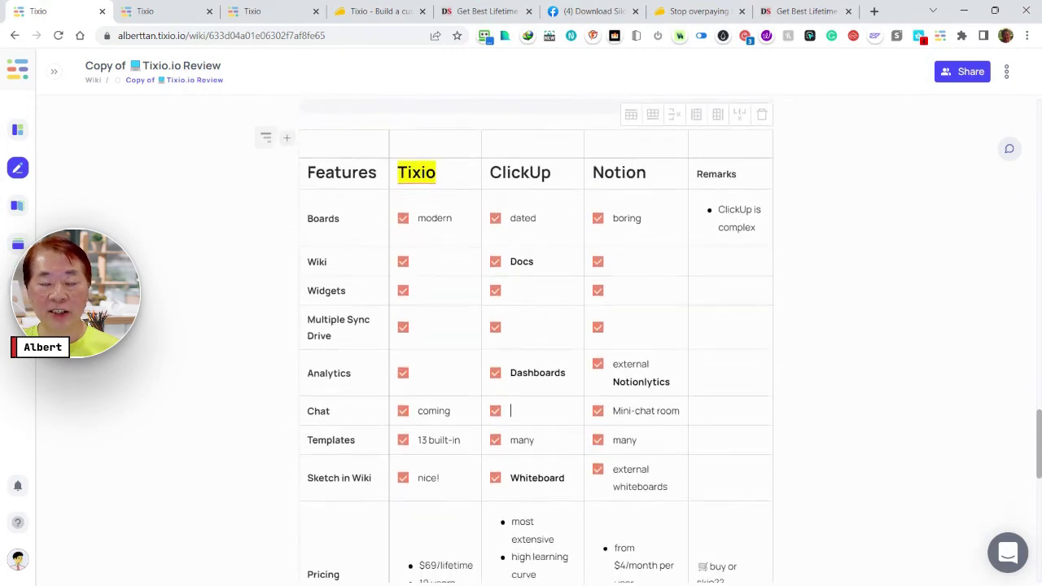
scroll(536, 342, down, 3)
scroll(536, 342, down, 1)
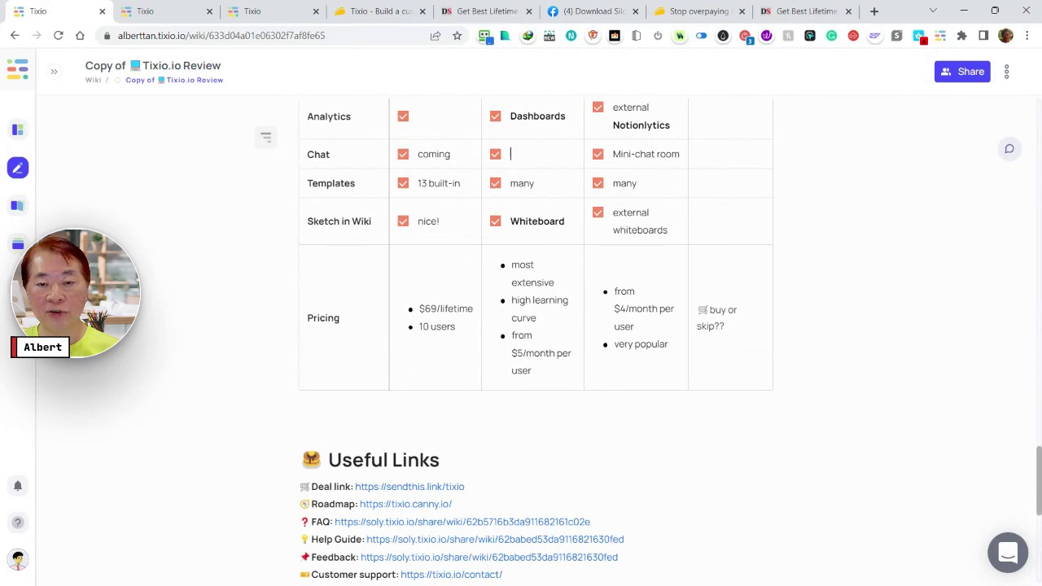
scroll(535, 342, up, 3)
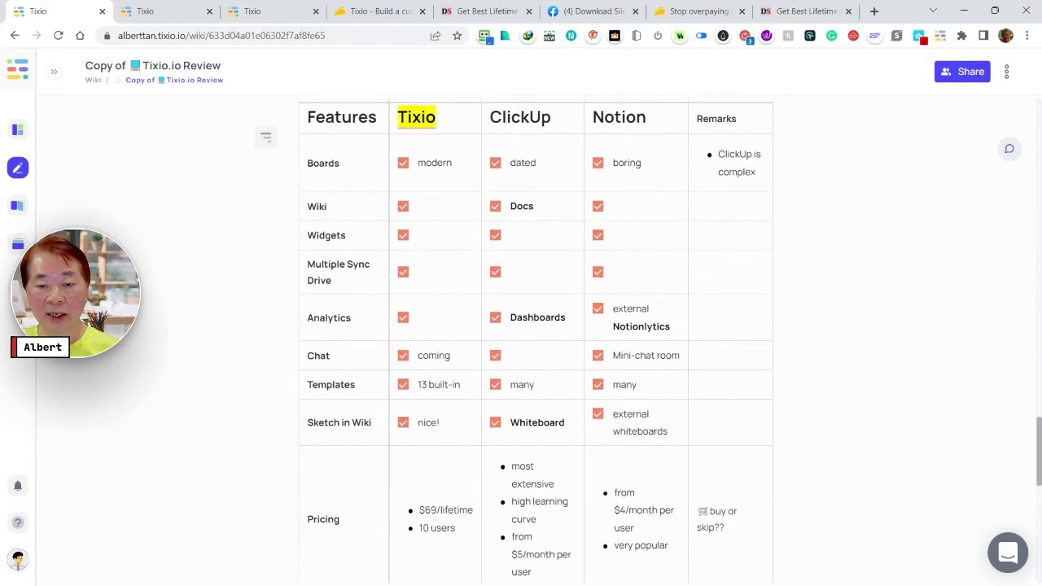
scroll(535, 342, down, 2)
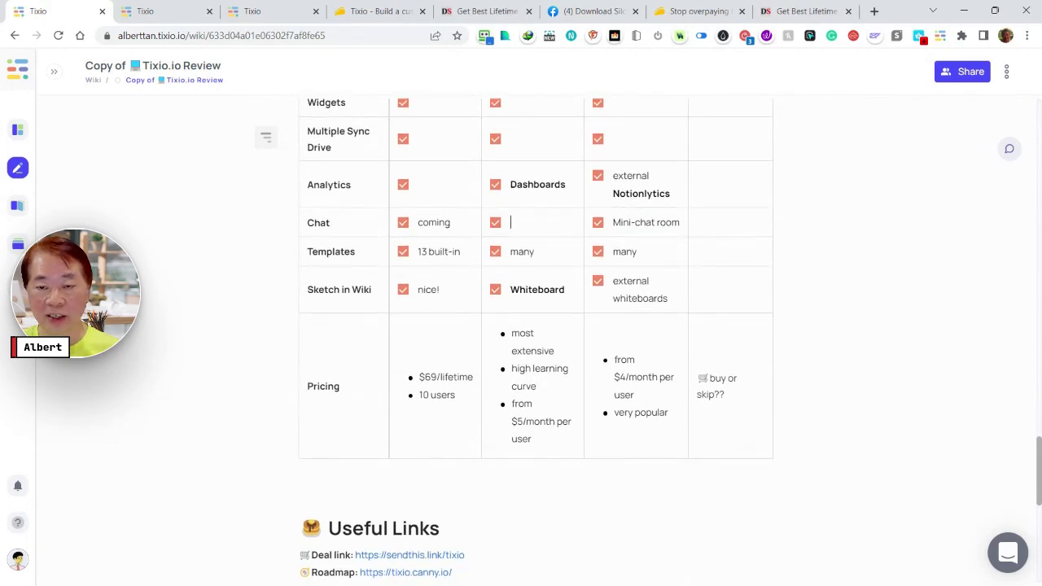
scroll(536, 342, up, 1)
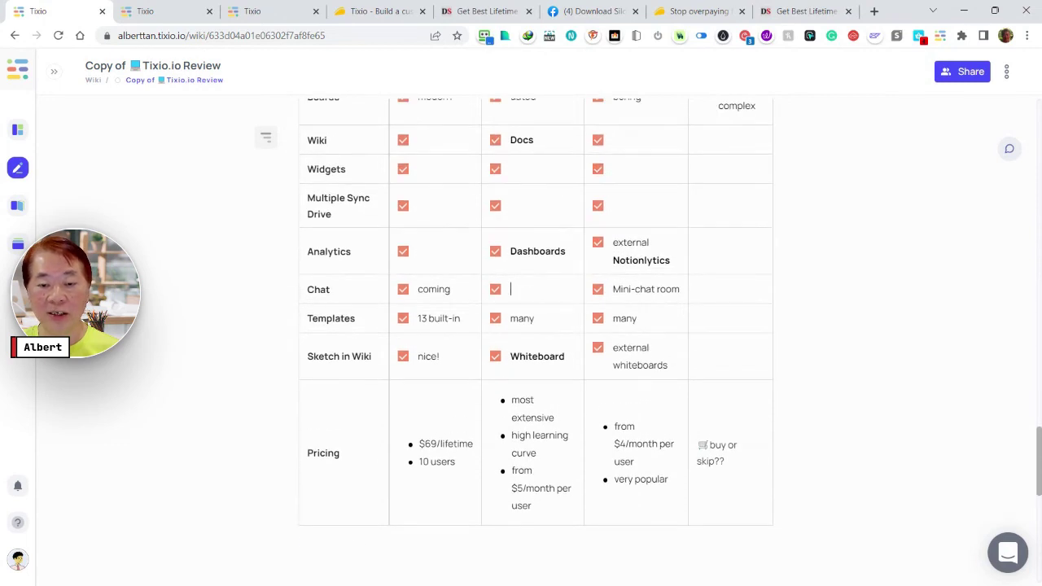
scroll(535, 342, down, 1)
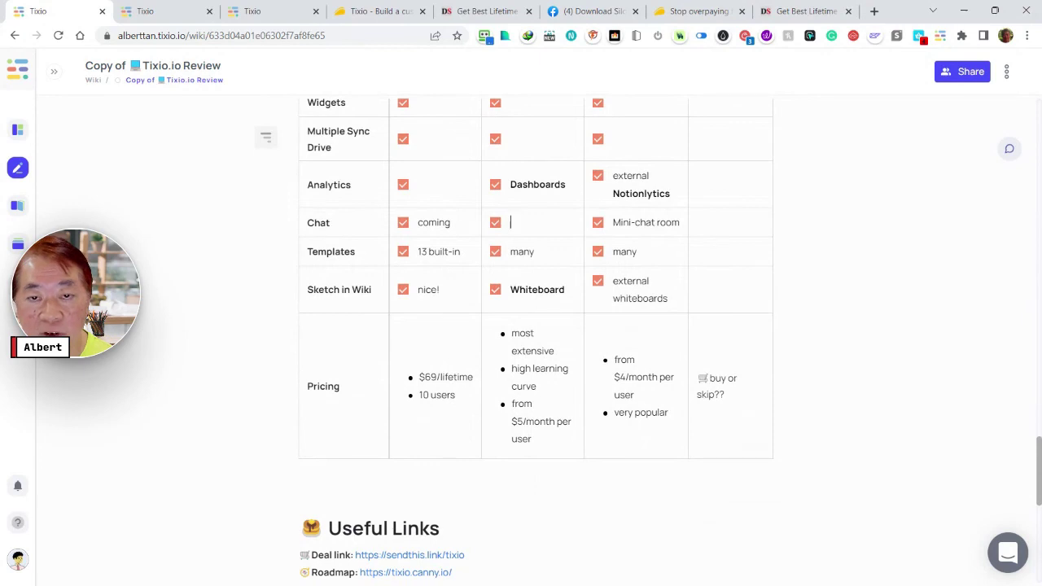
scroll(536, 342, up, 3)
scroll(536, 342, down, 4)
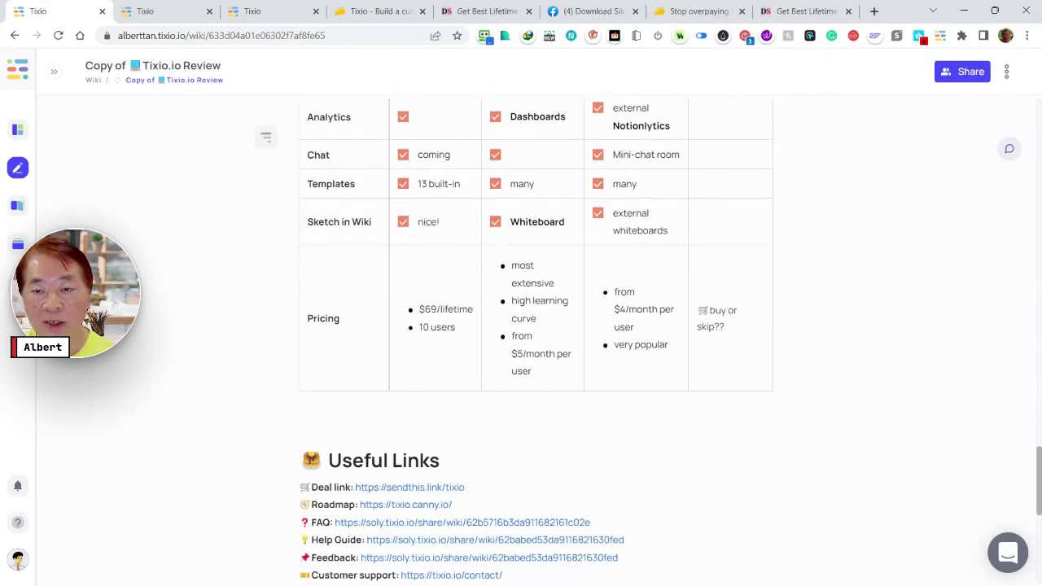
scroll(536, 342, up, 4)
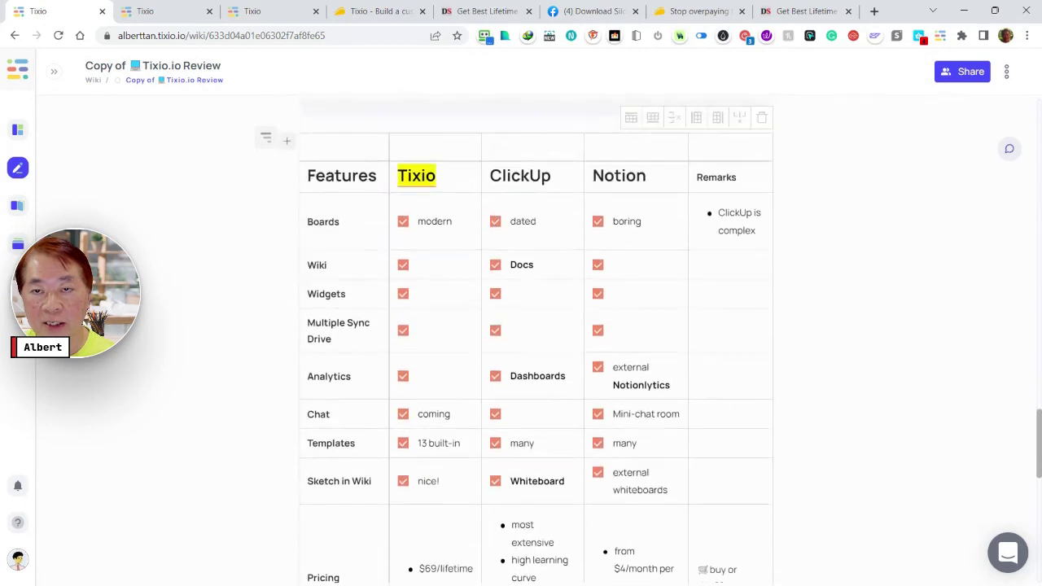
scroll(536, 342, up, 1)
scroll(536, 342, down, 4)
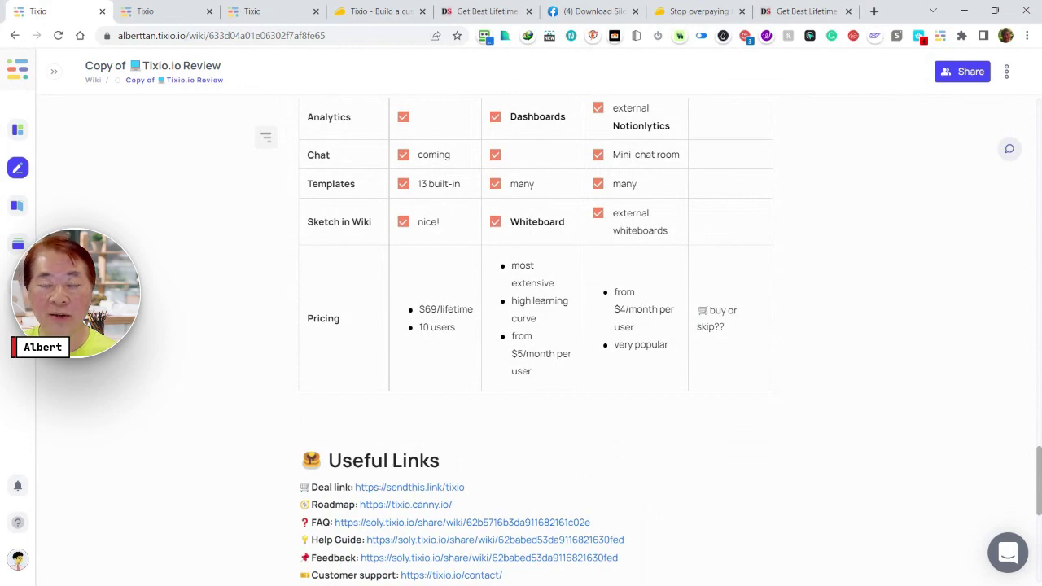
scroll(536, 325, up, 2)
scroll(535, 326, down, 2)
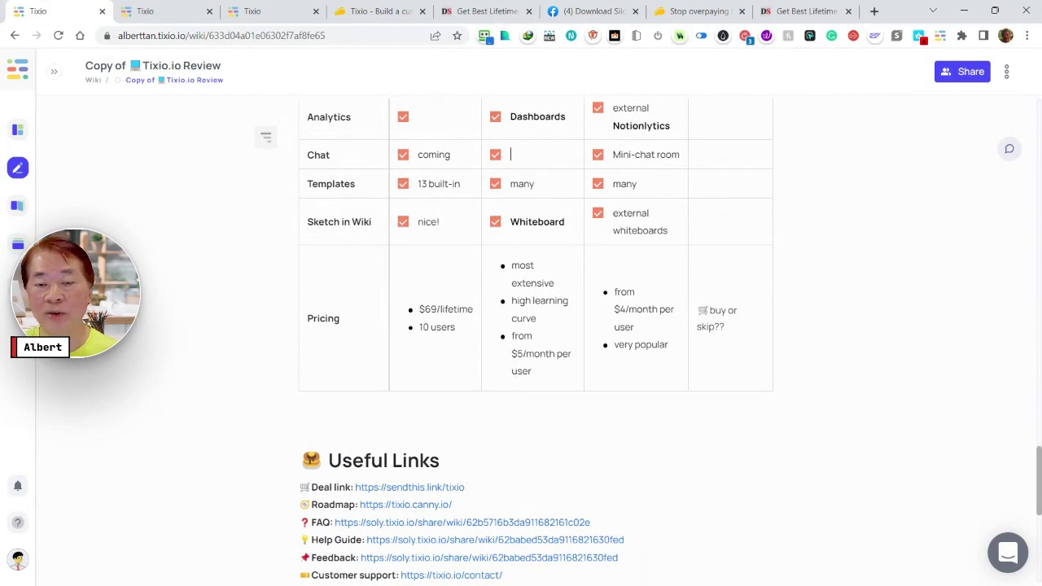
scroll(536, 326, up, 1)
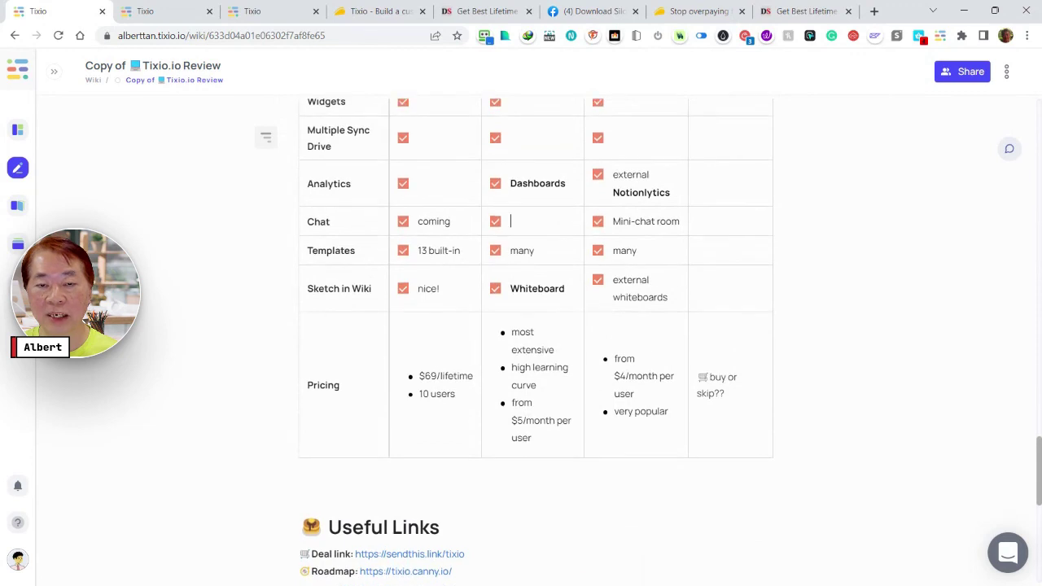
scroll(536, 326, down, 1)
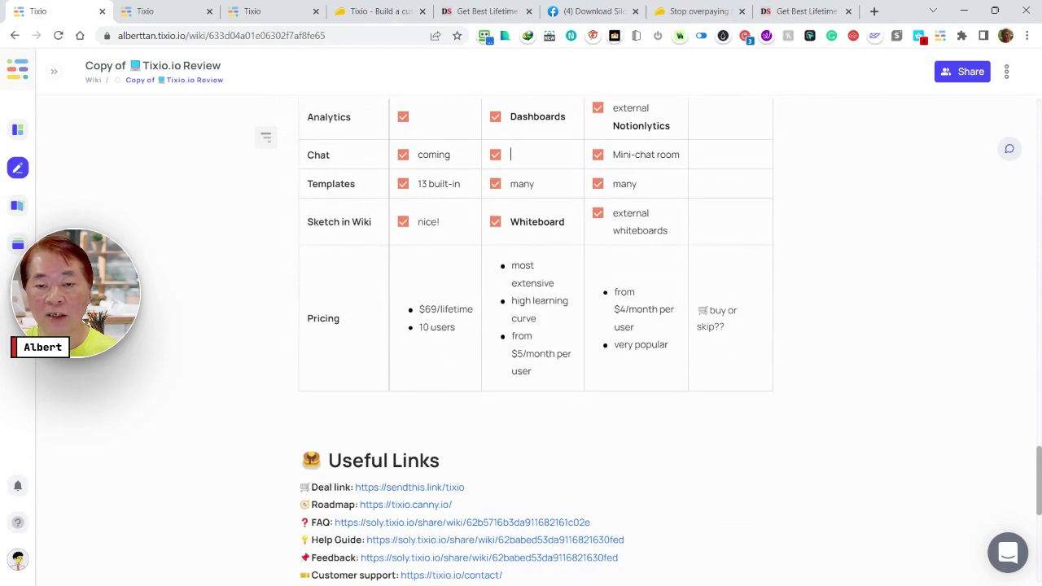
Compare the feature rows with the Pricing row in the table covering Tixio, ClickUp and Notion
scroll(536, 326, up, 3)
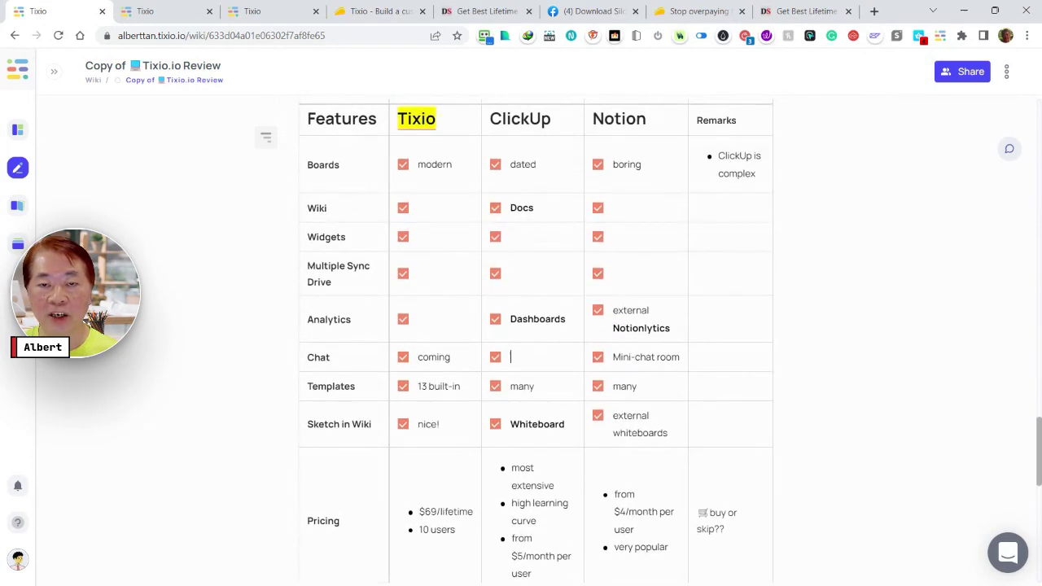
scroll(536, 326, down, 3)
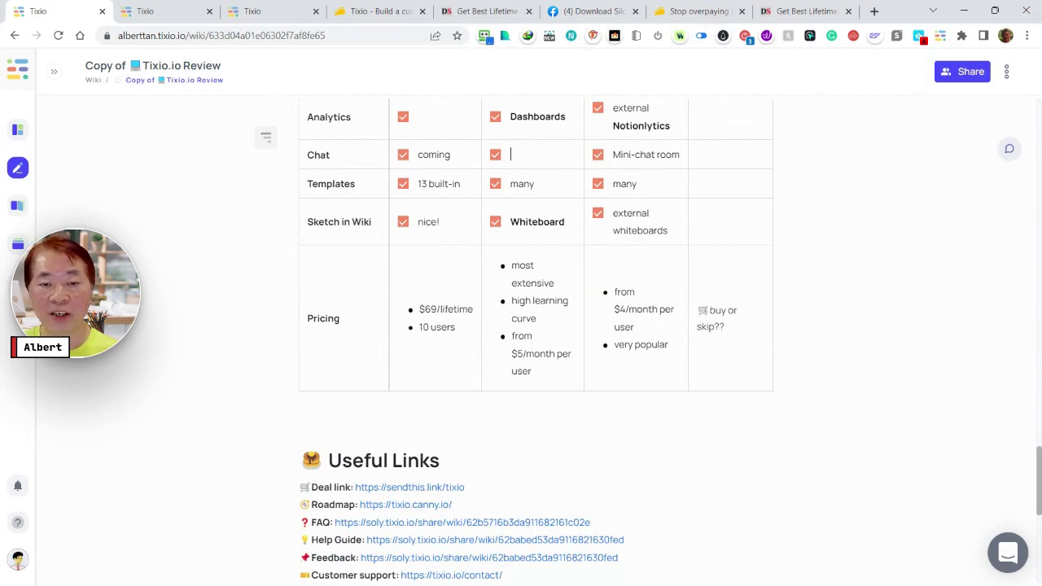
scroll(536, 342, up, 3)
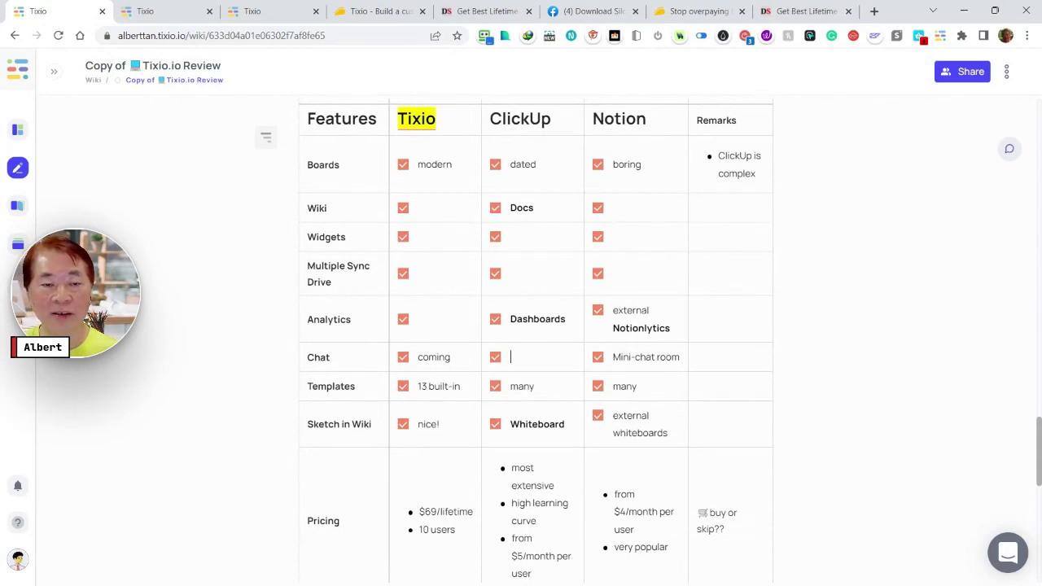
scroll(536, 342, down, 3)
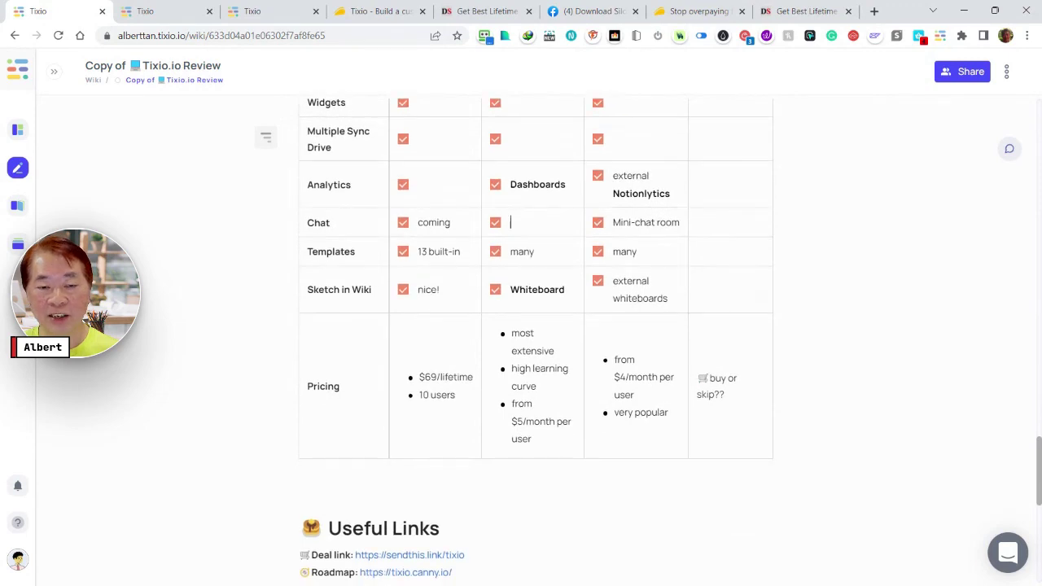
scroll(536, 342, up, 4)
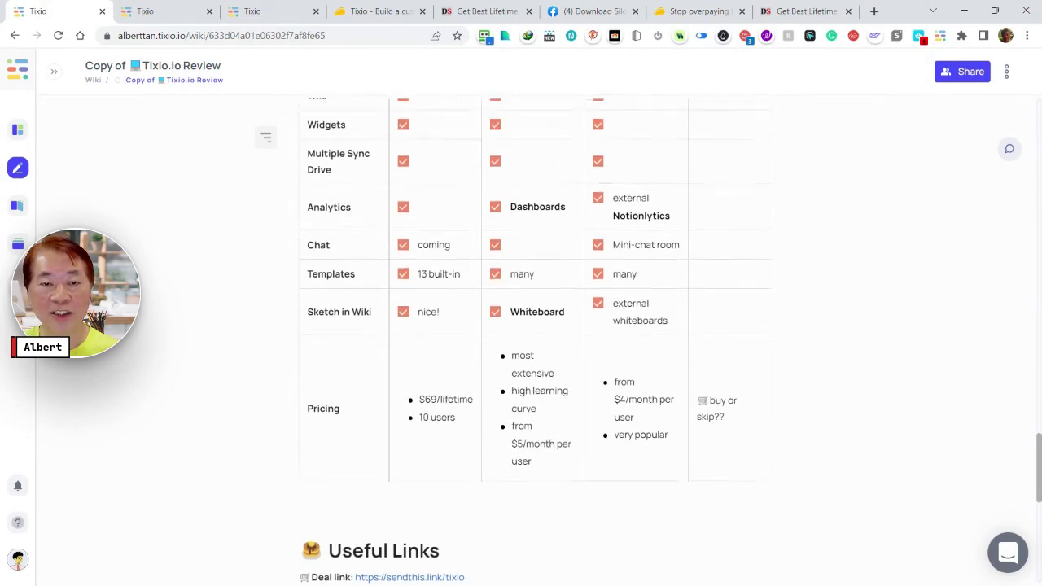
scroll(535, 342, down, 4)
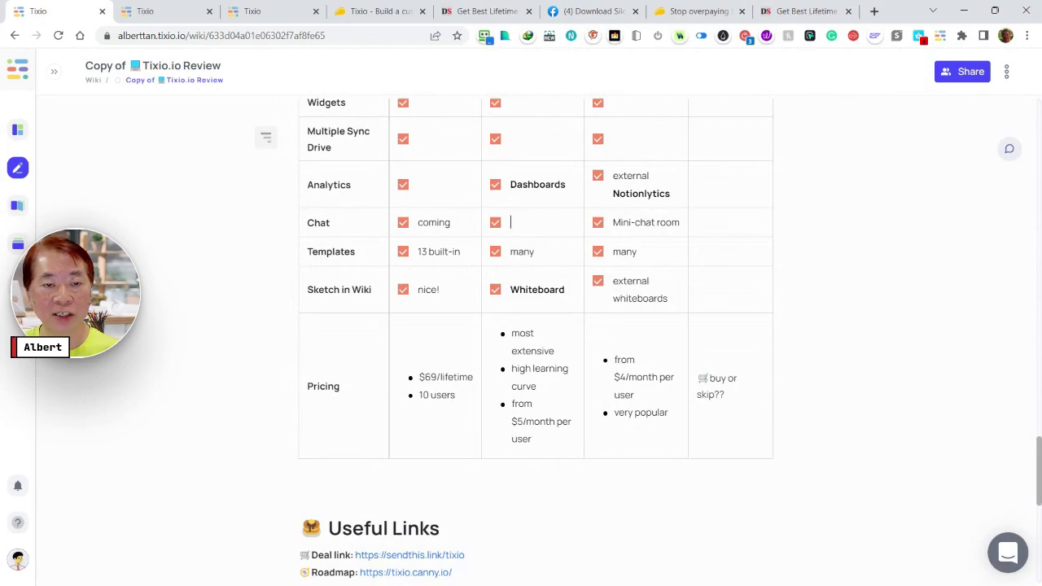
Skim the review's Cons, verdict and Useful Links sections, and return to the deal link at the start of the page
scroll(536, 325, up, 11)
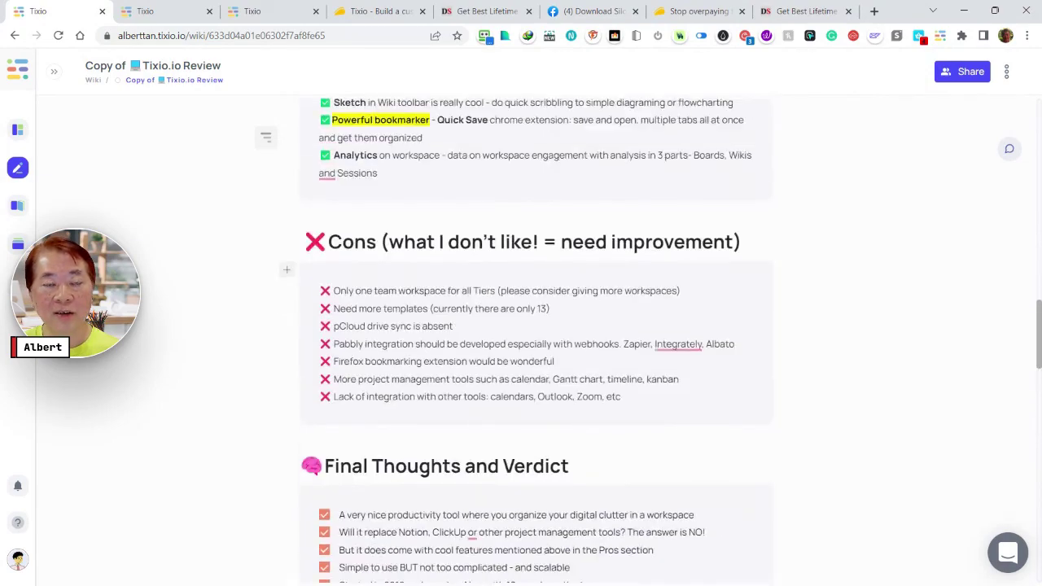
scroll(536, 325, up, 8)
scroll(536, 326, down, 12)
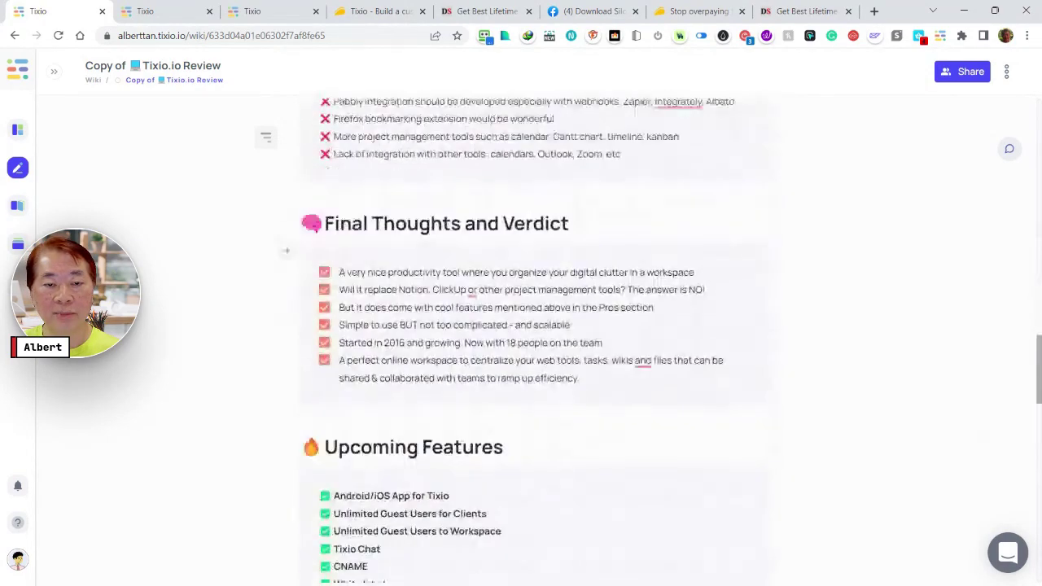
scroll(295, 280, down, 10)
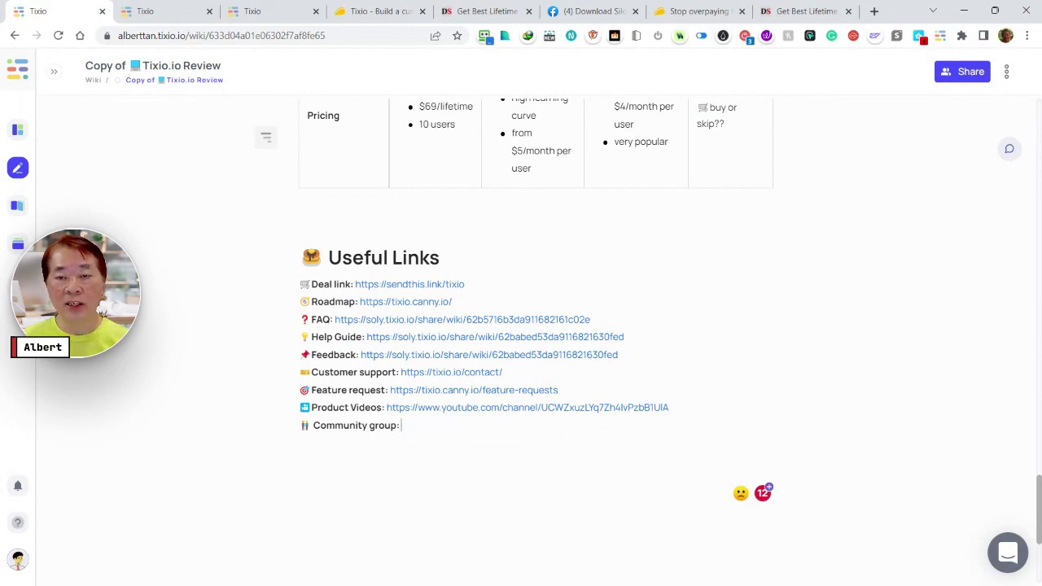
scroll(103, 313, up, 20)
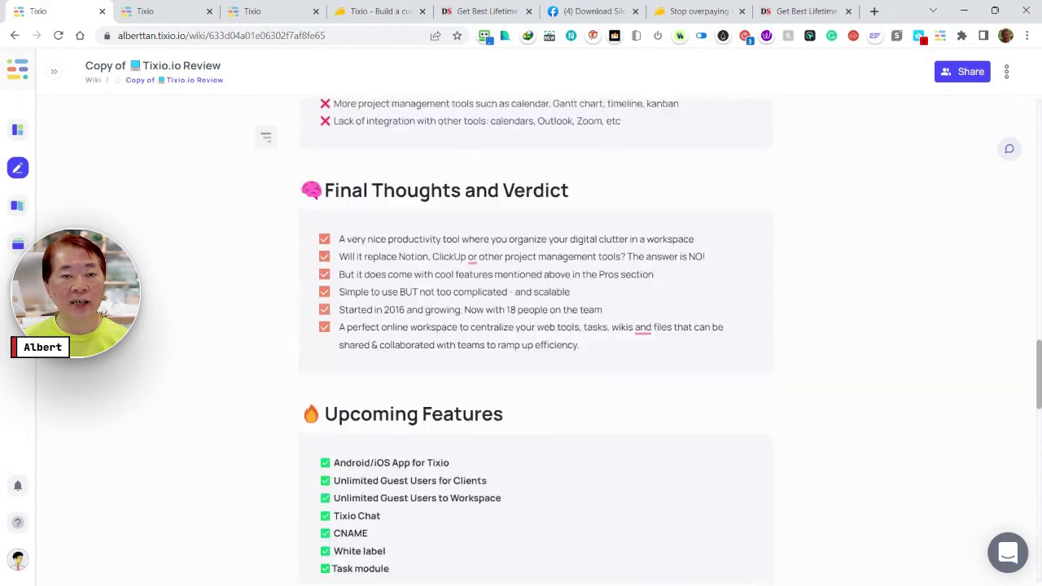
scroll(103, 314, up, 15)
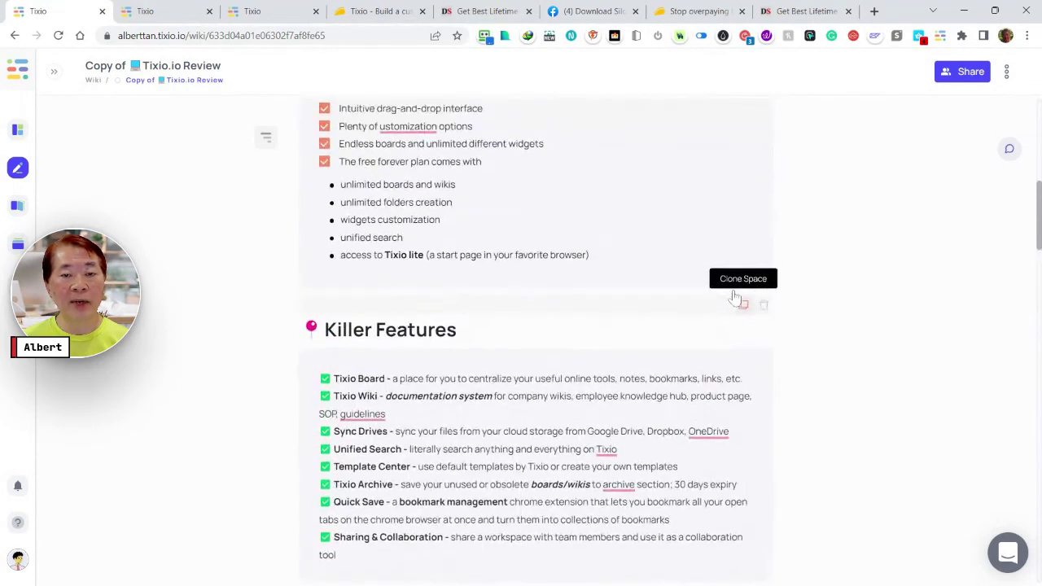
scroll(736, 298, up, 1)
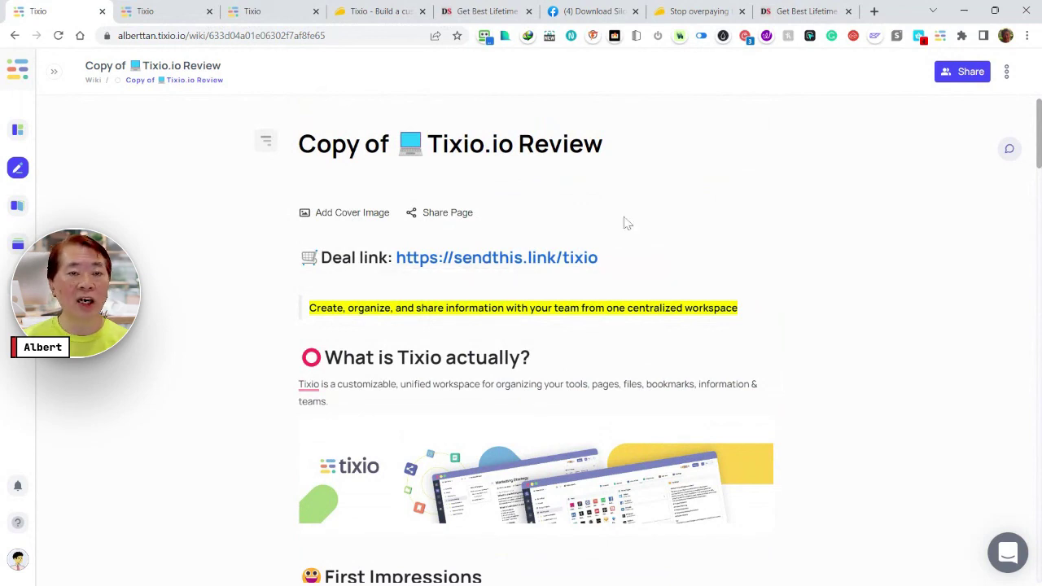
Switch to Tixio's AppSumo deal page and review the plan features and the license tiers offered in the plan selector
click(381, 16)
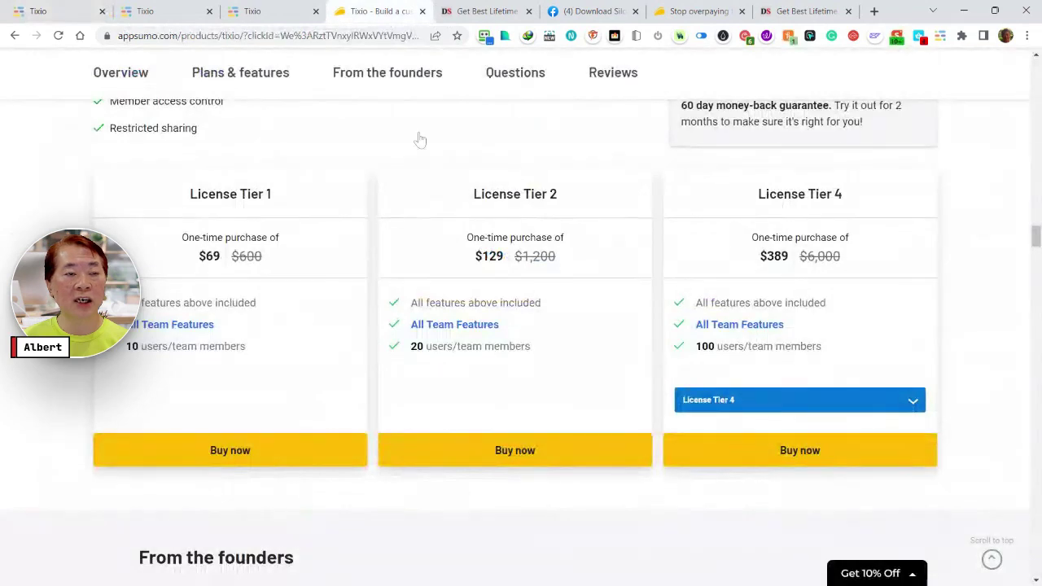
scroll(439, 237, up, 8)
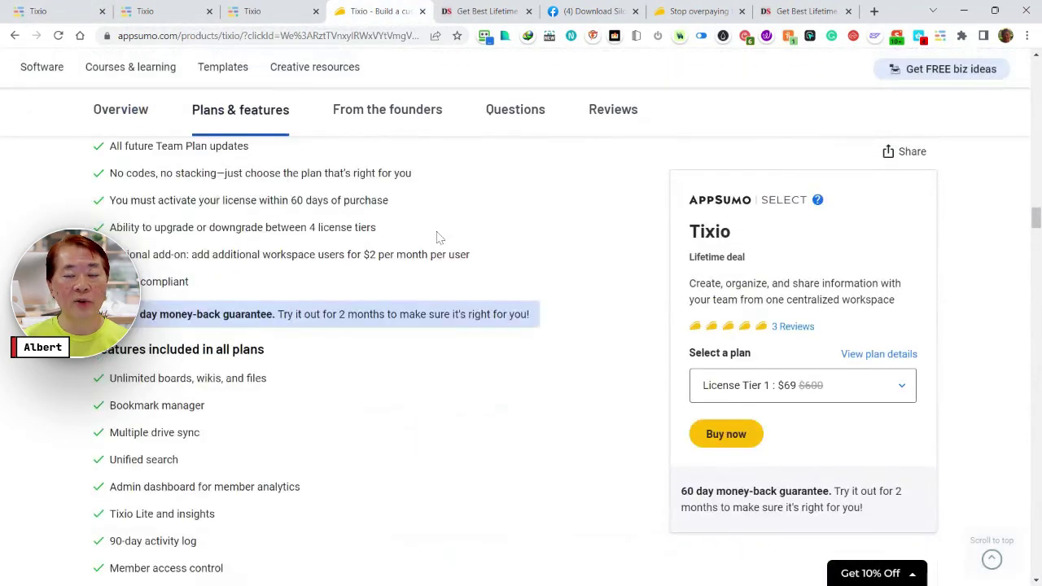
scroll(440, 237, up, 1)
scroll(803, 350, down, 5)
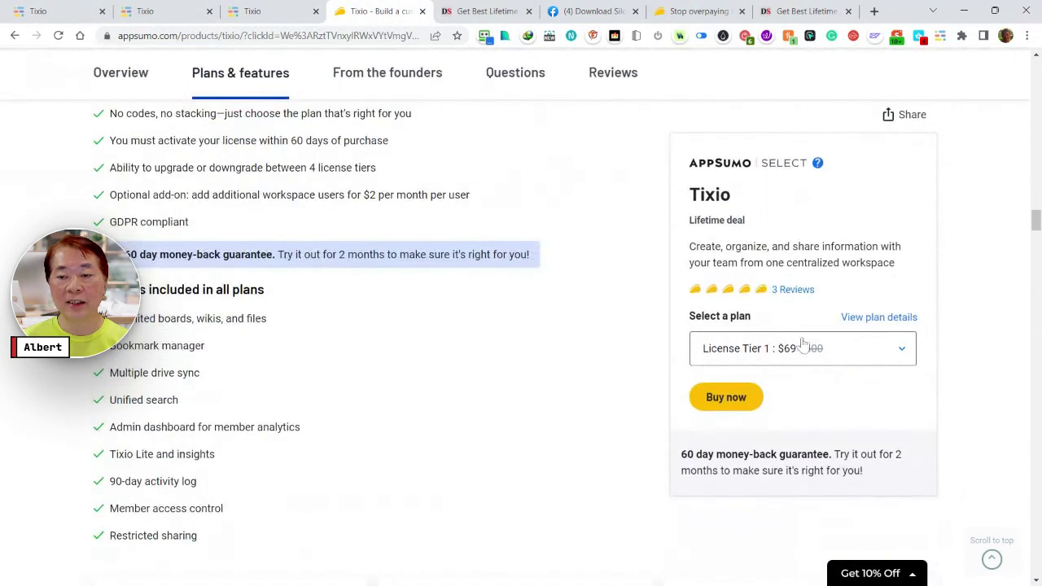
click(802, 348)
scroll(586, 416, down, 6)
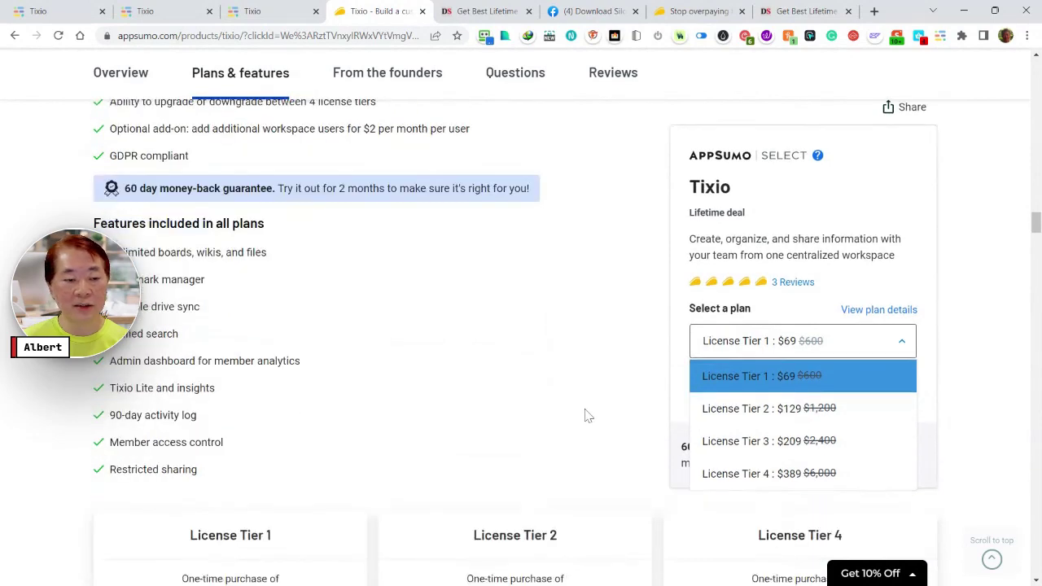
scroll(407, 366, up, 3)
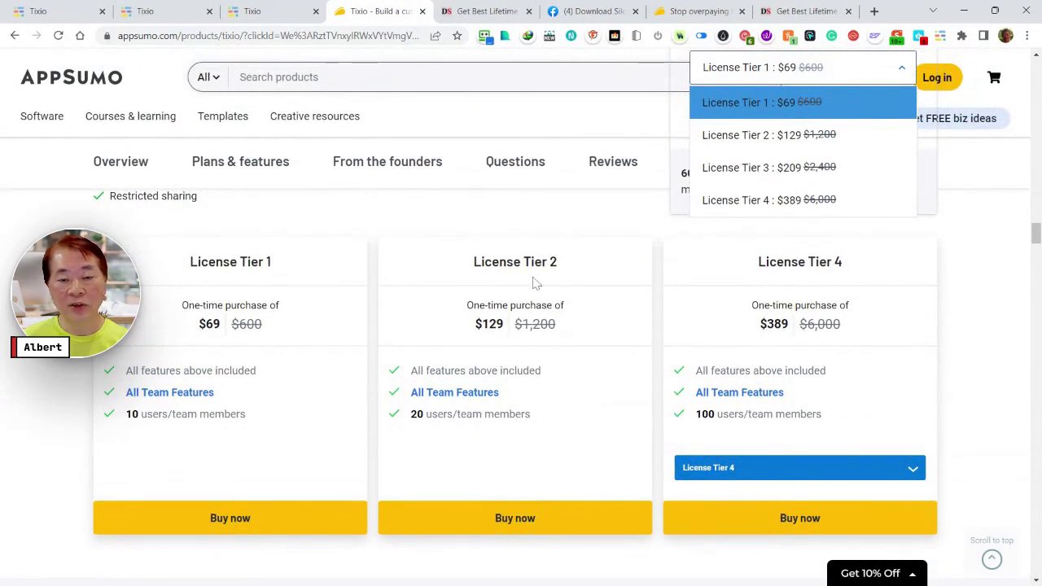
View the License Tier 3 offer in the third pricing card, and set the card back to License Tier 4
click(754, 471)
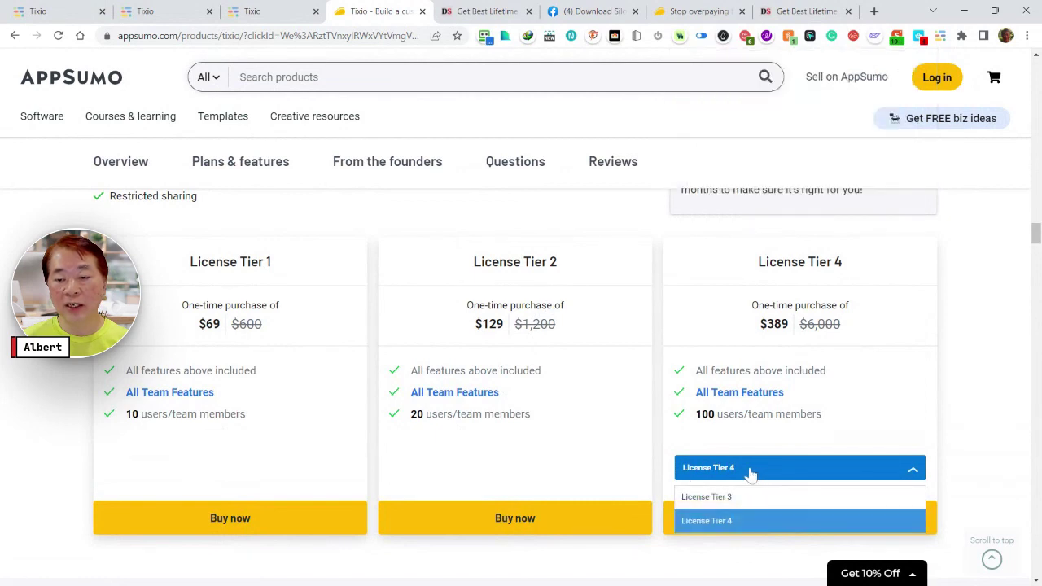
click(731, 498)
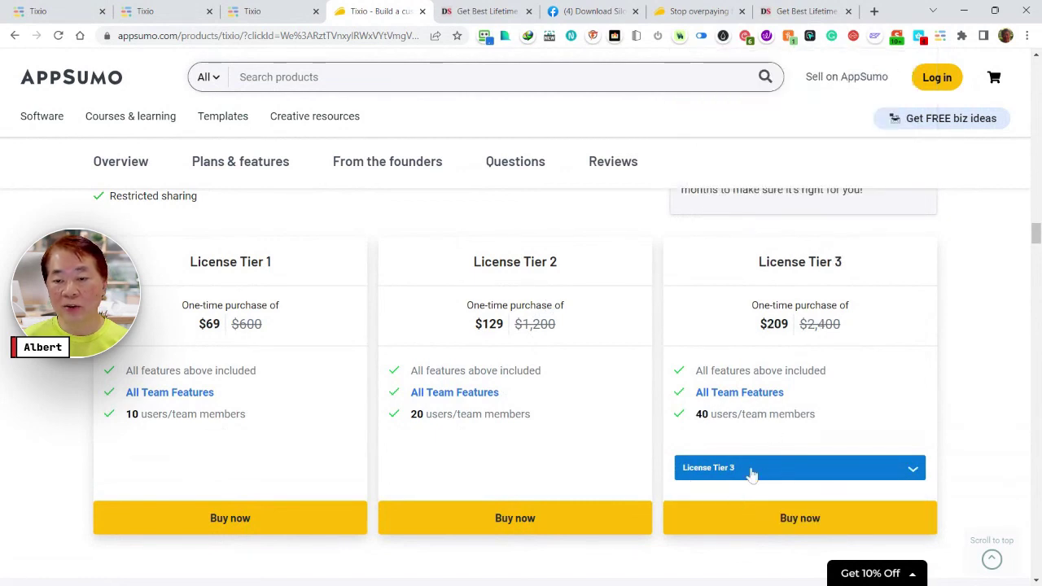
click(752, 475)
click(732, 522)
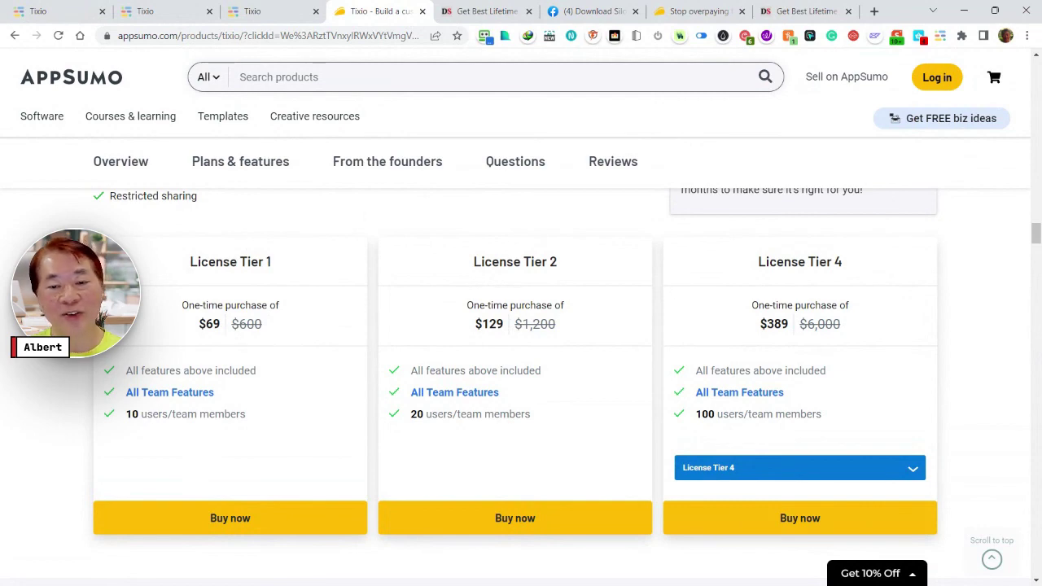
scroll(526, 332, down, 1)
scroll(526, 332, up, 3)
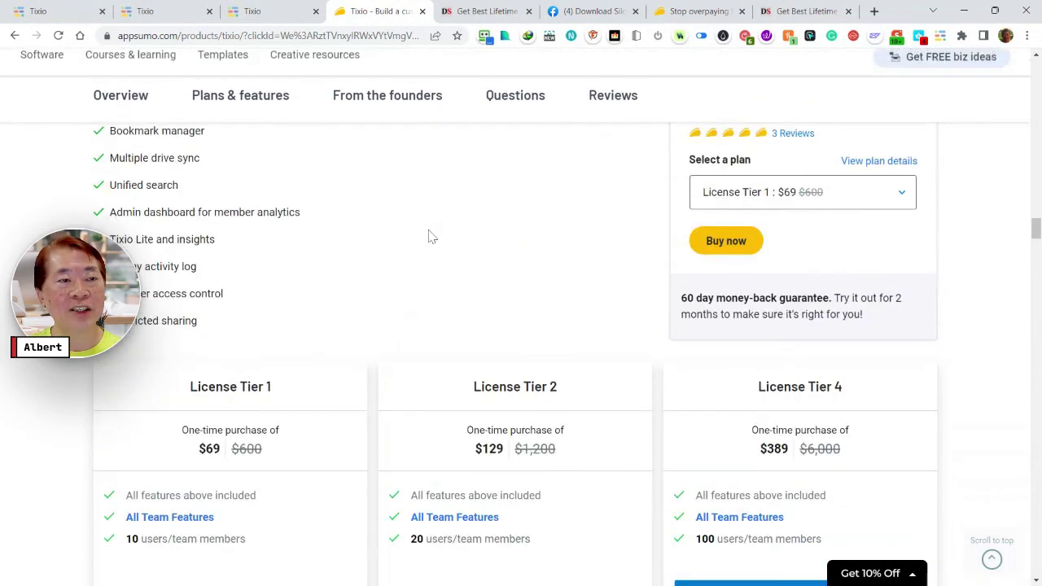
Switch to the original Tixio.io Review wiki page and review it from the title through First Impressions to Killer Features
click(248, 12)
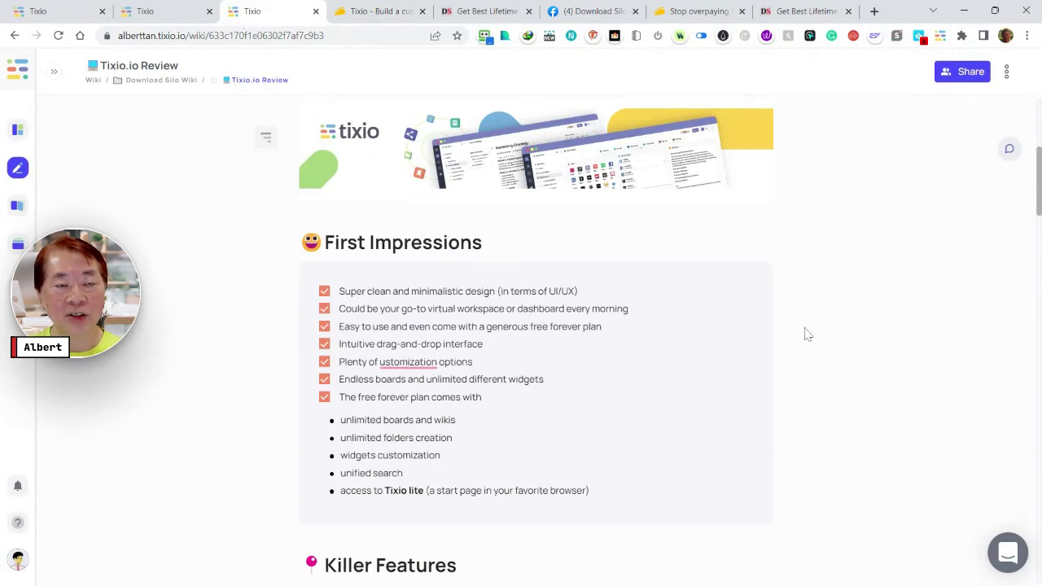
scroll(806, 334, up, 4)
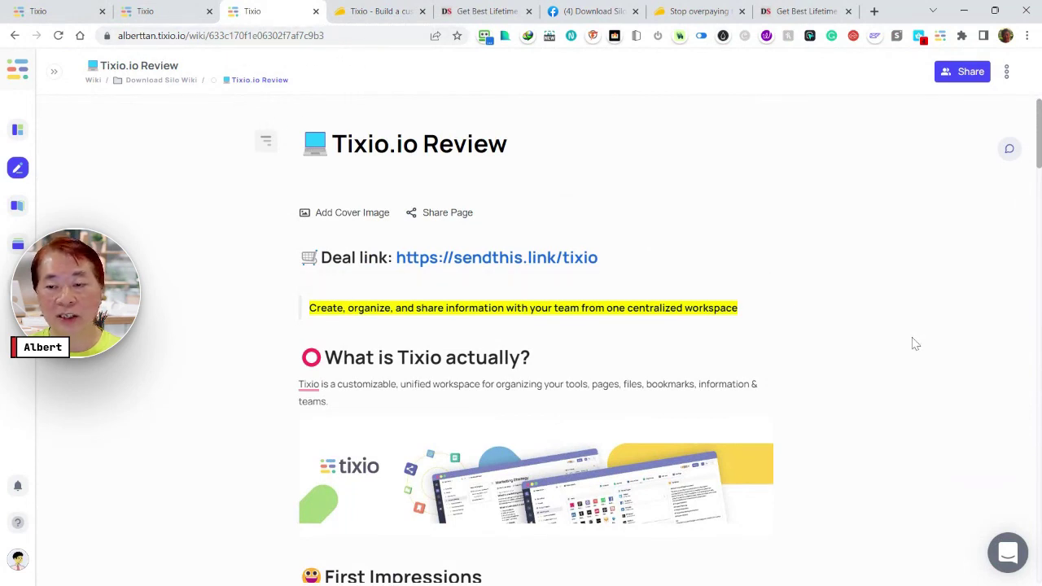
scroll(915, 344, down, 4)
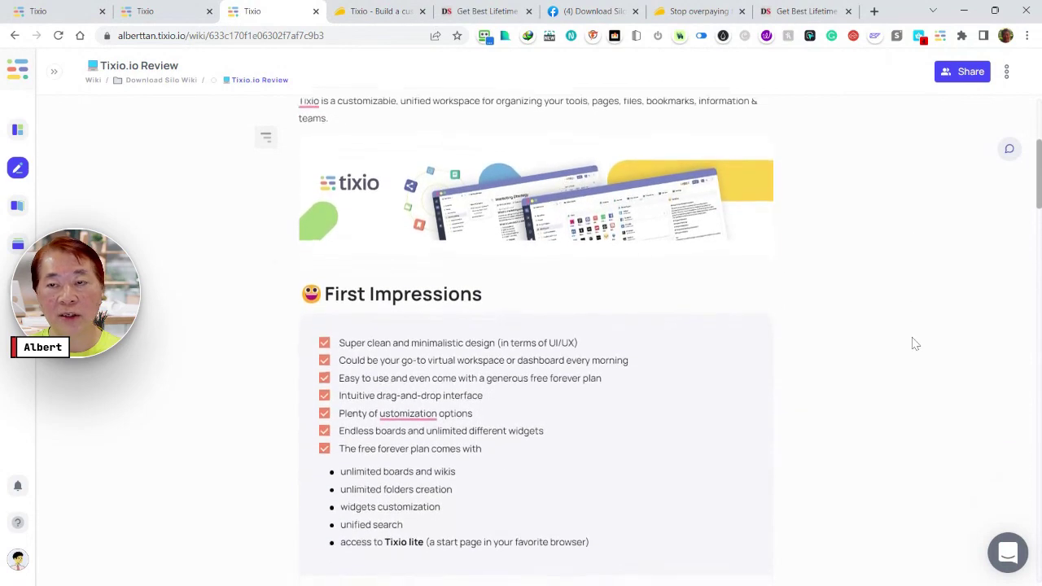
scroll(915, 344, down, 3)
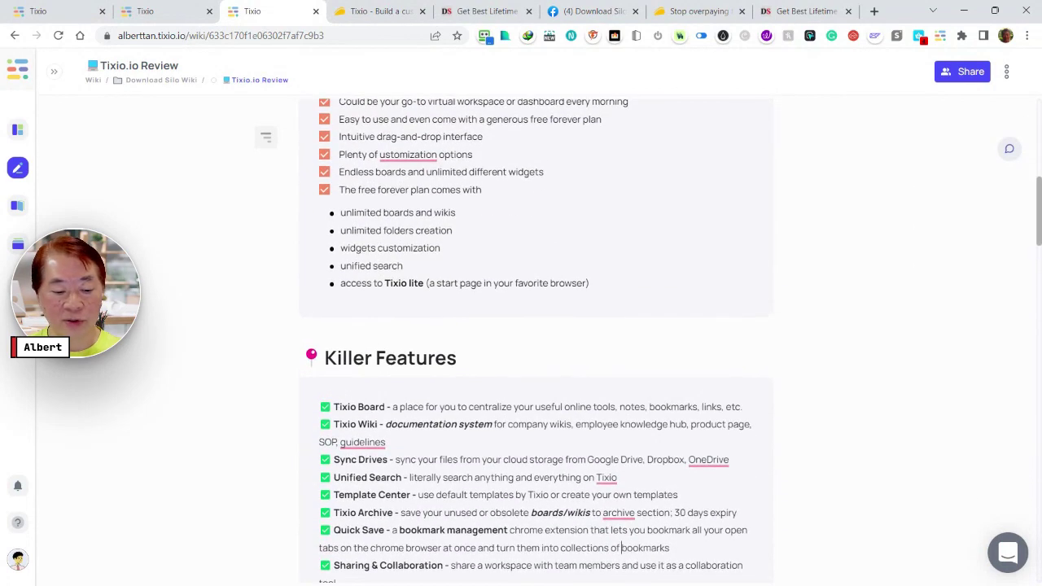